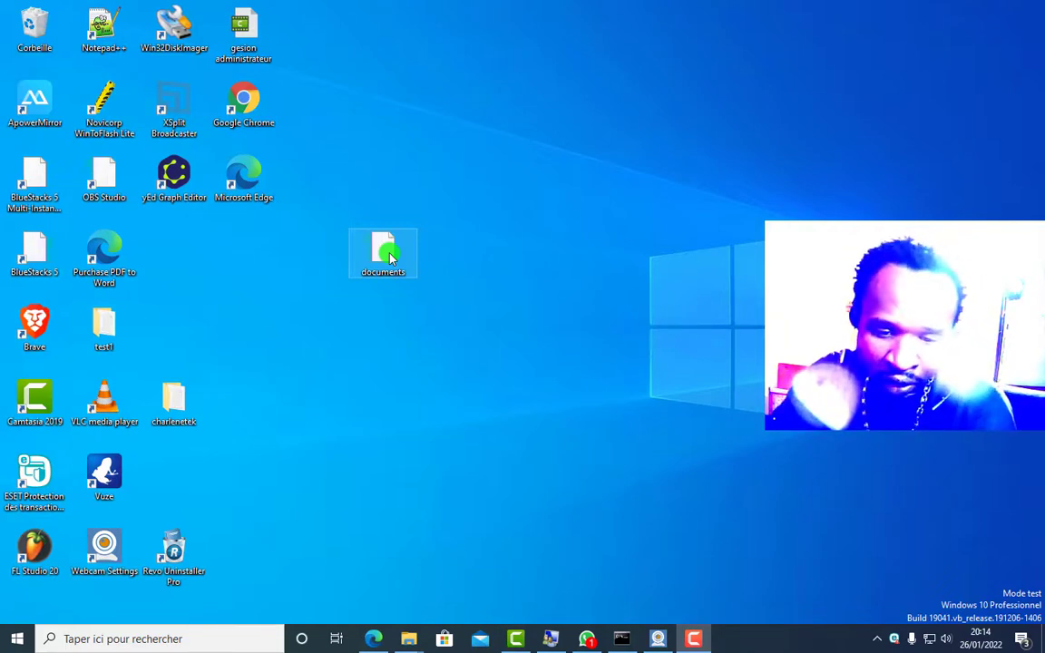
- Close the already running command prompt window and open a new, maximized Invite de commandes window
mouse_move(687, 644)
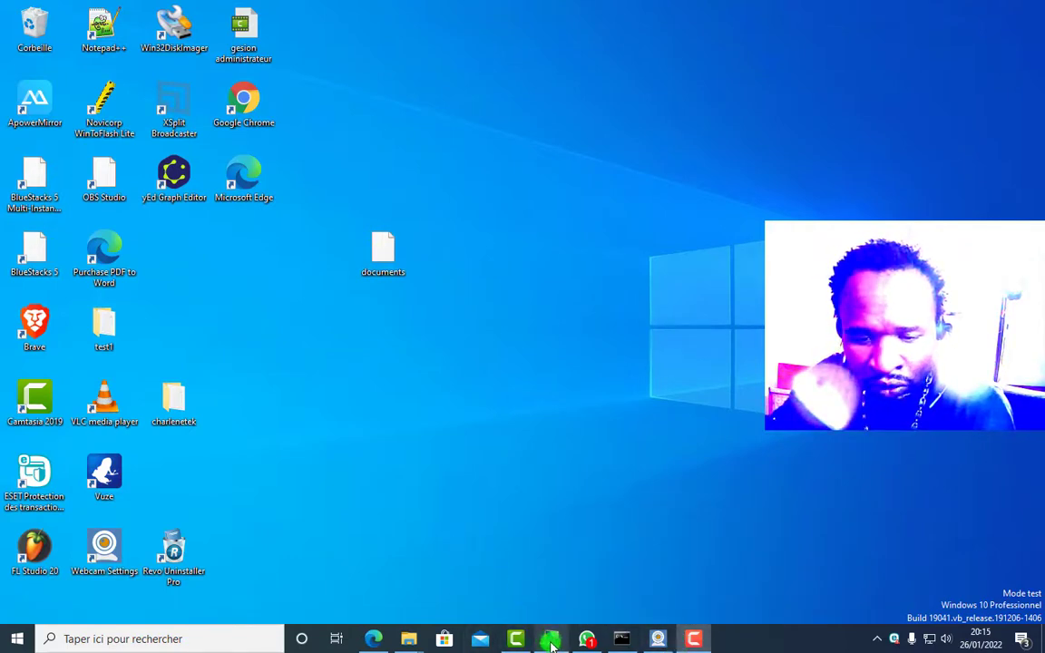
mouse_move(619, 642)
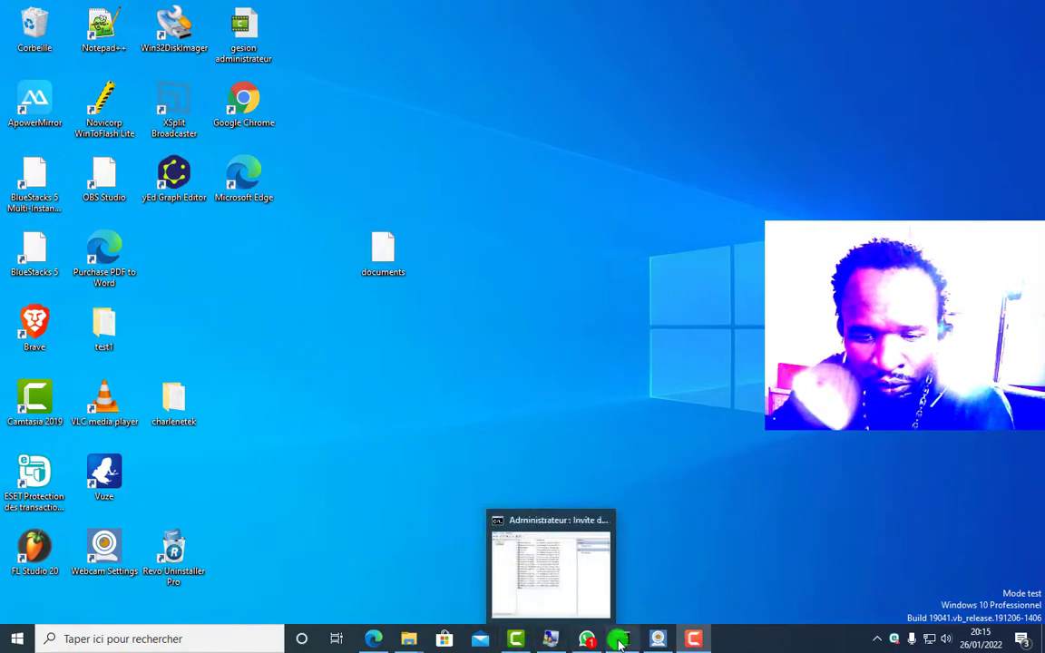
left_click(688, 526)
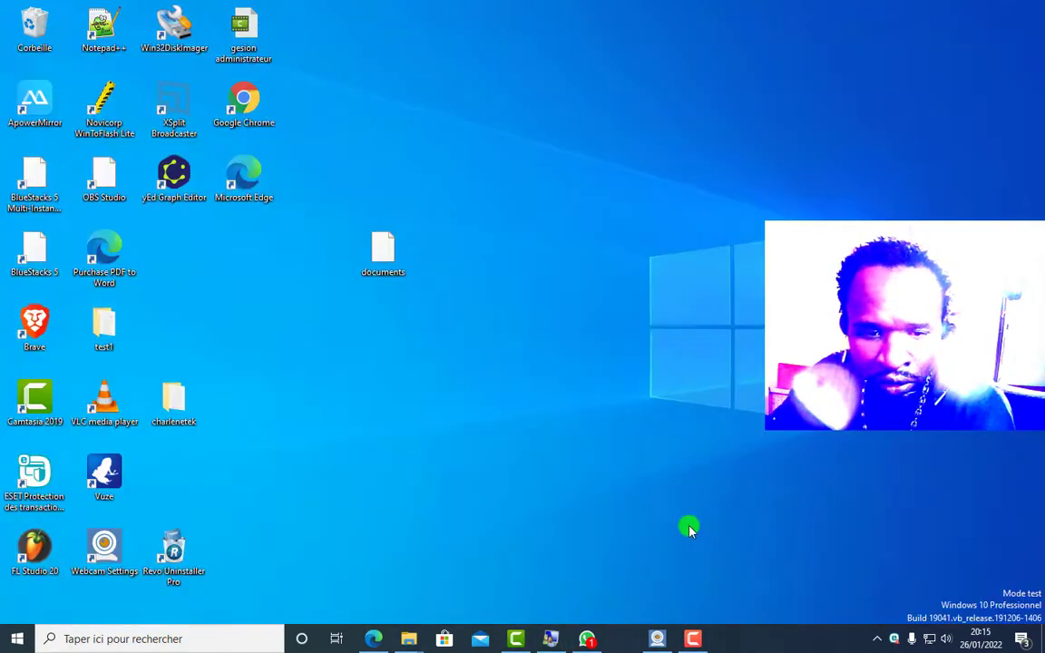
left_click(17, 640)
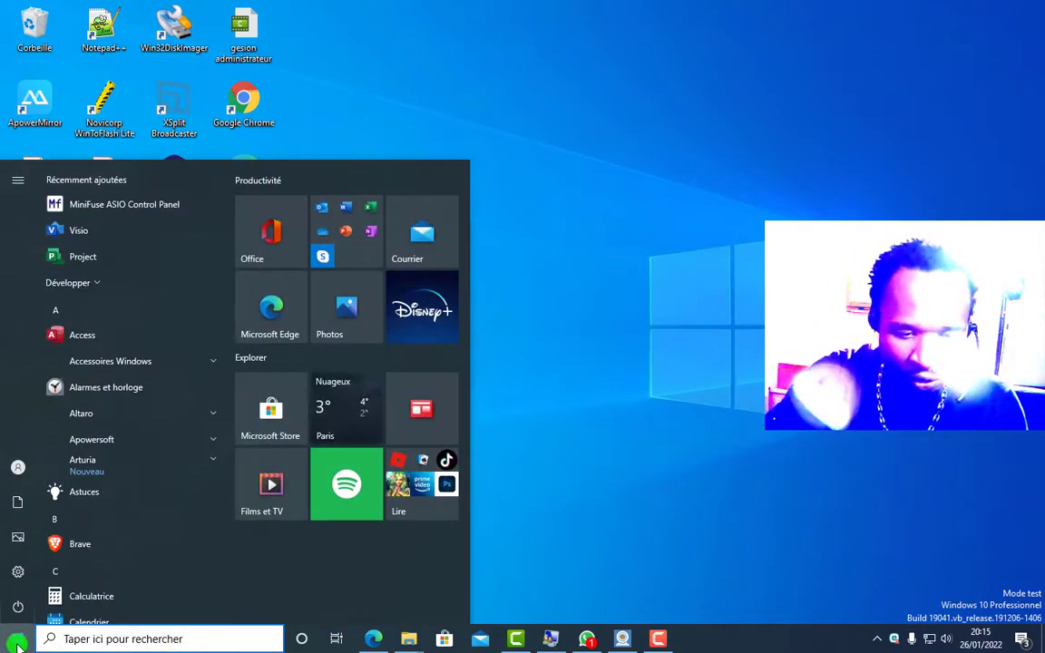
type("in")
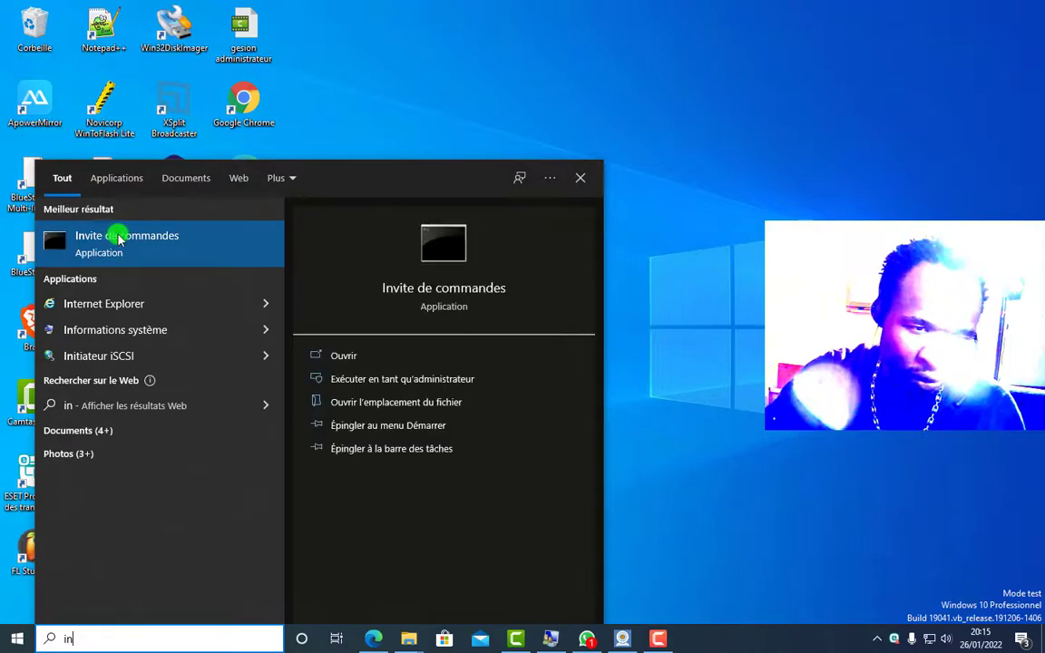
left_click(121, 239)
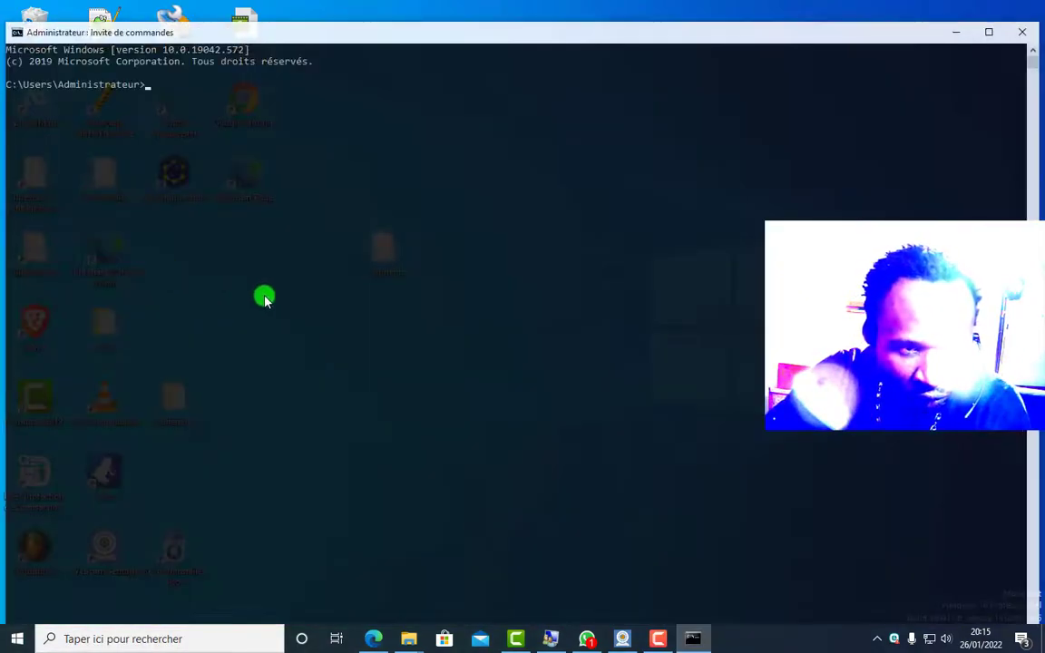
left_click(990, 38)
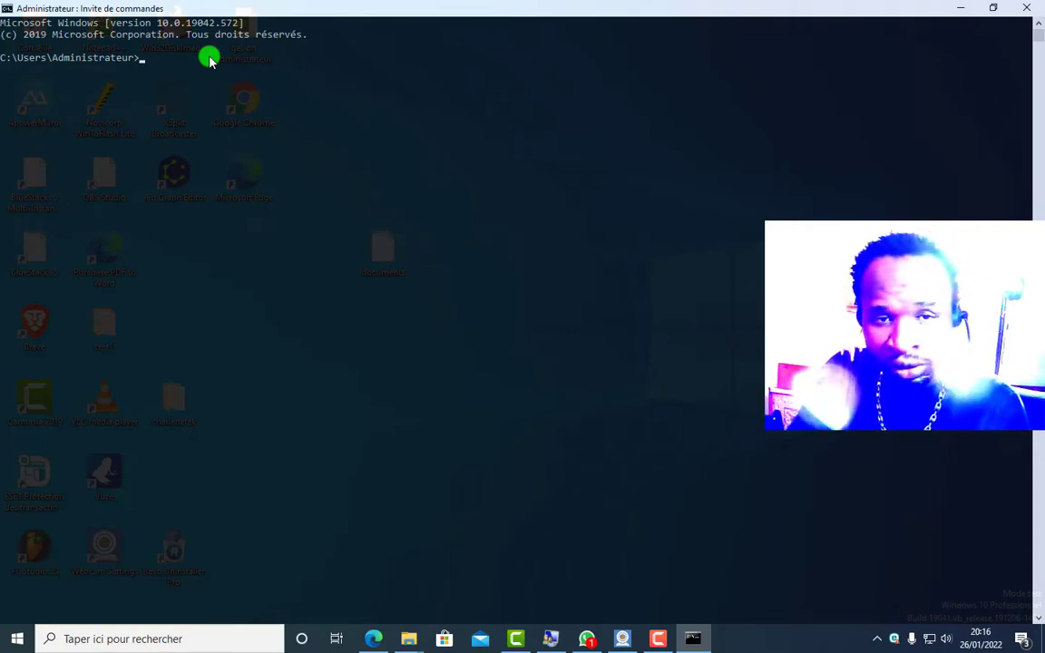
- List the computer's local groups with the net localgroup command
type("net local")
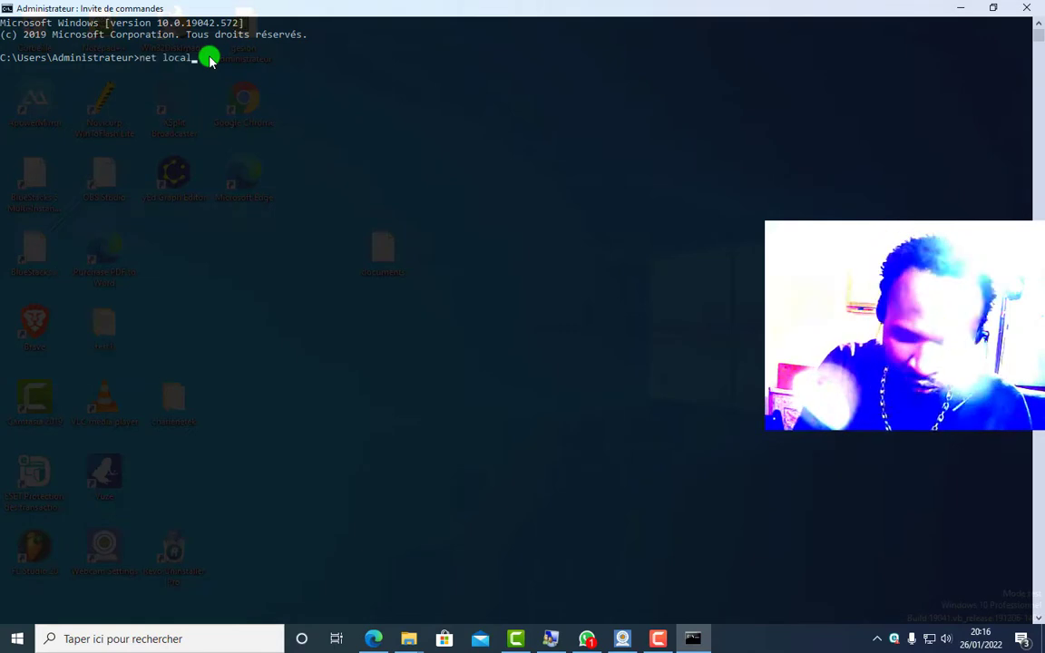
type("group")
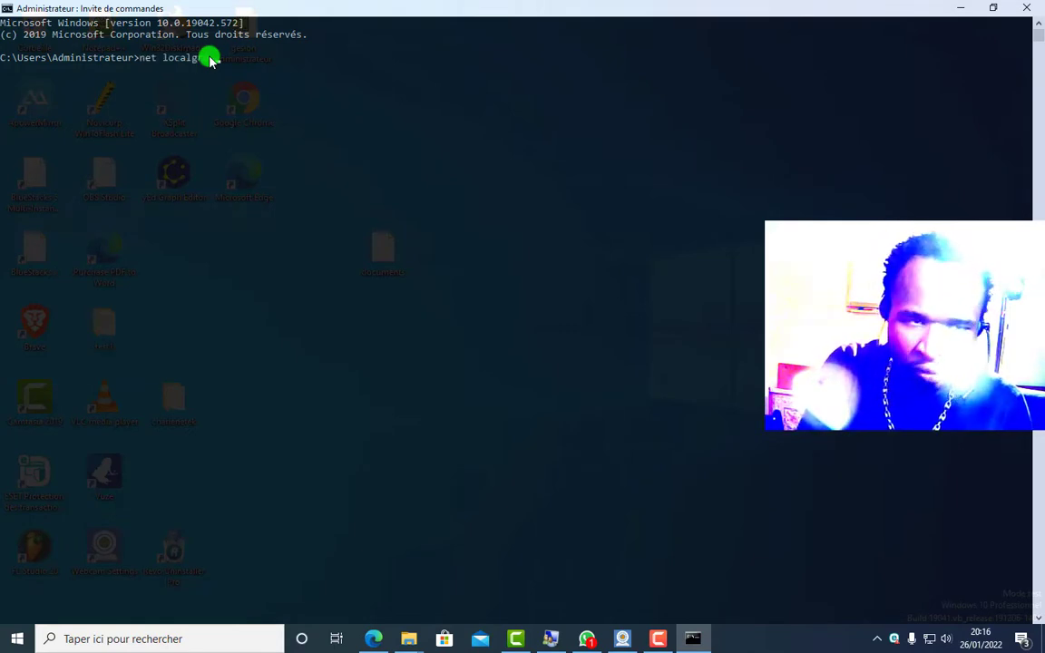
key("Return")
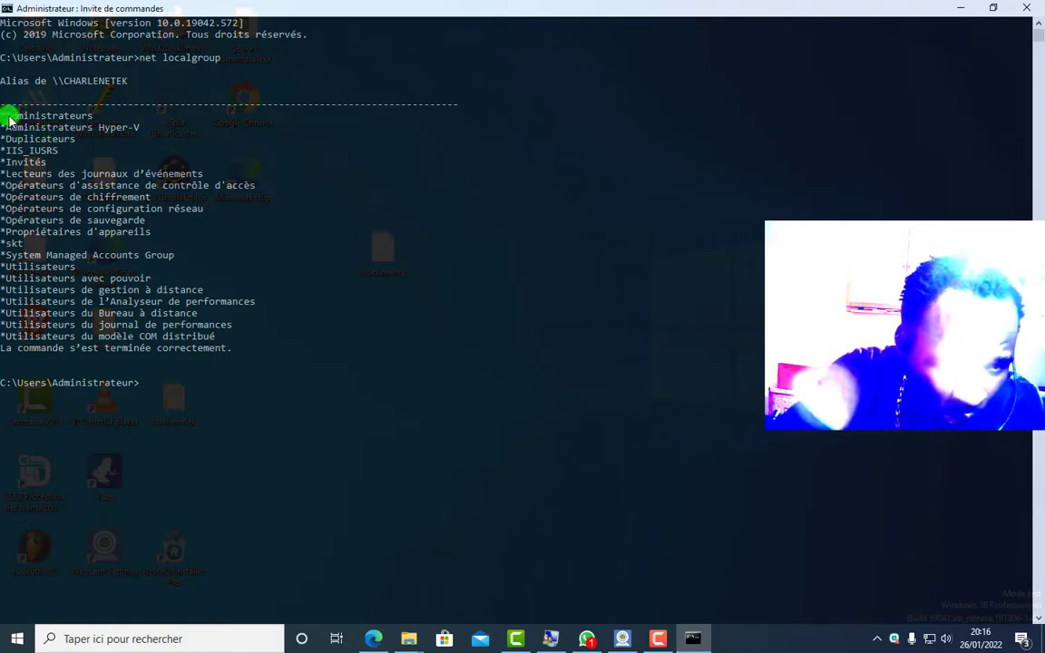
- Examine the listed local groups, including Administrateurs Hyper-V, Duplicateurs, IIS_IUSRS, Invités and skt
left_click_drag(3, 109, 266, 357)
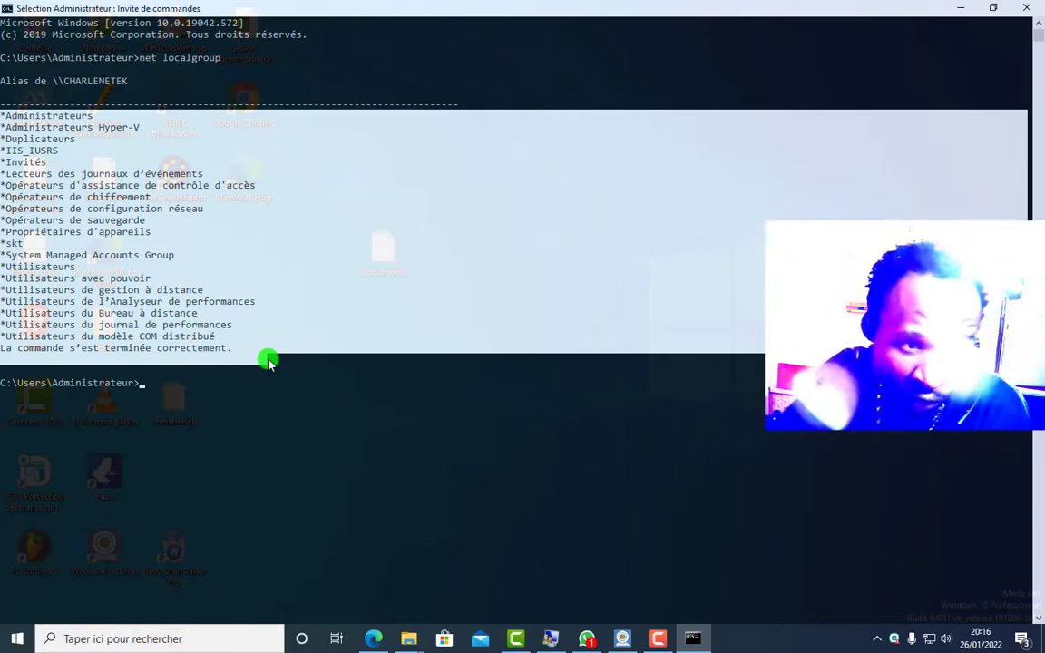
left_click_drag(268, 361, 269, 358)
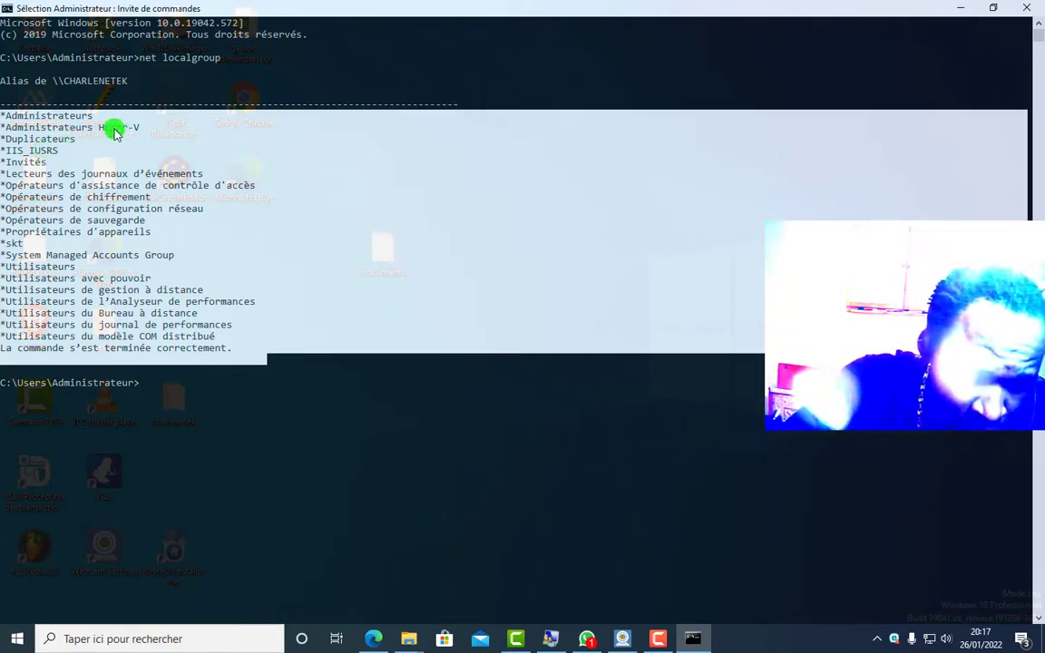
left_click_drag(145, 128, 9, 133)
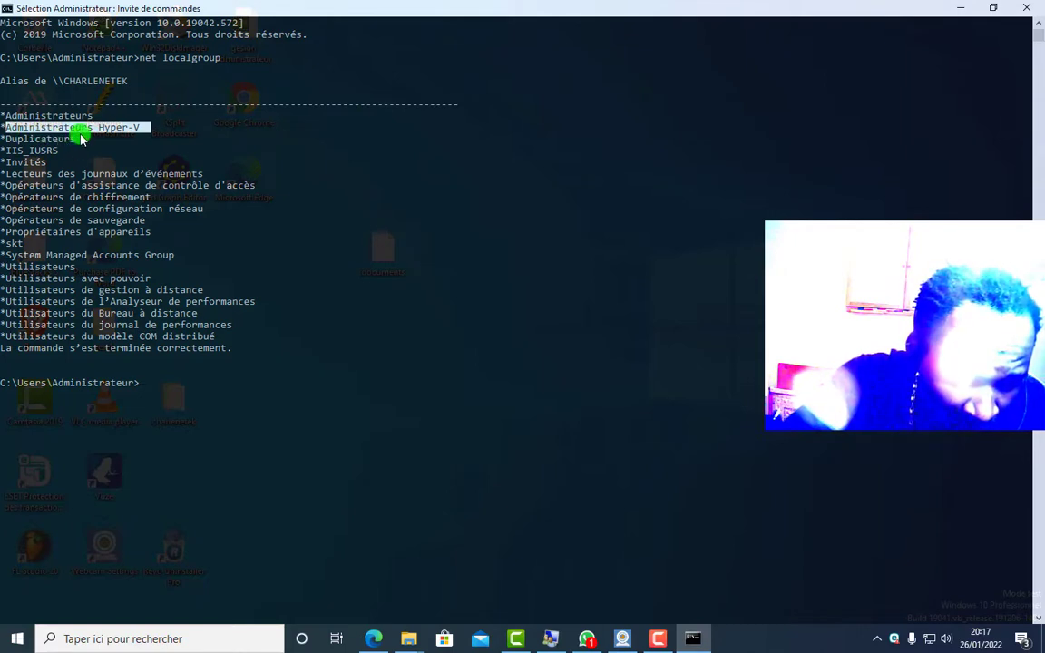
left_click_drag(81, 138, 41, 132)
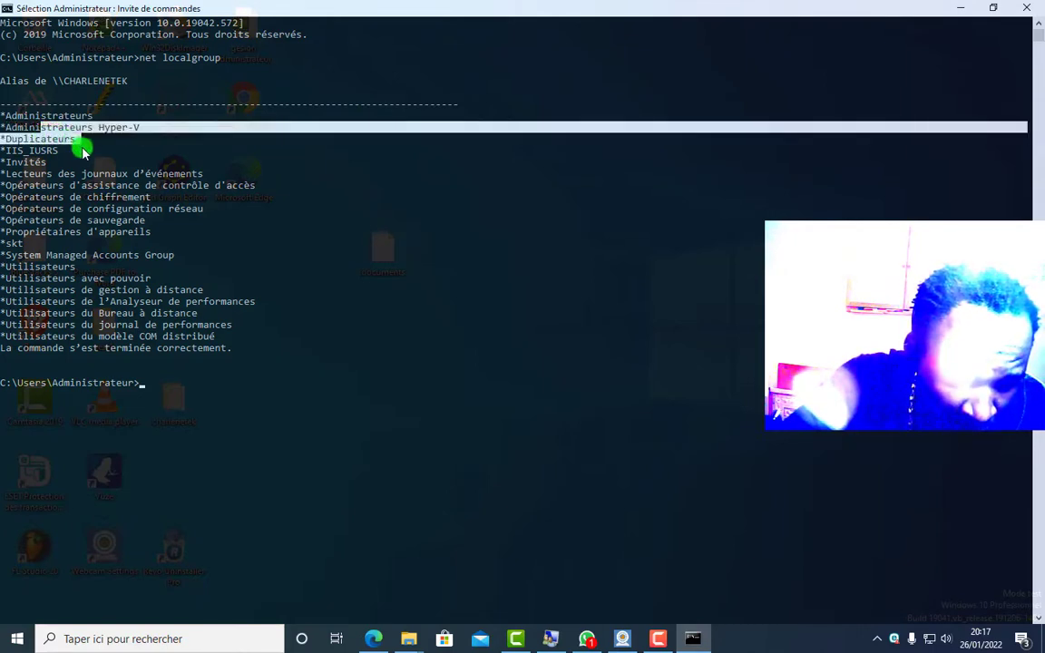
left_click_drag(85, 141, 5, 141)
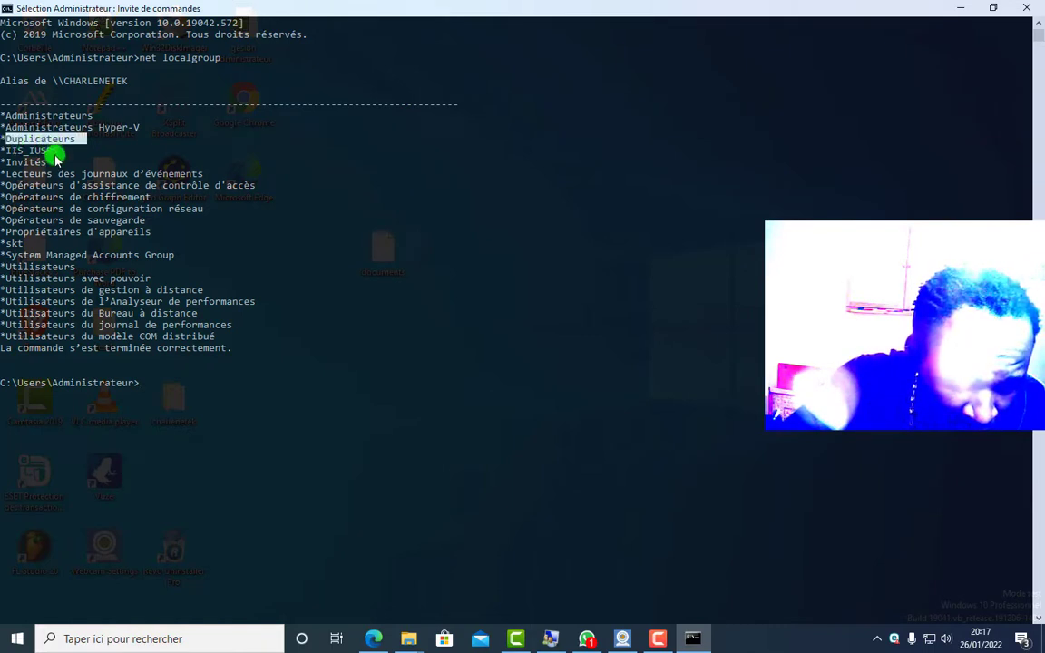
left_click(52, 158)
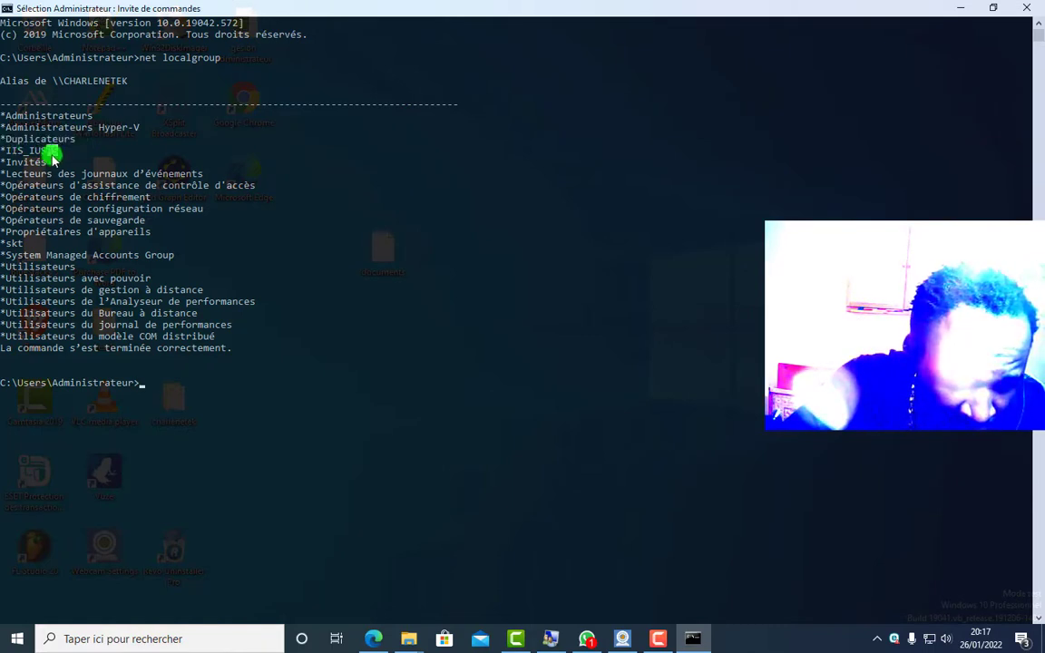
left_click_drag(52, 156, 30, 156)
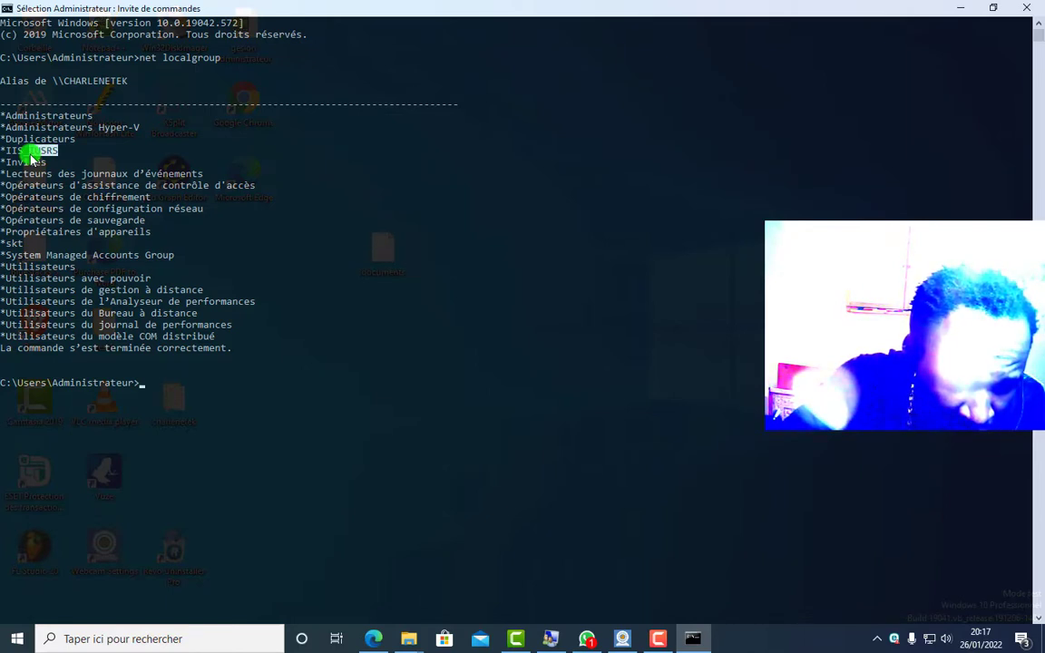
left_click(41, 166)
left_click_drag(42, 166, 30, 186)
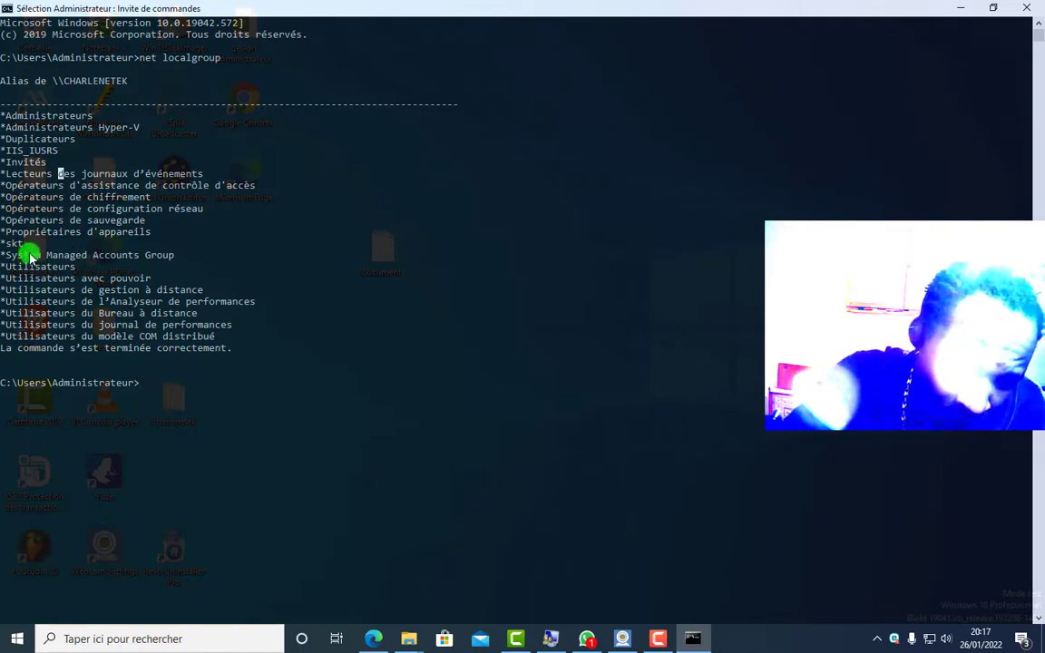
left_click_drag(26, 242, 6, 245)
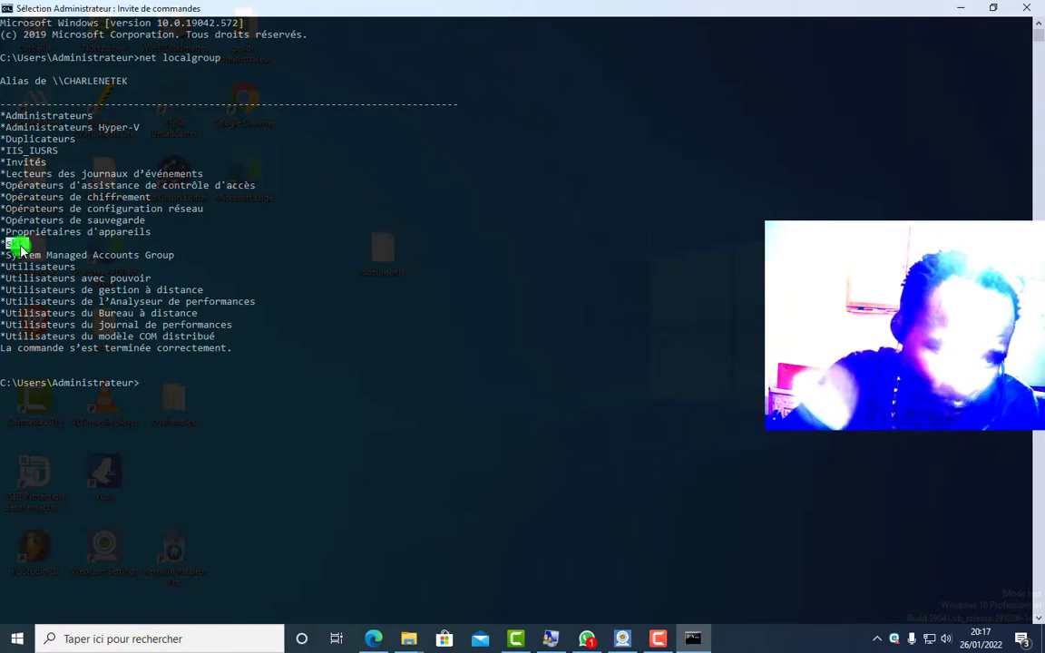
- Try to change the current directory to skt with cd skt
type("ce")
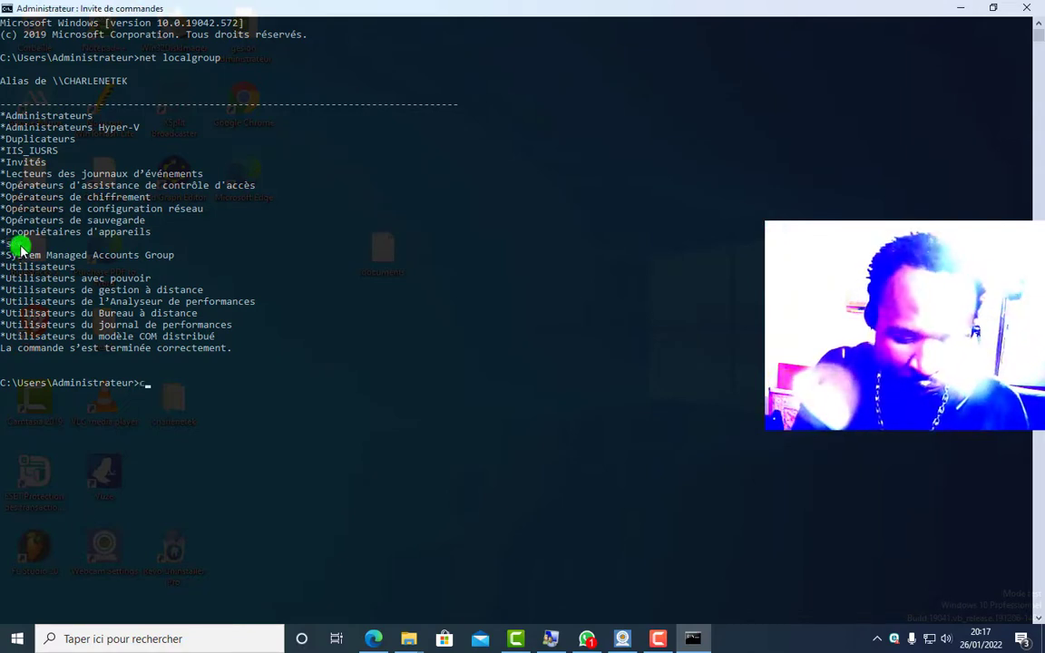
key("BackSpace")
key("BackSpace")
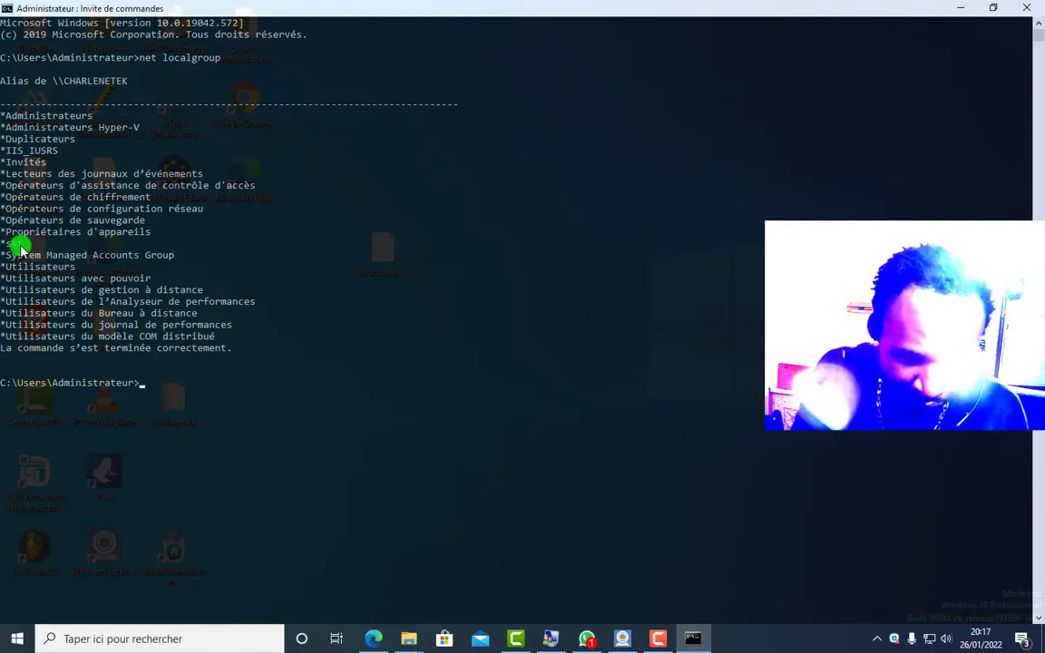
type("cd")
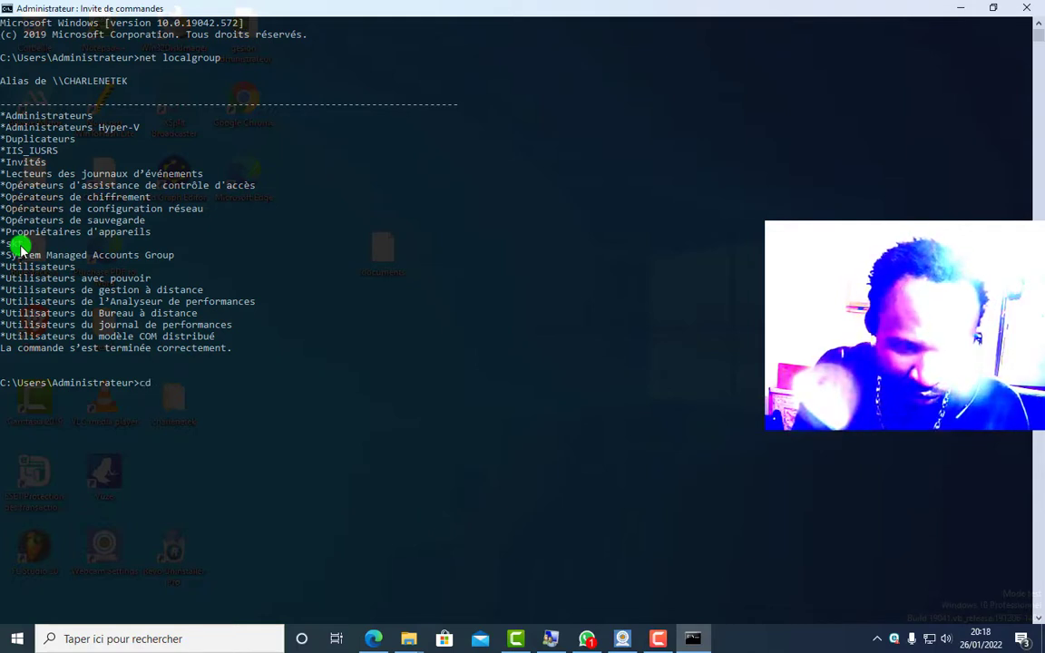
type(" sk")
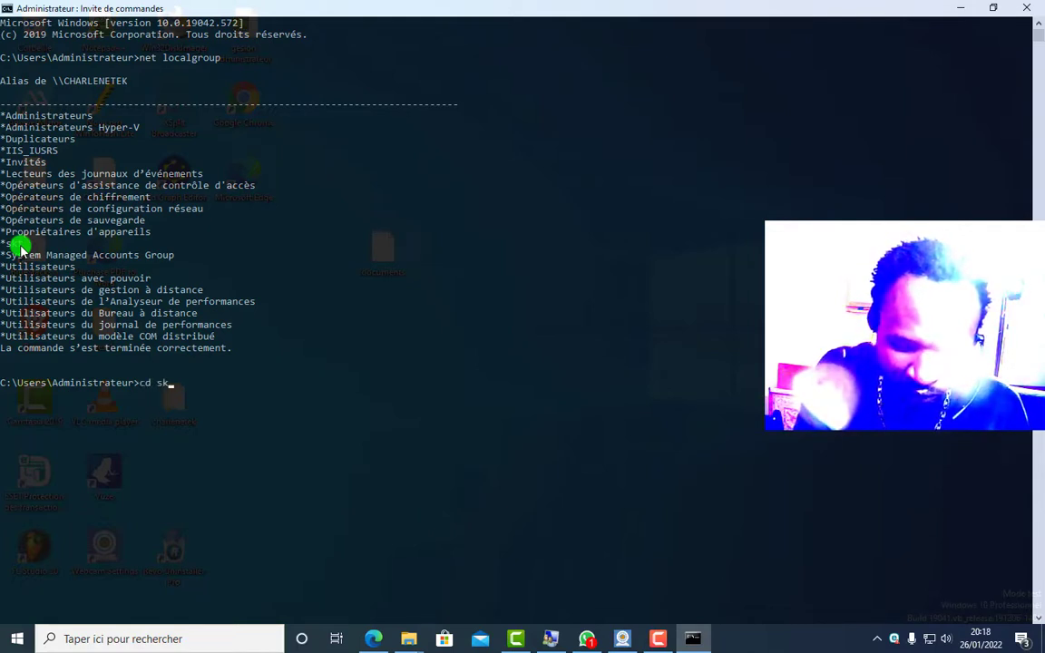
type("t")
key("Return")
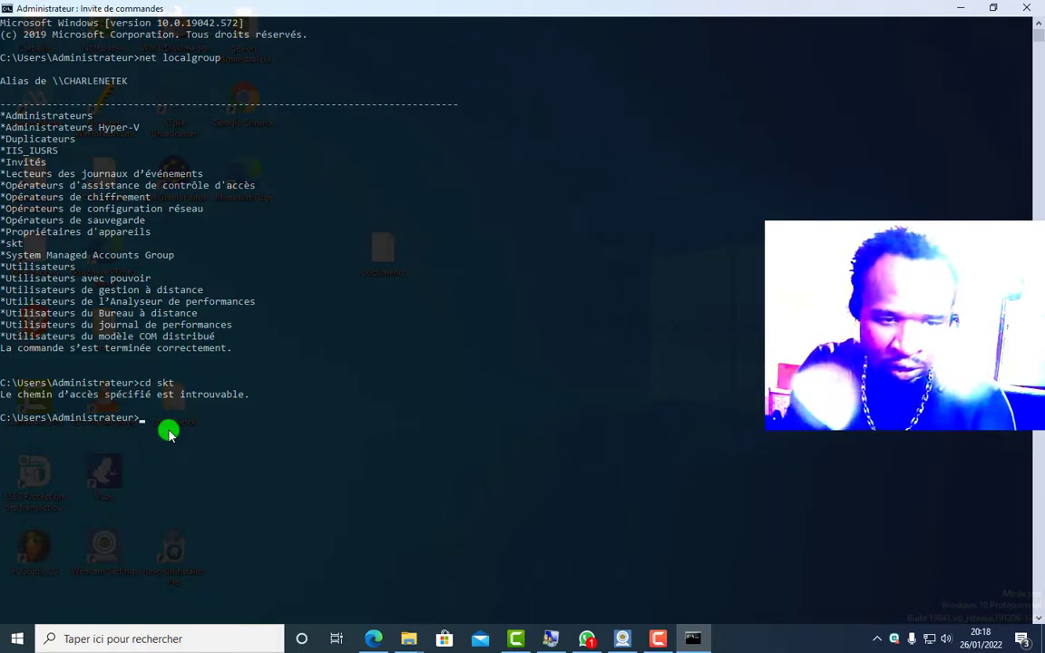
- Clear the console, set its text to green with color a, and clear the console again
type("cls")
key("Return")
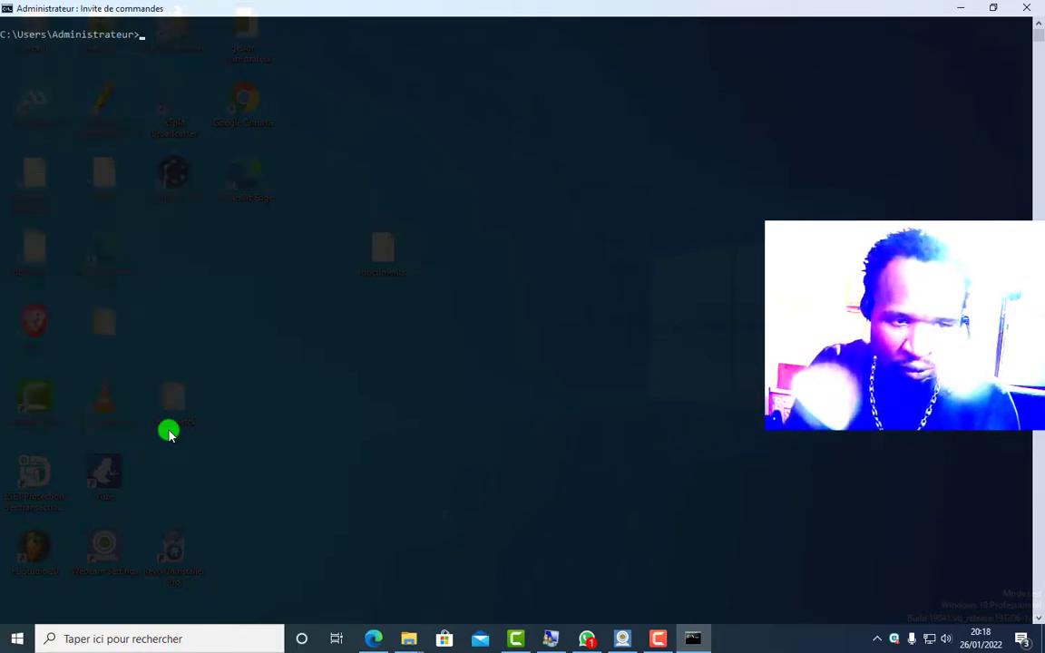
type("color")
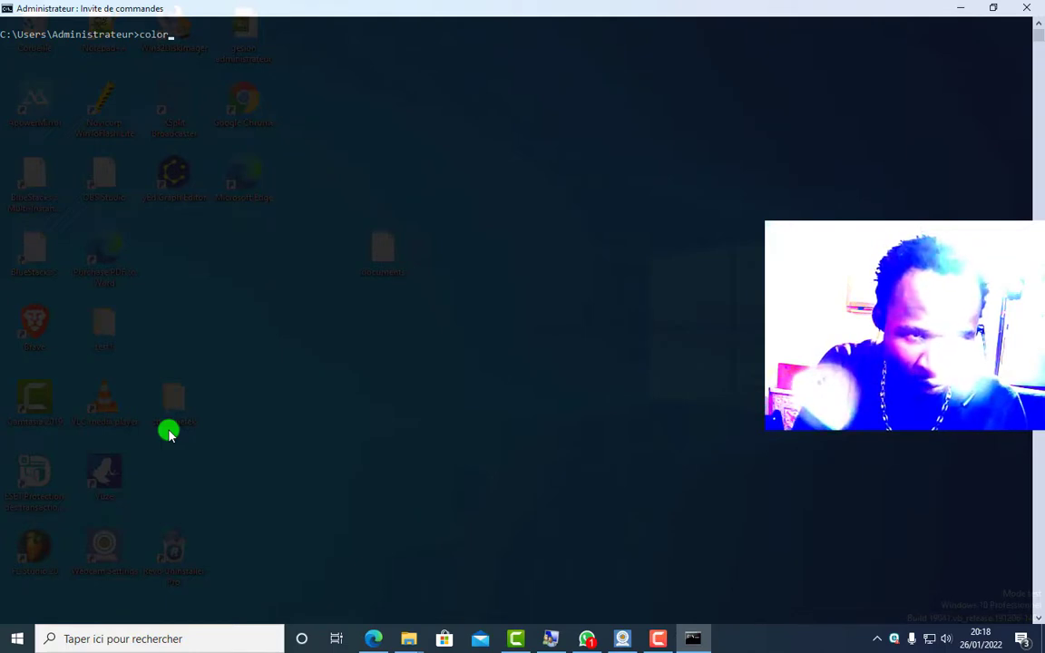
type(" a")
key("Return")
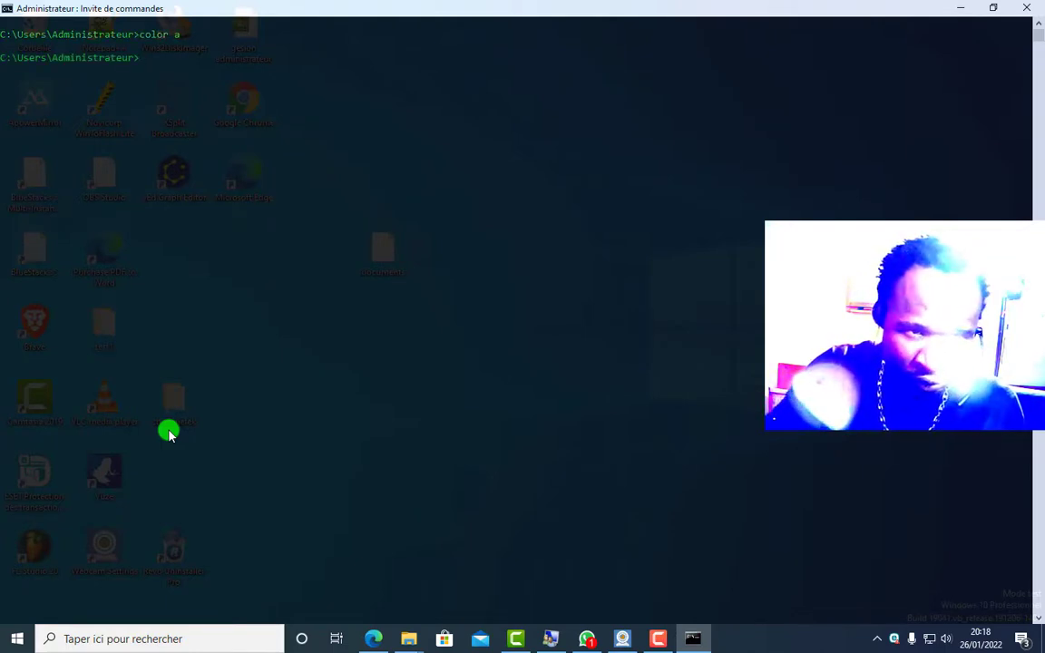
type("cls")
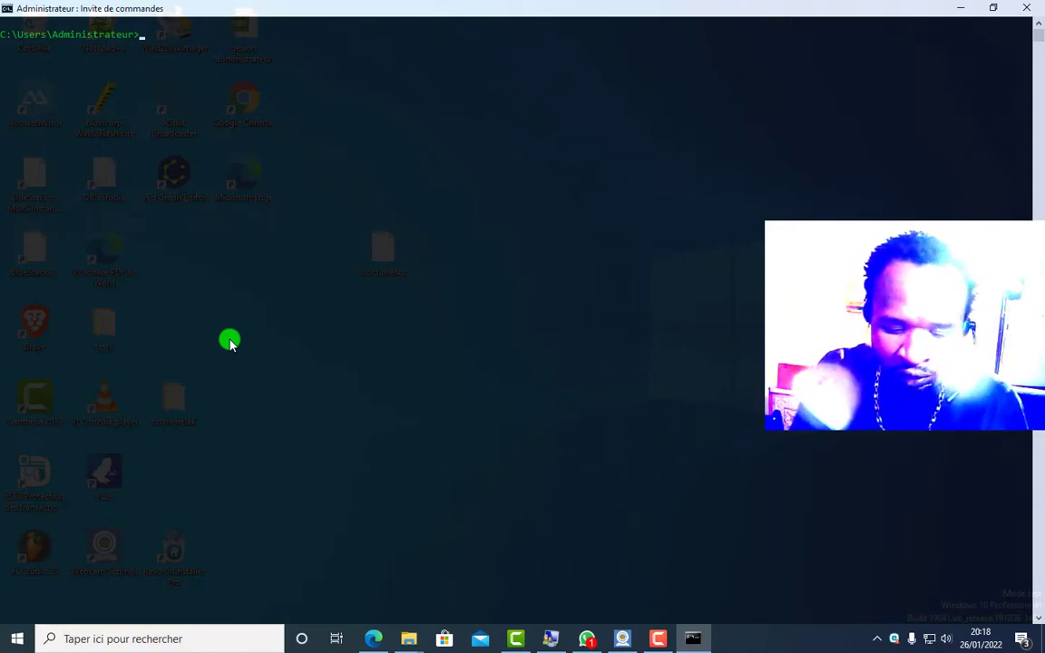
type("net lo")
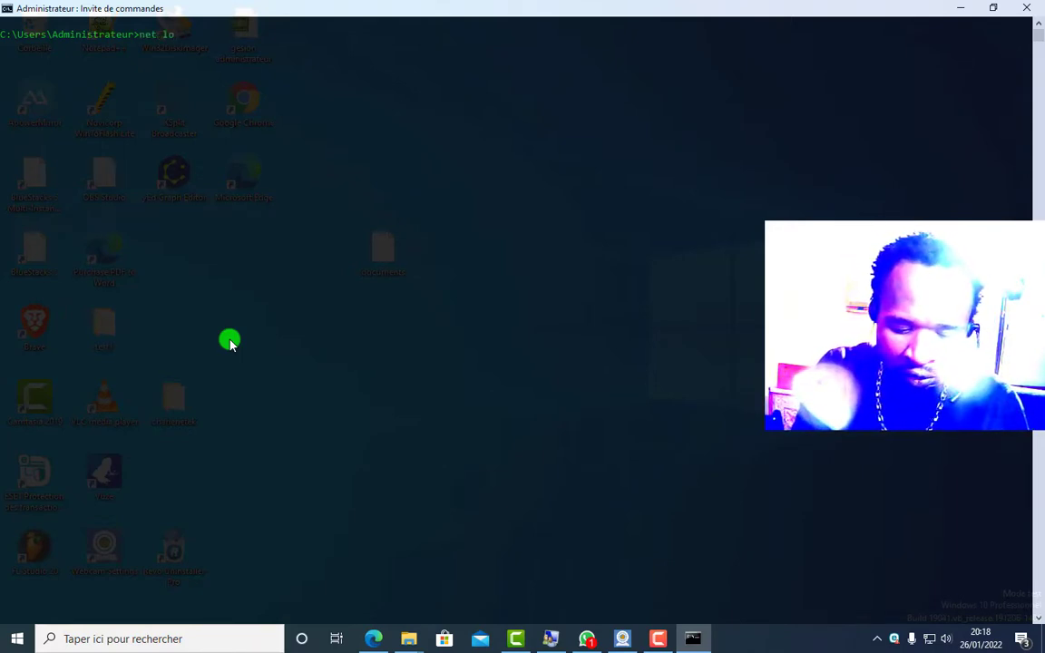
type("cal")
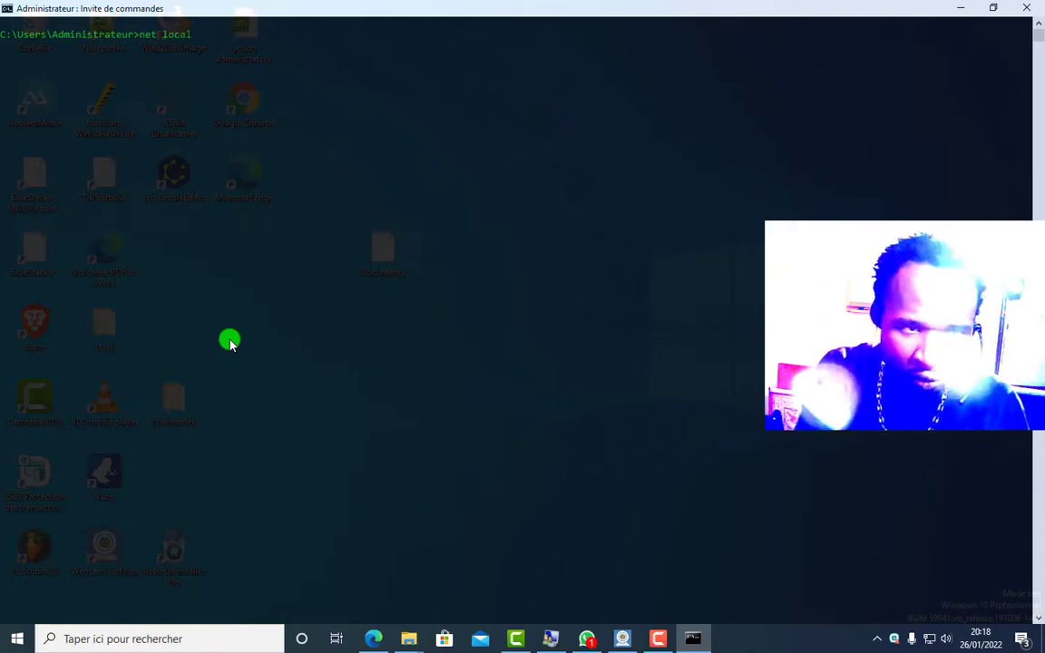
type("gr")
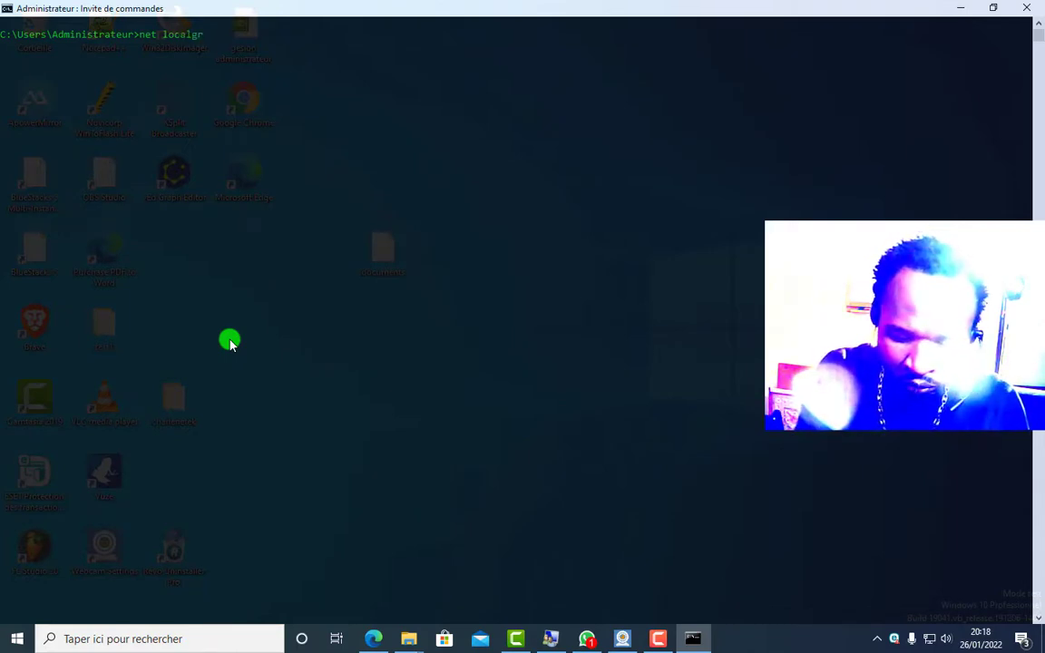
type("oup")
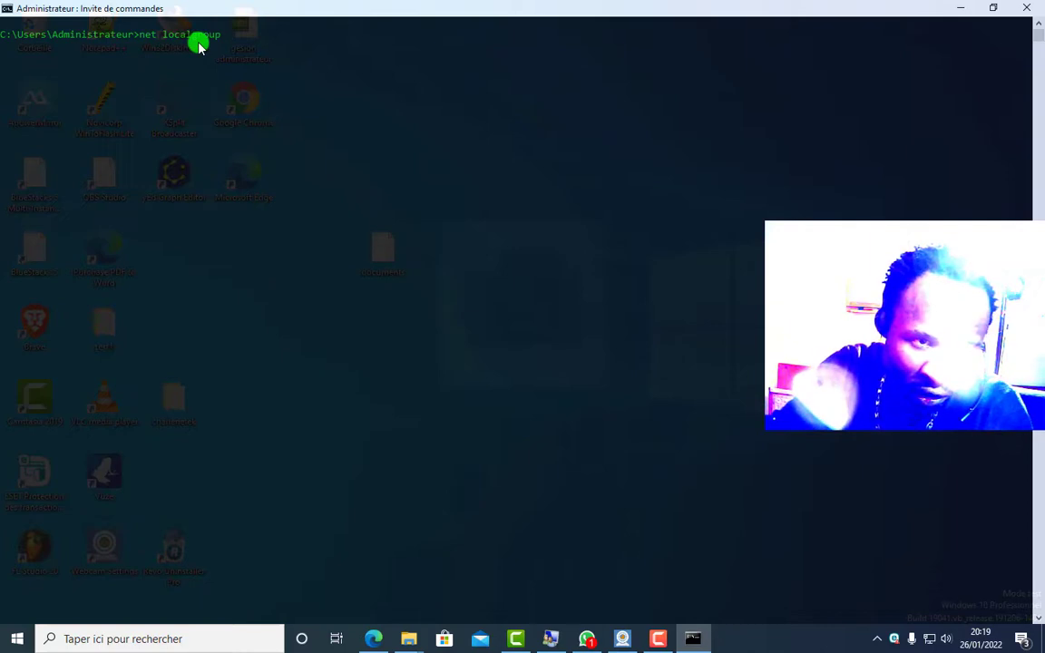
key("BackSpace")
key("BackSpace")
key("BackSpace")
key("BackSpace")
key("BackSpace")
key("BackSpace")
key("BackSpace")
key("BackSpace")
key("BackSpace")
key("BackSpace")
key("BackSpace")
key("BackSpace")
key("BackSpace")
key("BackSpace")
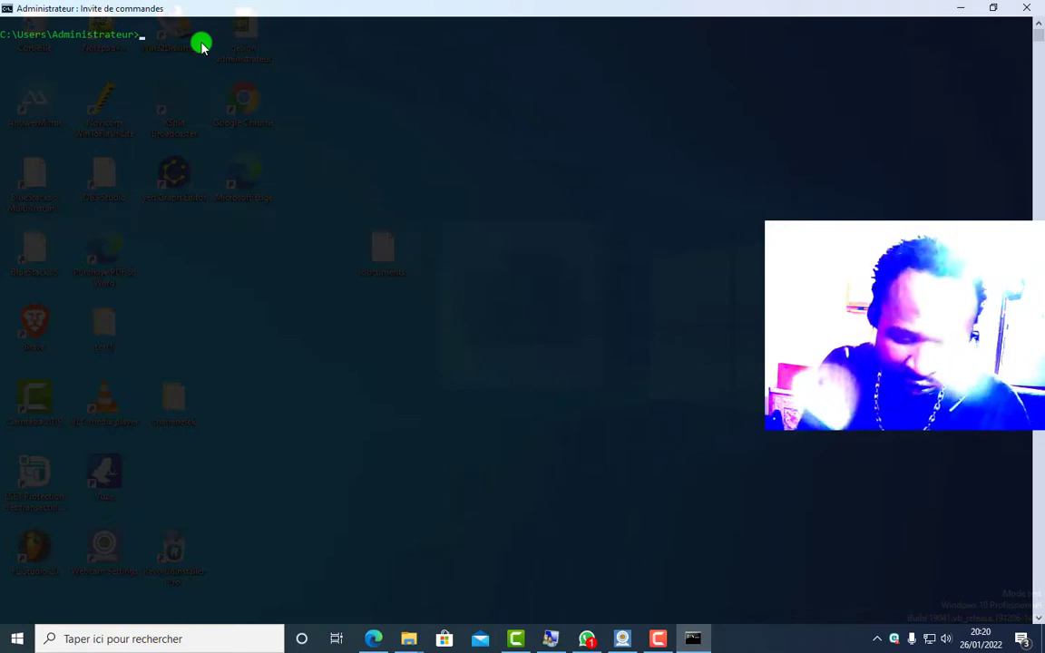
- Display the syntax help for net localgroup with net localgroup ?
type("n")
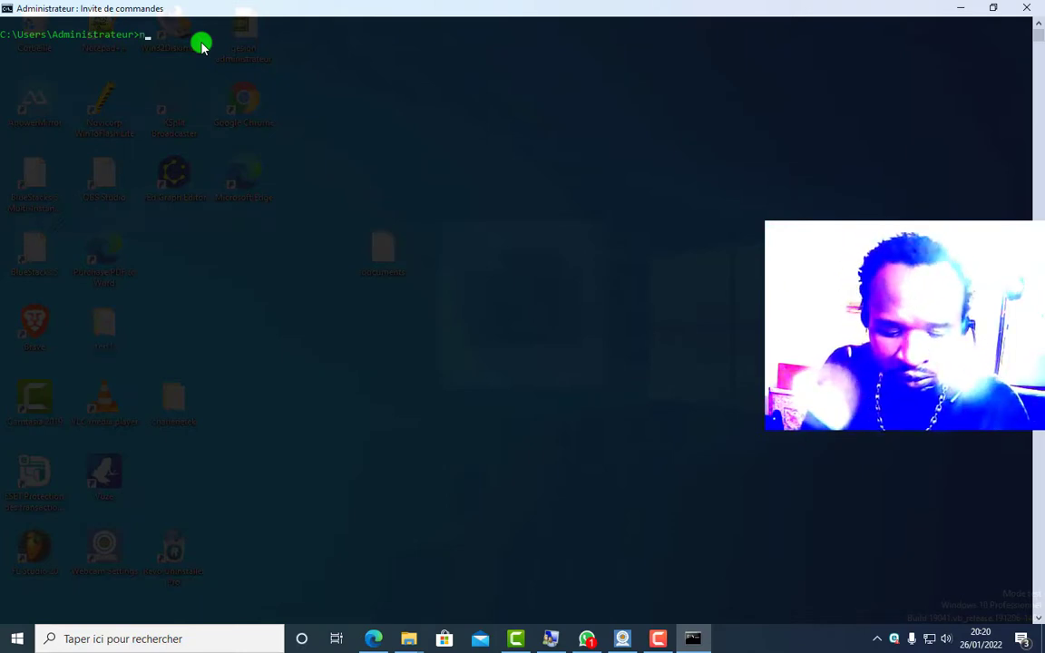
type("et lo")
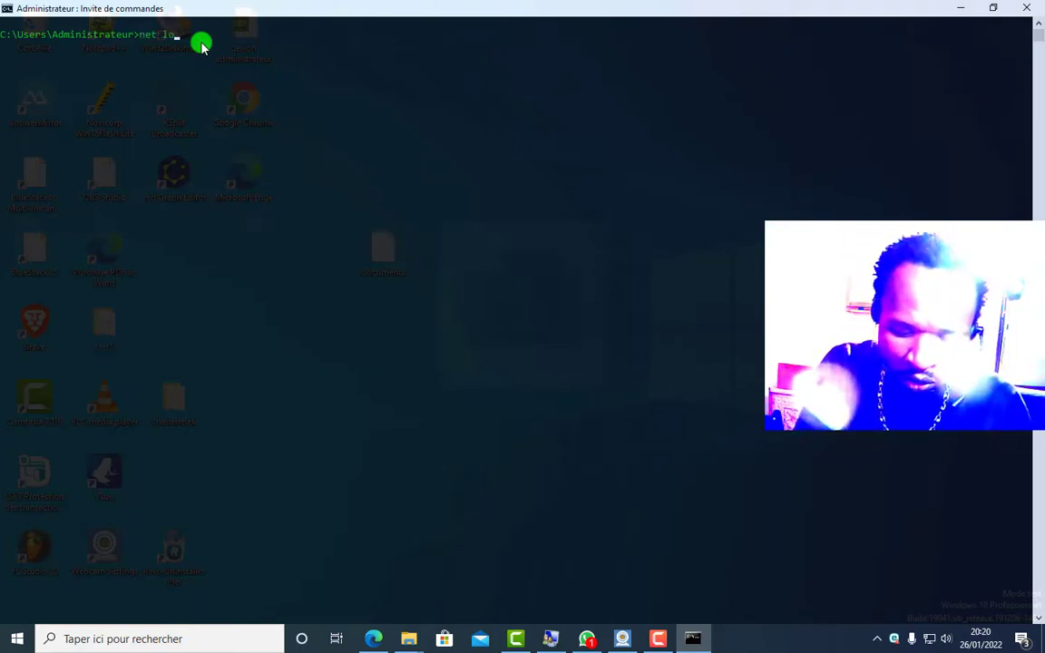
type("cal")
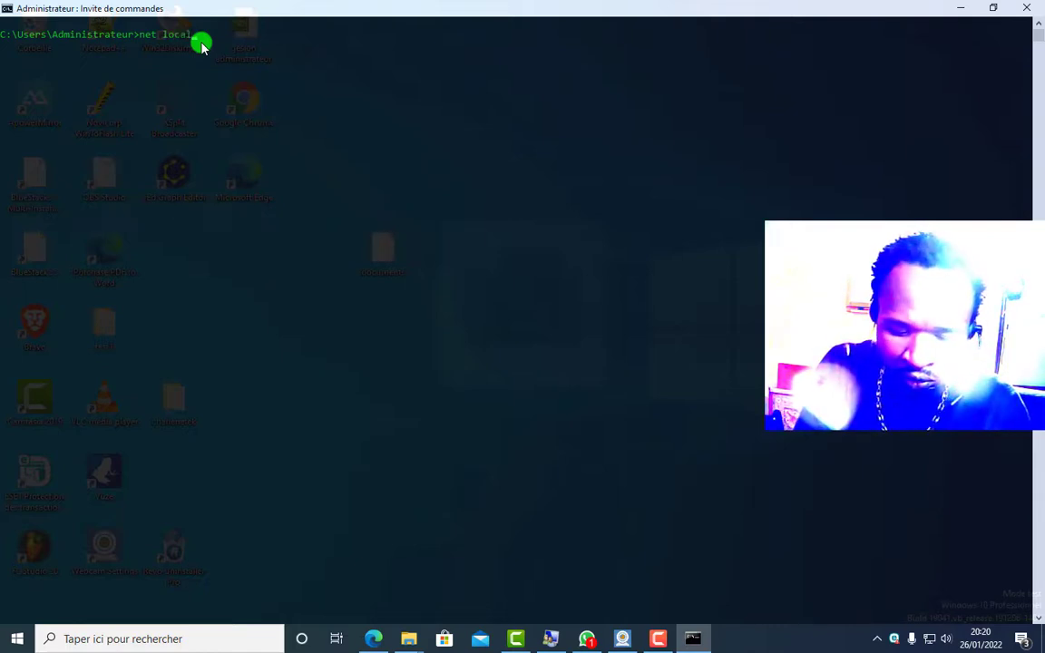
type("group")
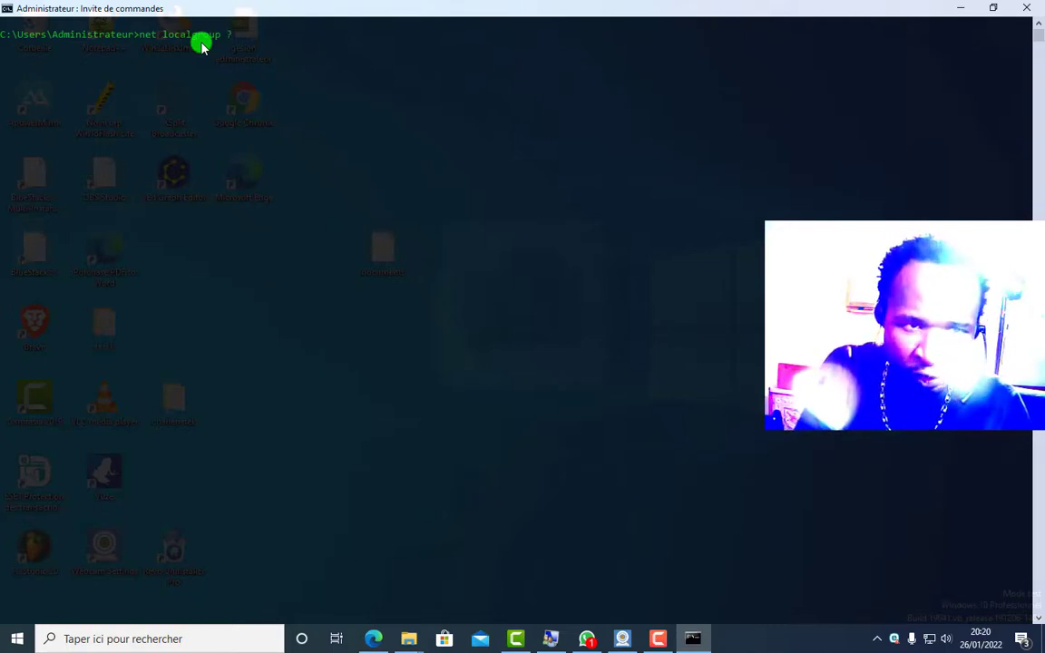
type(" ?")
key("Return")
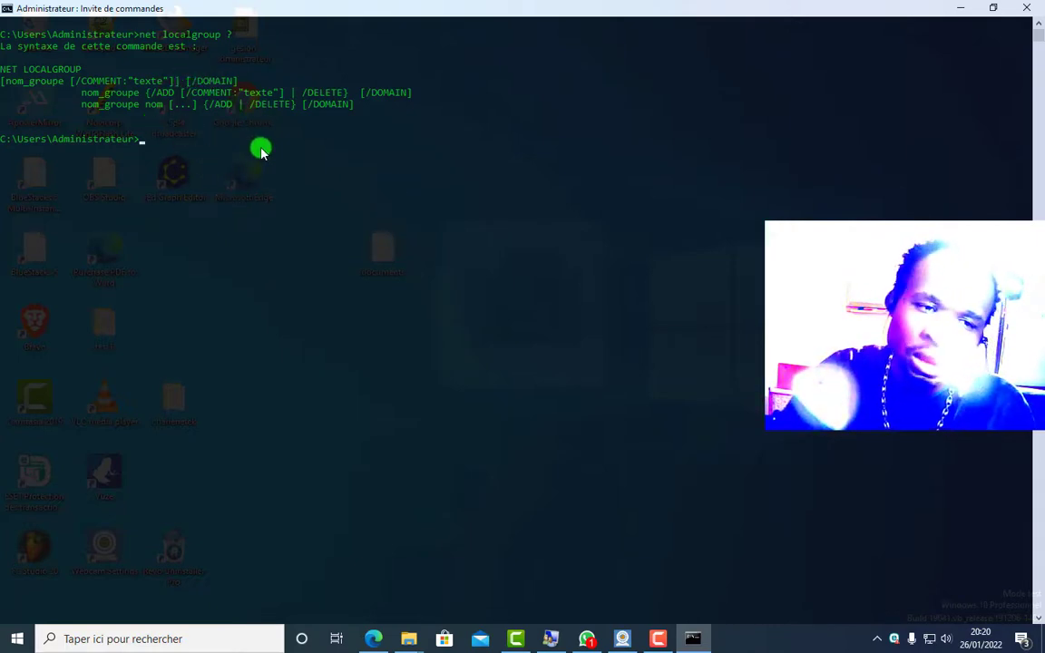
type("NET")
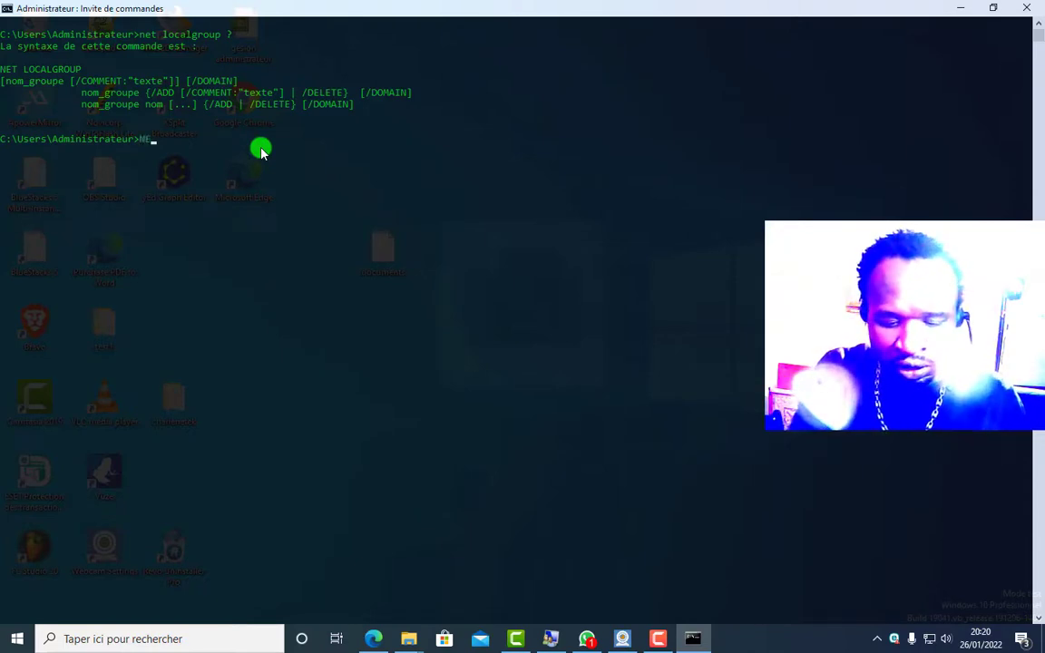
key("BackSpace")
key("BackSpace")
key("BackSpace")
key("BackSpace")
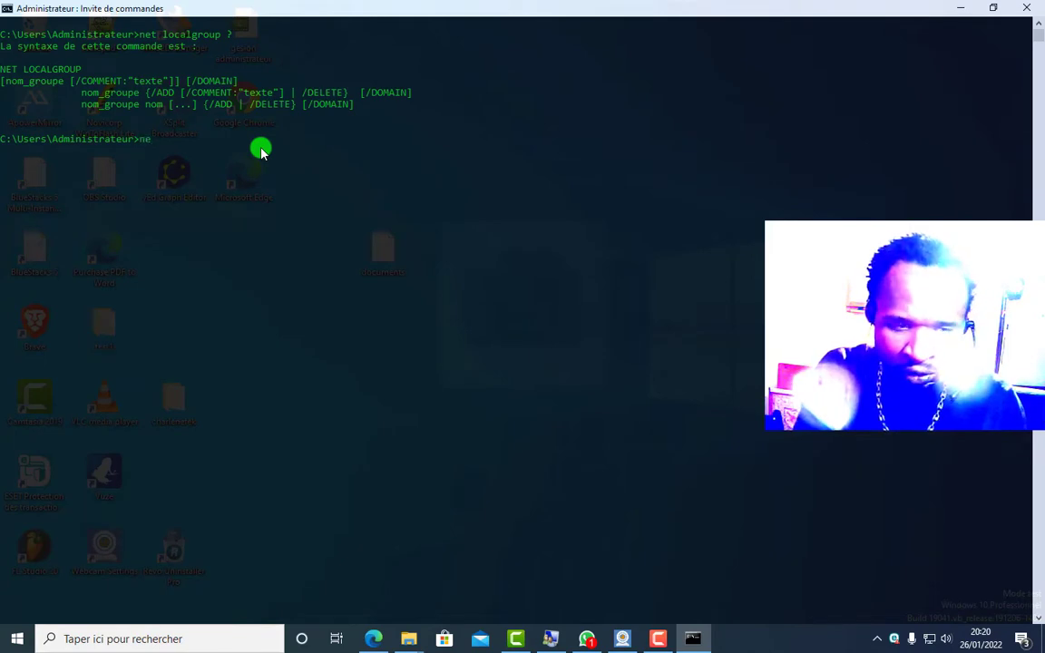
- Create a local group named tech1 with net localgroup tech1 /add
type("net local")
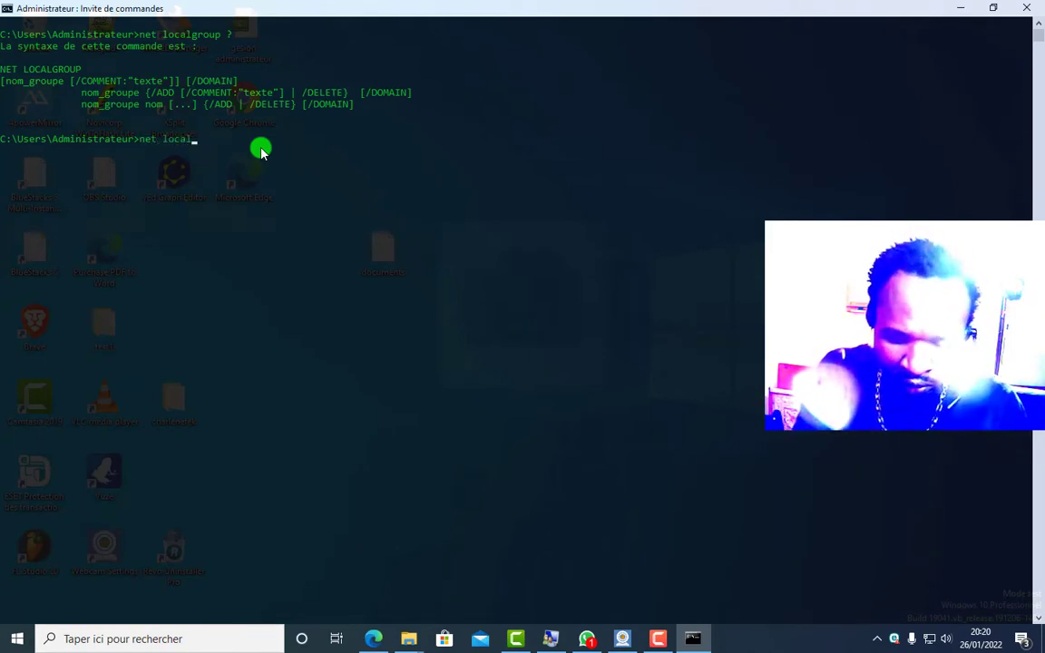
type("grou")
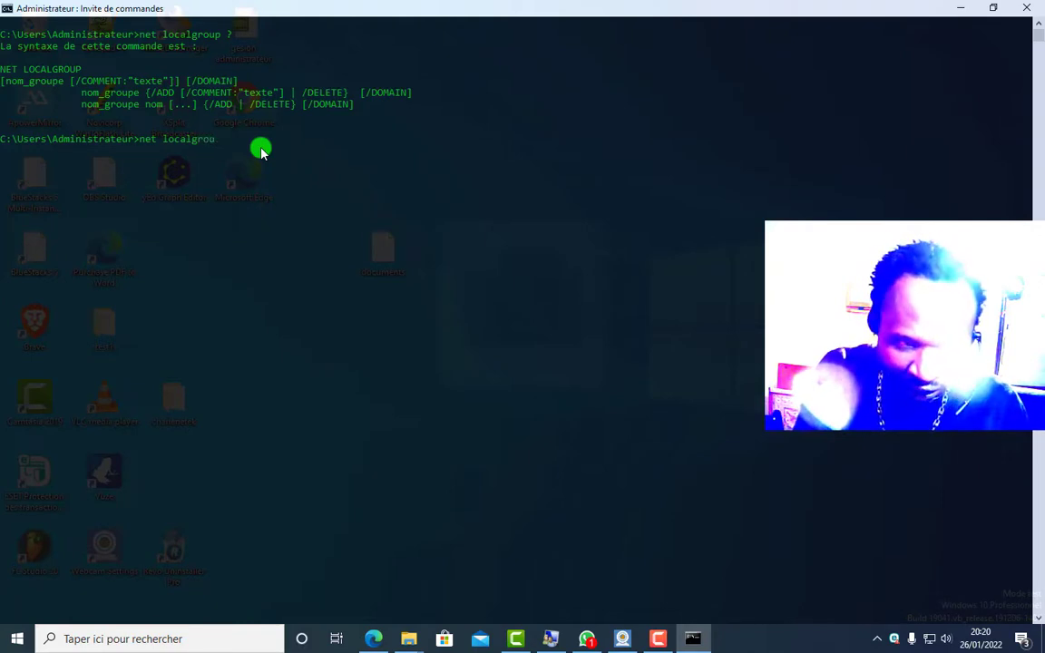
type("p")
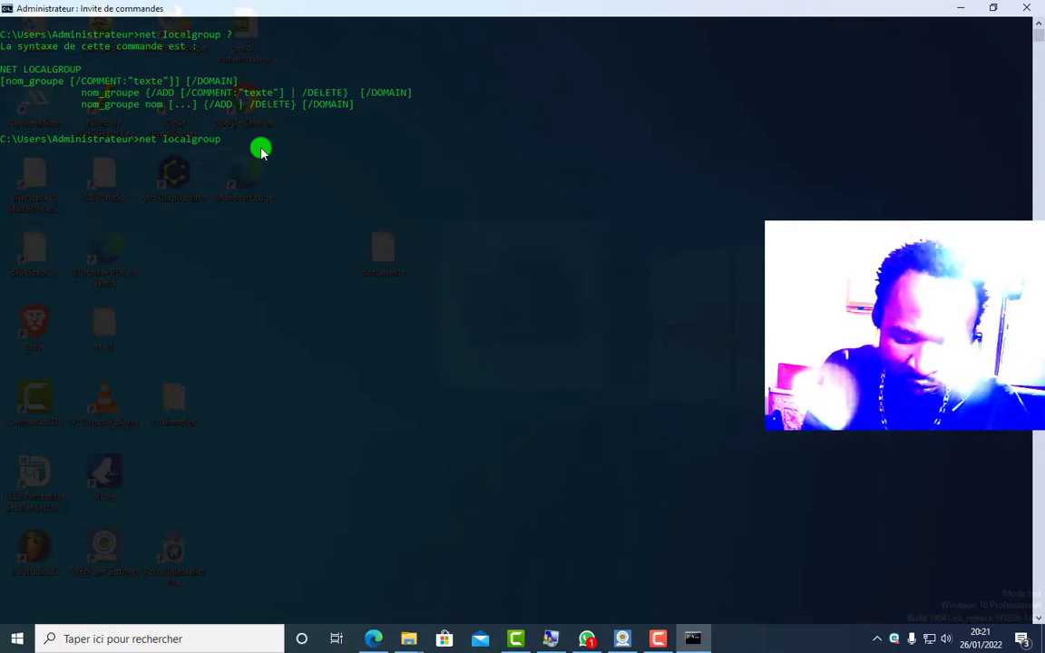
type("te")
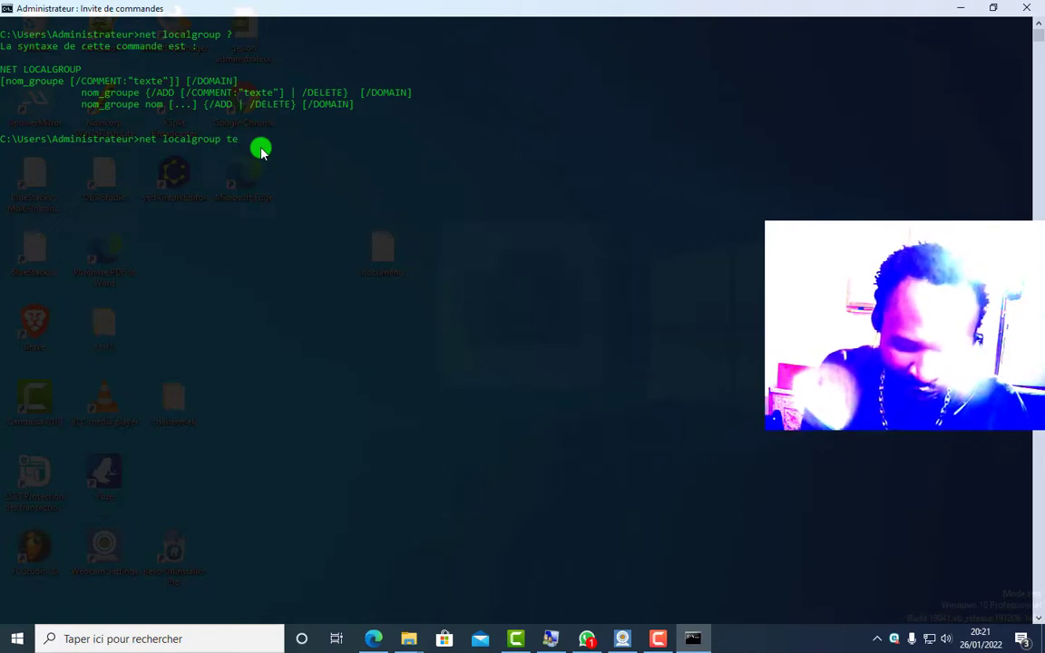
type("ch")
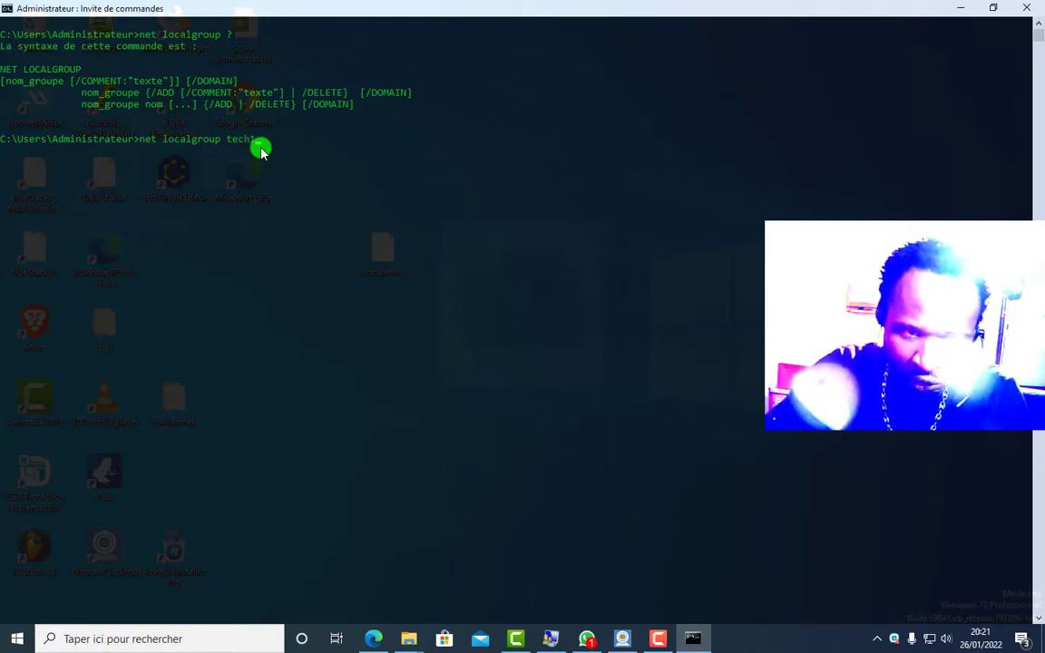
type("1")
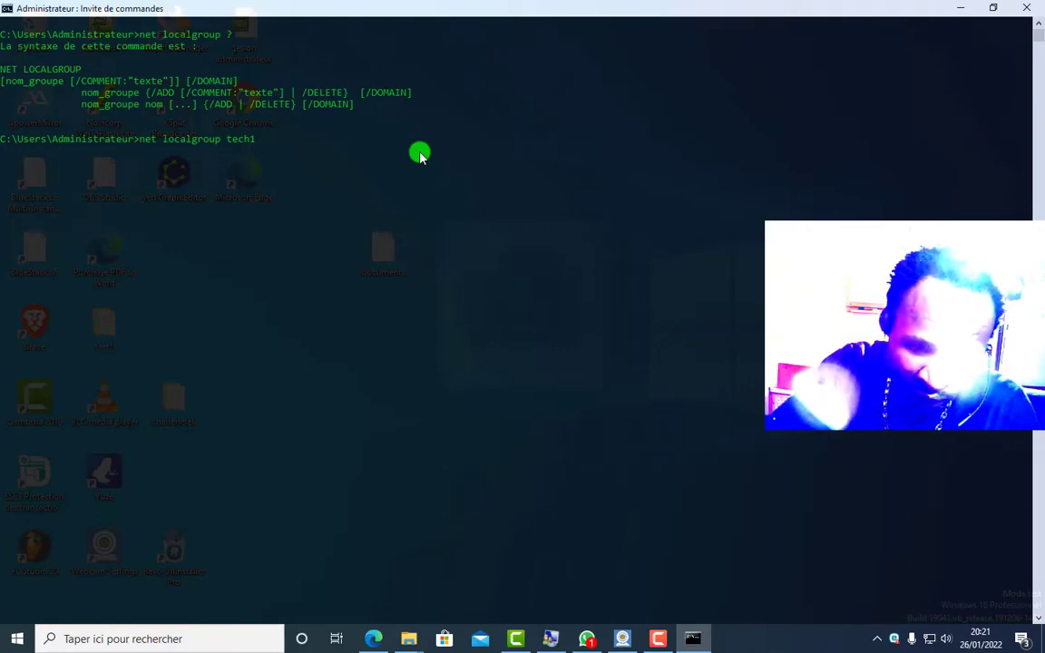
key("BackSpace")
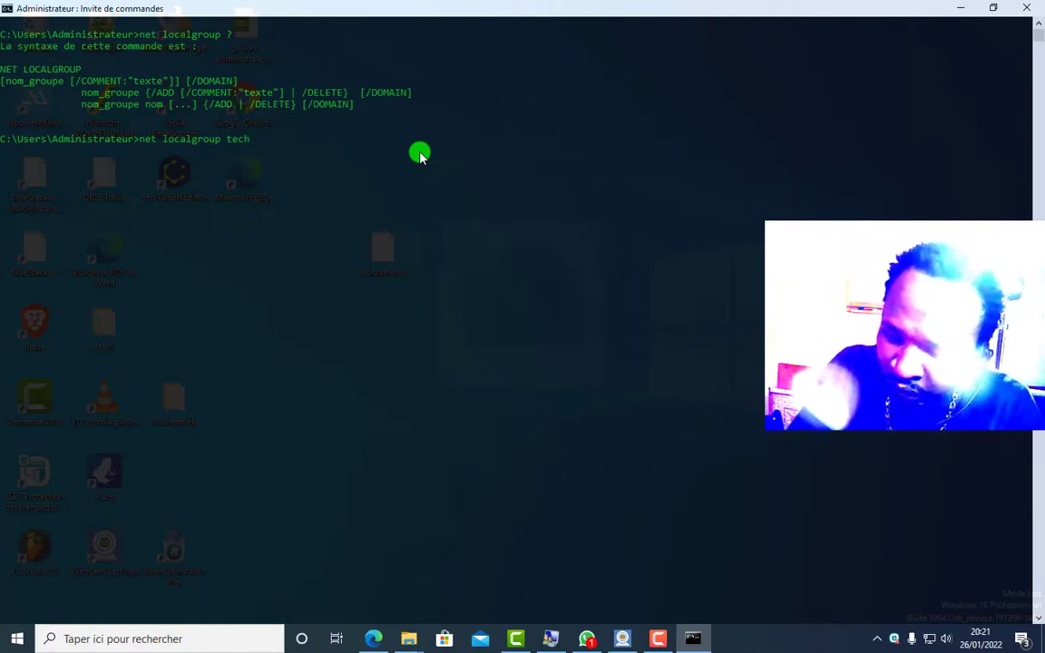
type("1")
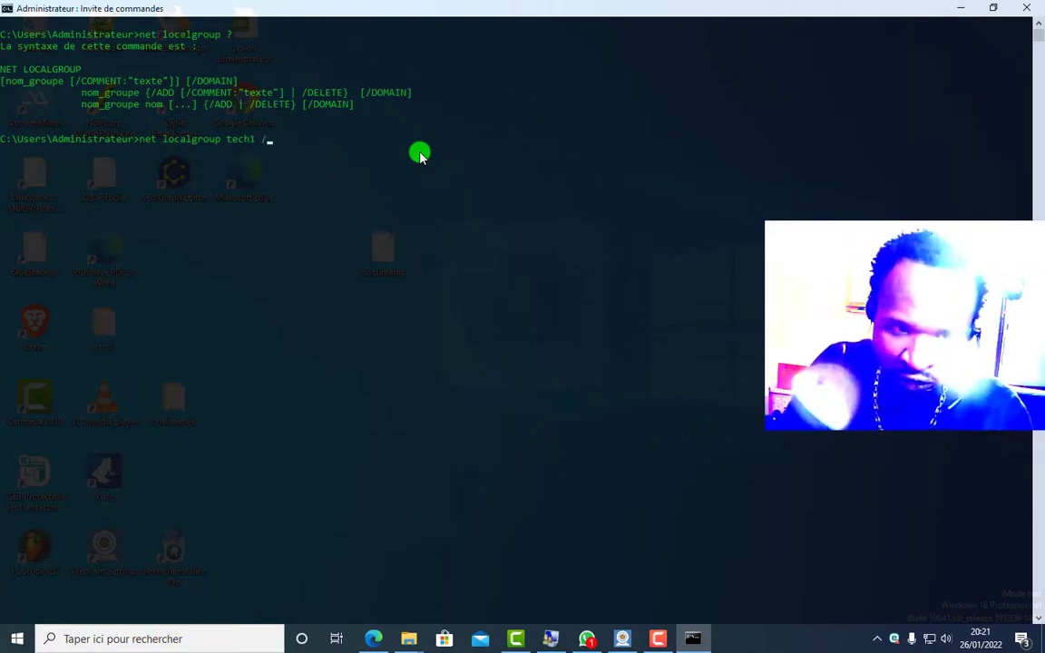
type(" /add")
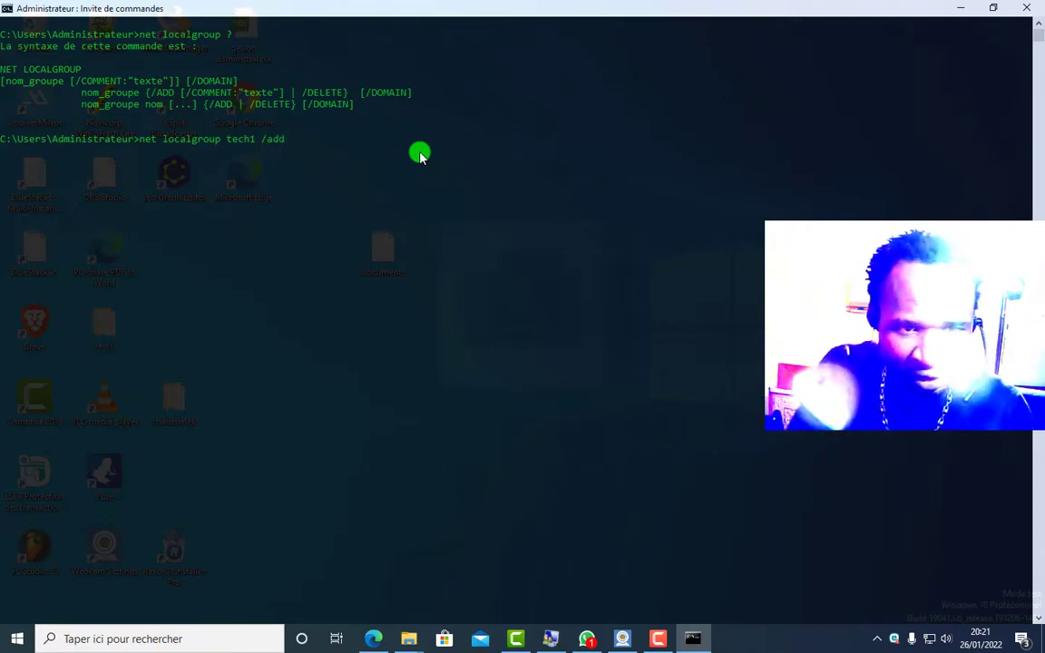
key("Return")
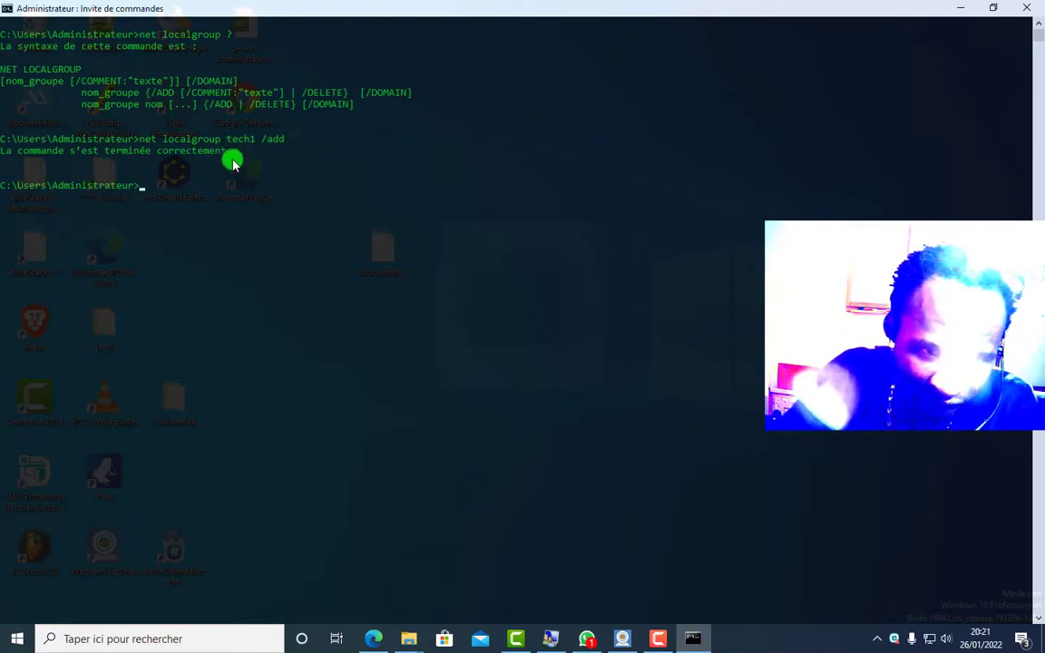
- List the local groups again with net localgroup and highlight tech1 in the output
type("n")
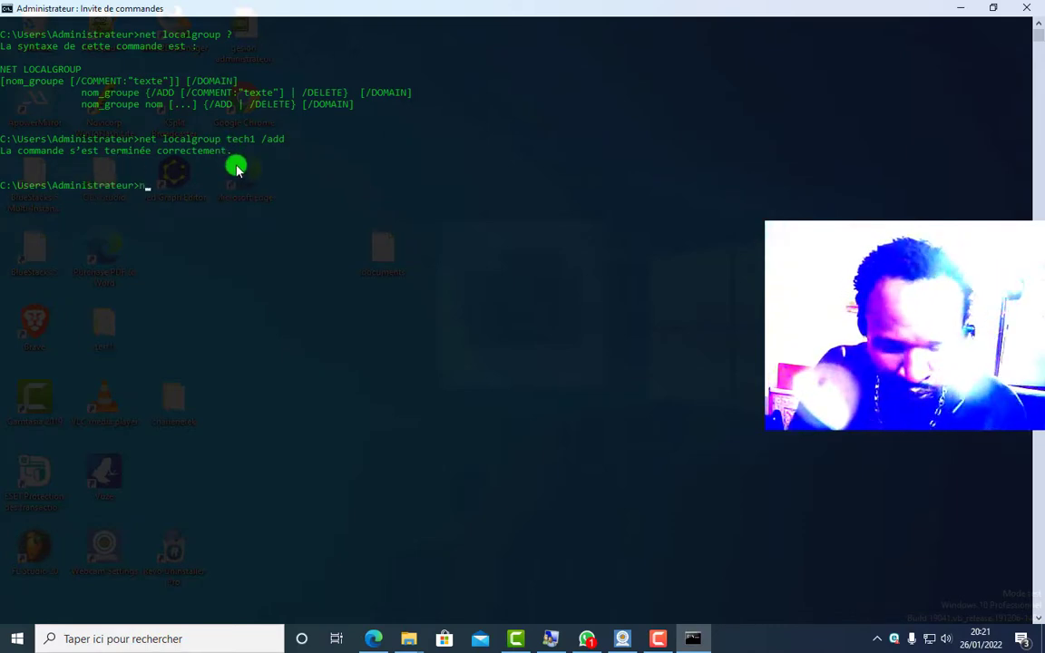
type("et localgro")
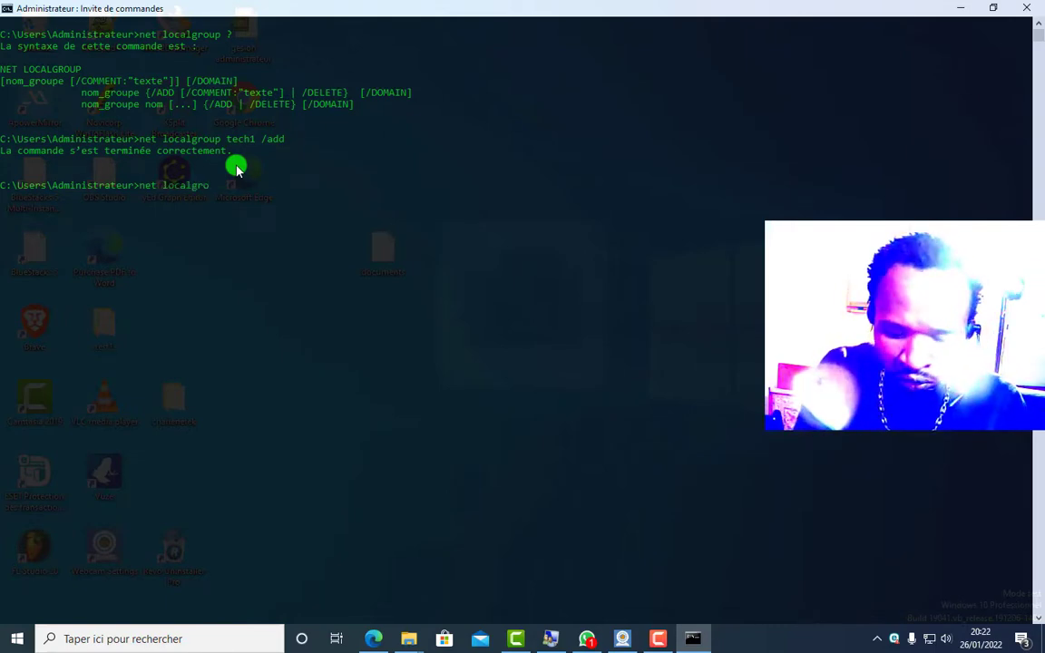
type("up")
key("Return")
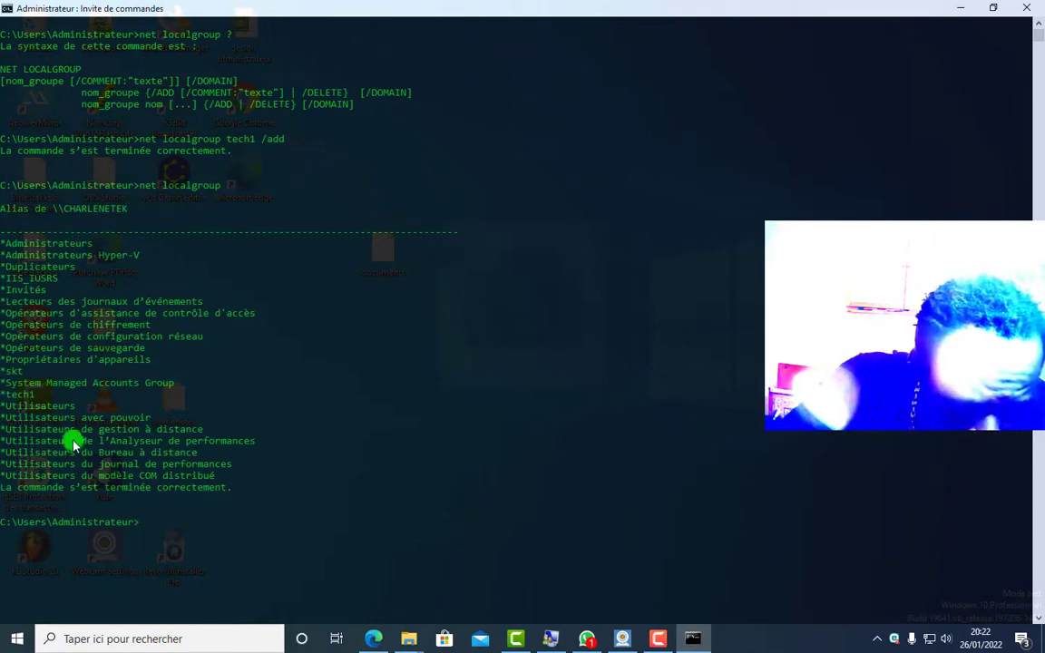
left_click_drag(38, 394, 9, 397)
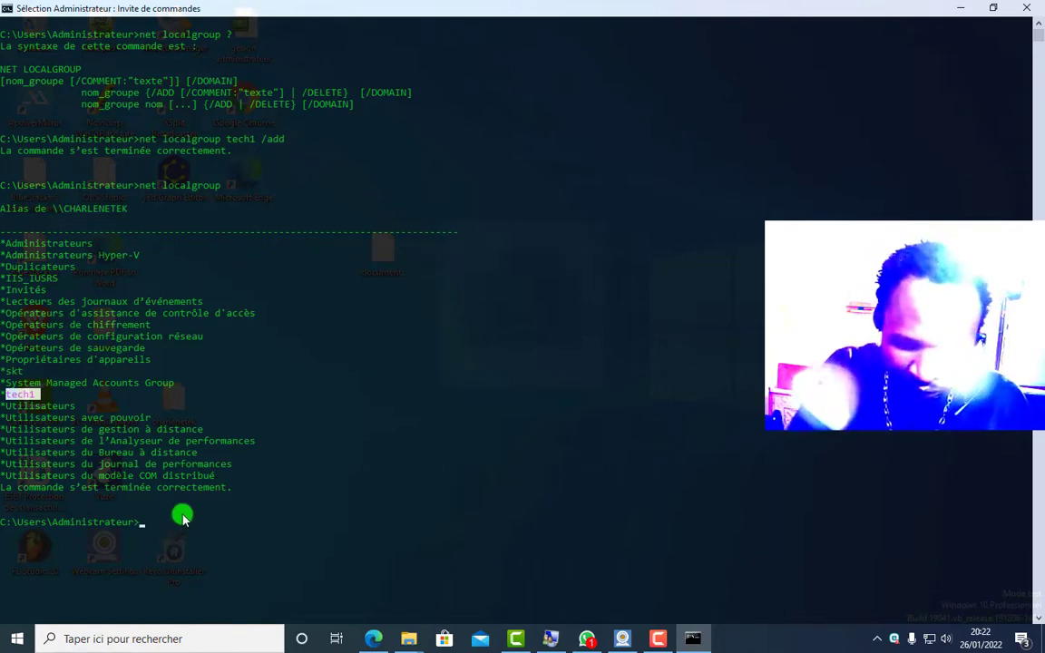
- Create the local user account user1 with net user and the /add option, entering the account password
type("net")
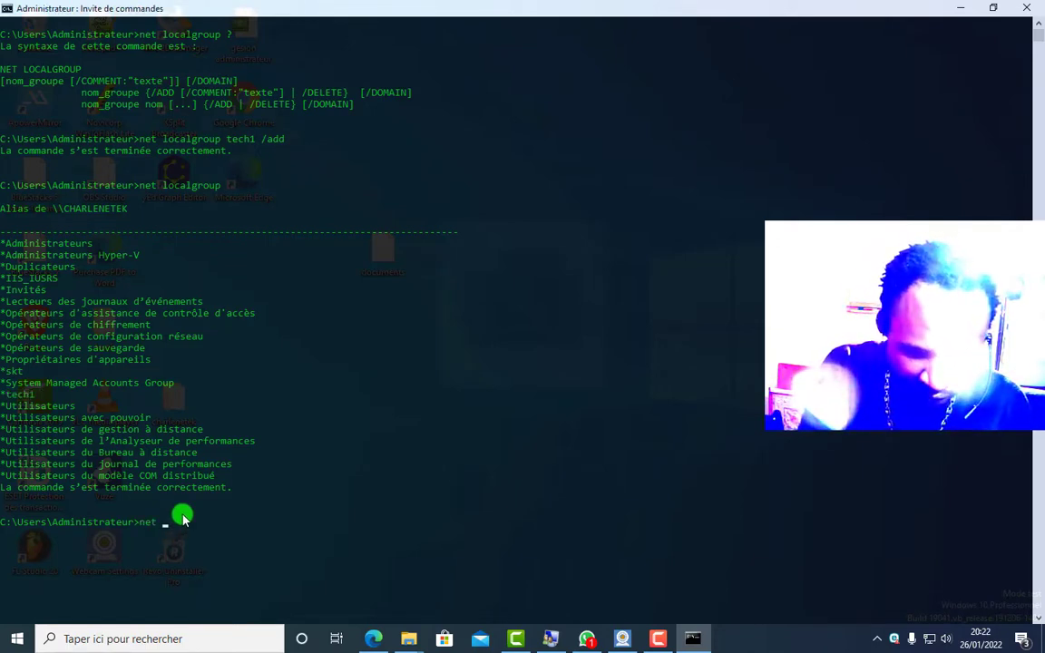
type(" us")
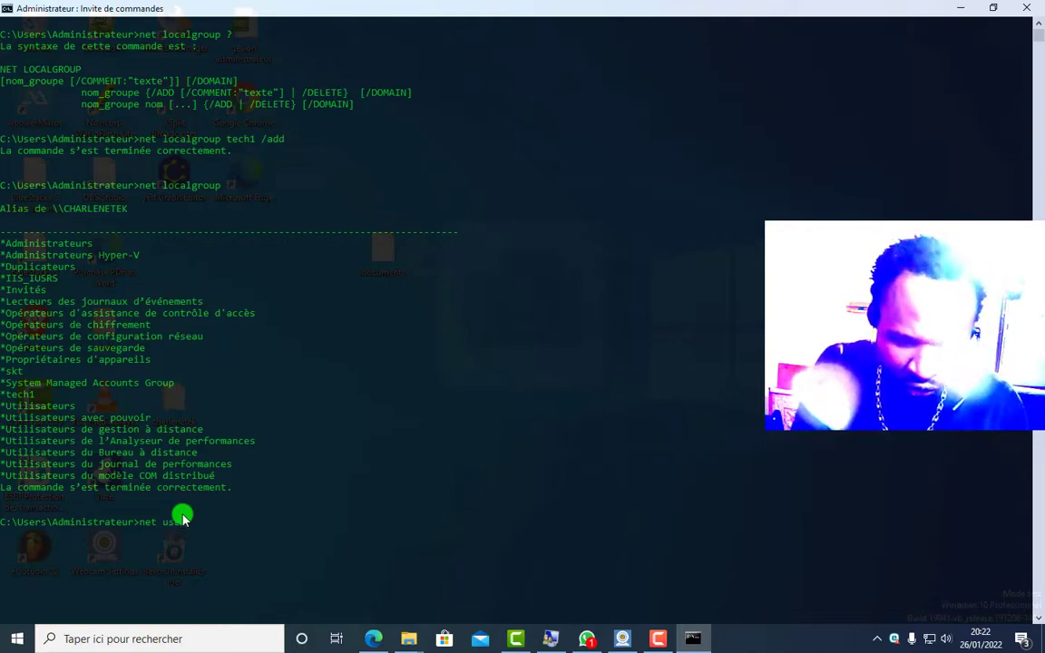
type("er")
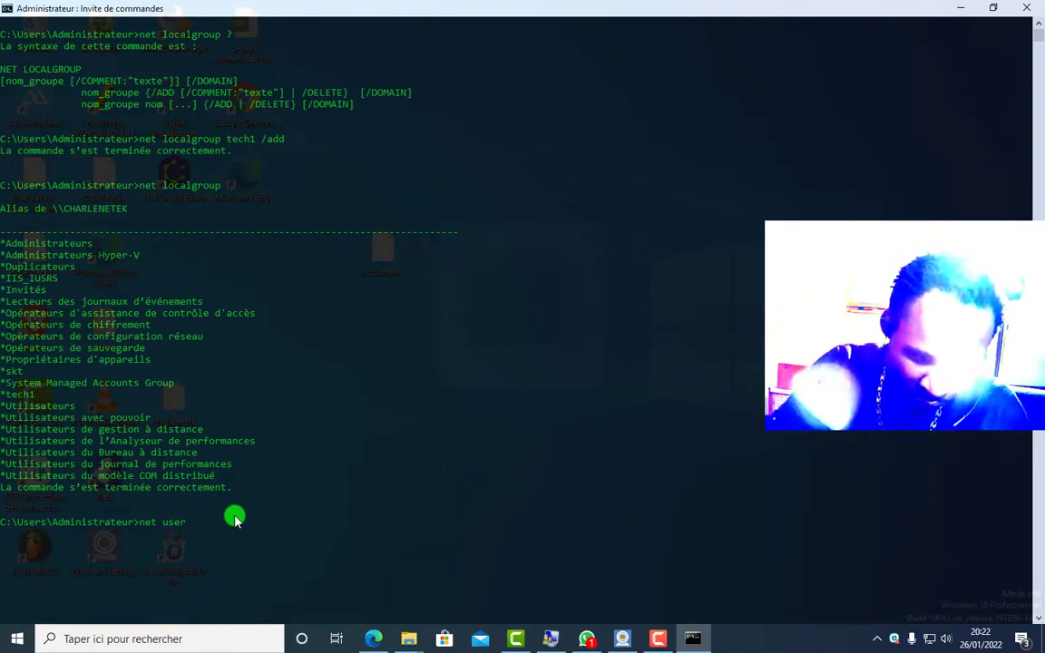
type("user1")
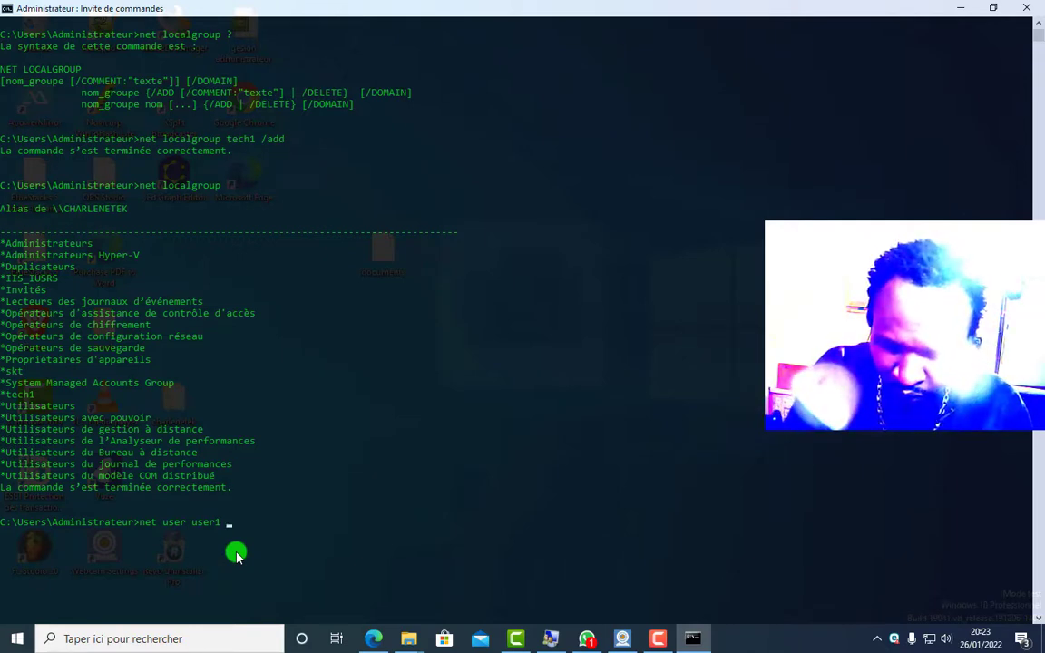
type("@")
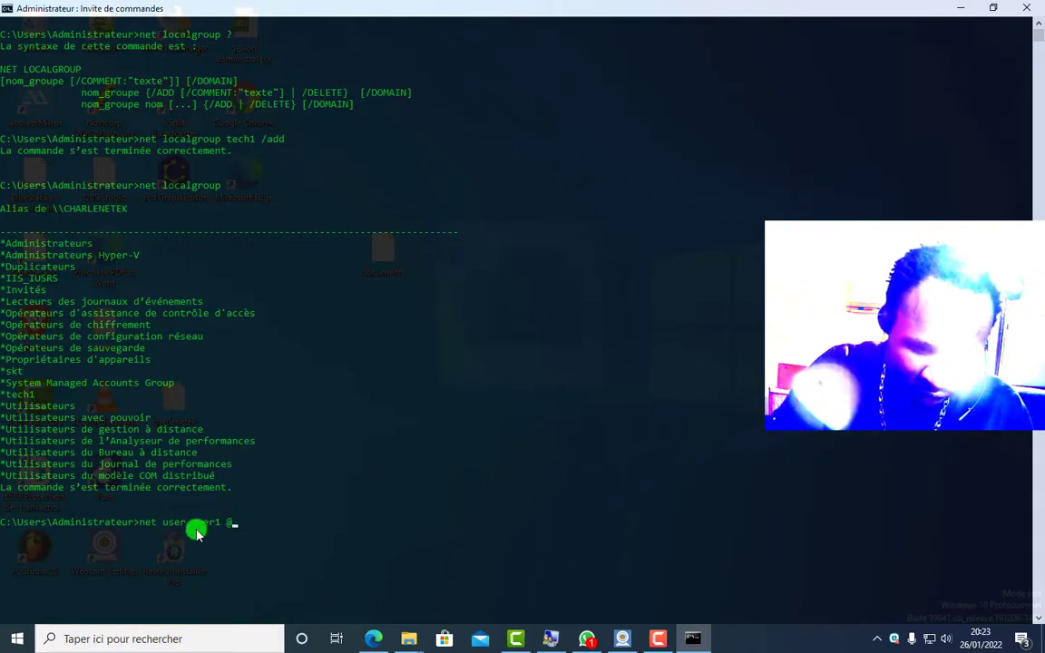
key("BackSpace")
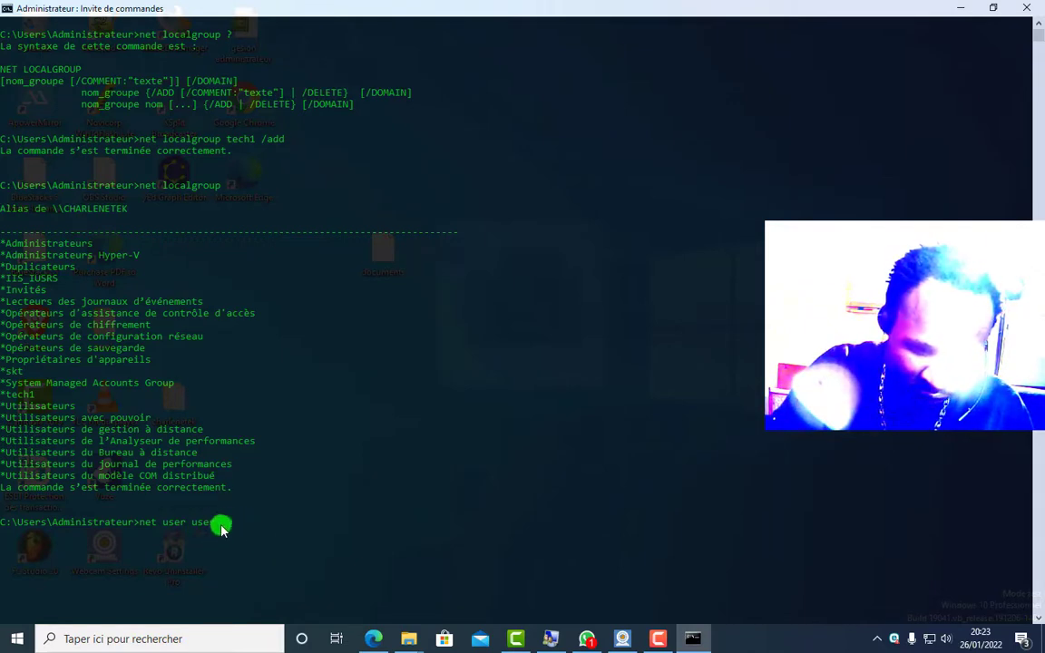
type("@")
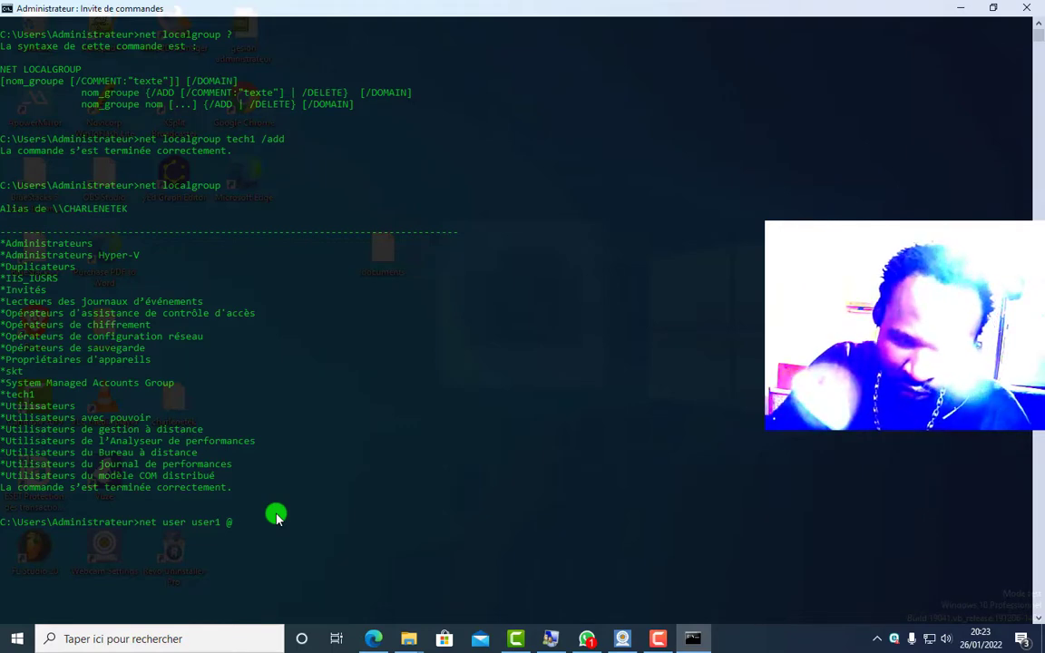
type("/")
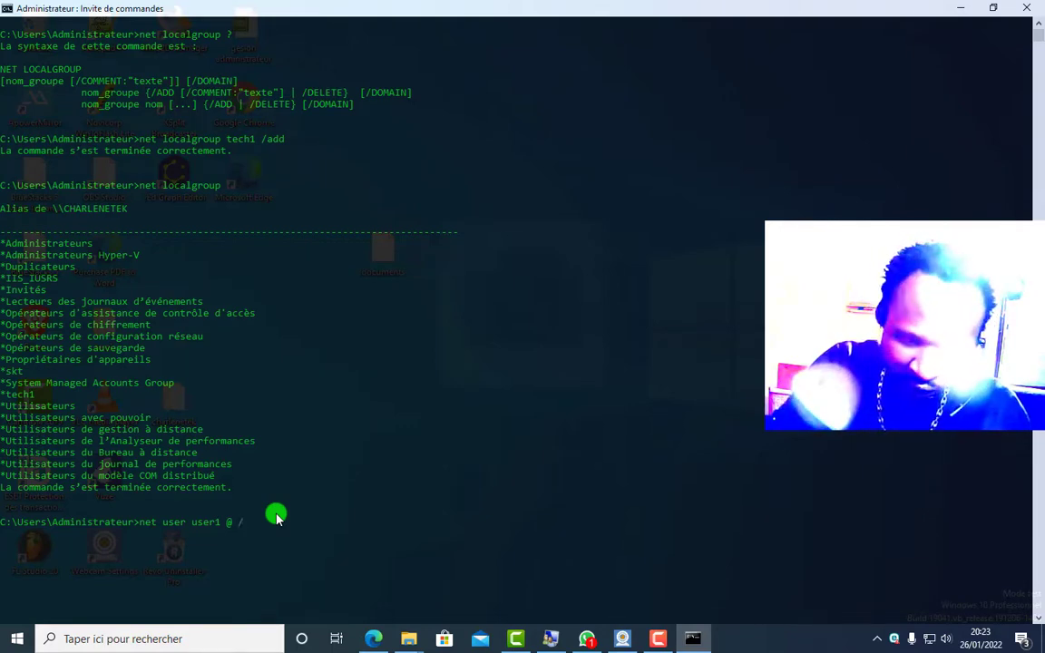
type("add")
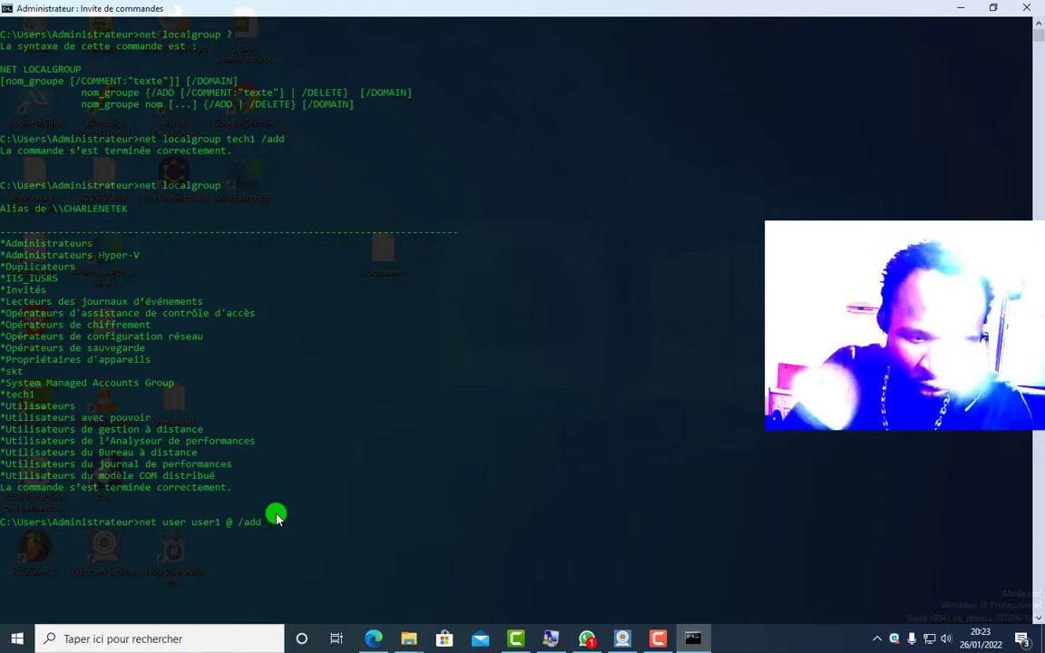
key("Return")
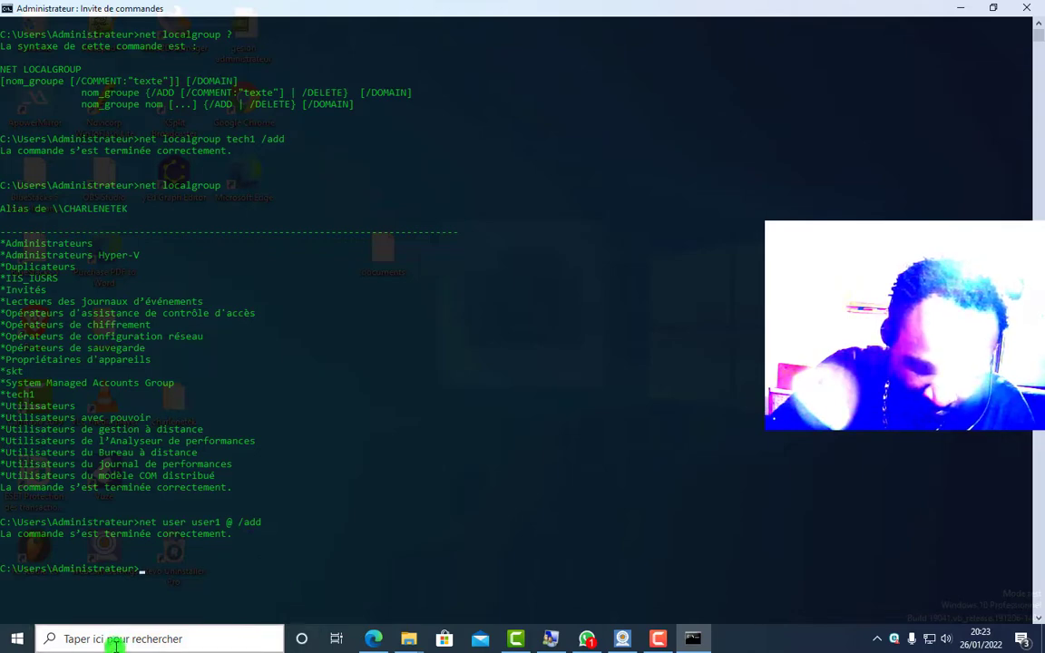
- Switch to Windows Settings and view the Autres utilisateurs page under Comptes to check for user1
left_click(20, 640)
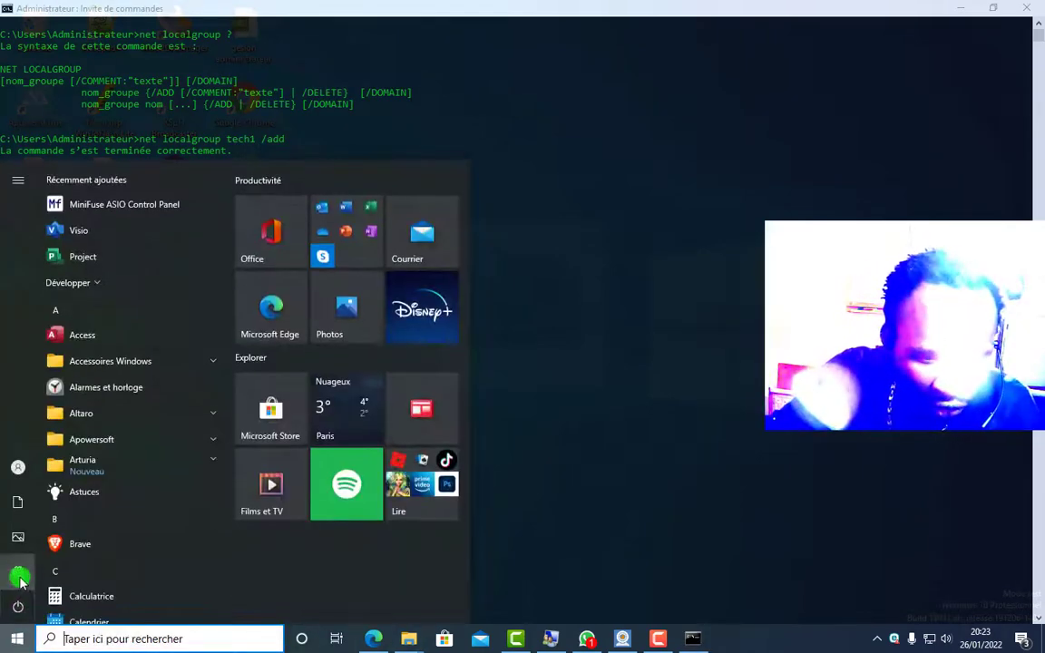
left_click(19, 576)
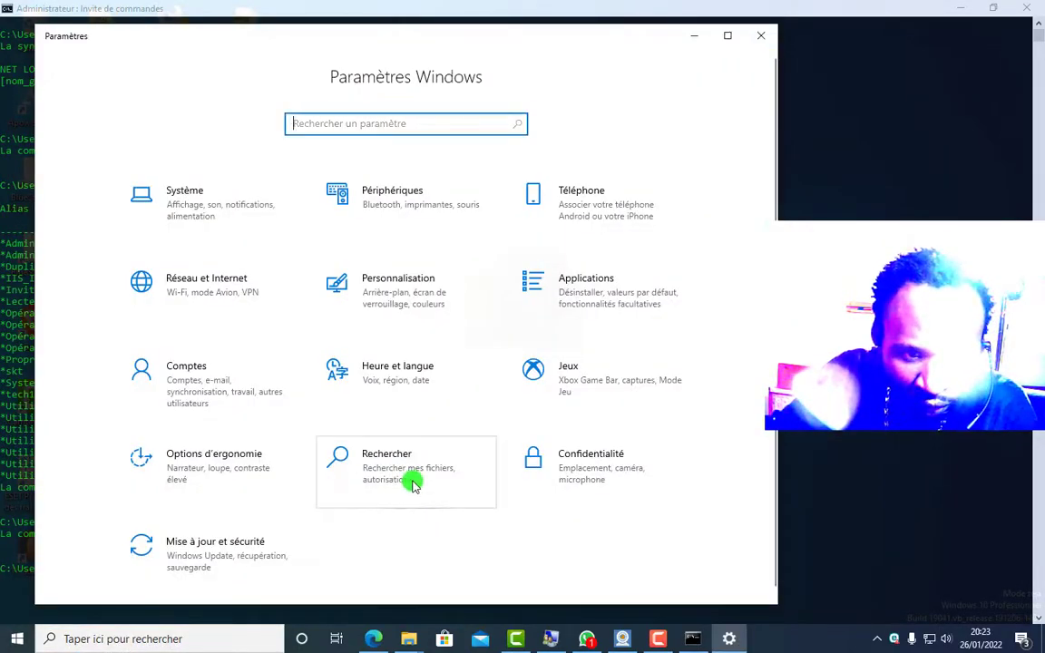
left_click(209, 370)
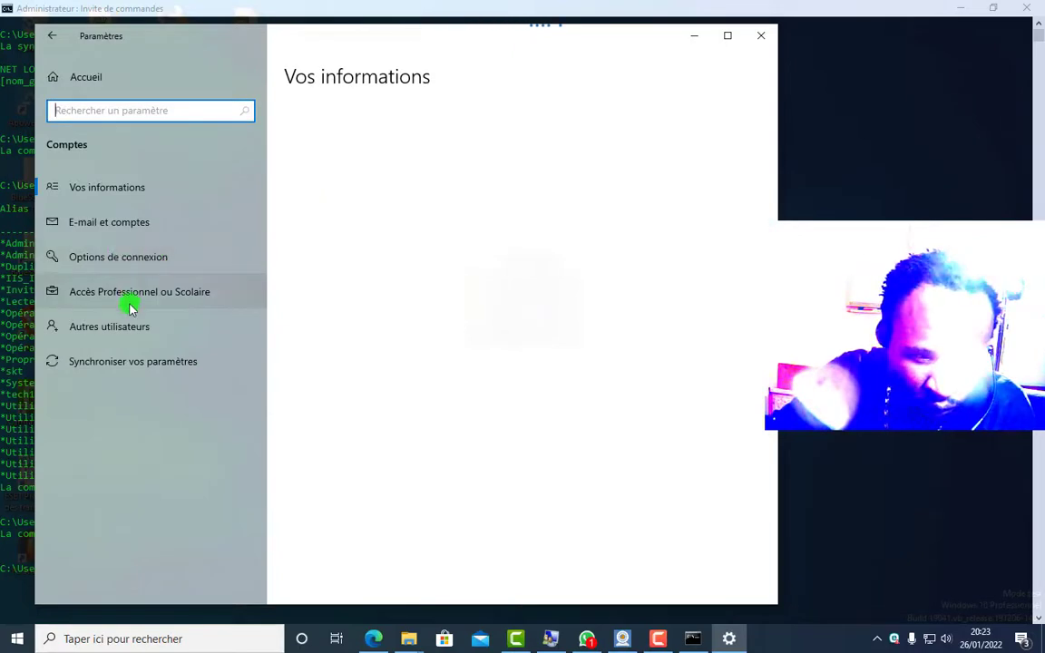
left_click(119, 331)
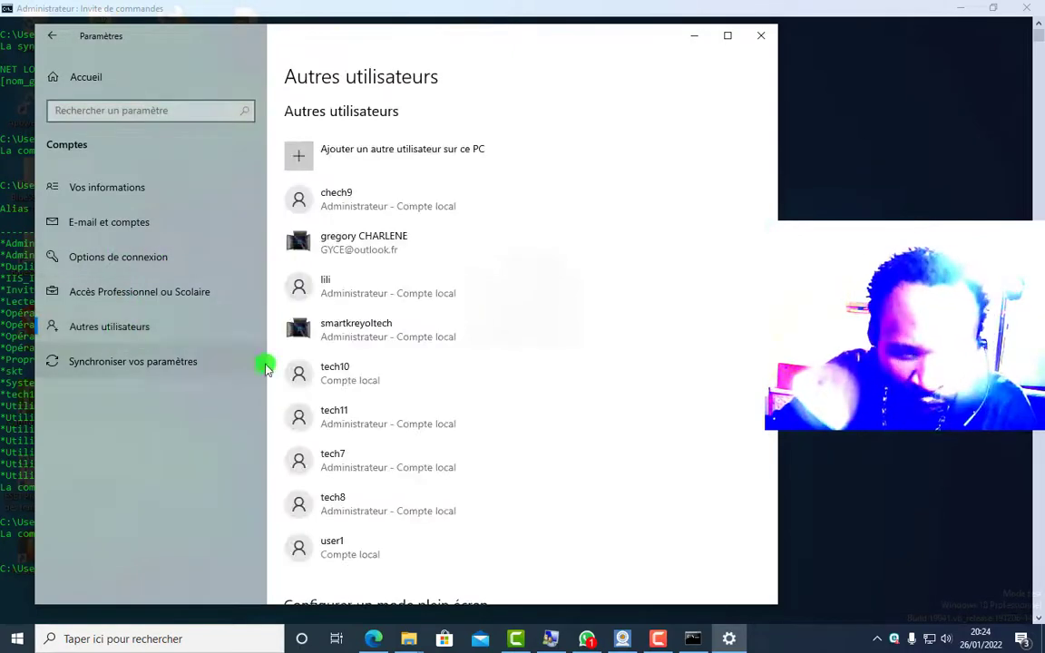
- Look through the Autres utilisateurs list for user1 and return to the Command Prompt
scroll(389, 380, "down", 4)
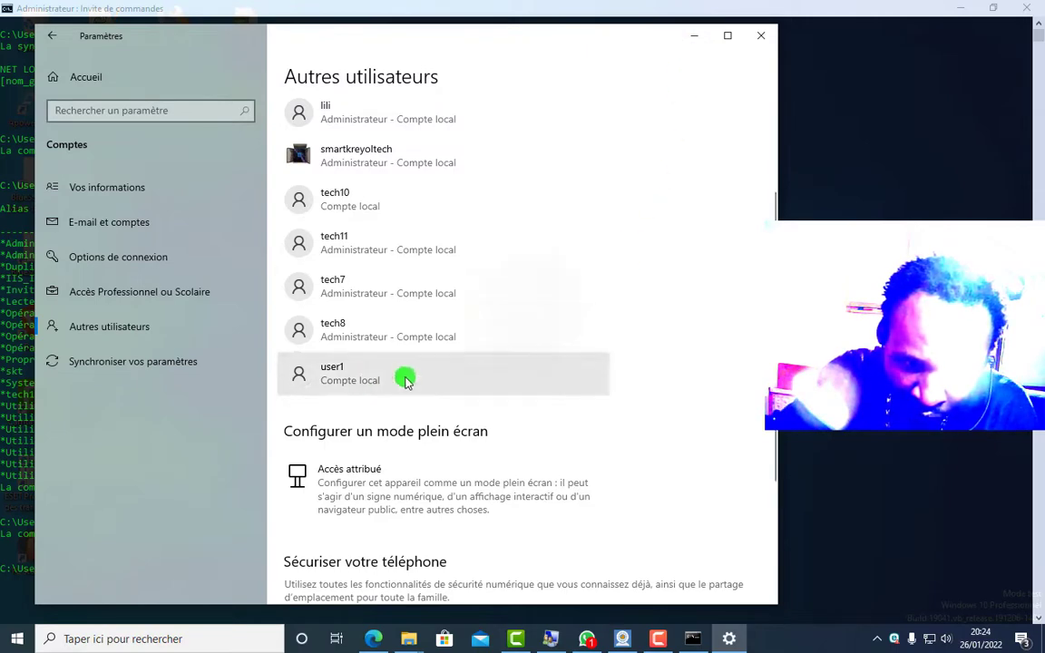
left_click(694, 35)
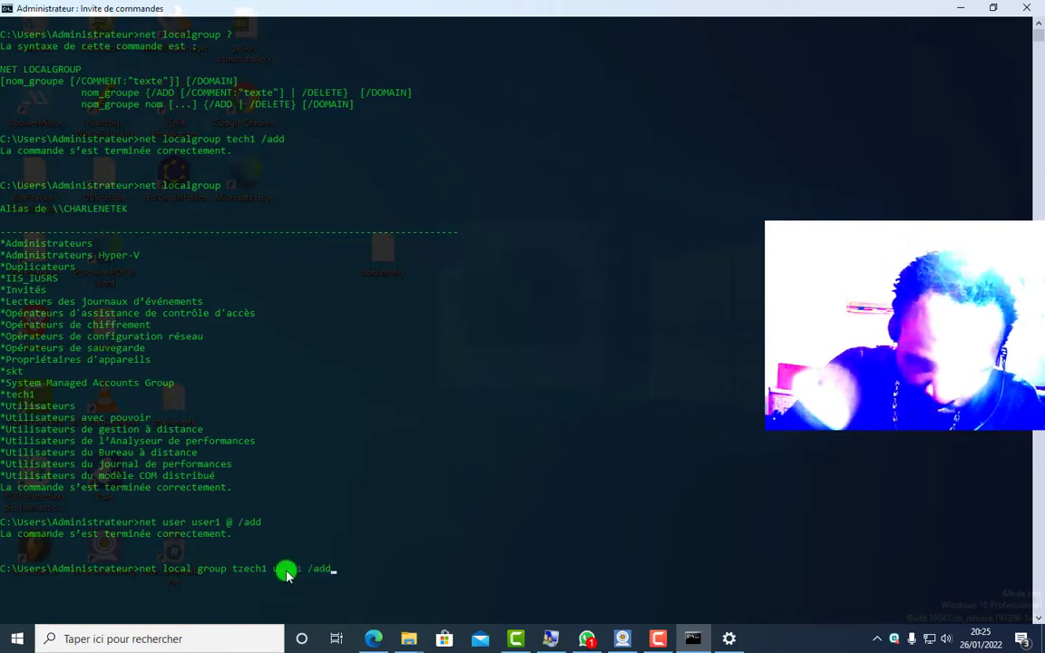
- Open the Local Users and Groups console by running lusrmgr.msc from the Run dialog
left_click(104, 639)
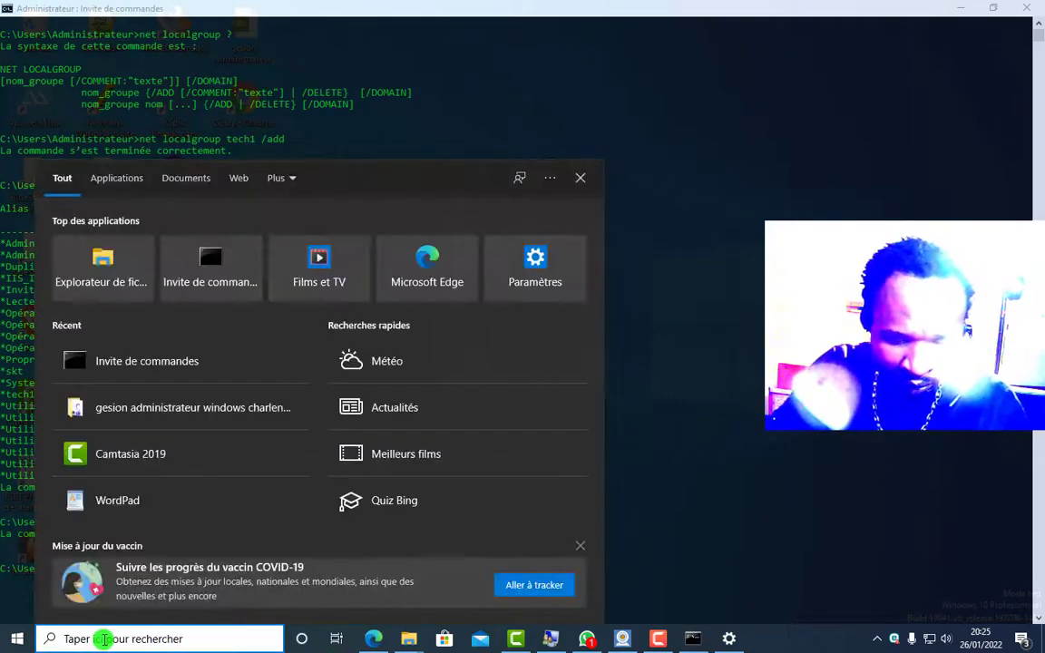
key("super+r")
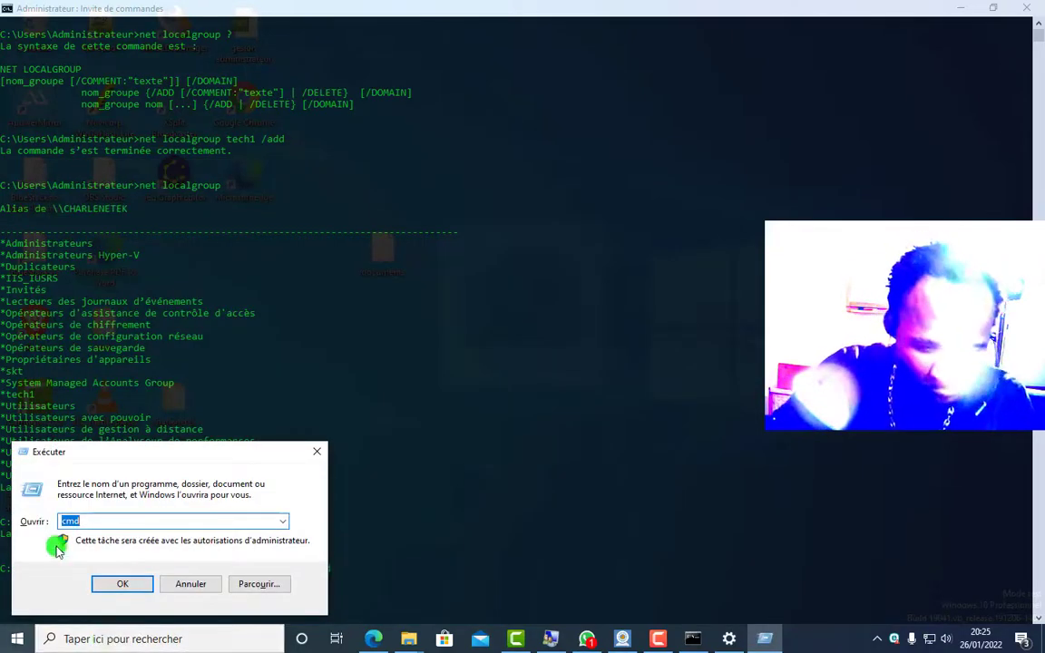
left_click(283, 521)
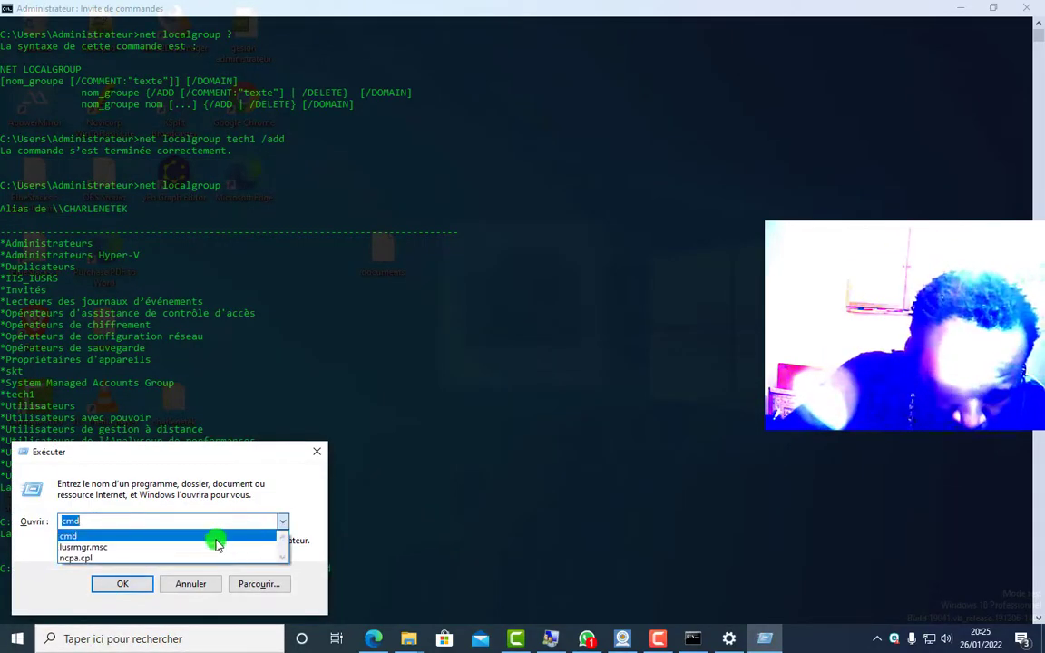
left_click(152, 545)
left_click(135, 586)
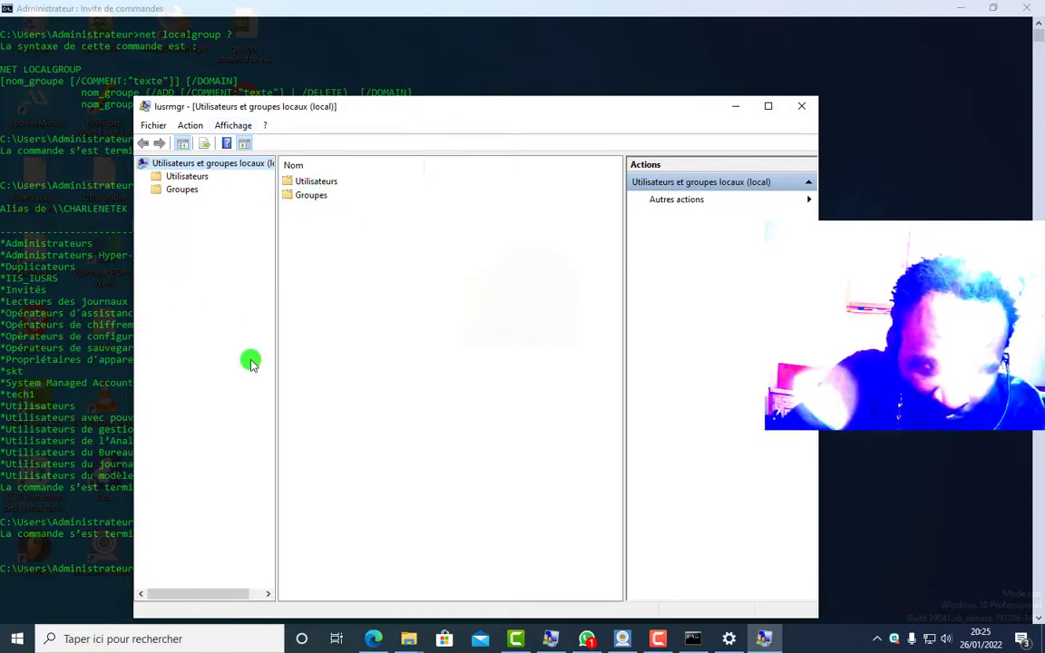
- Check the member list of the tech1 group under Groupes and return to the Command Prompt
left_click(175, 166)
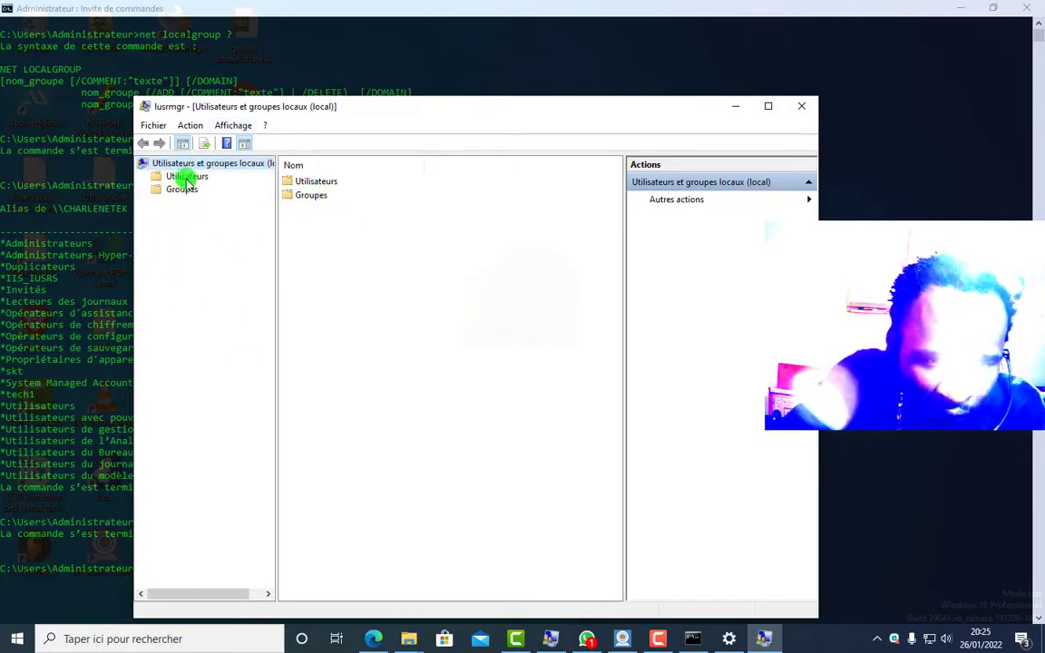
left_click(172, 189)
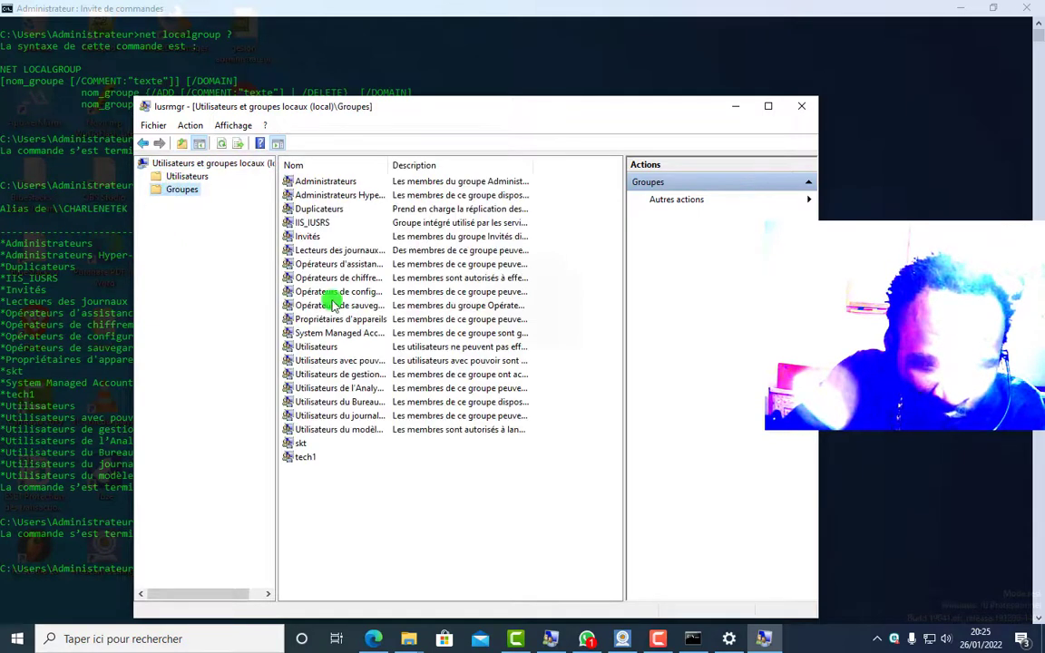
double_click(302, 456)
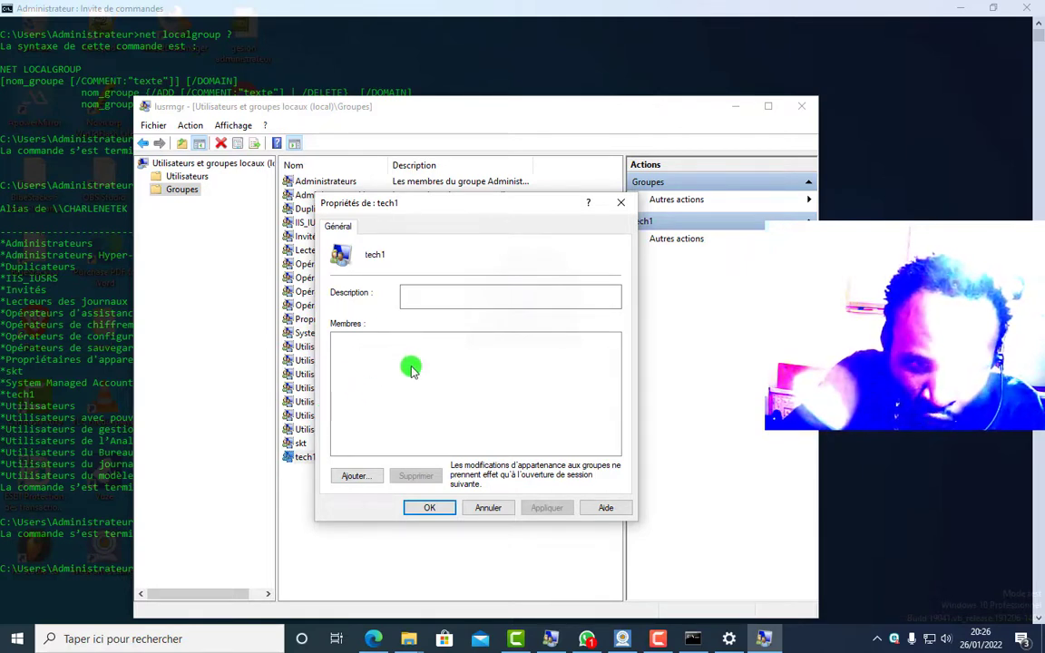
left_click(621, 202)
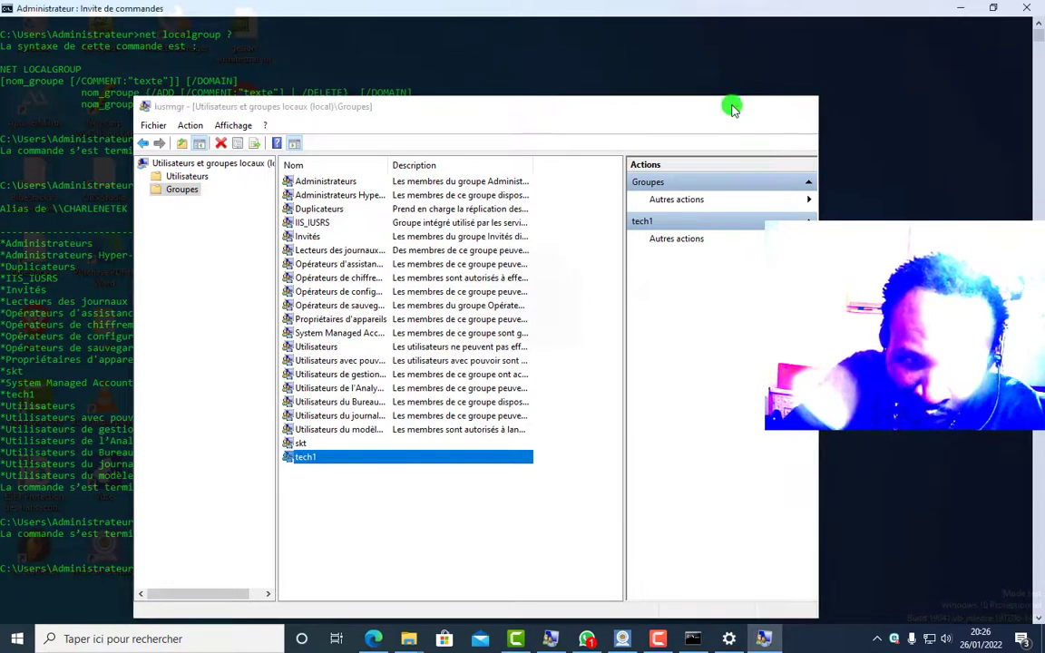
left_click(735, 106)
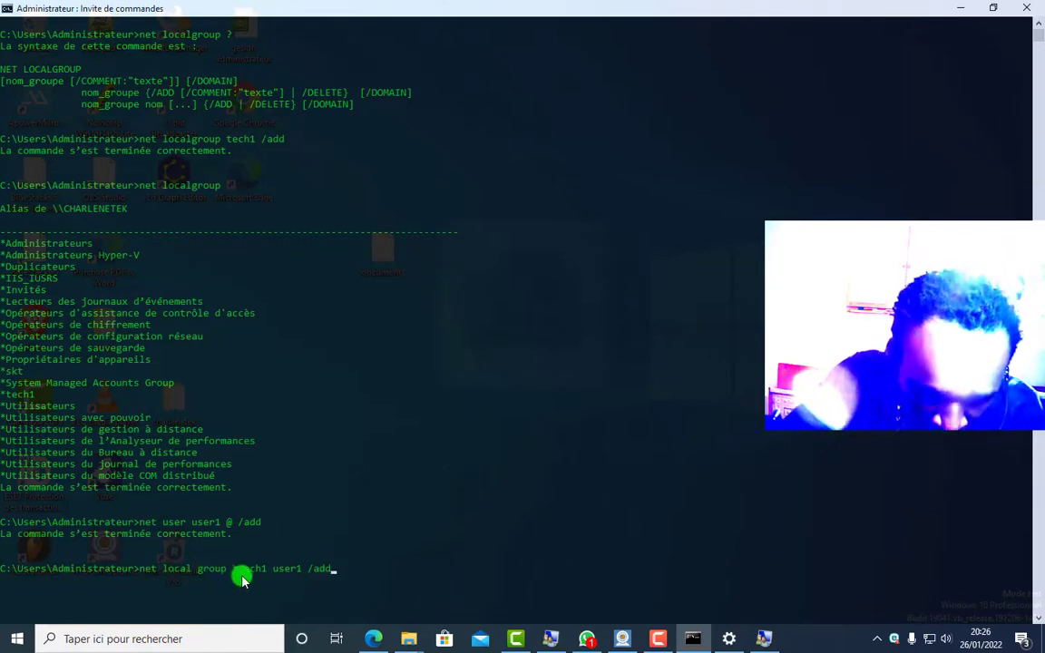
- Correct the pending command to net localgroup tech1 user1 /add and run it to add user1 to the tech1 group
key("Left")
key("Left")
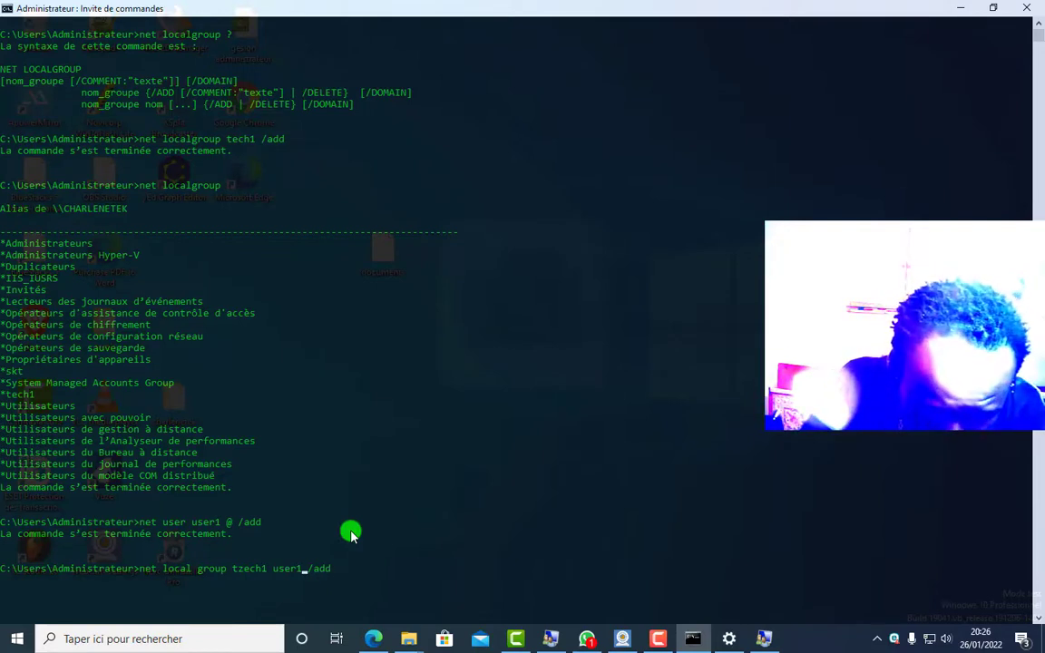
key("Left")
key("Left")
key("Left")
key("Left")
key("Left")
key("Left")
key("Left")
key("Left")
key("Left")
key("Left")
key("Left")
key("Left")
key("Left")
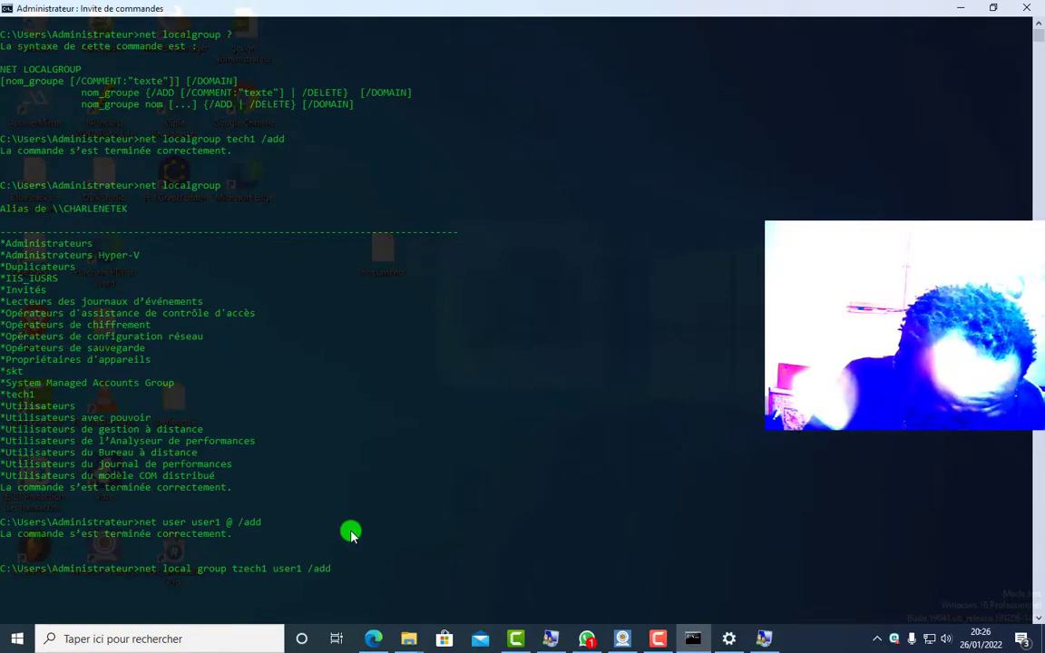
key("BackSpace")
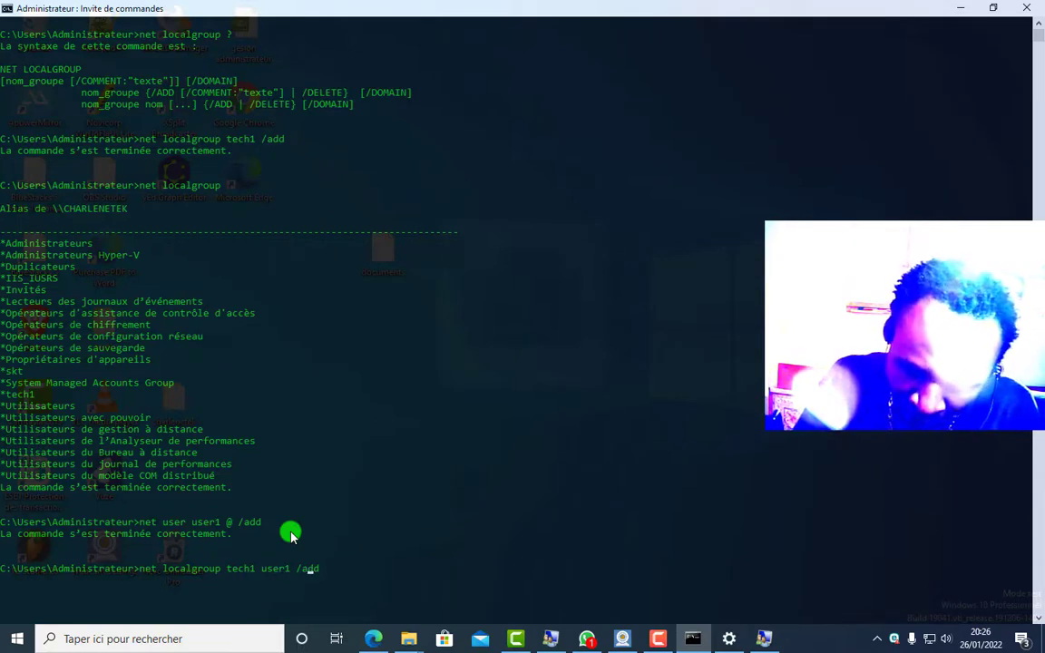
key("Return")
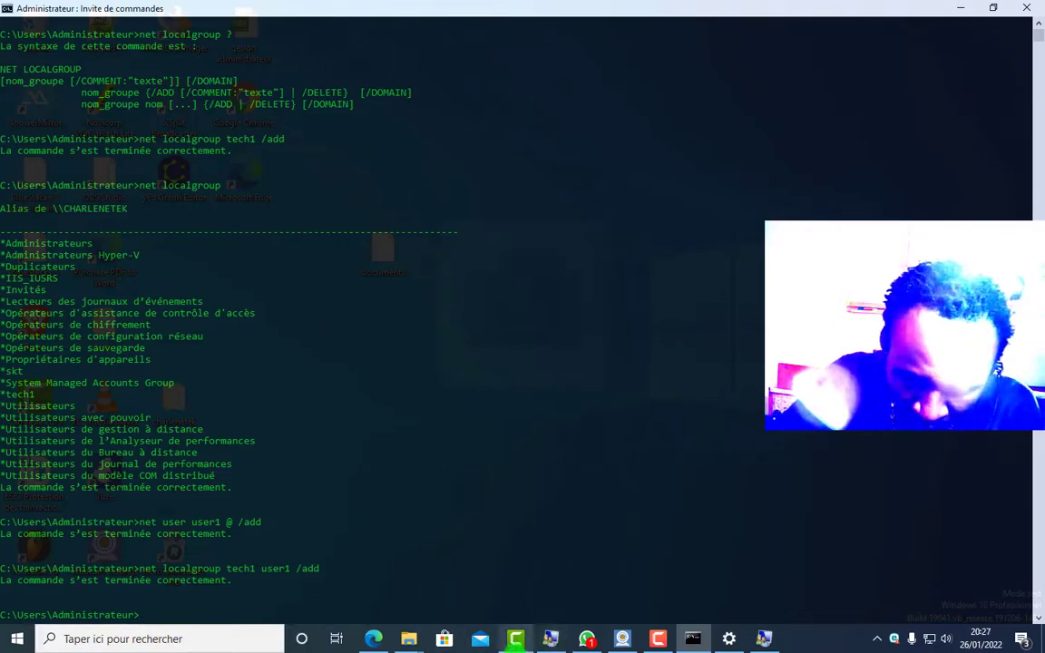
- Switch to the lusrmgr console, check the tech1 group's properties for user1 and return to the Command Prompt
left_click(763, 639)
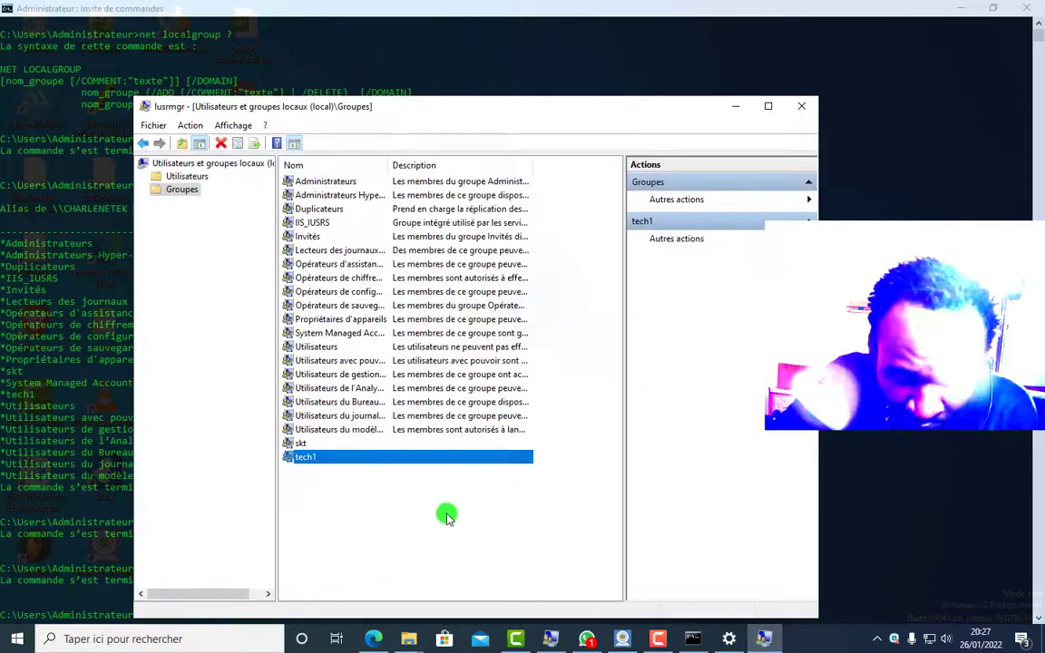
double_click(306, 456)
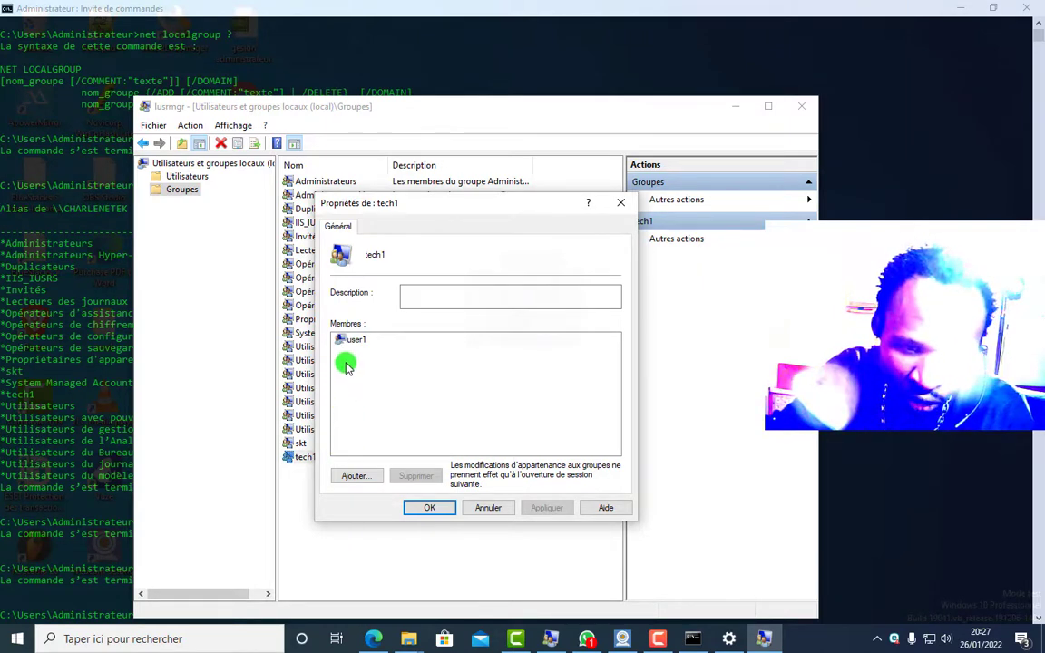
left_click(373, 258)
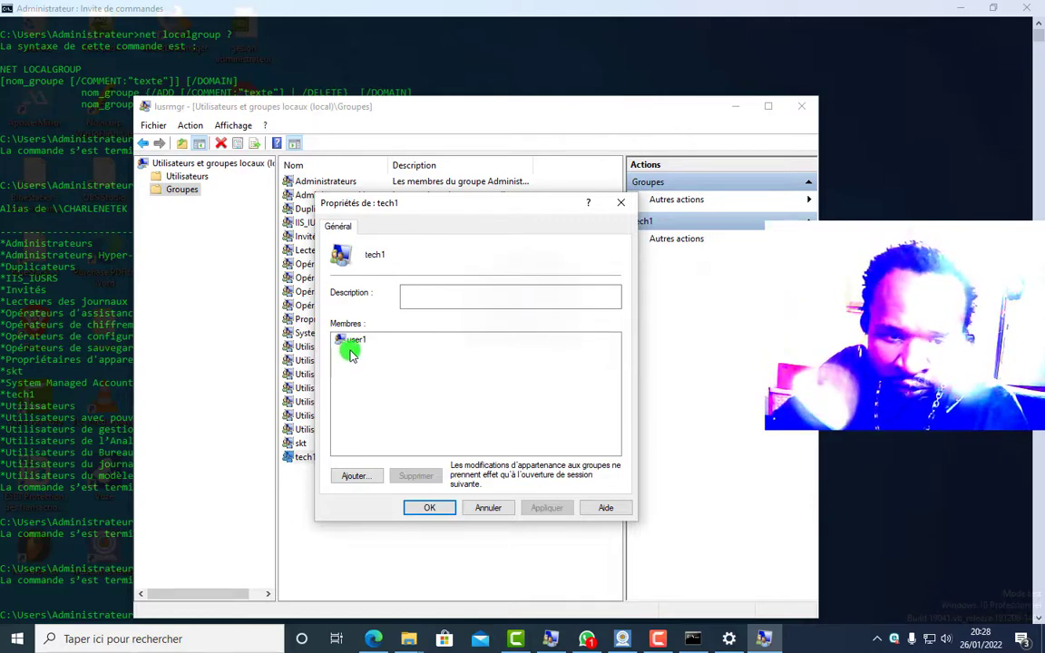
left_click(423, 509)
left_click(735, 106)
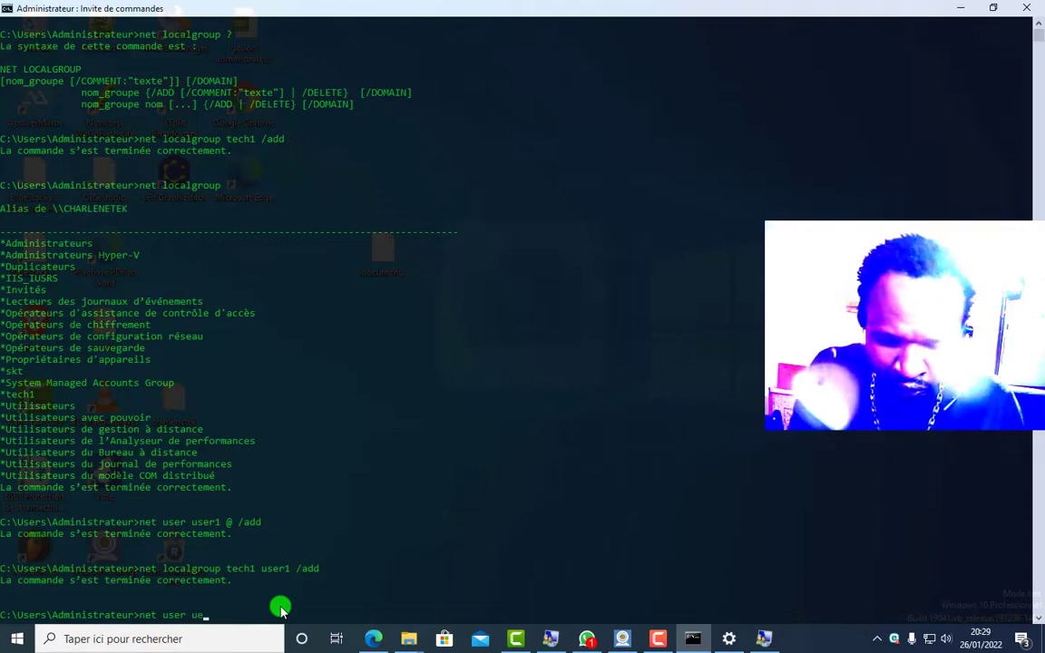
- Create the local account user2 with net user and the /add option, entering the account password
key("BackSpace")
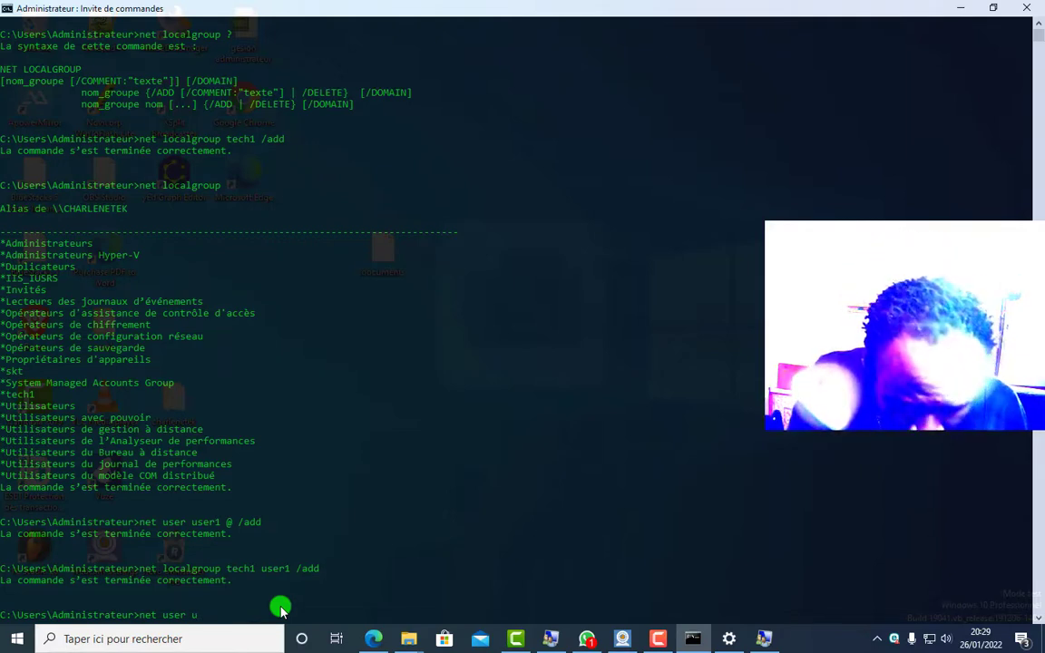
type("ser2")
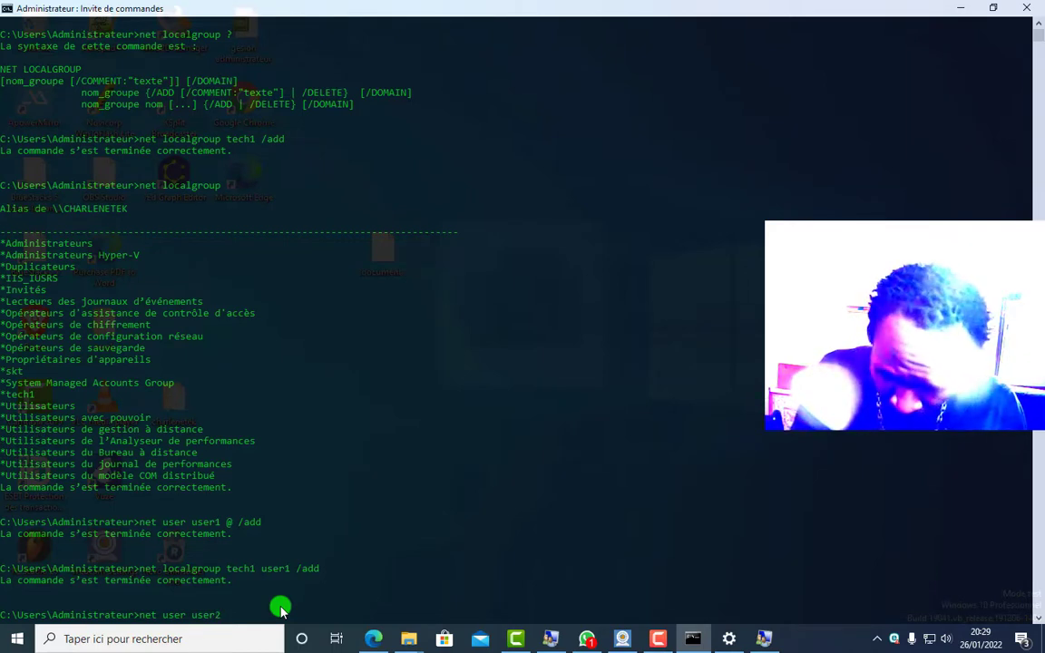
type(" @")
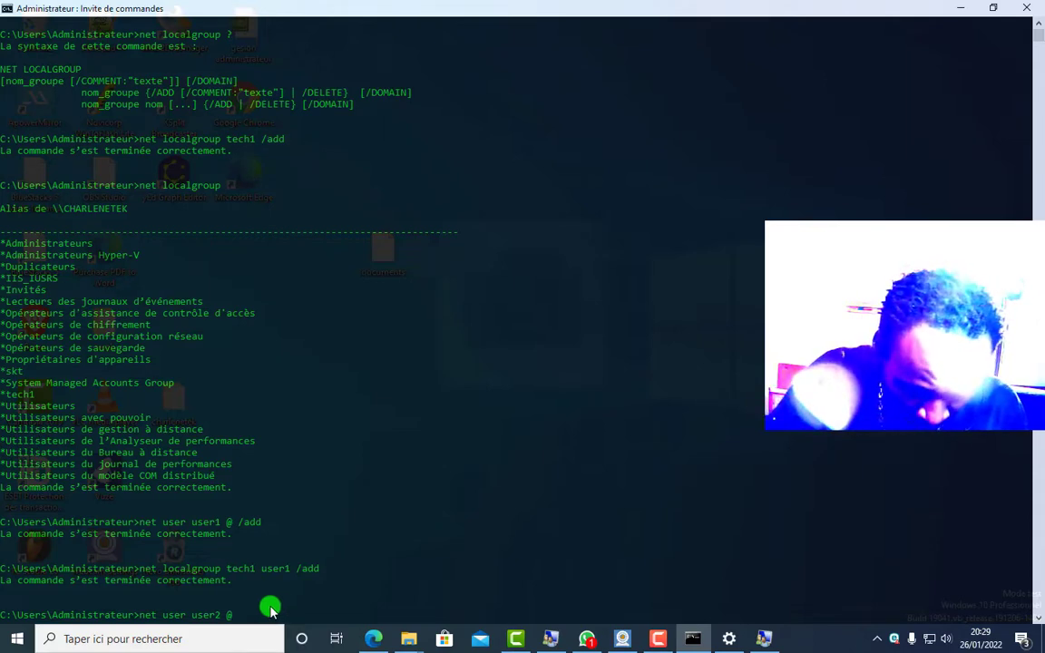
type("/")
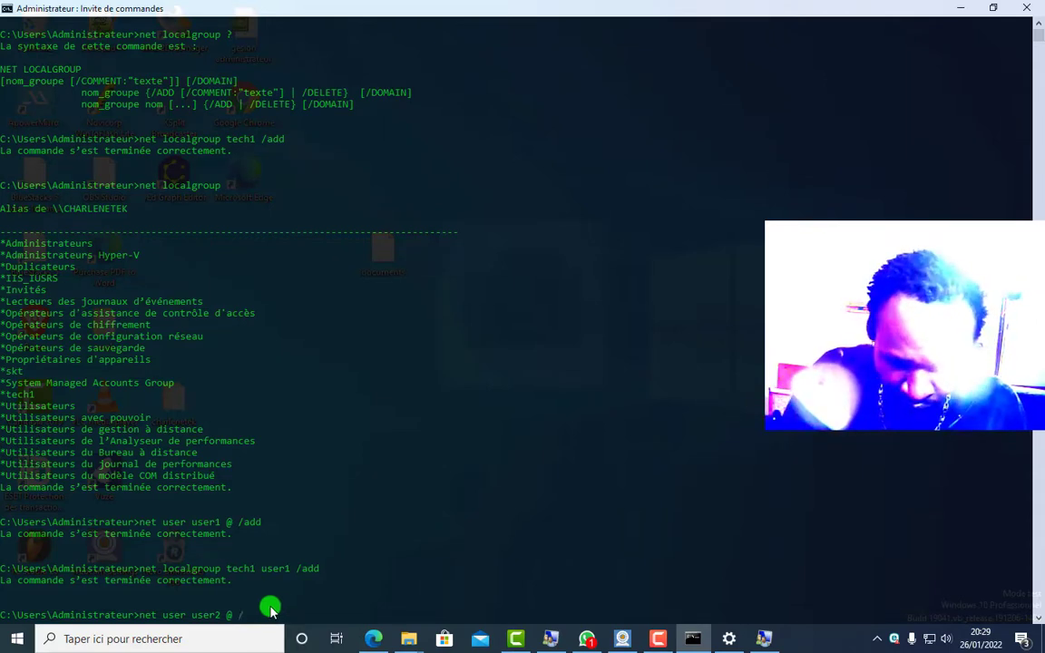
type("add")
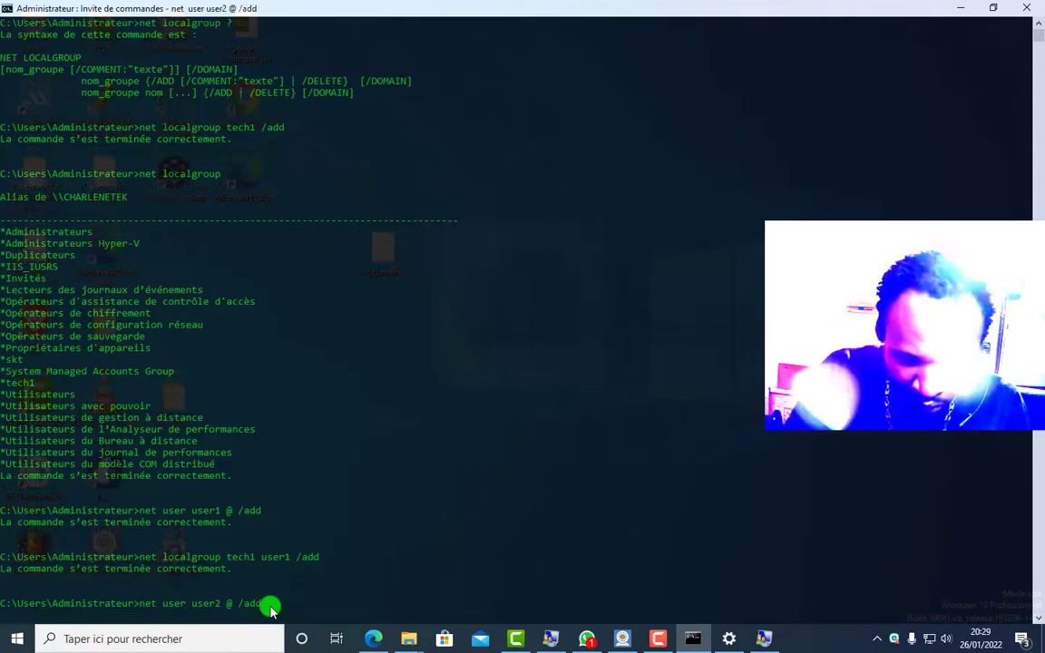
key("Return")
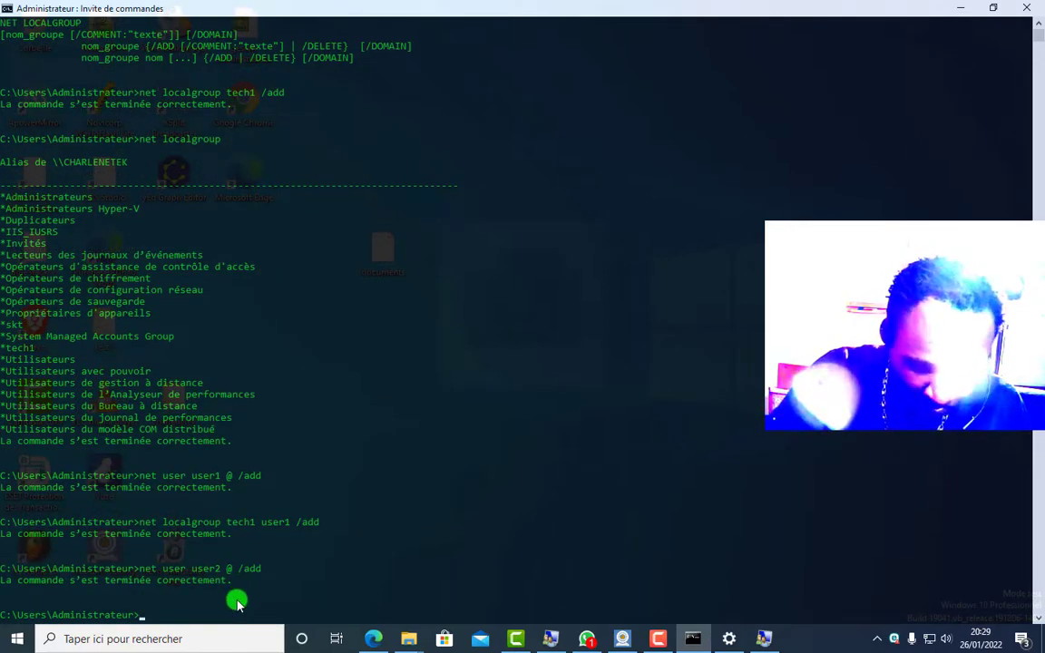
- Create the local account user3 with net user and the /add option, entering the account password
type("net")
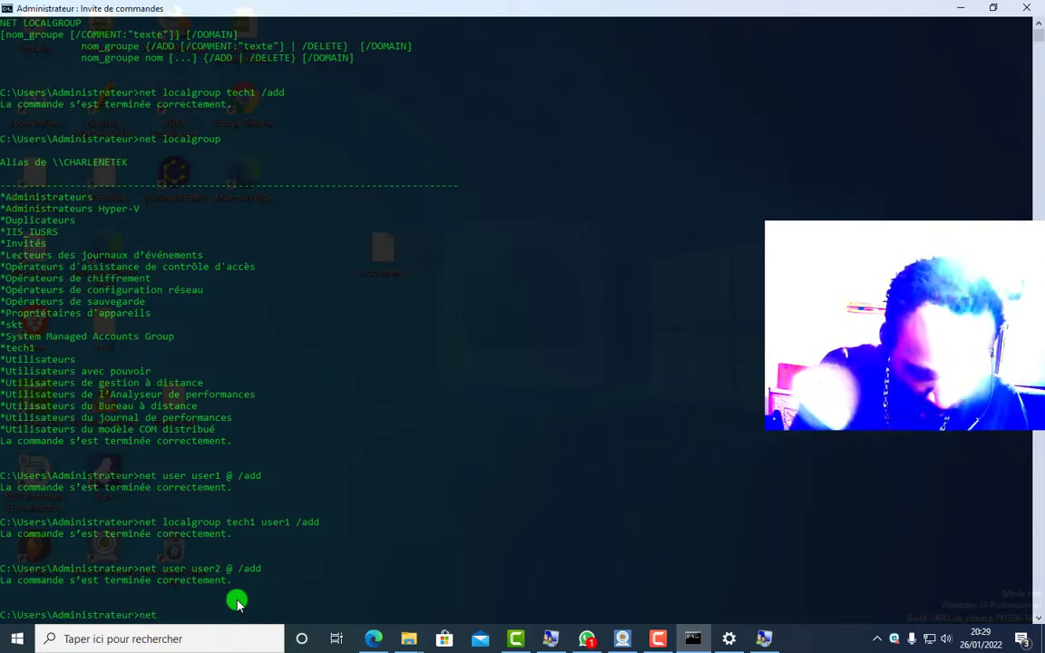
type(" user us")
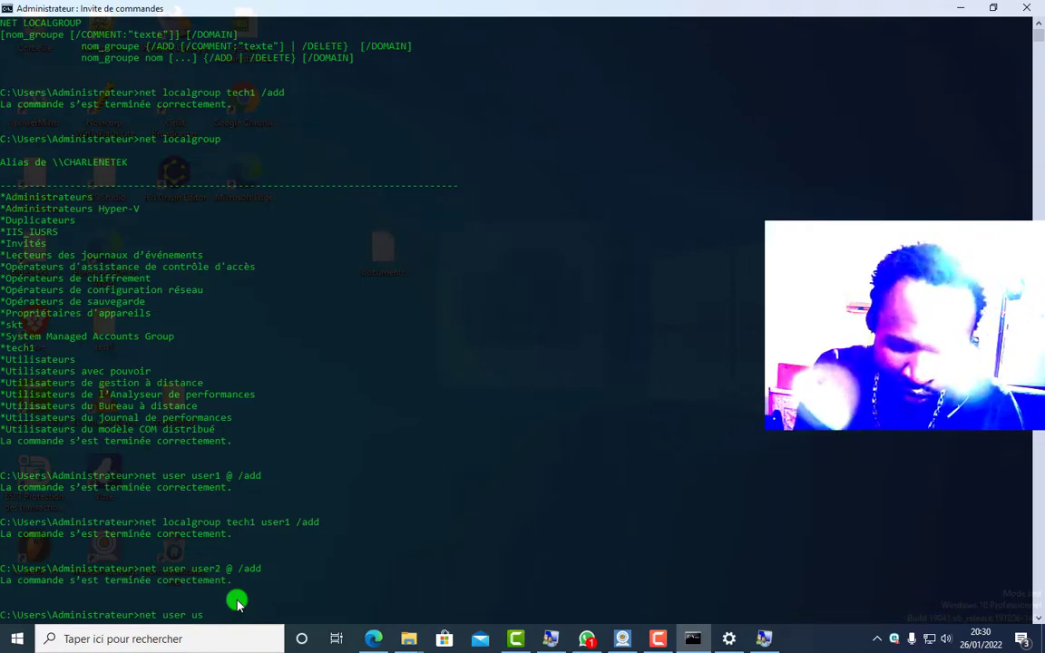
type("er3")
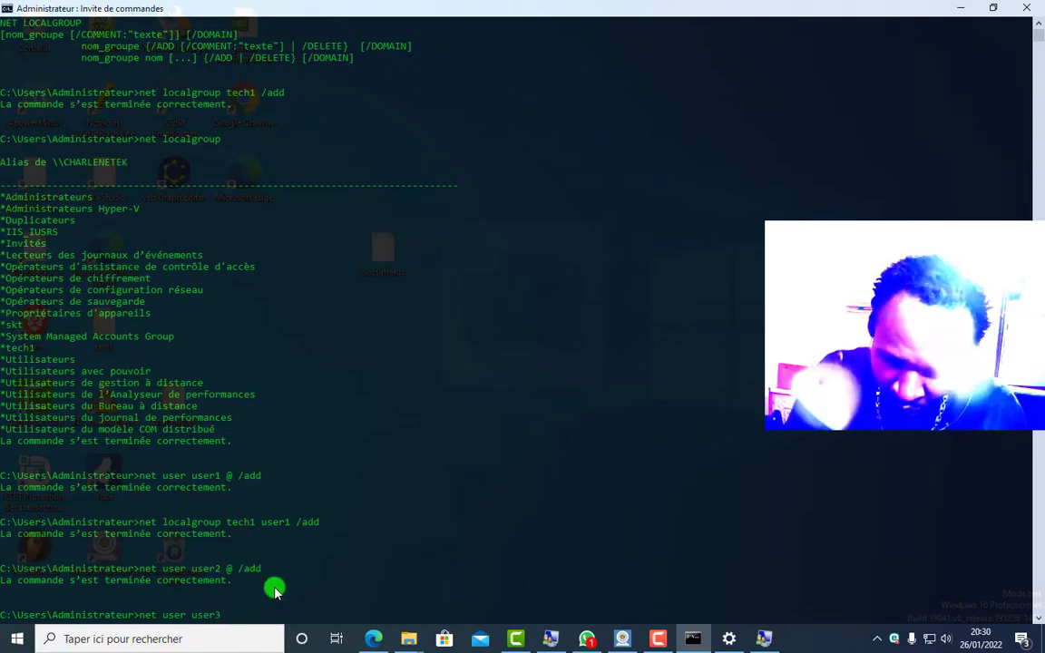
type("@ /add")
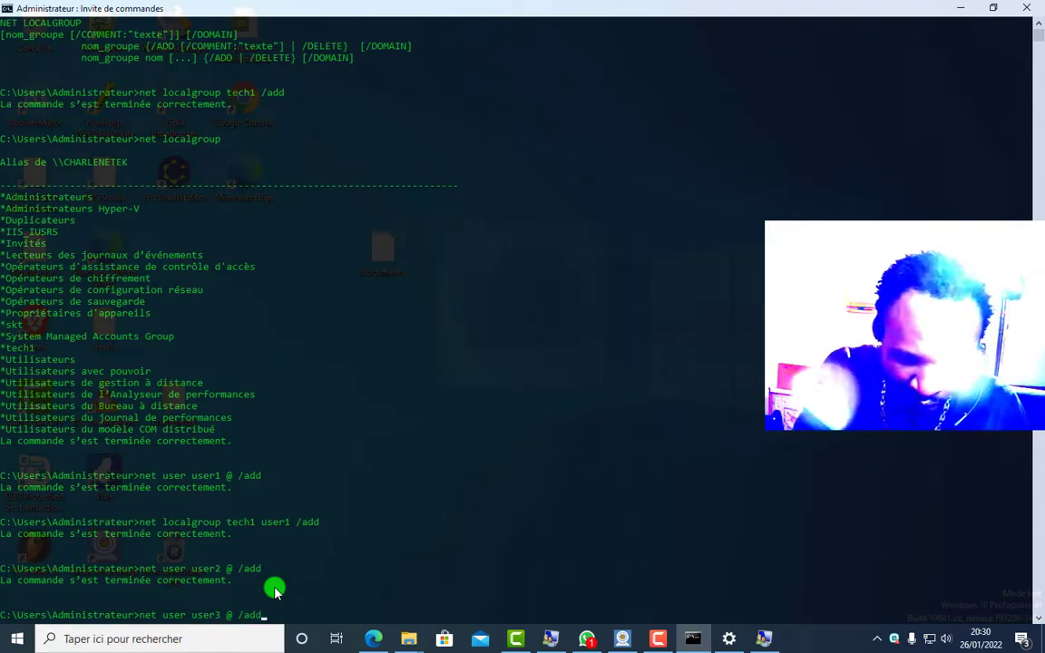
key("Return")
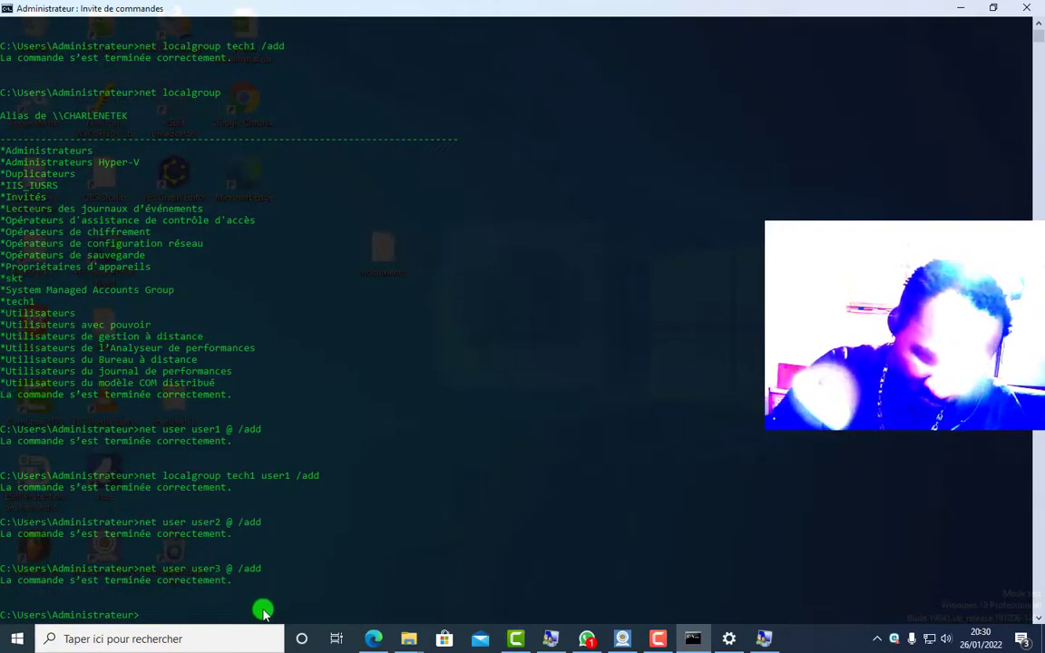
- Switch to Settings, reload the other users list under accounts to check for user2 and user3, and return to the Command Prompt
left_click(728, 639)
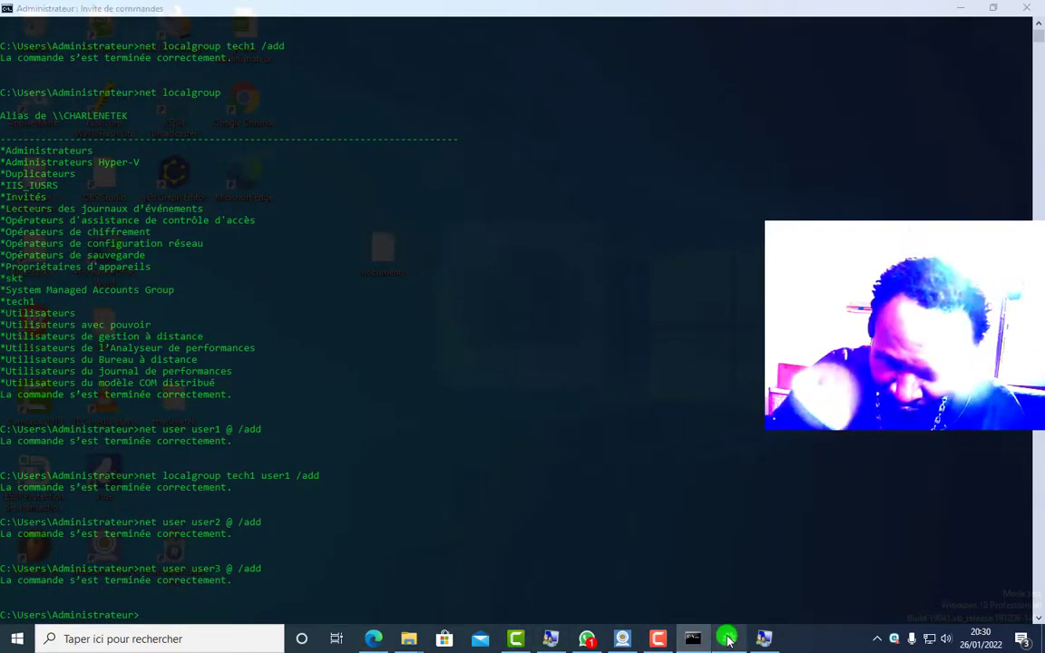
scroll(346, 416, "down", 5)
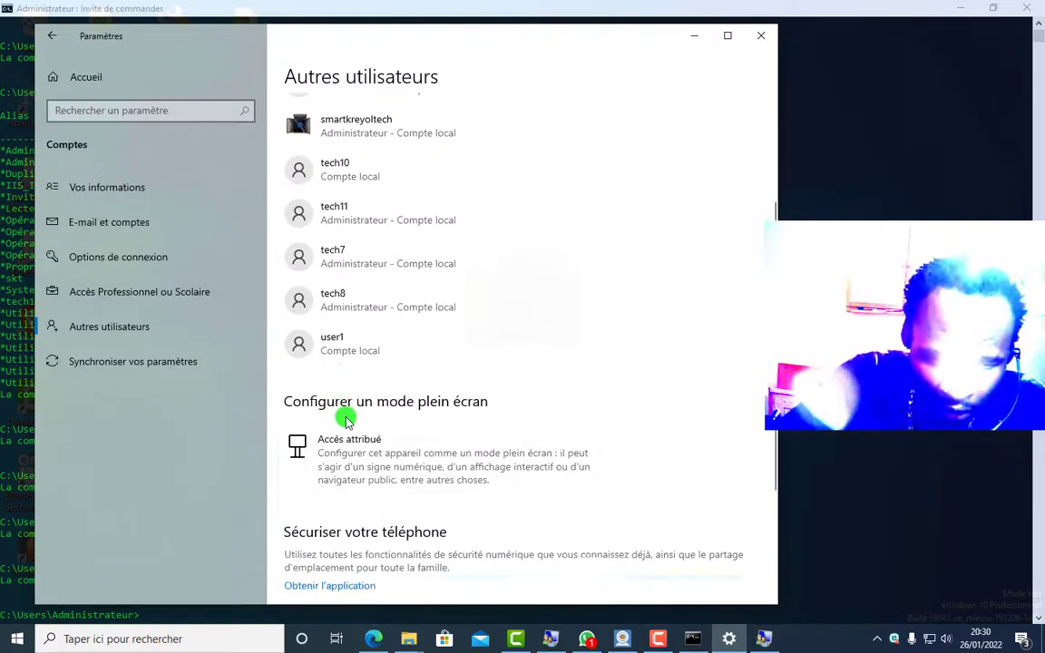
scroll(346, 417, "up", 7)
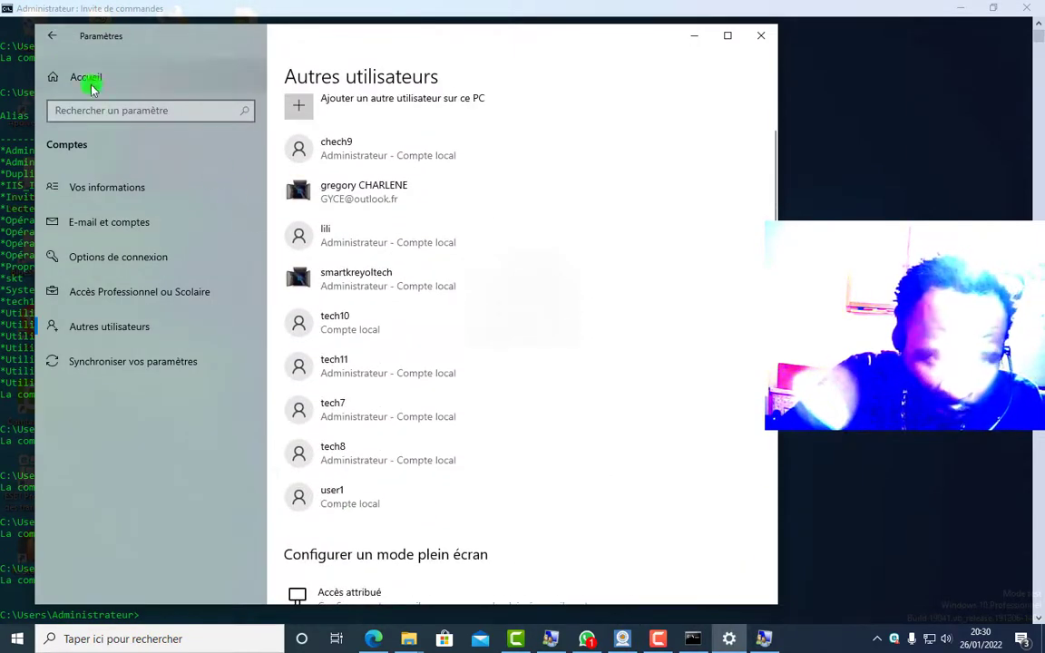
left_click(51, 35)
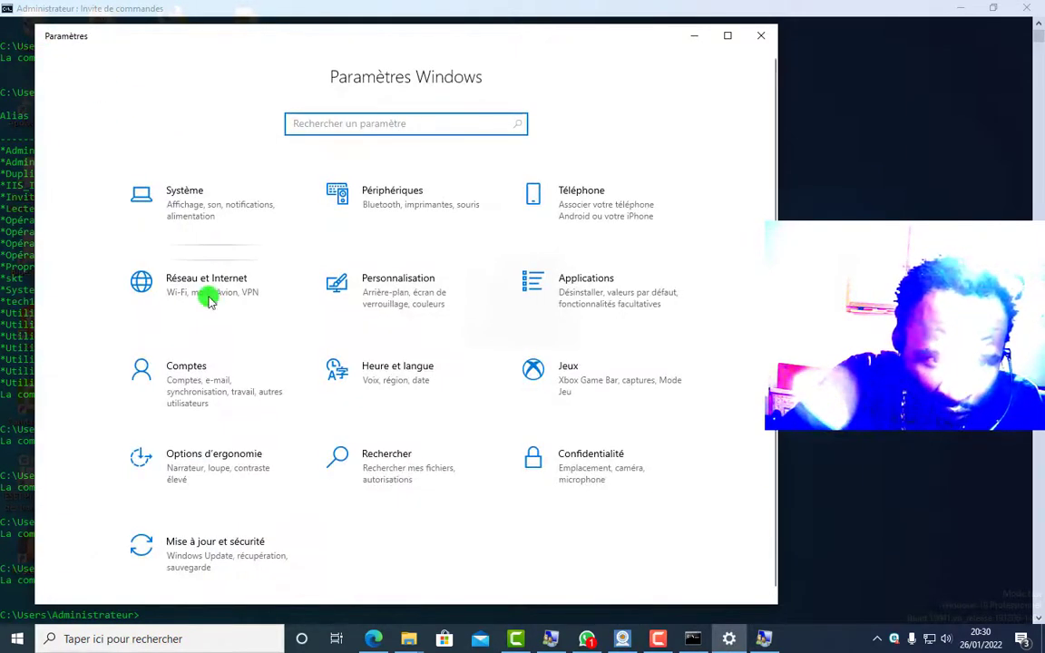
left_click(177, 386)
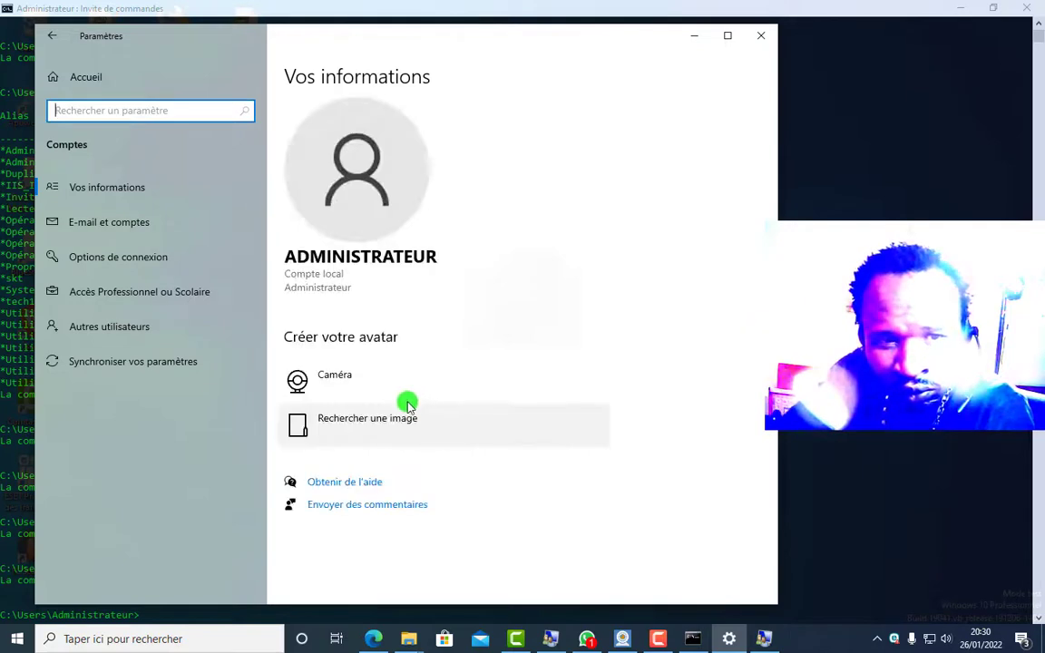
left_click(133, 329)
scroll(386, 390, "down", 3)
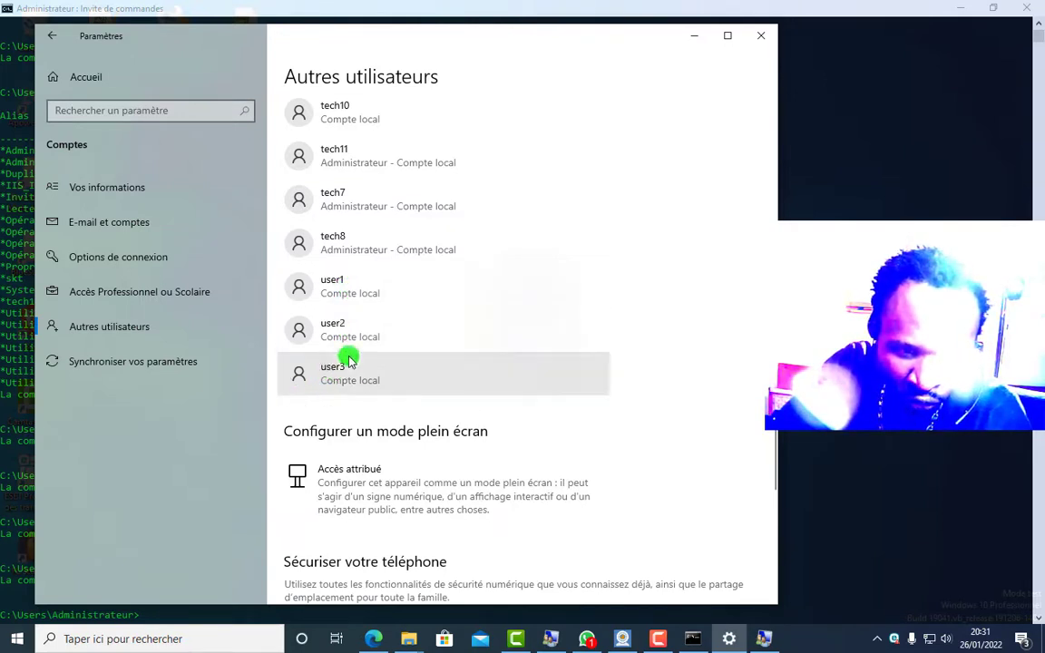
left_click(696, 35)
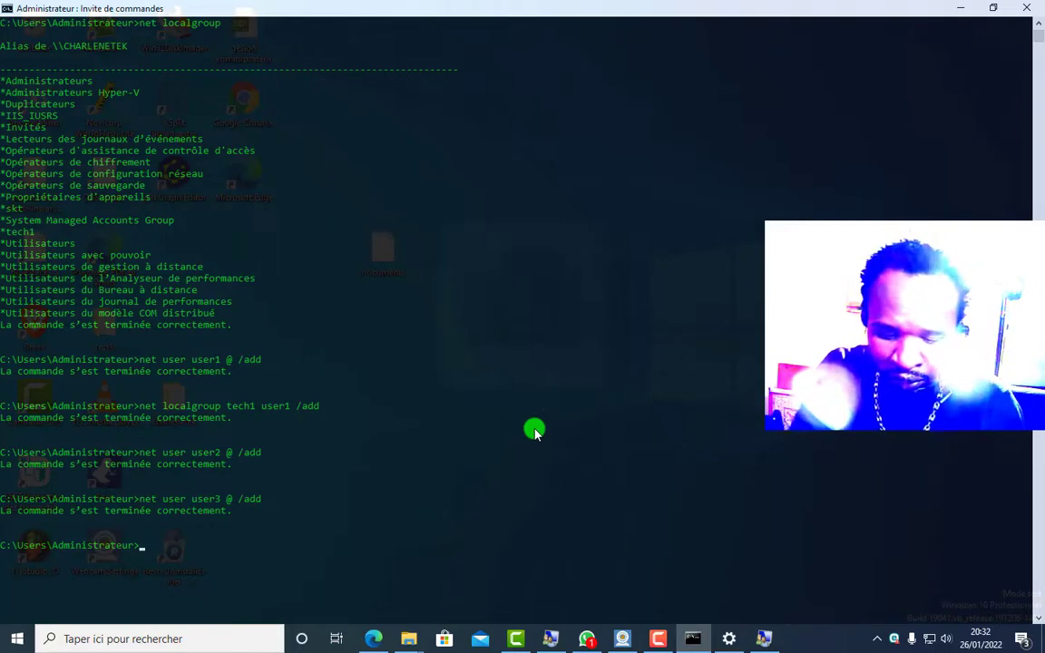
- List the computer's local accounts with net user and mark user1 in the output
type("n et")
key("BackSpace")
key("BackSpace")
key("BackSpace")
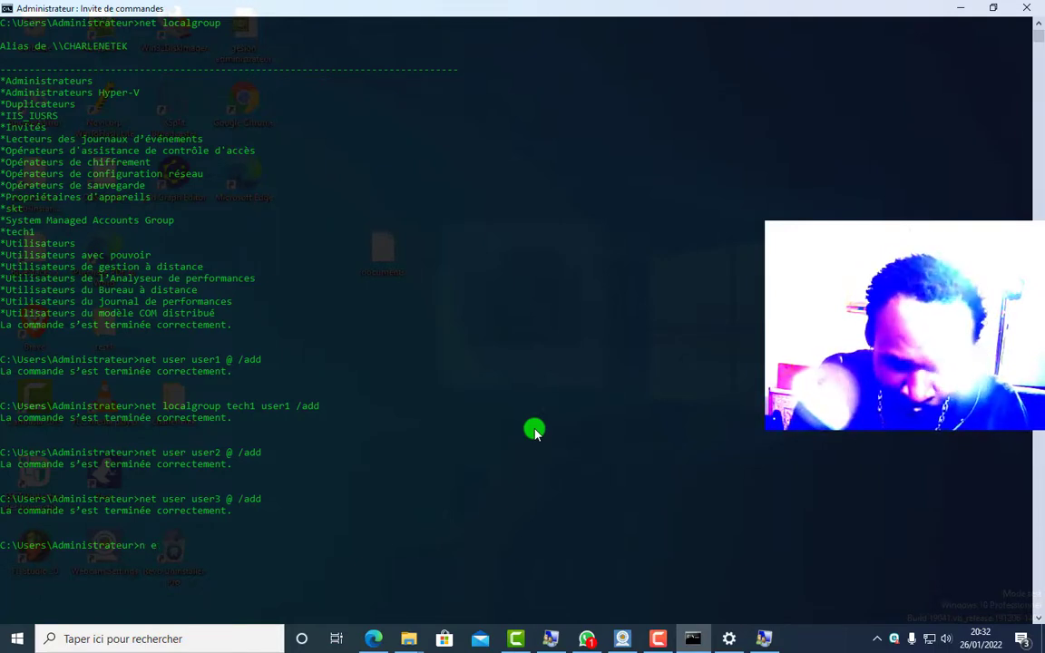
type("net ")
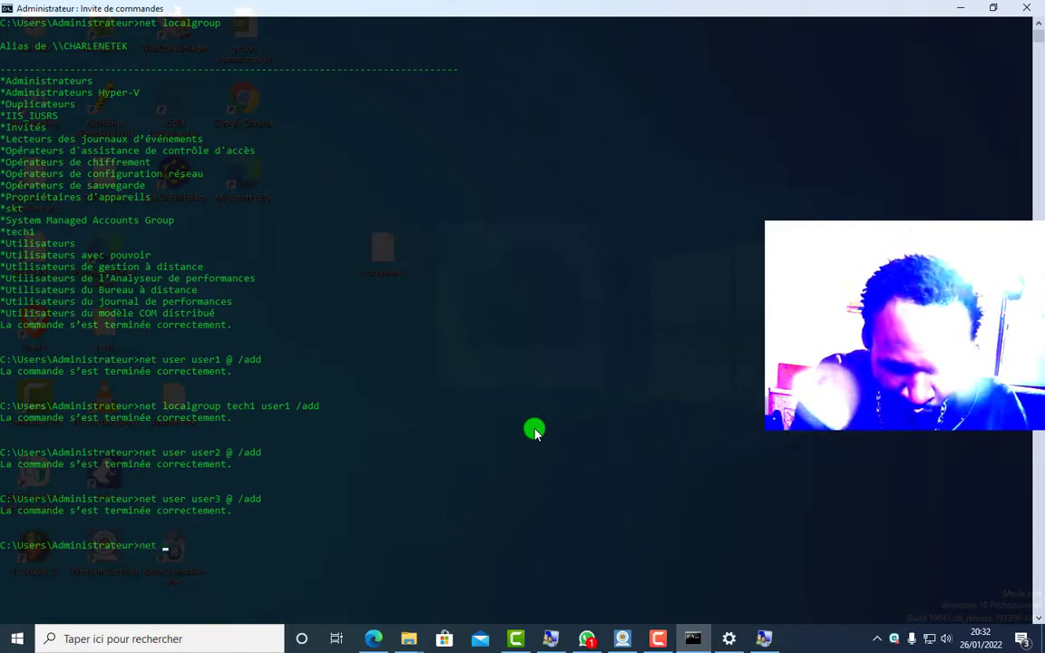
type("user")
key("Return")
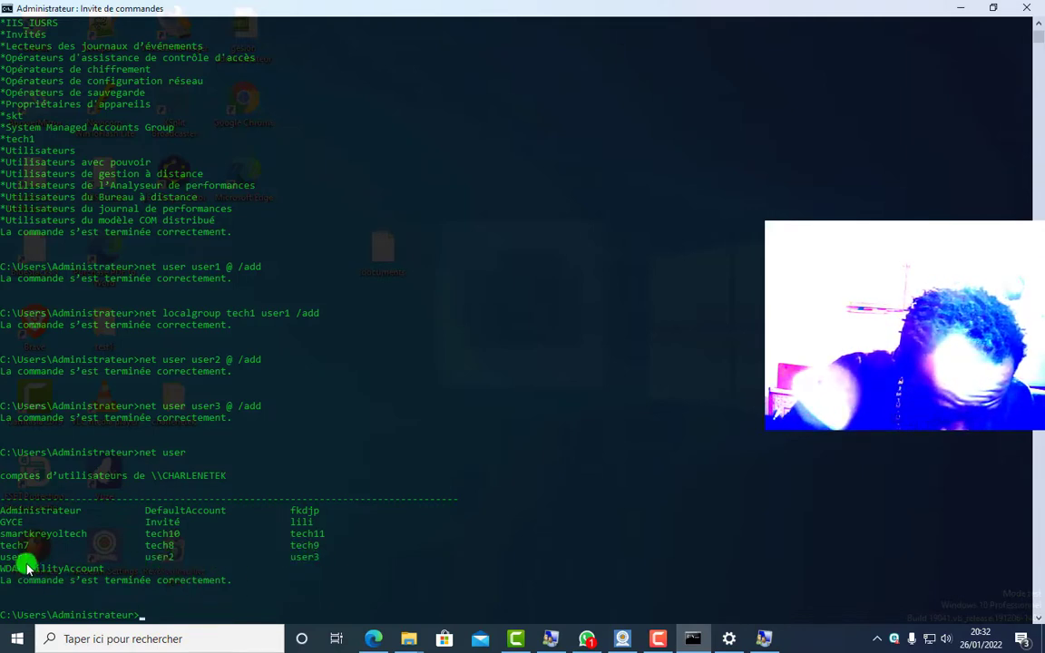
left_click_drag(27, 557, 6, 563)
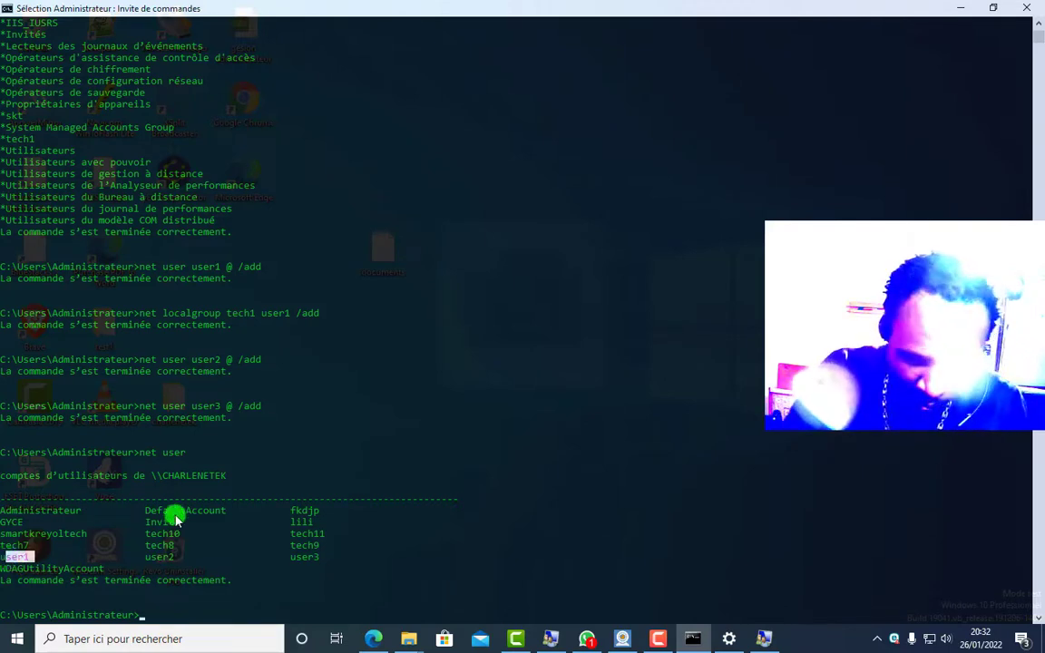
- Try to add user2 to the tech1 group with the command net local group tech1 user2 /add
type("net")
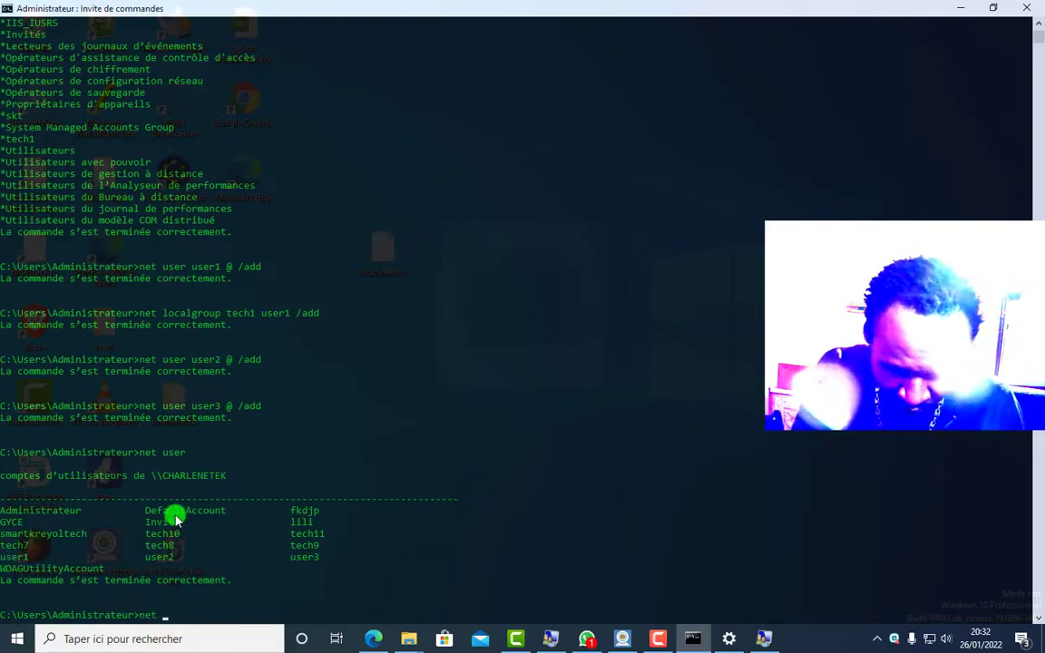
type(" local")
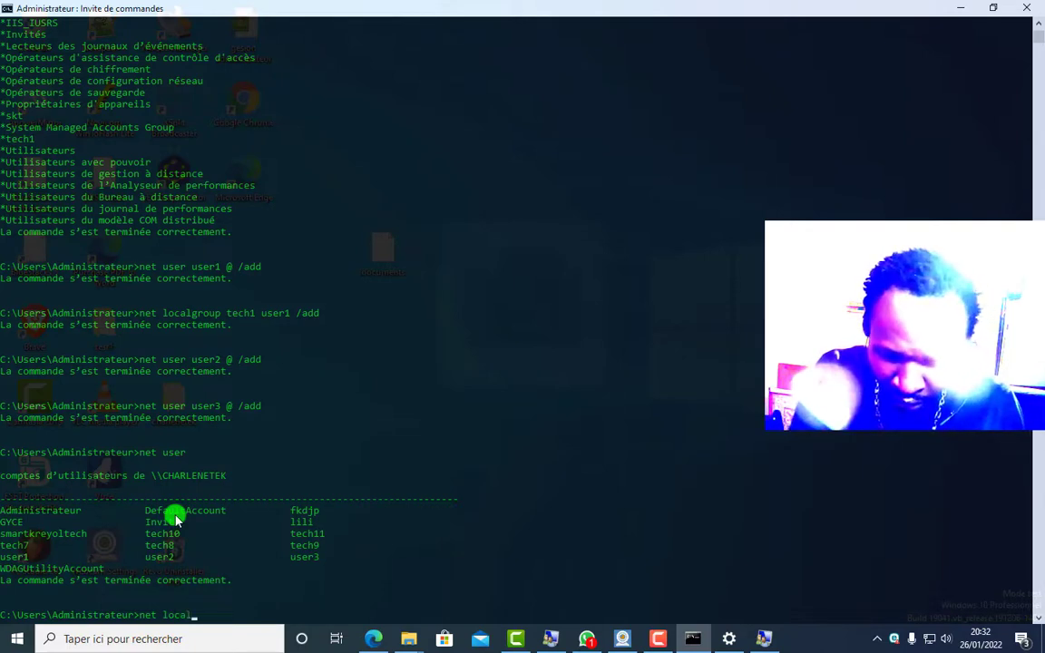
type(" grou")
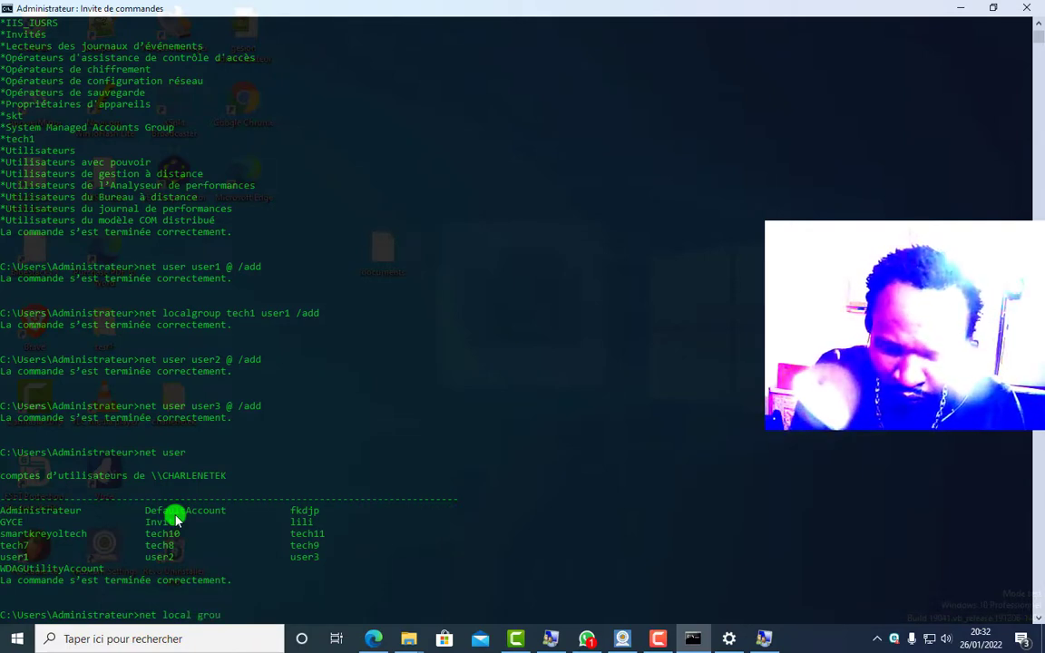
type("p")
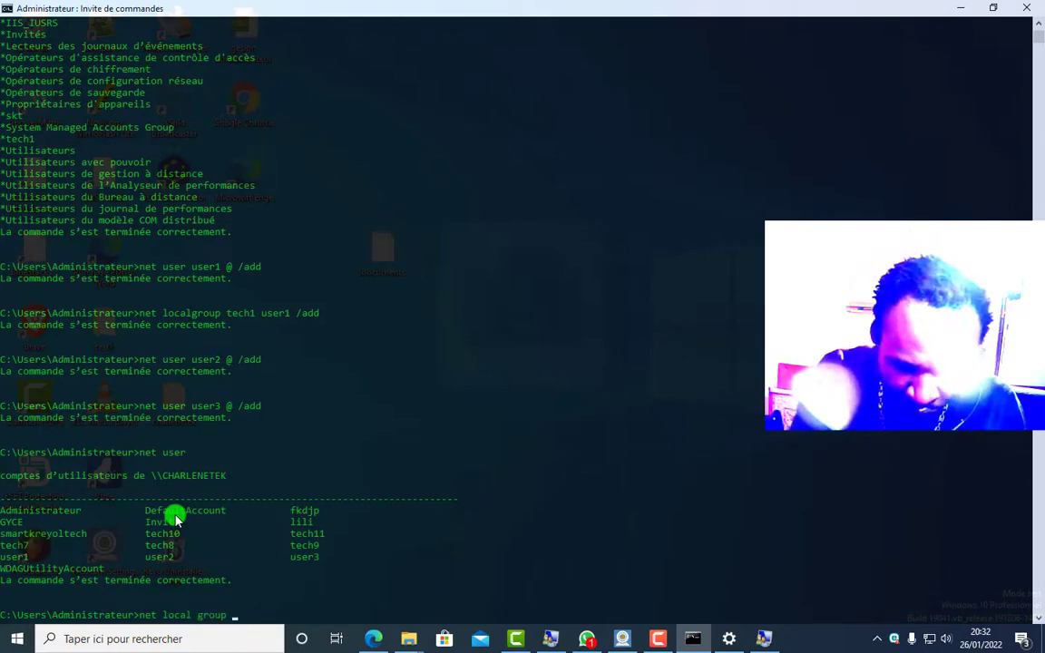
type(" tech1 user2")
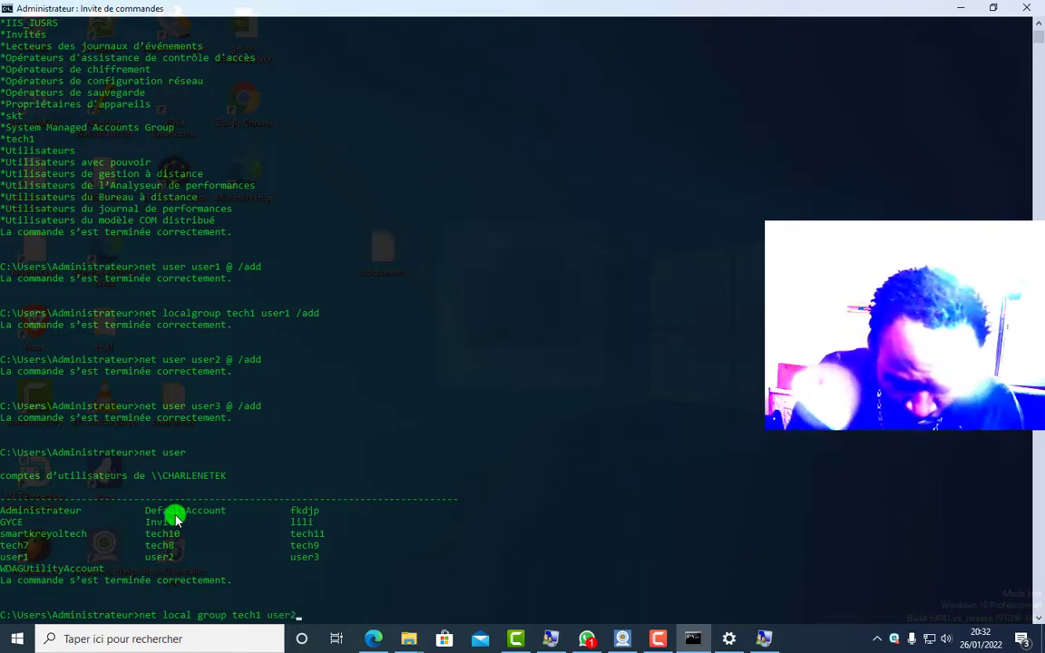
type("/a")
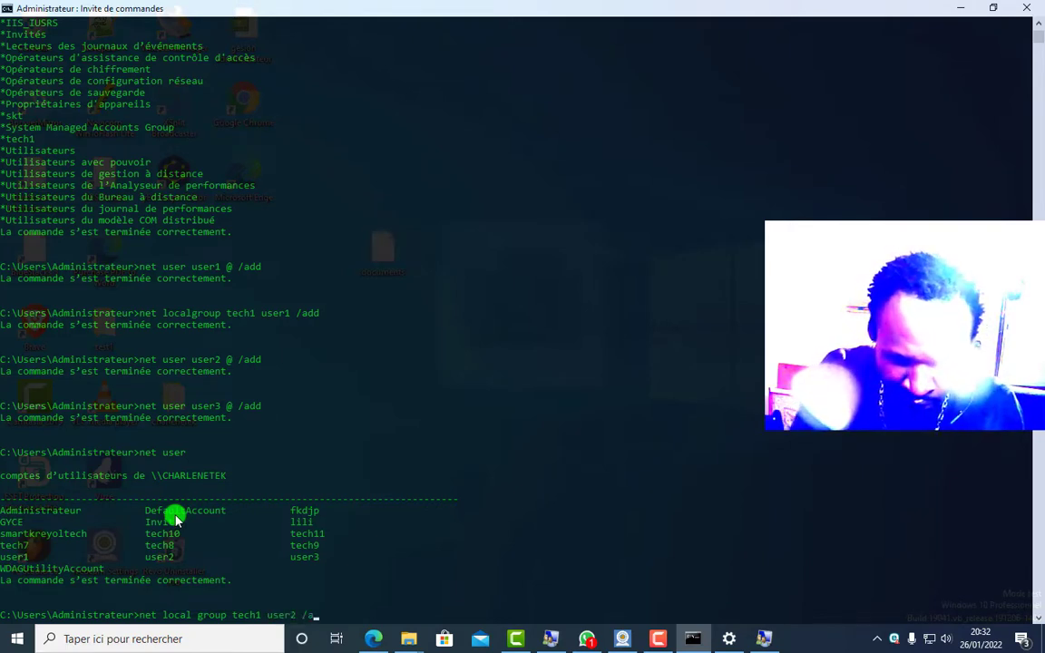
type("dd")
key("Return")
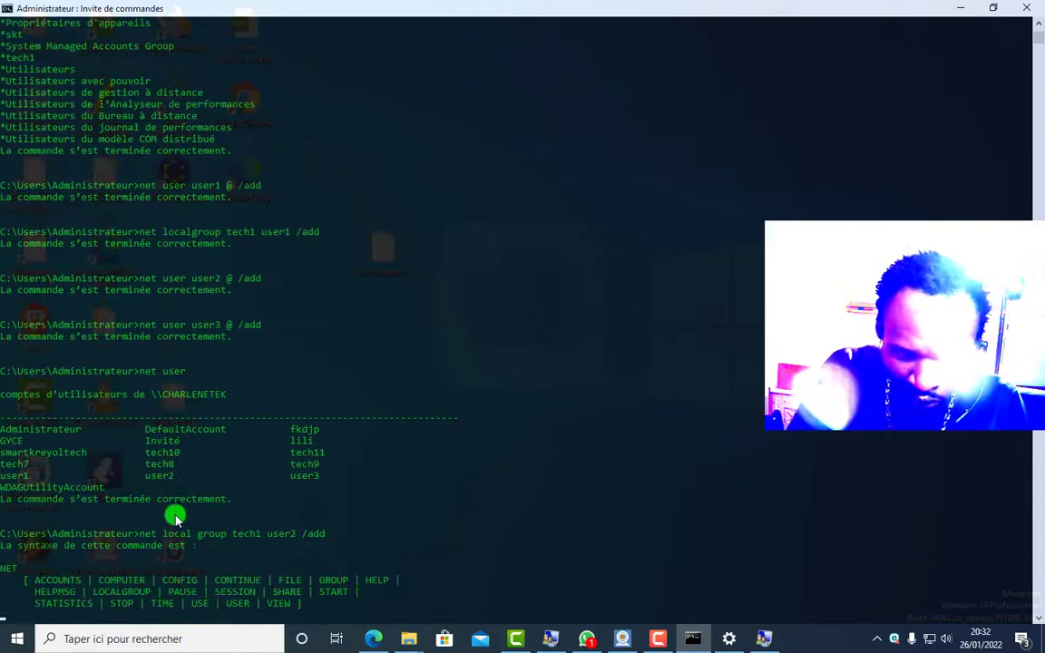
- Recall the last command, correct it to net localgroup tech1 user2 /add and run it
key("Up")
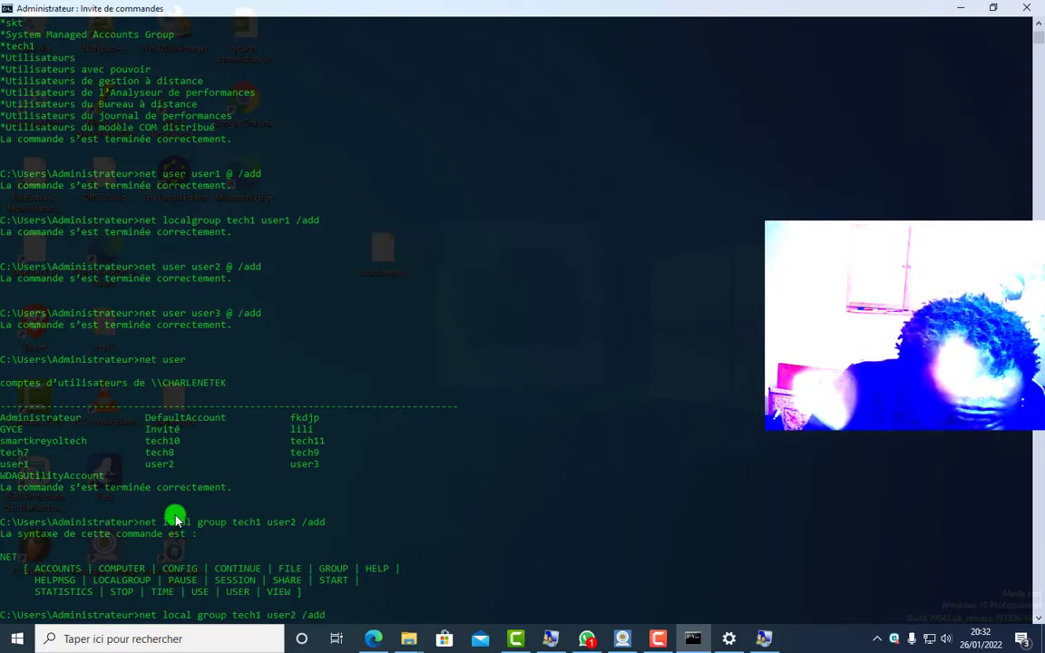
key("BackSpace")
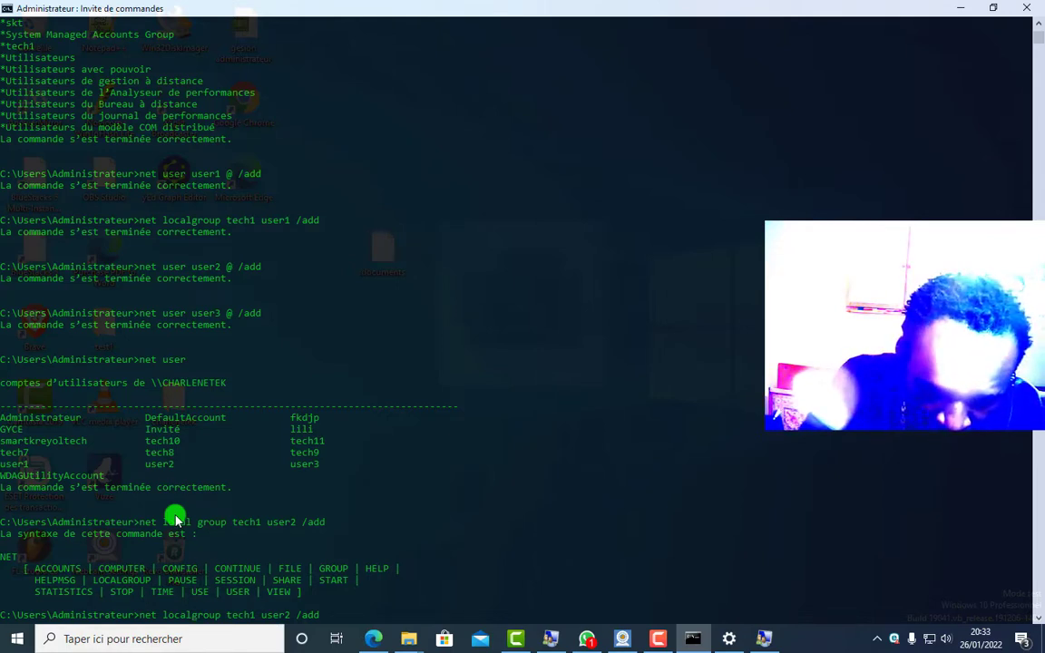
key("Return")
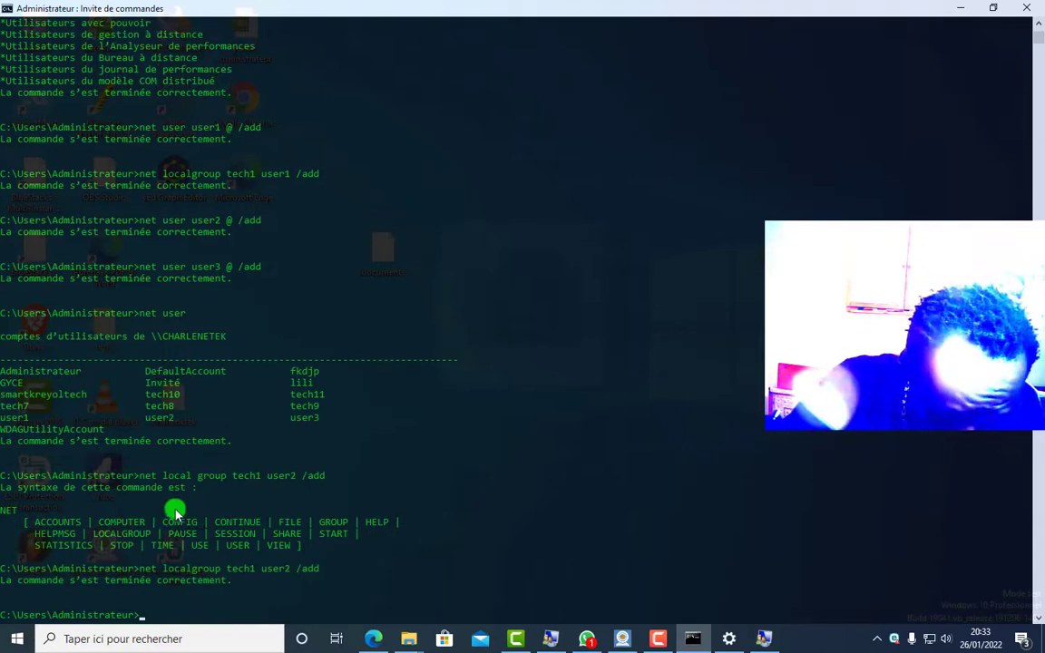
scroll(254, 577, "down", 2)
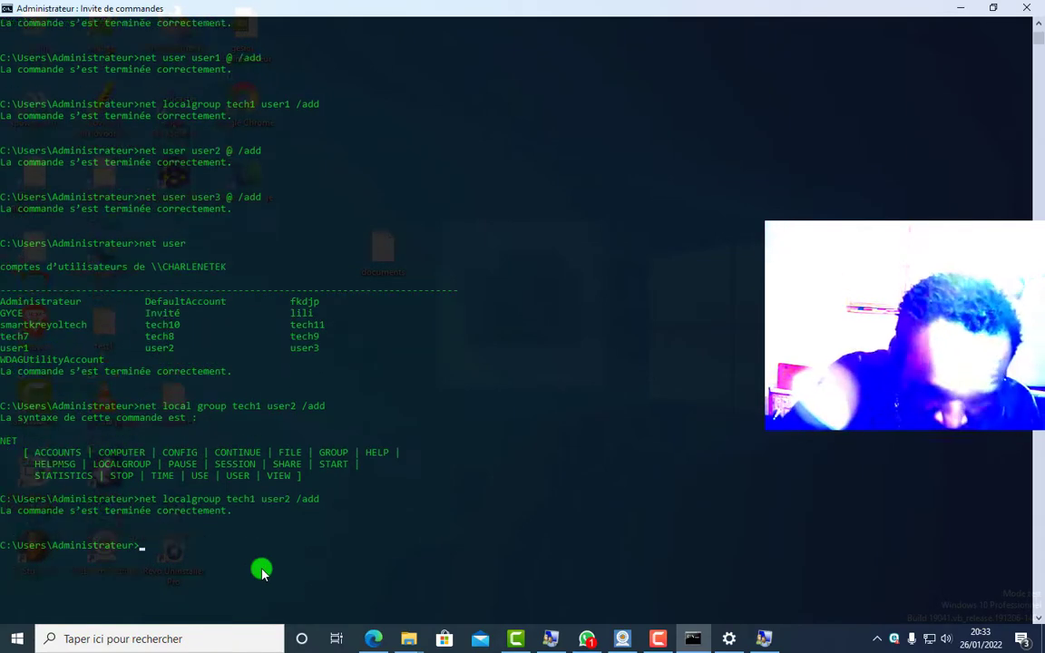
- Switch to the lusrmgr console, check the tech1 group's properties for user2 and return to the Command Prompt
type("net")
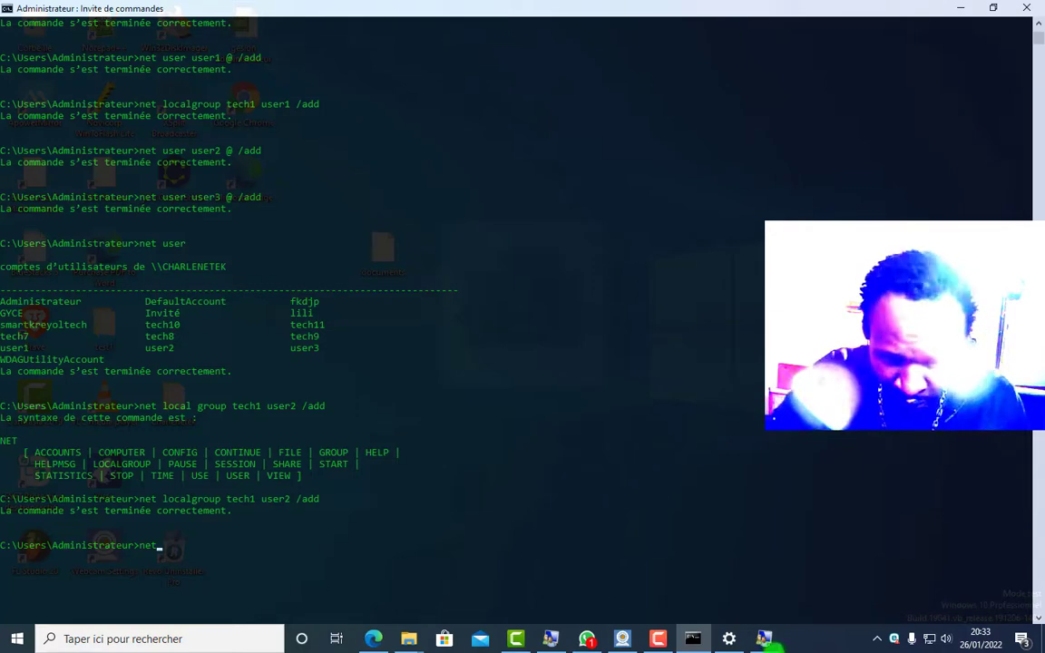
left_click(762, 638)
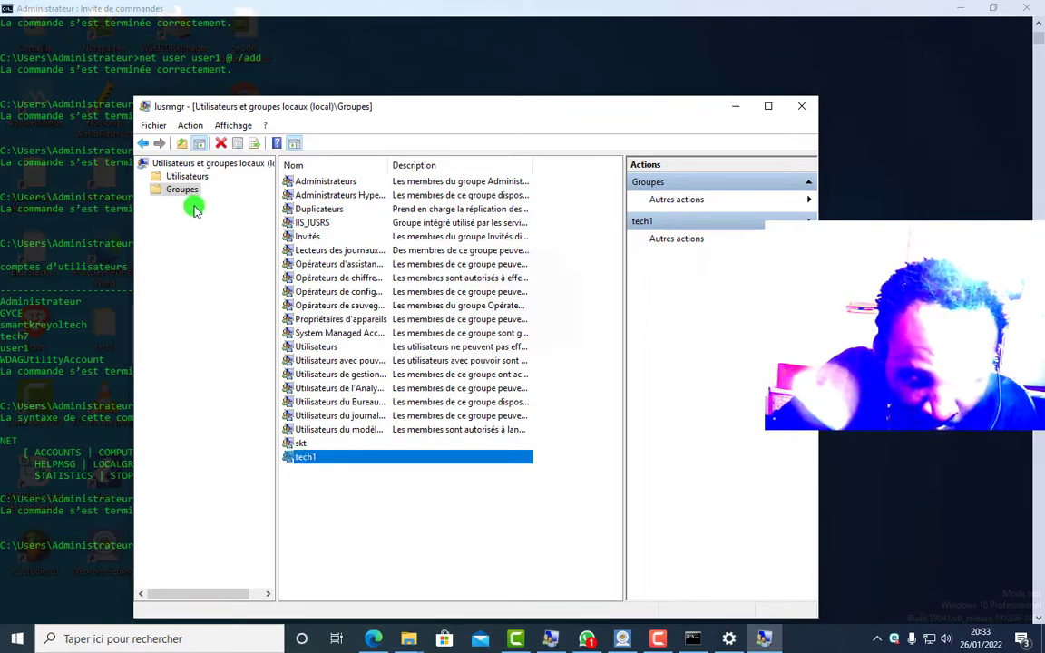
double_click(302, 461)
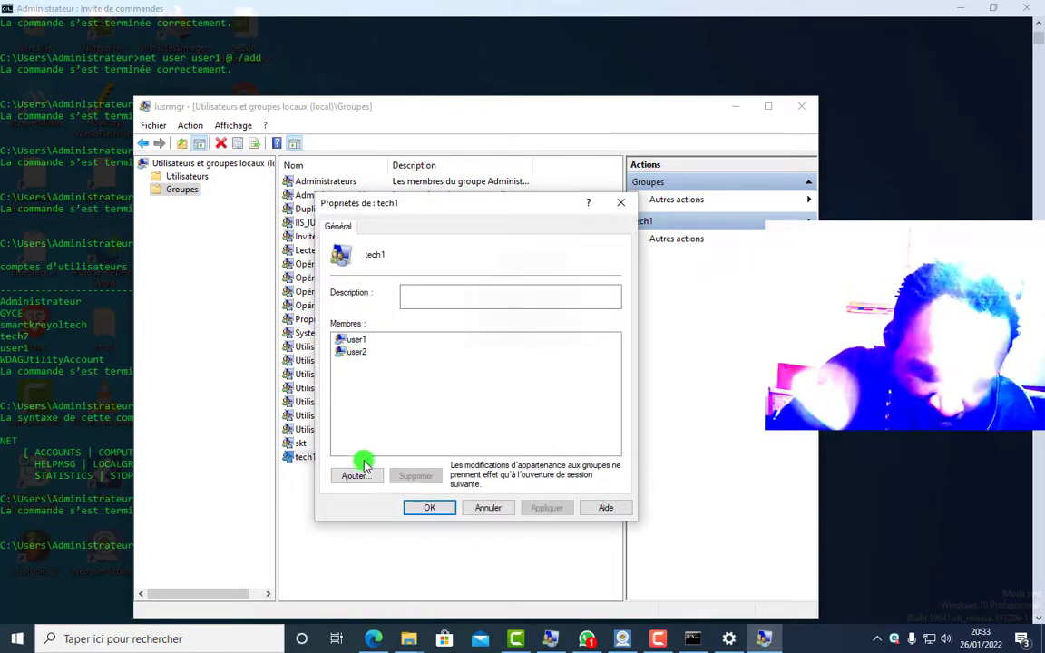
left_click(430, 509)
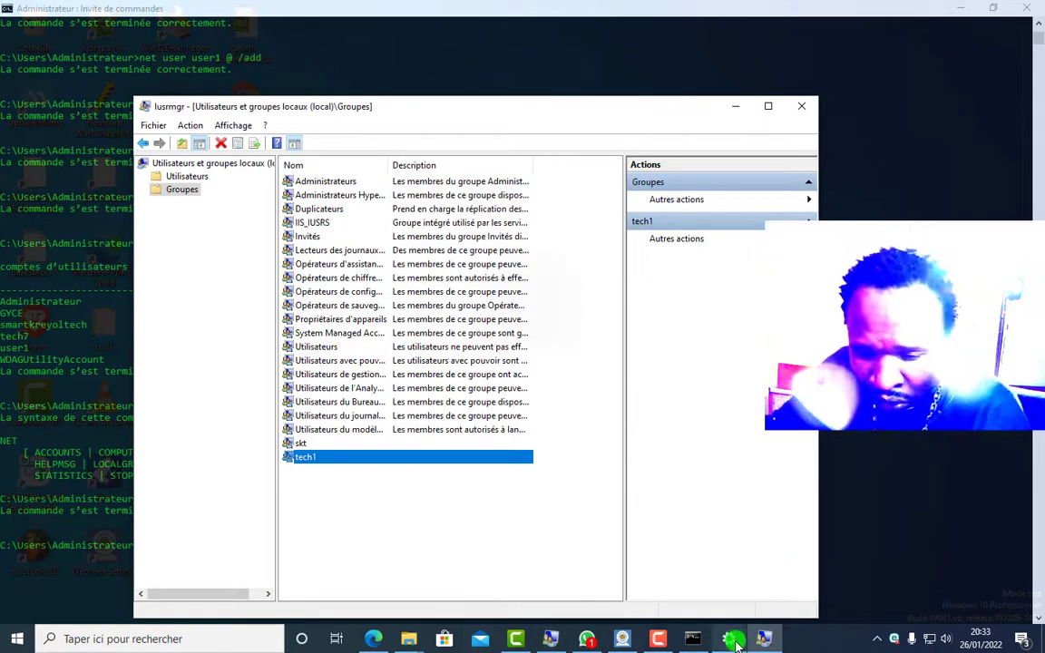
mouse_move(731, 641)
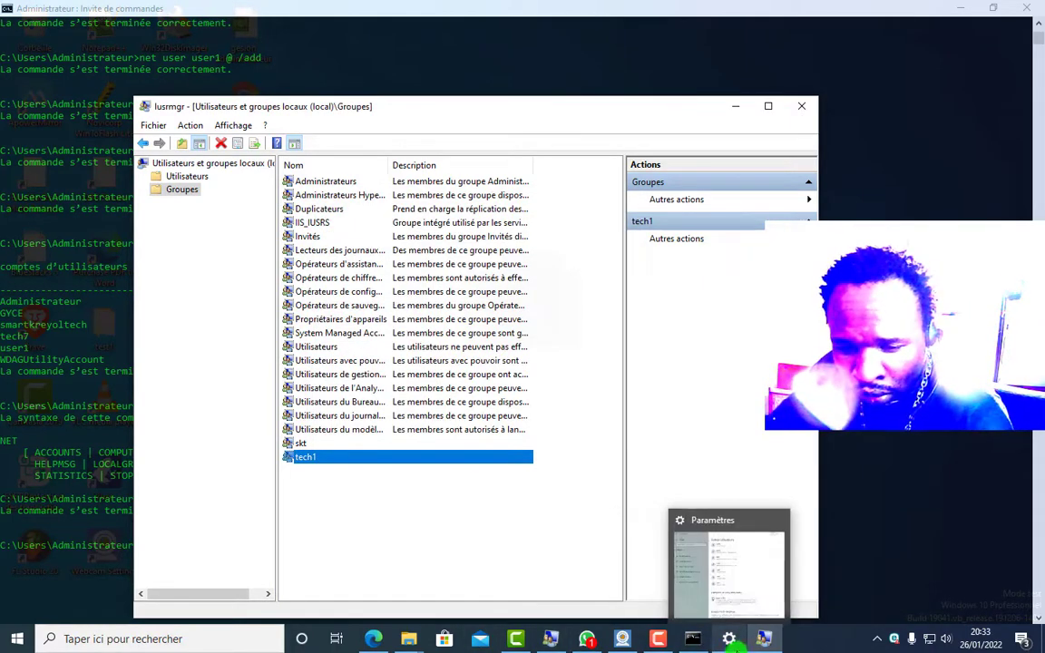
left_click(693, 639)
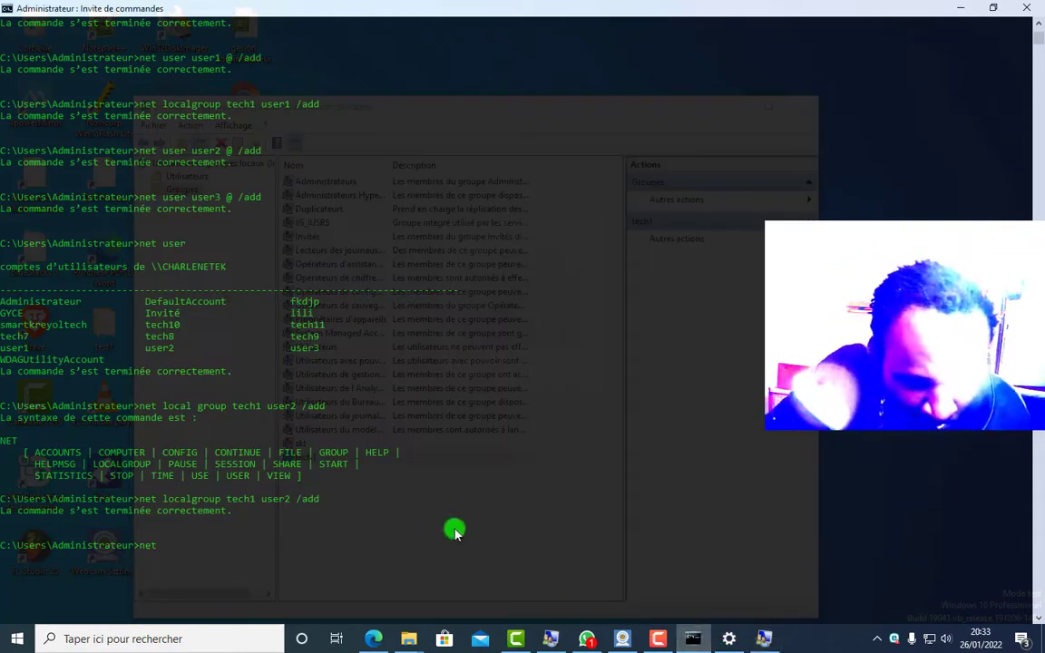
- Add user3 to the tech1 group by running net localgroup tech1 user3 /add
key("BackSpace")
key("BackSpace")
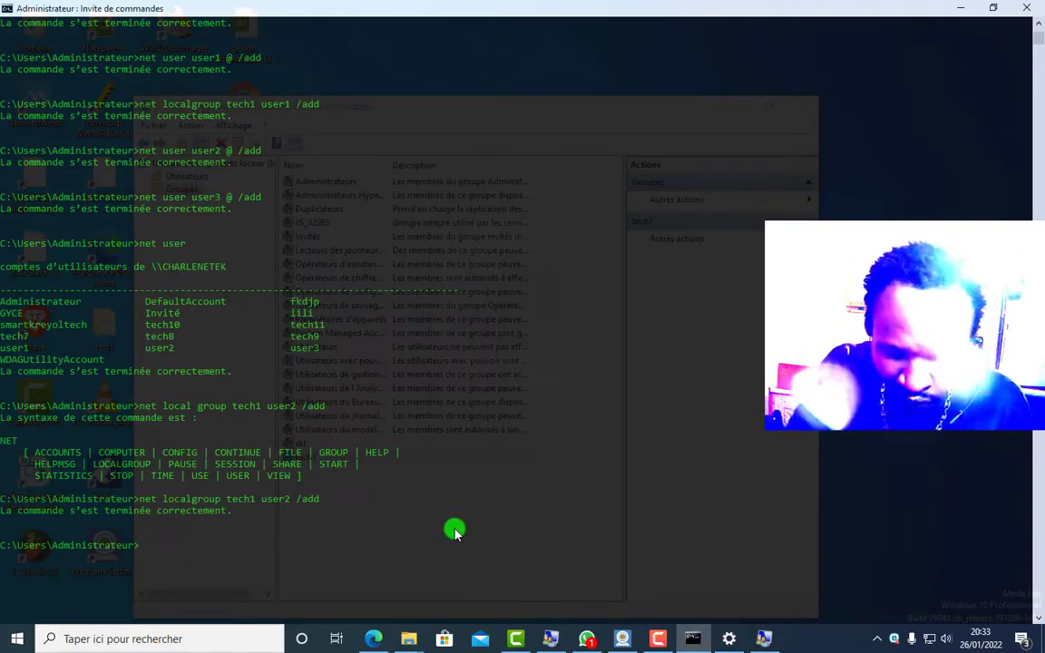
type("net")
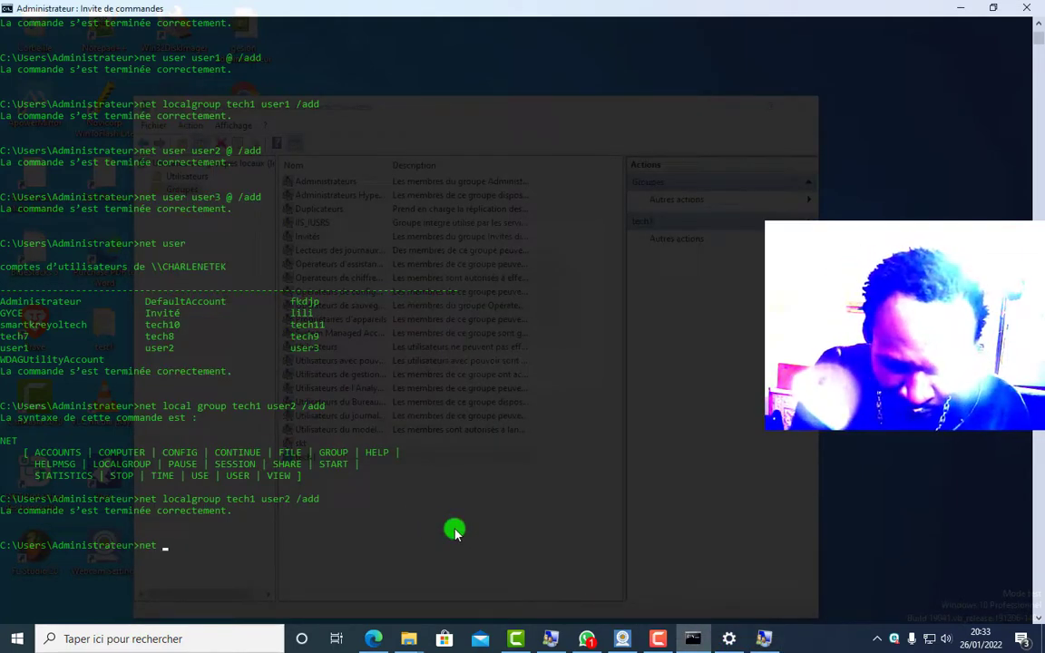
type(" local")
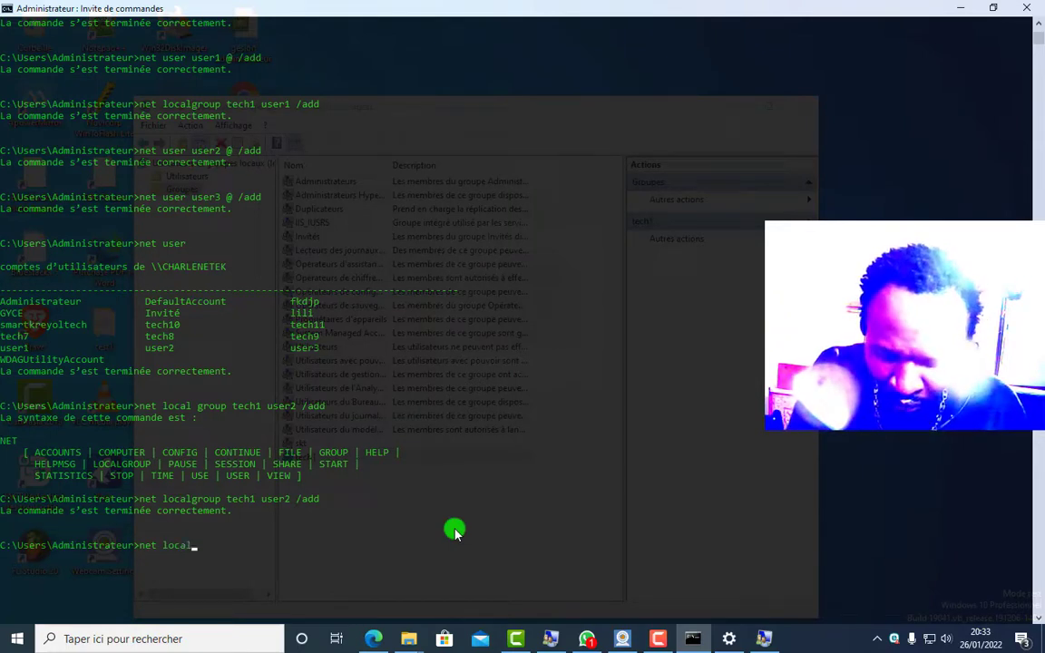
type("gr")
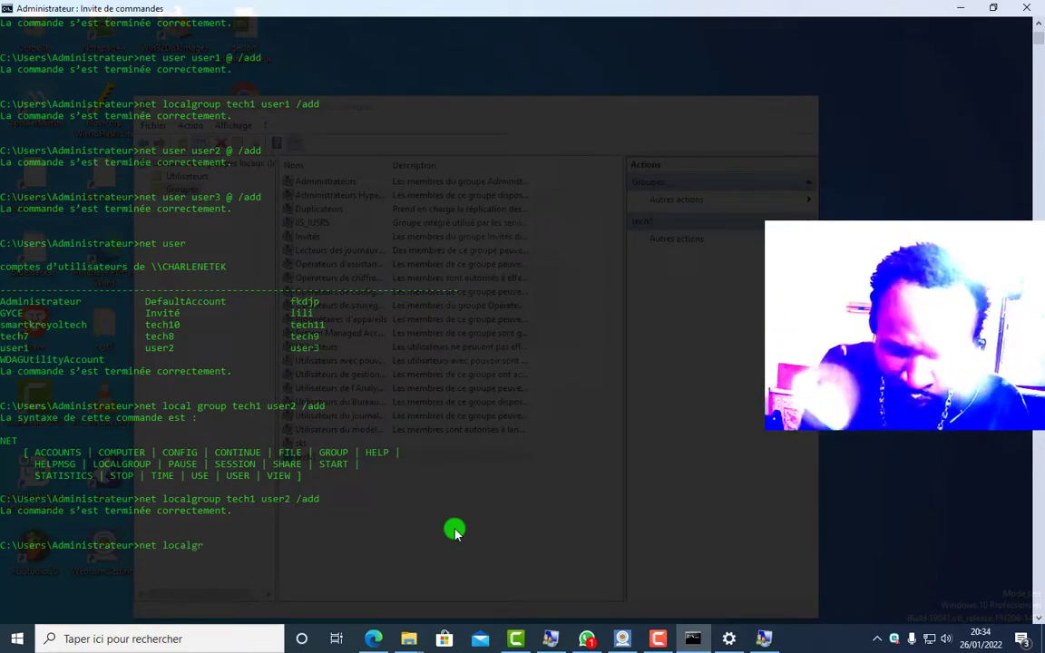
type("oup")
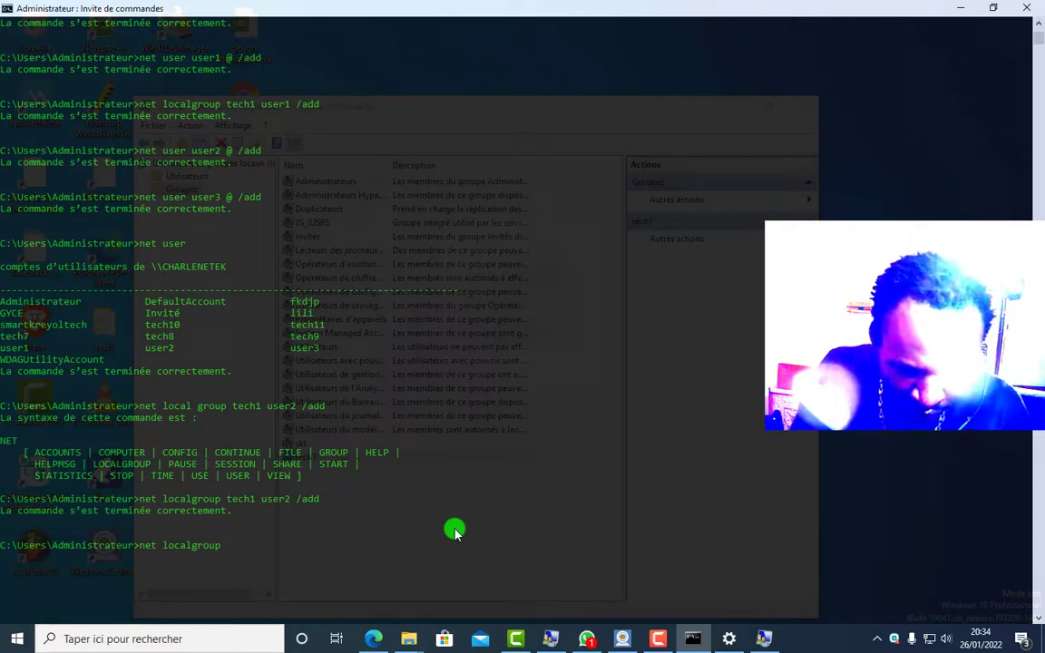
type(" te")
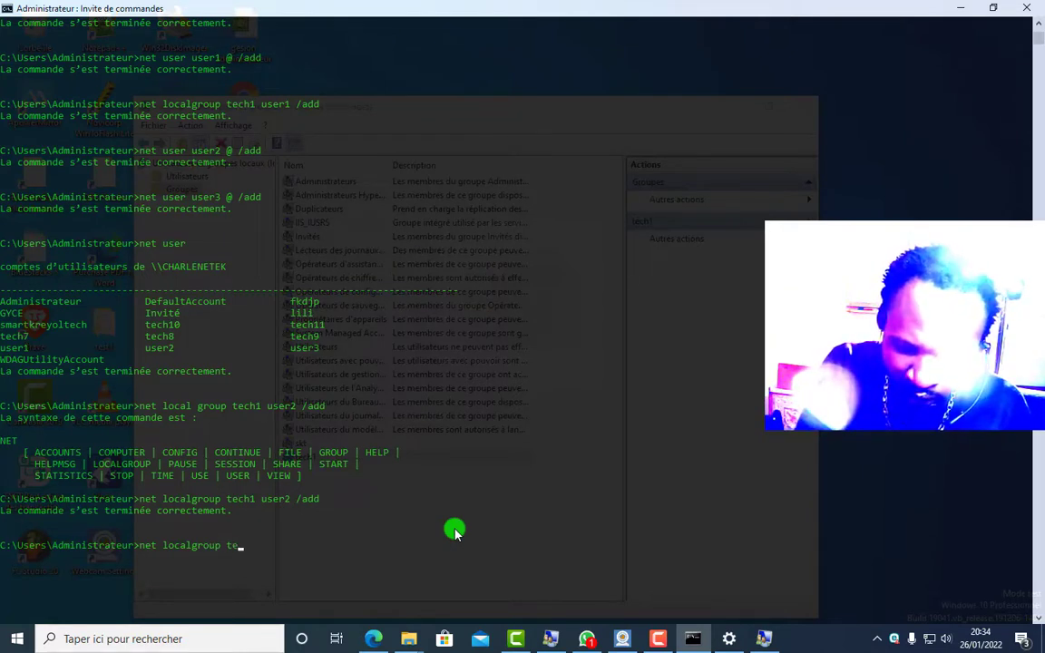
type("ch1")
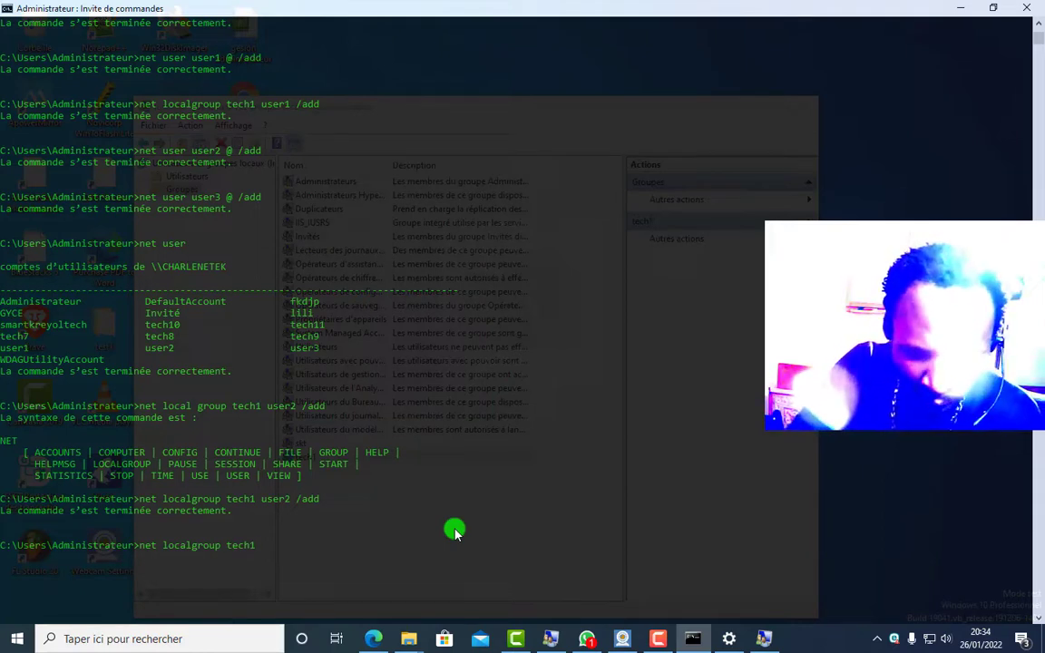
type(" user")
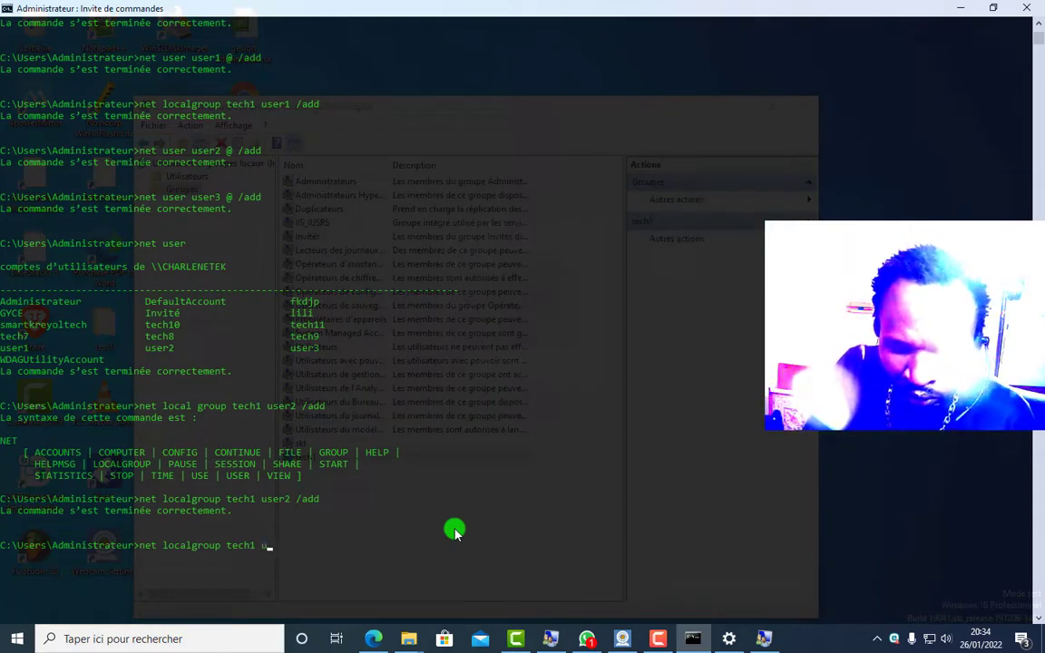
type("3 /add")
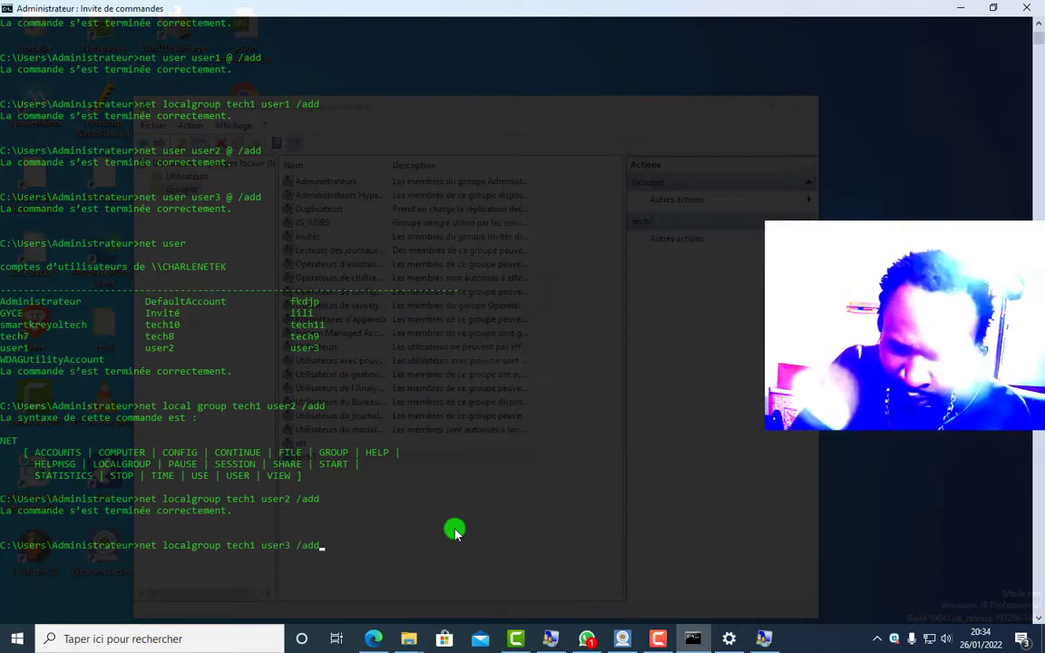
key("Return")
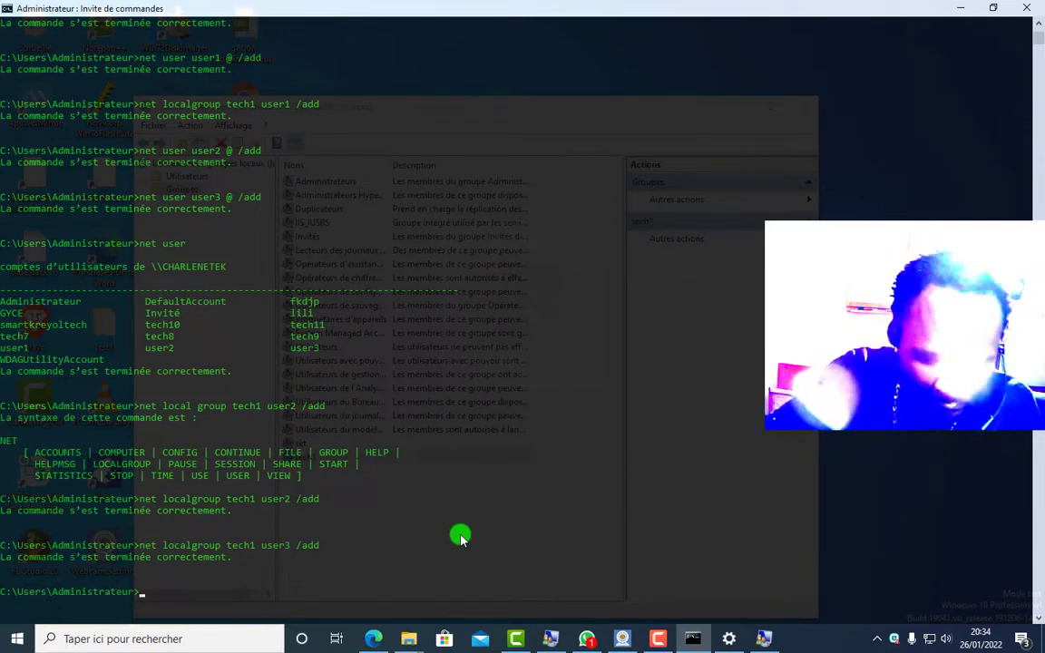
- Check the members of the tech1 group in lusrmgr and the account list in Settings, and return to the Command Prompt
left_click(762, 638)
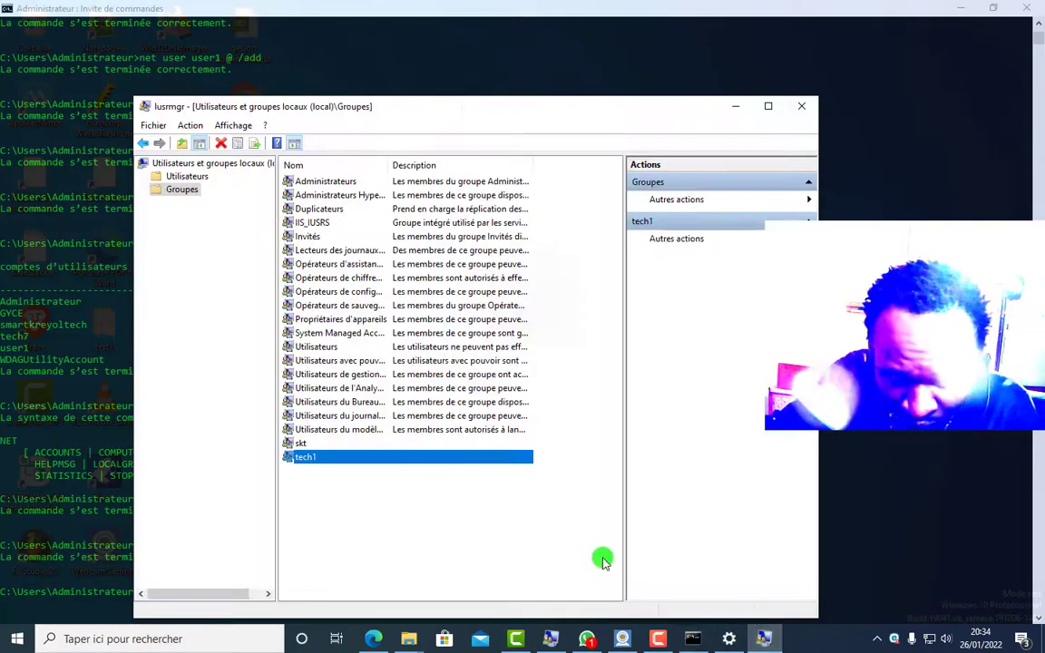
double_click(302, 458)
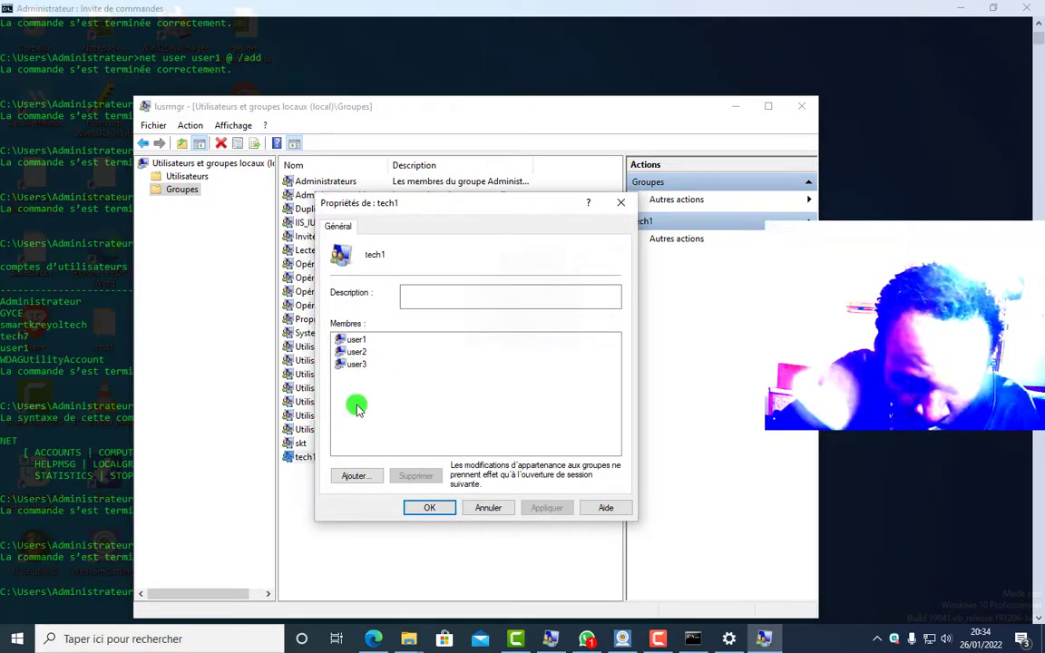
left_click_drag(355, 404, 351, 343)
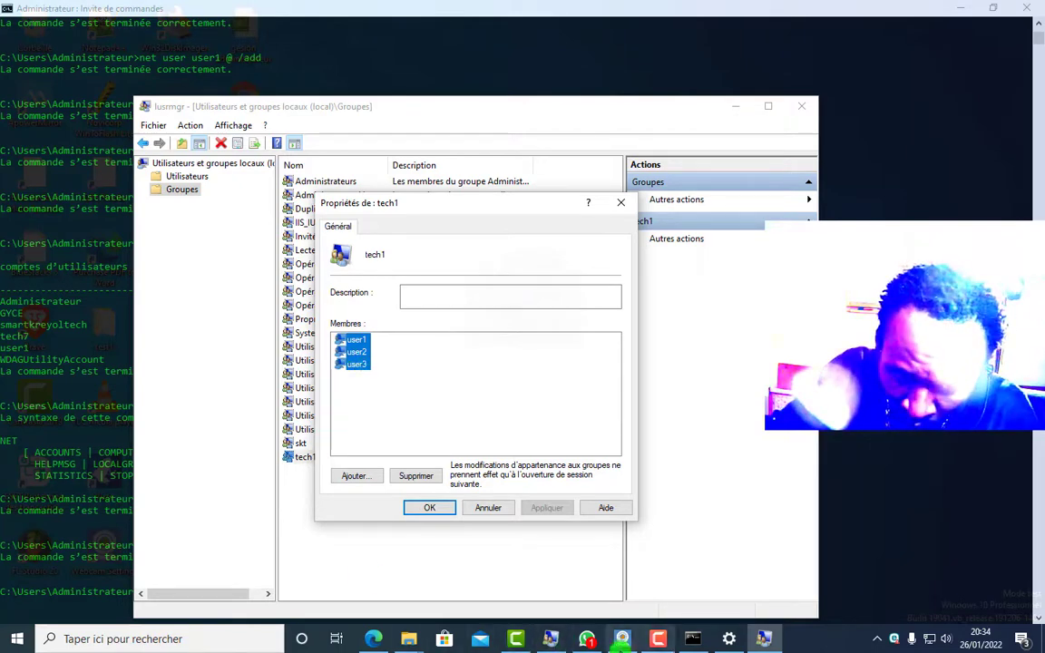
left_click(729, 639)
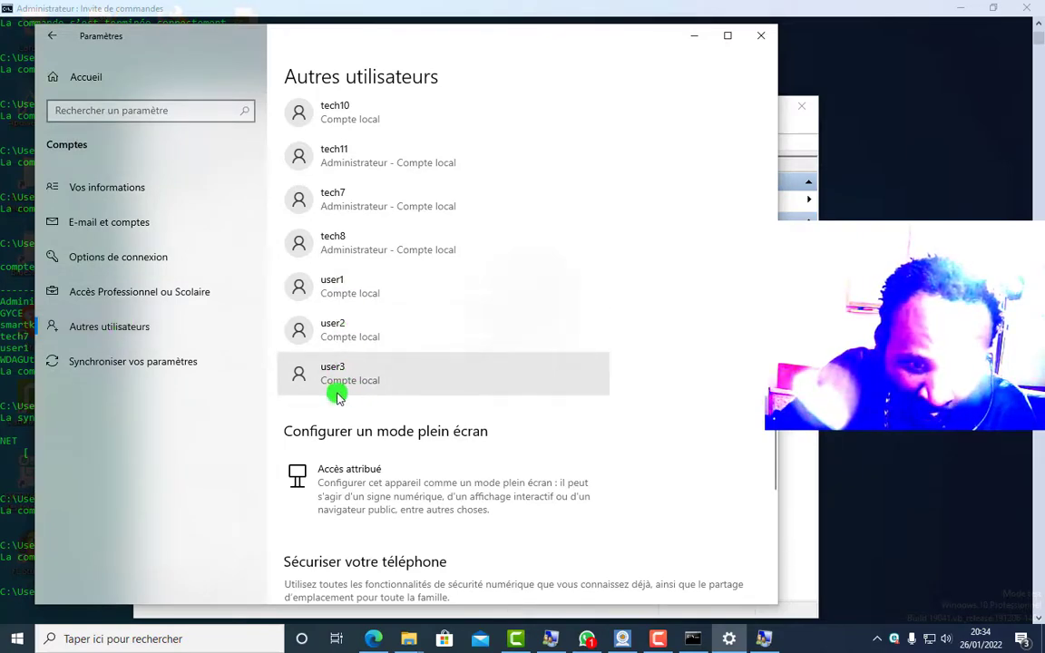
key("alt+Tab")
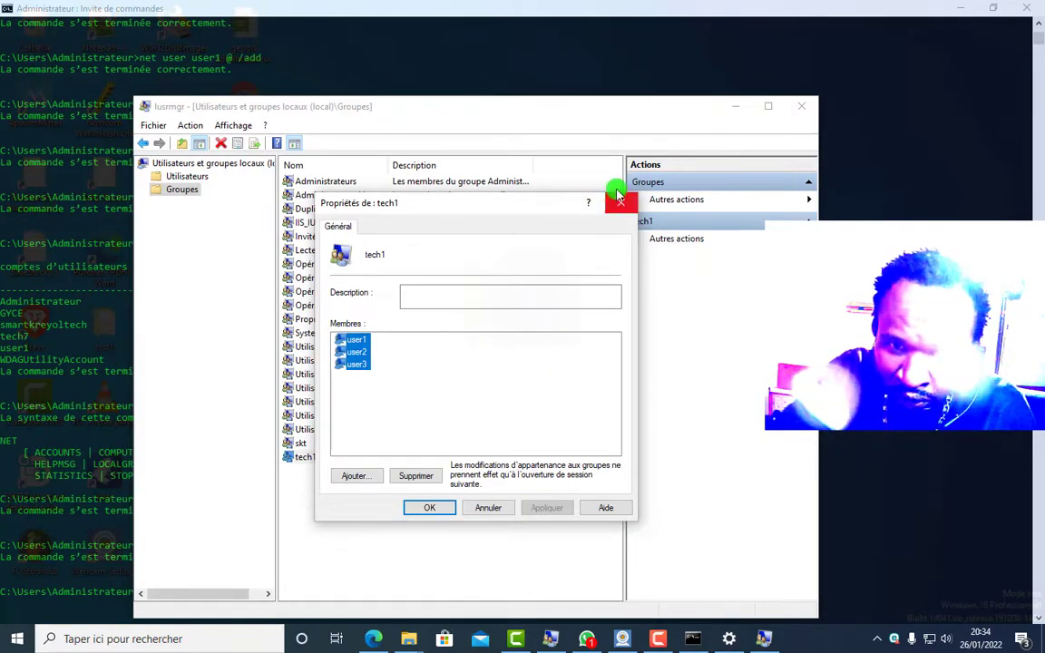
left_click(736, 106)
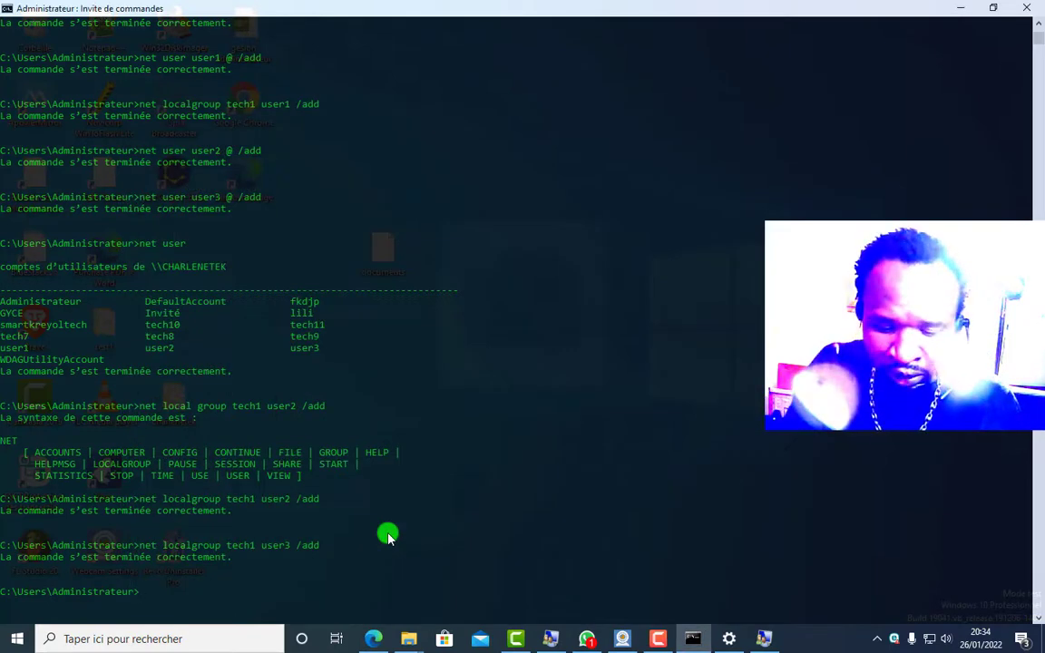
- Enter the command net localgroup admnistrateurs tech1 /add at the prompt without running it
type("net ")
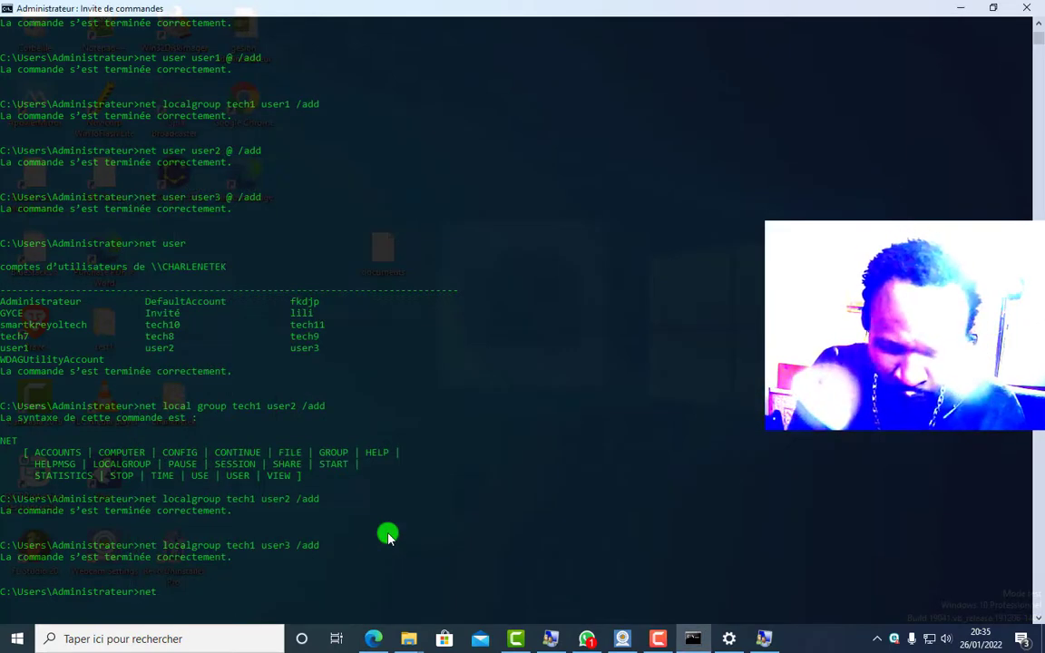
type("local")
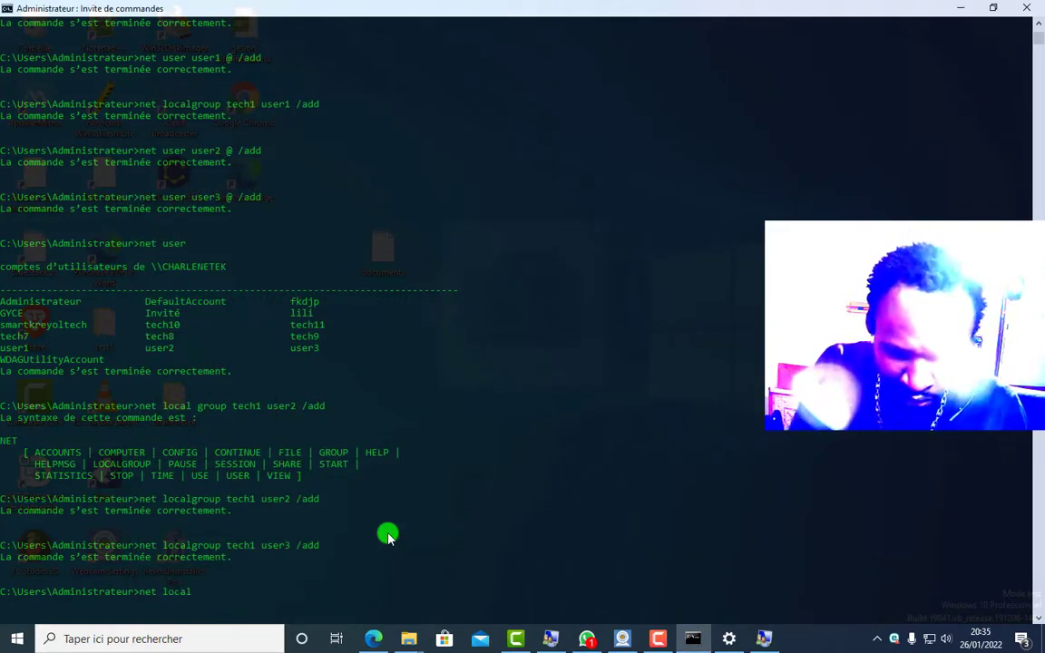
type("group")
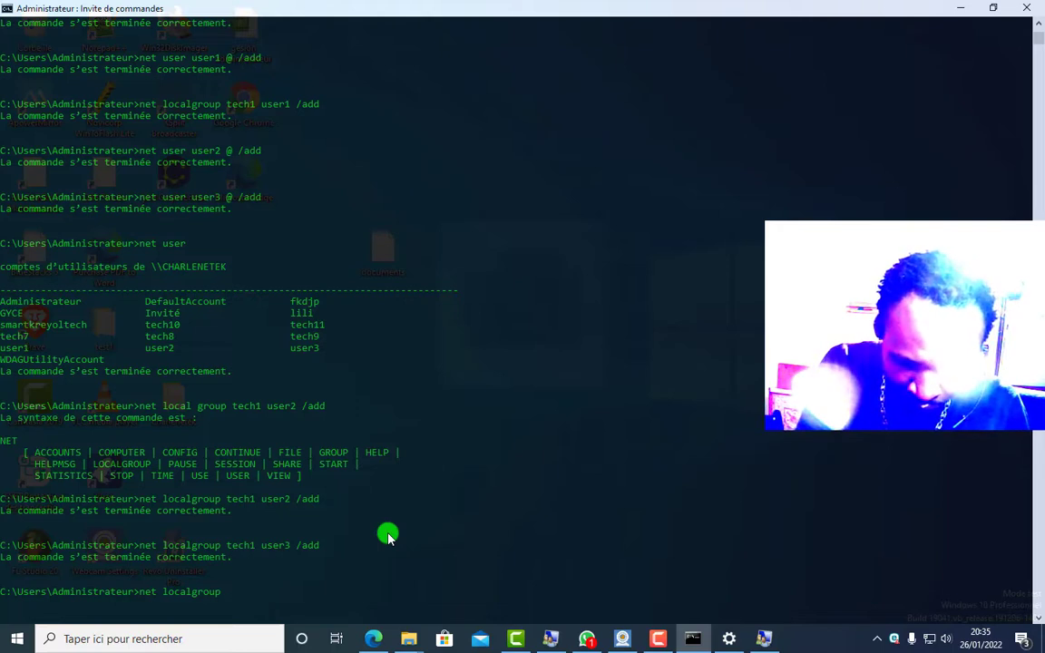
type(" a")
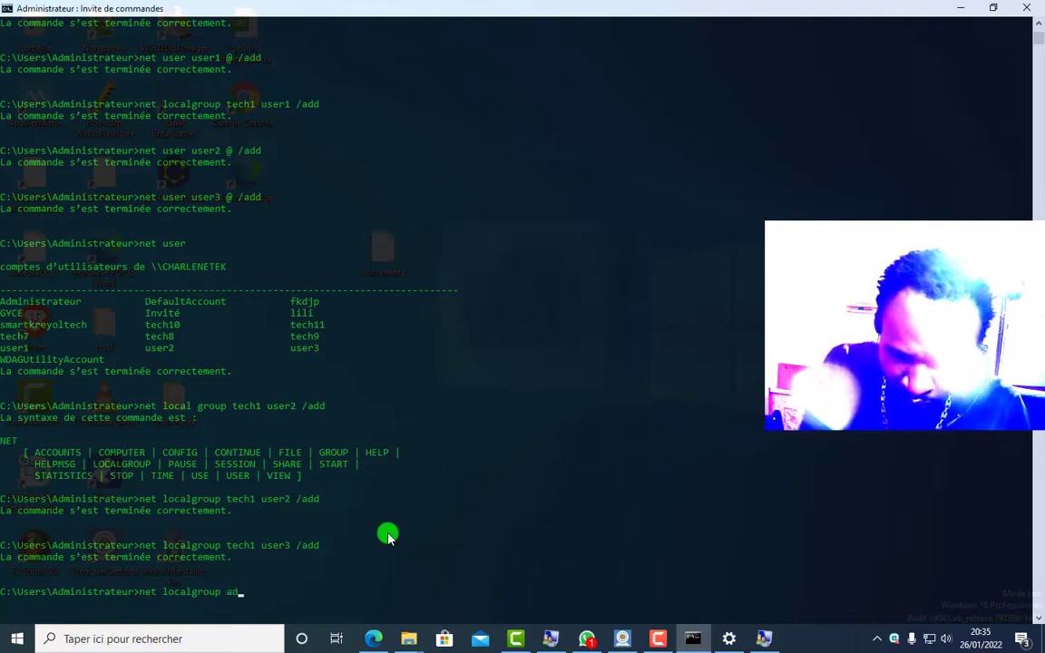
type("d")
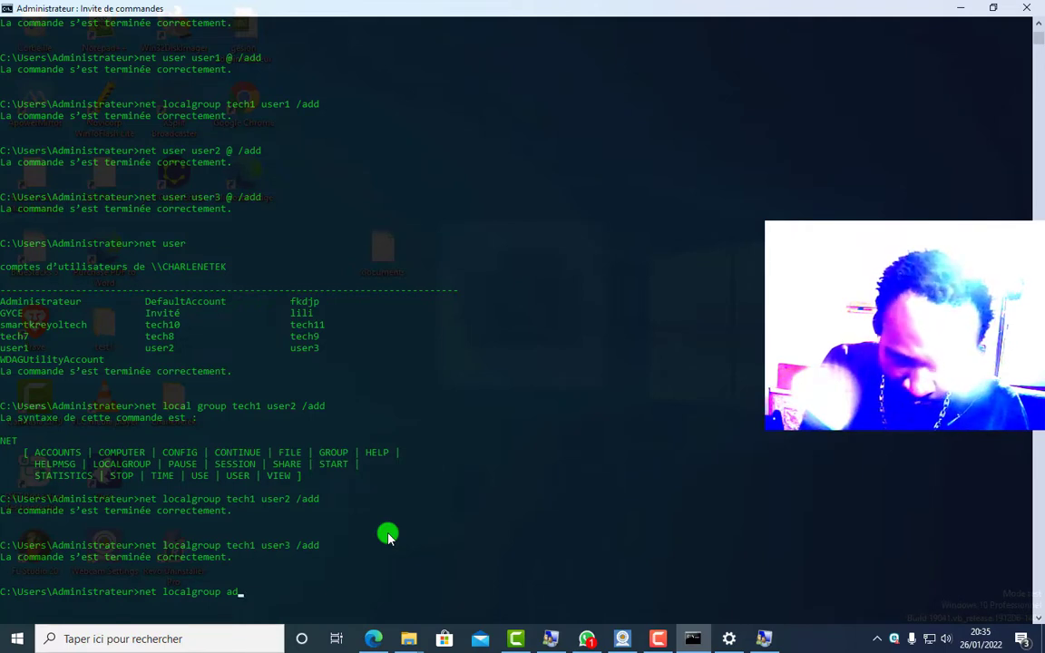
type("mi")
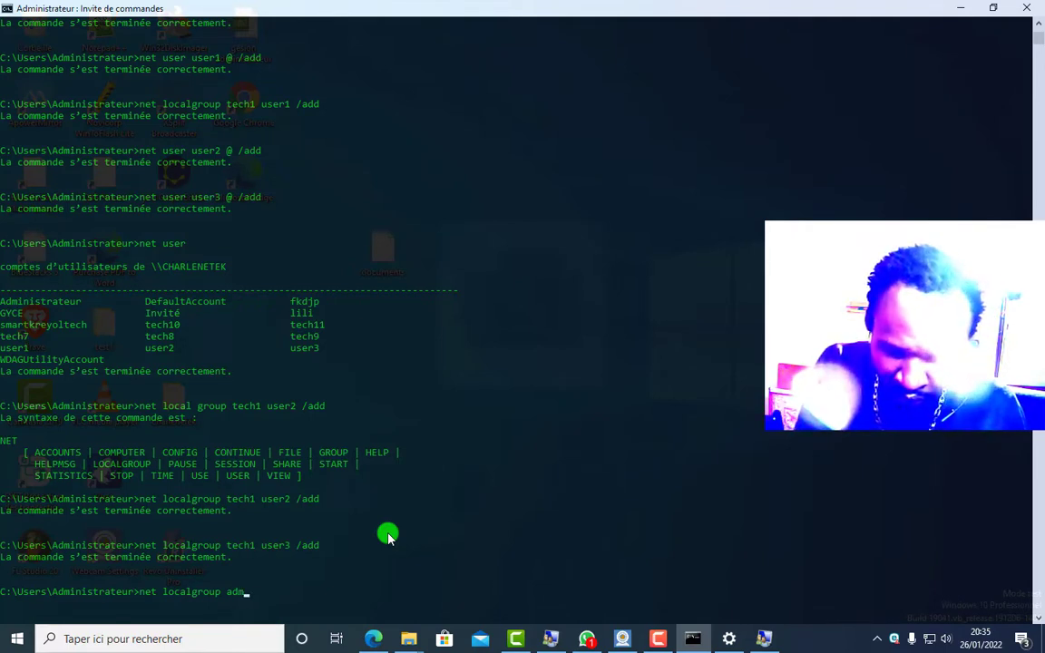
type("nist")
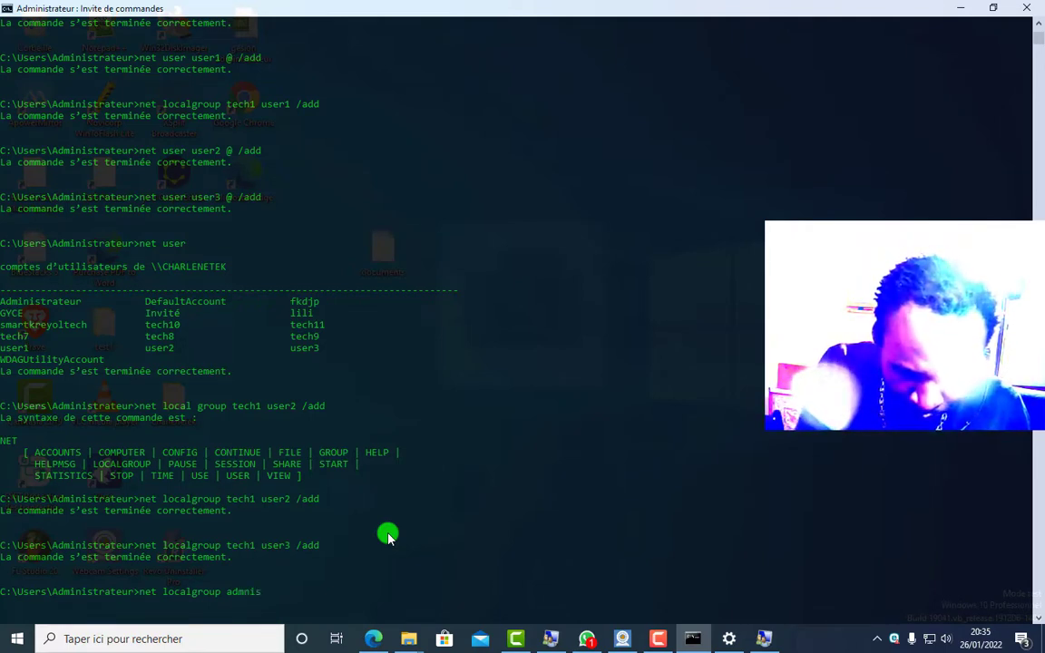
type("rateu")
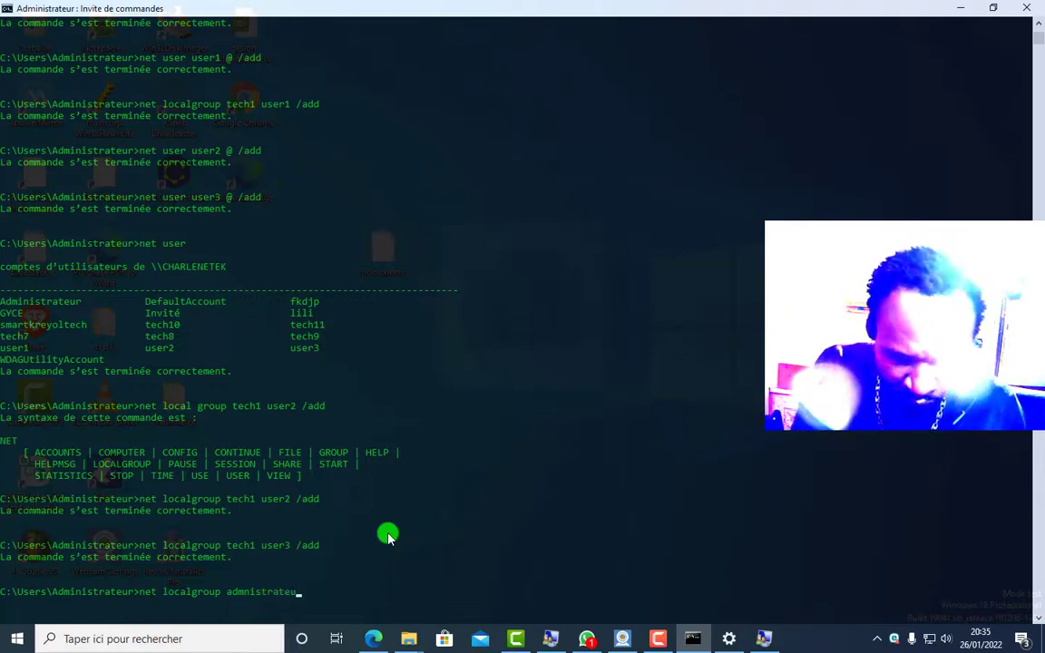
type("rs")
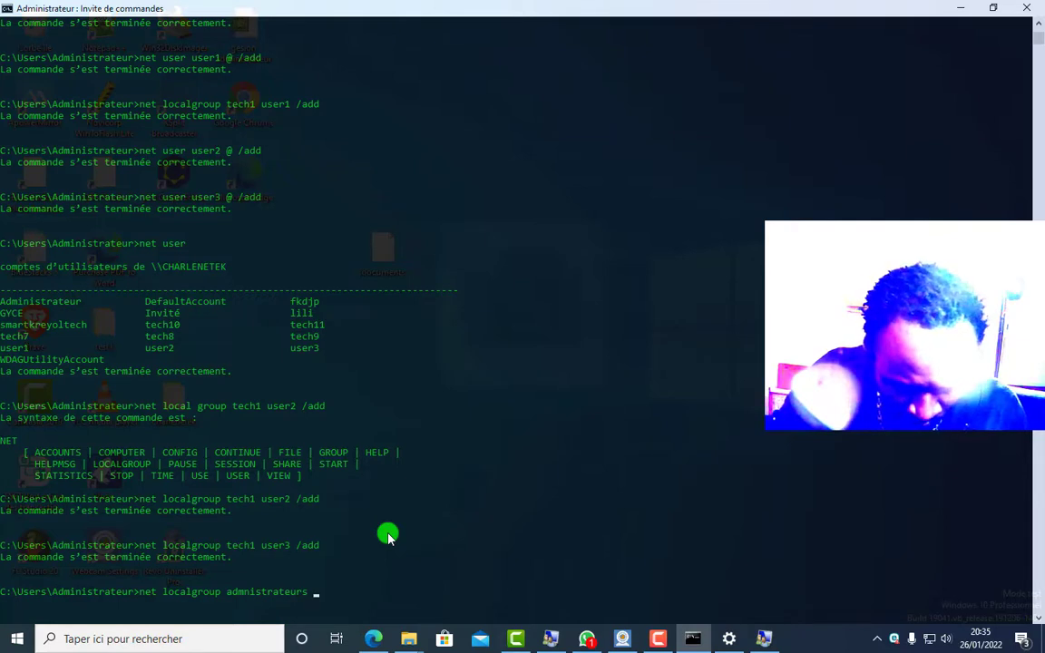
type(" tech")
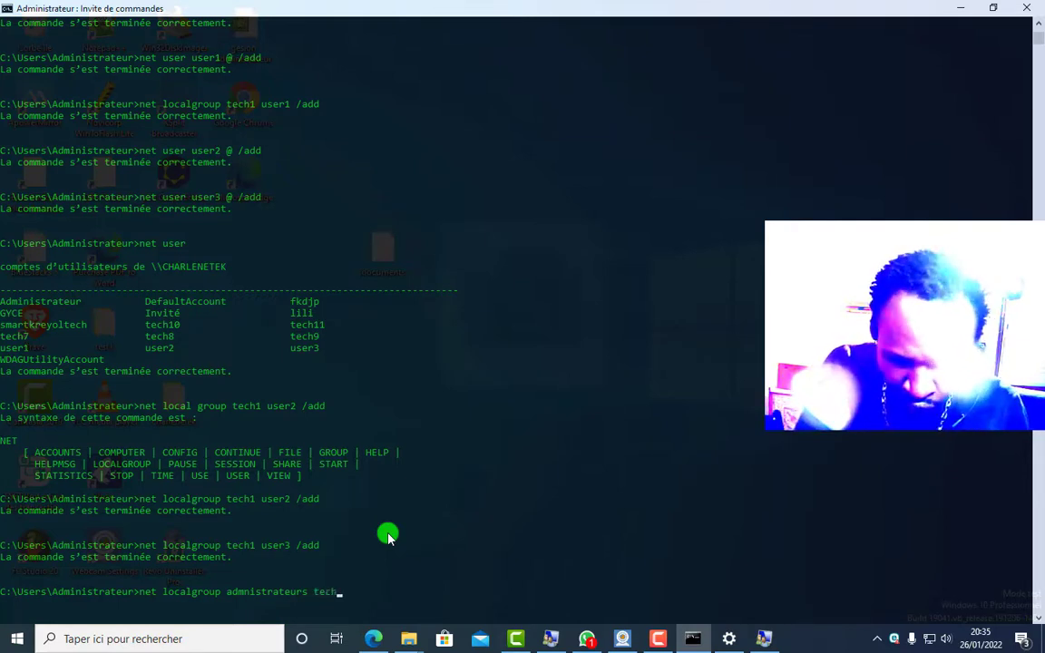
type("1")
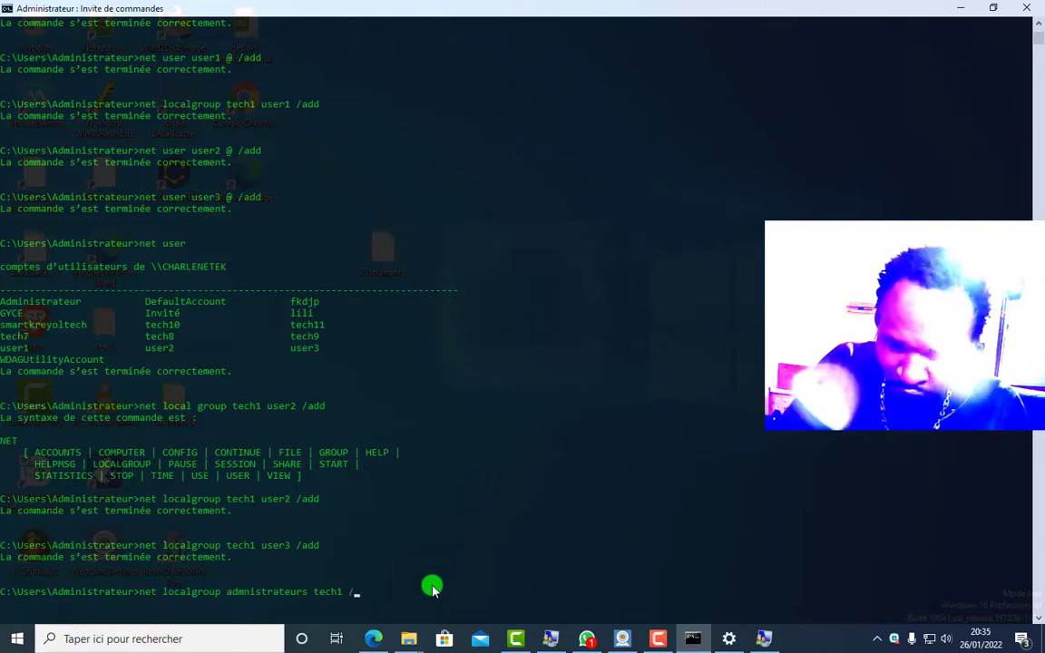
type(" /add")
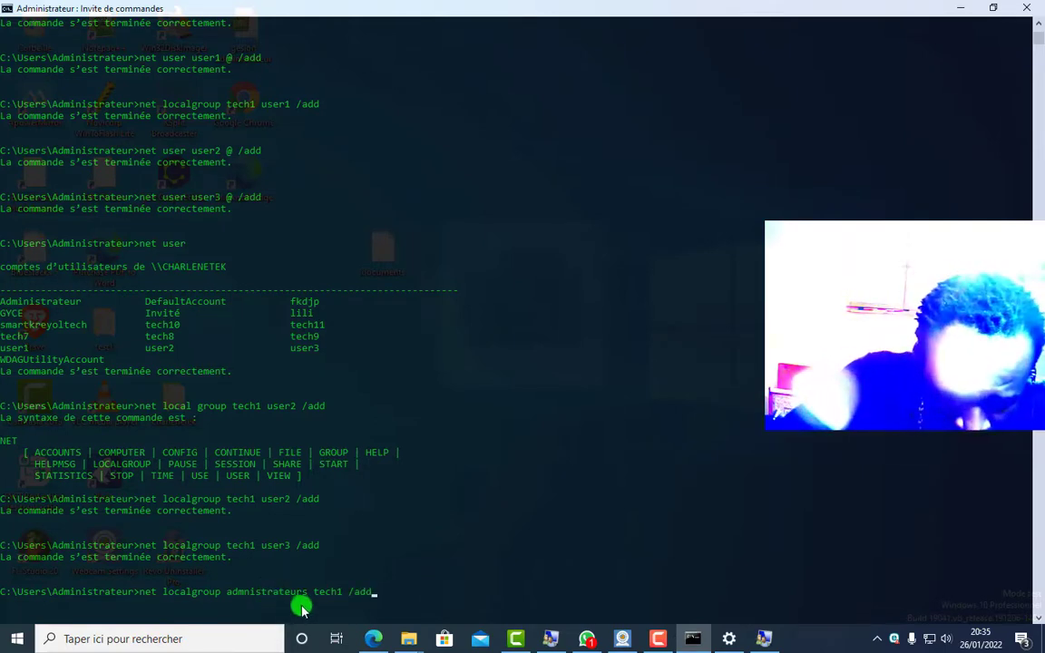
- Mark tech1 in the entered command, check the user accounts' types in Settings, and return to the Command Prompt with the marking cleared
left_click_drag(342, 599, 310, 598)
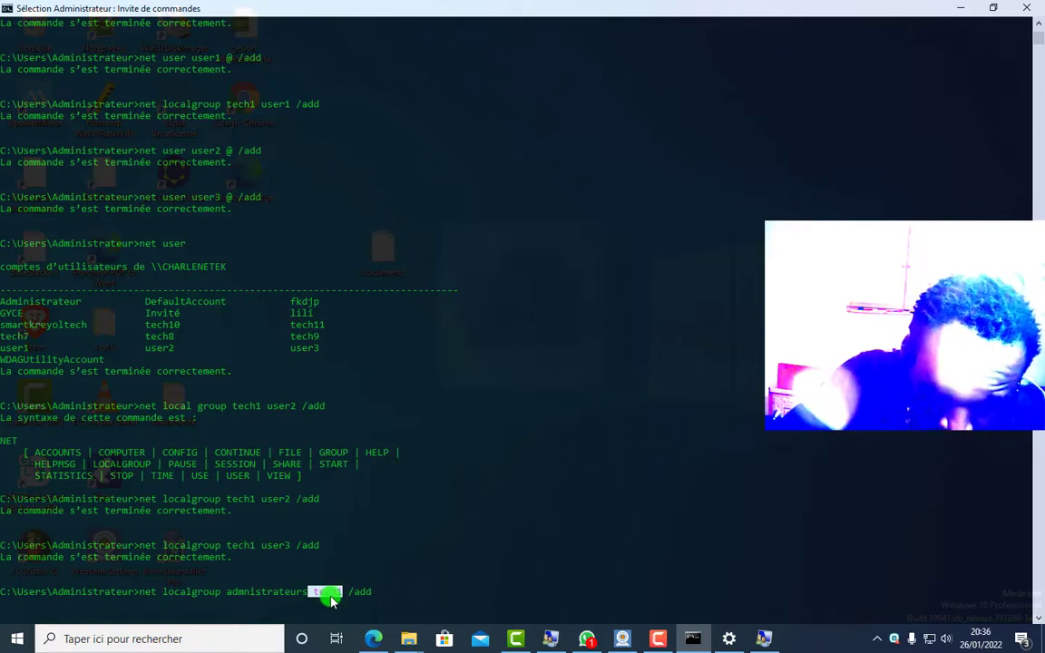
left_click(729, 639)
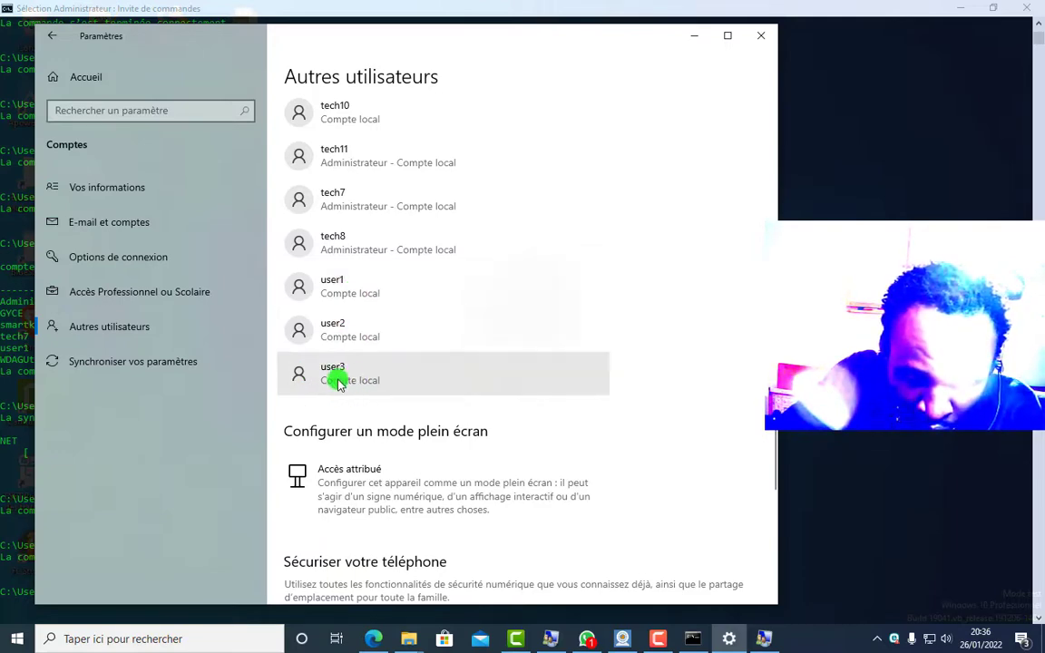
left_click(388, 615)
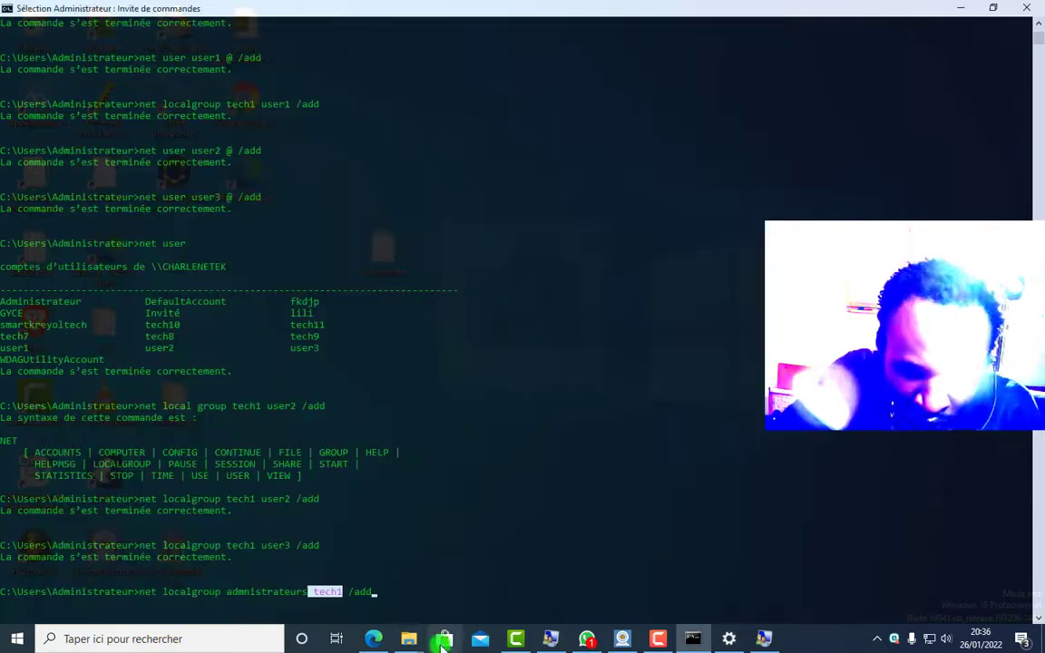
left_click(401, 590)
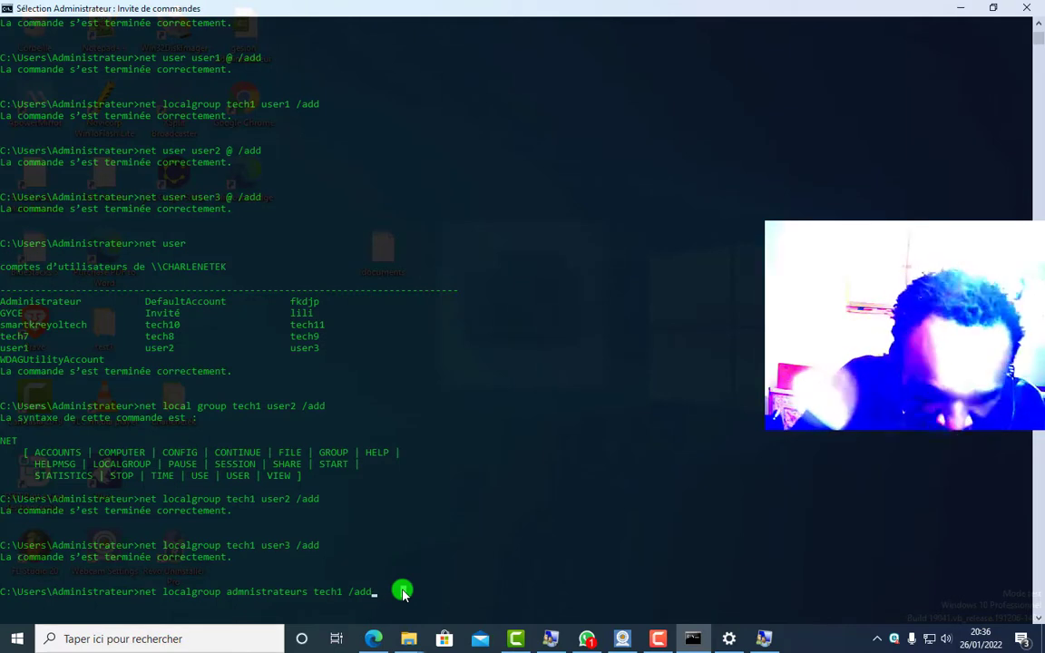
key("Escape")
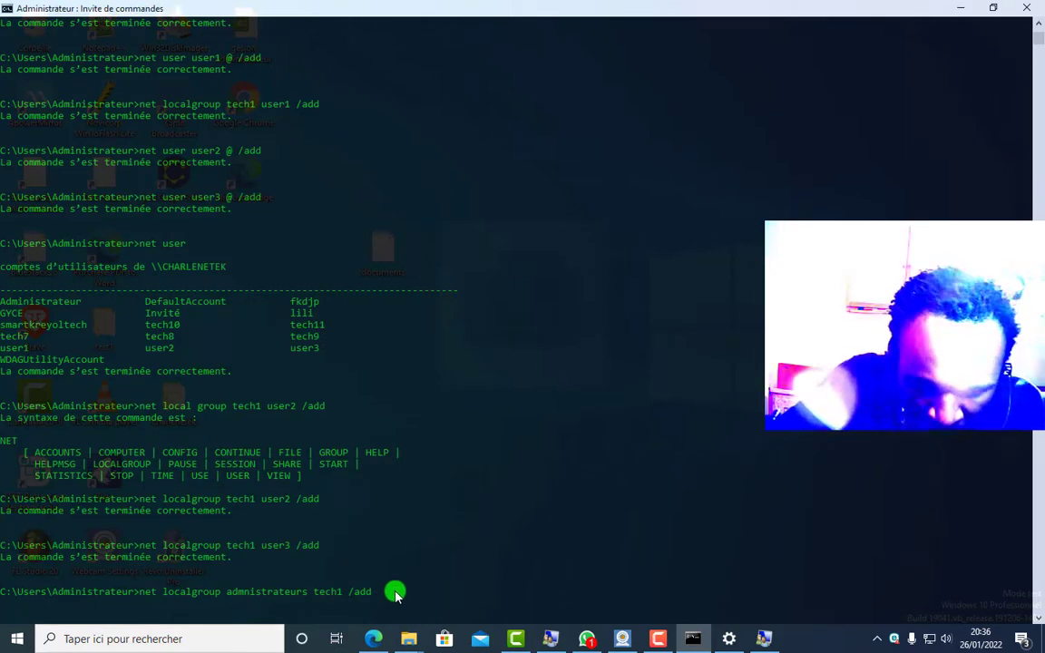
- Try to add the tech1 group to the admnistrateurs group by running the entered command
key("Return")
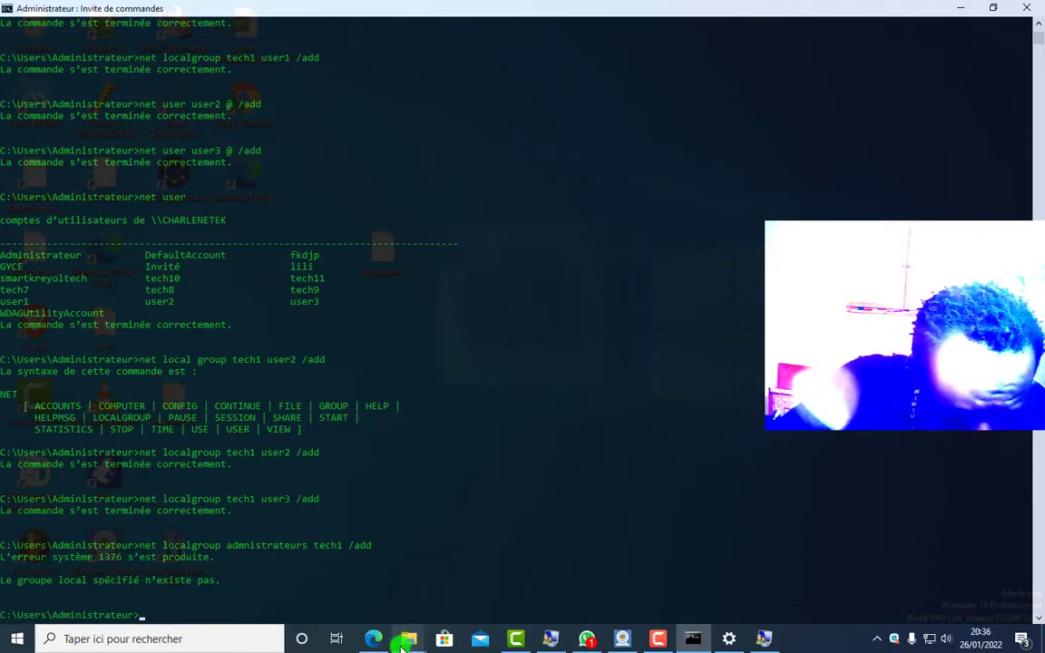
mouse_move(406, 642)
left_click(190, 592)
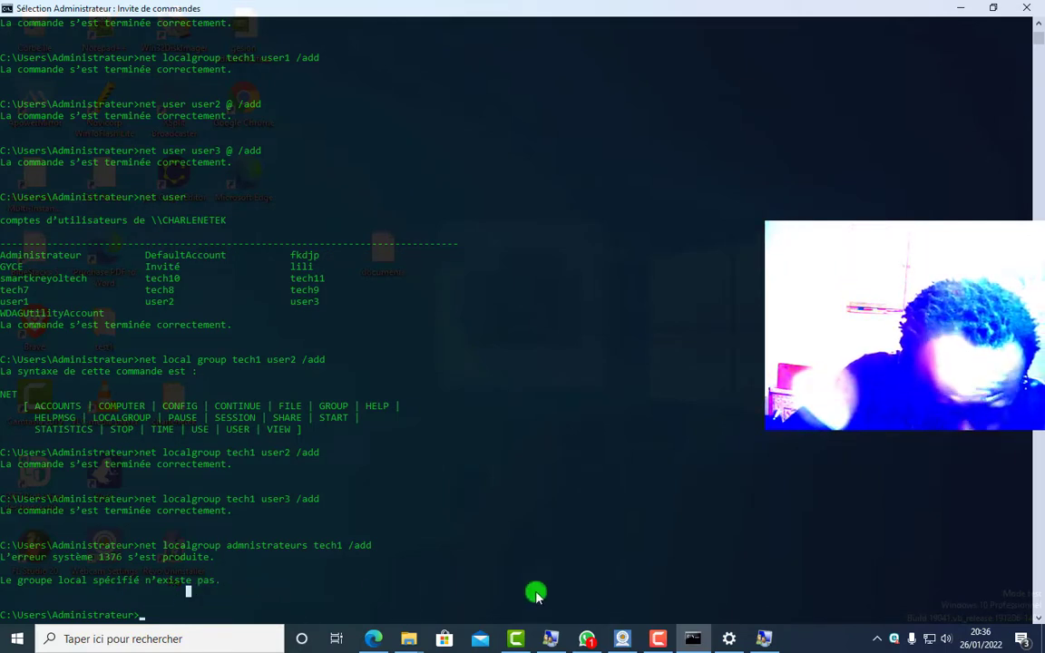
- Check the local group list in lusrmgr, go back to its root level, and return to the Command Prompt
left_click(764, 639)
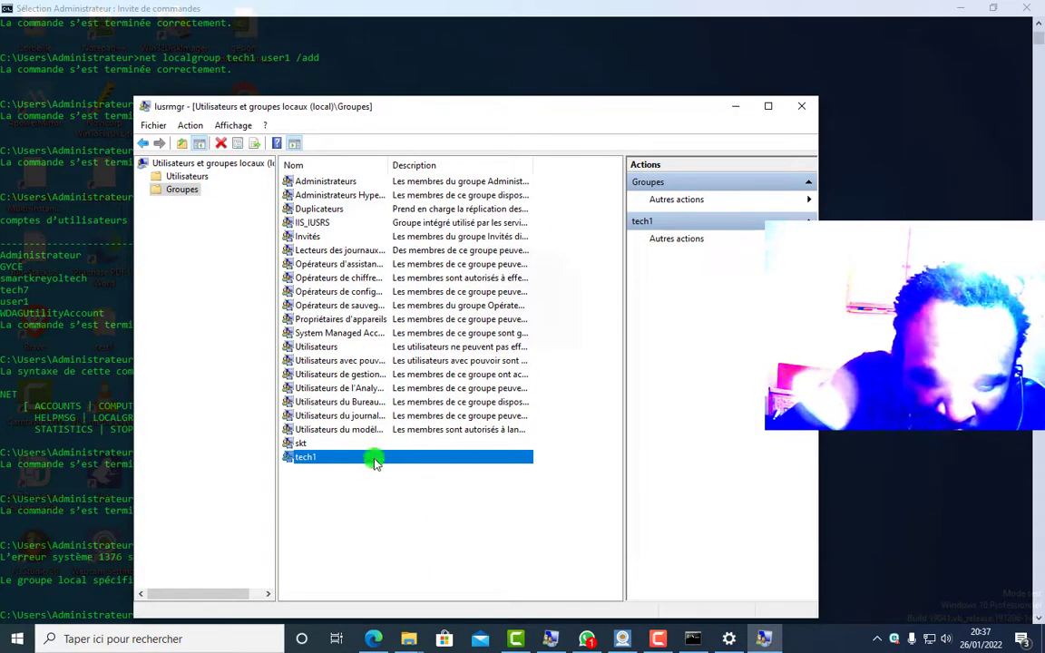
left_click(319, 488)
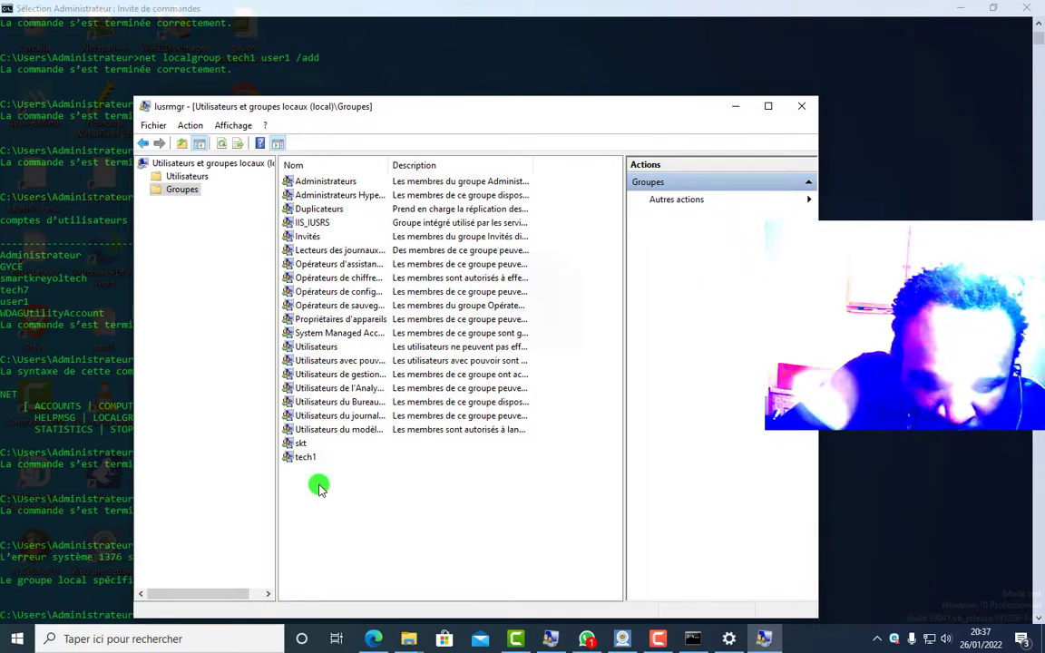
left_click(141, 145)
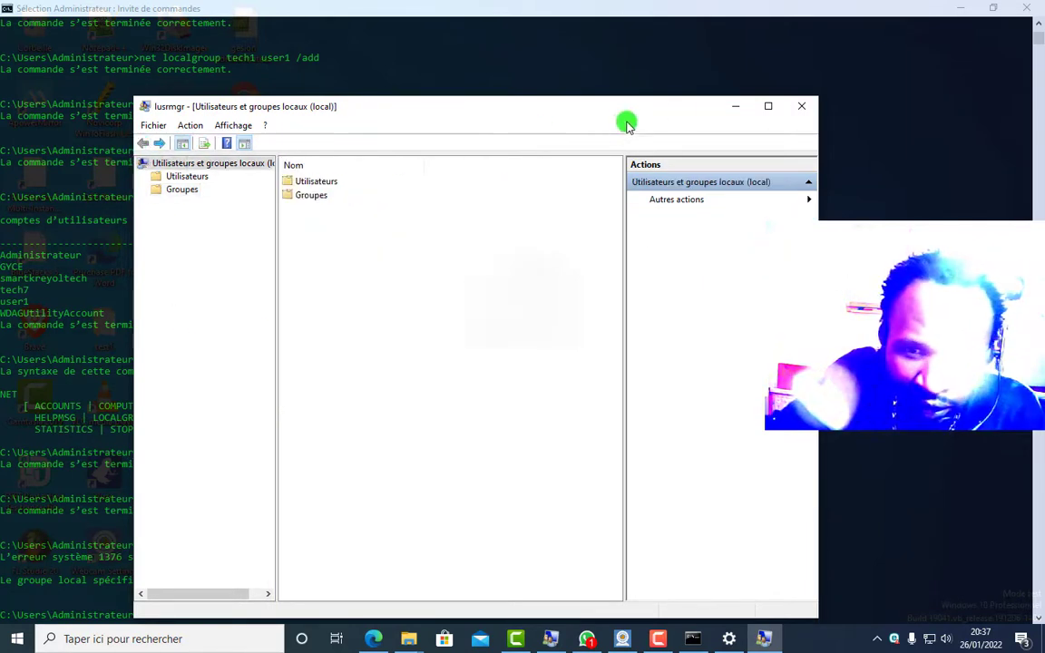
left_click(765, 106)
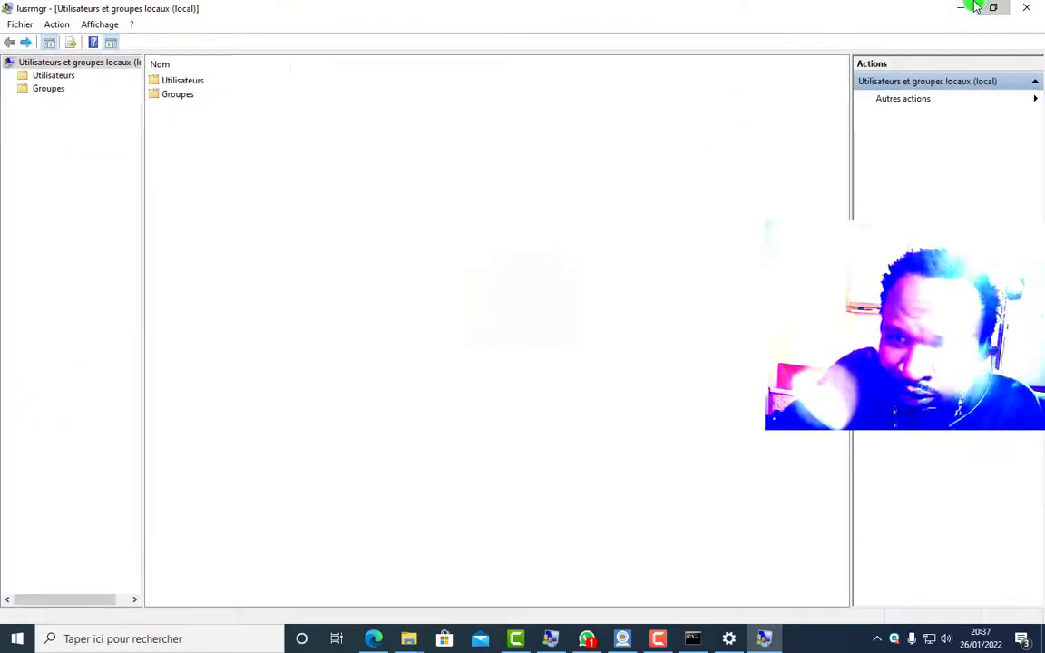
double_click(875, 8)
left_click(736, 106)
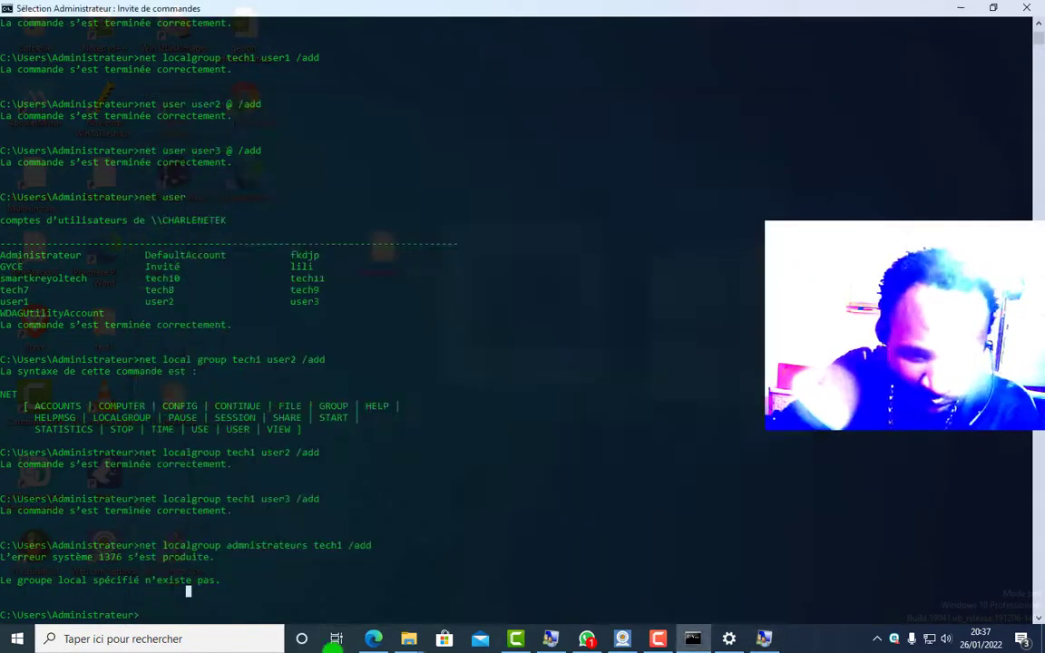
- Try again to add tech1 by rerunning net localgroup admnistrateurs tech1 /add
scroll(329, 597, "down", 2)
key("Up")
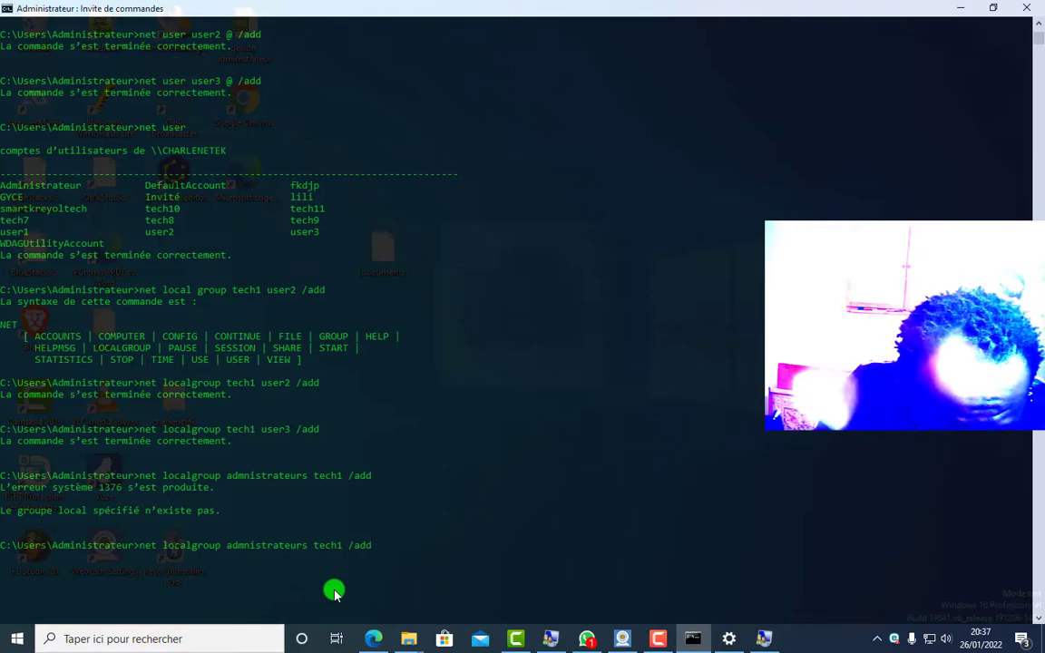
key("Return")
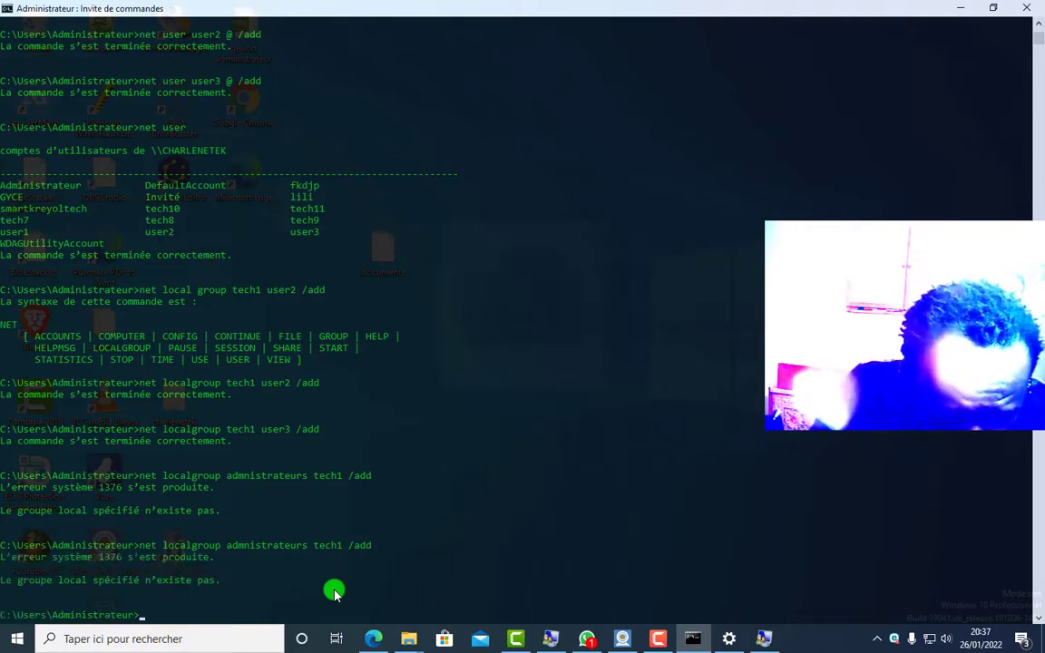
key("Up")
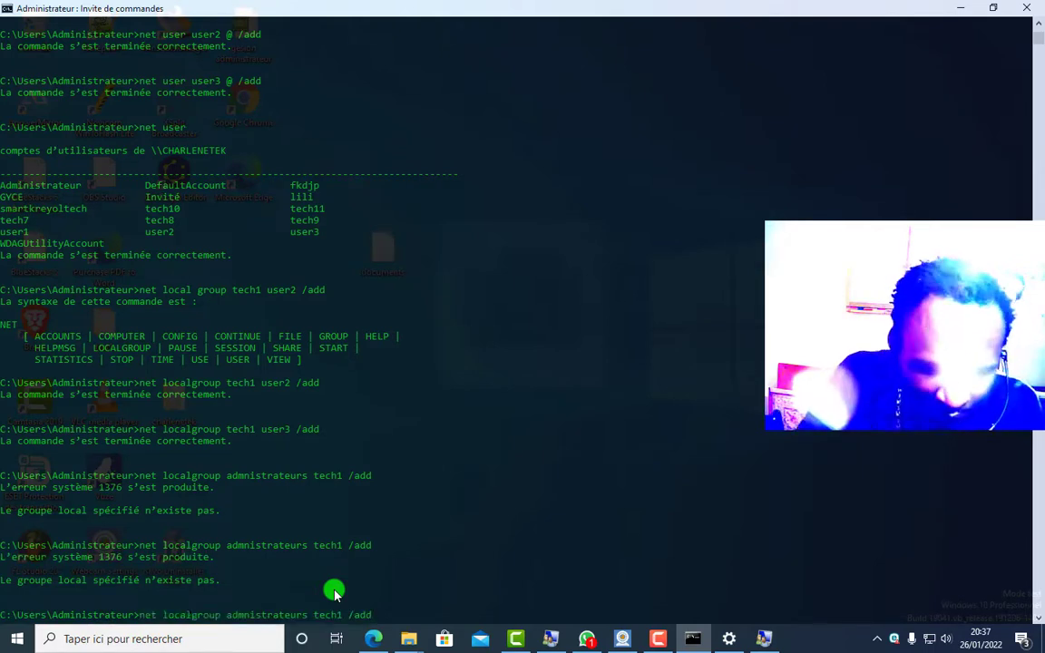
scroll(632, 400, "down", 2)
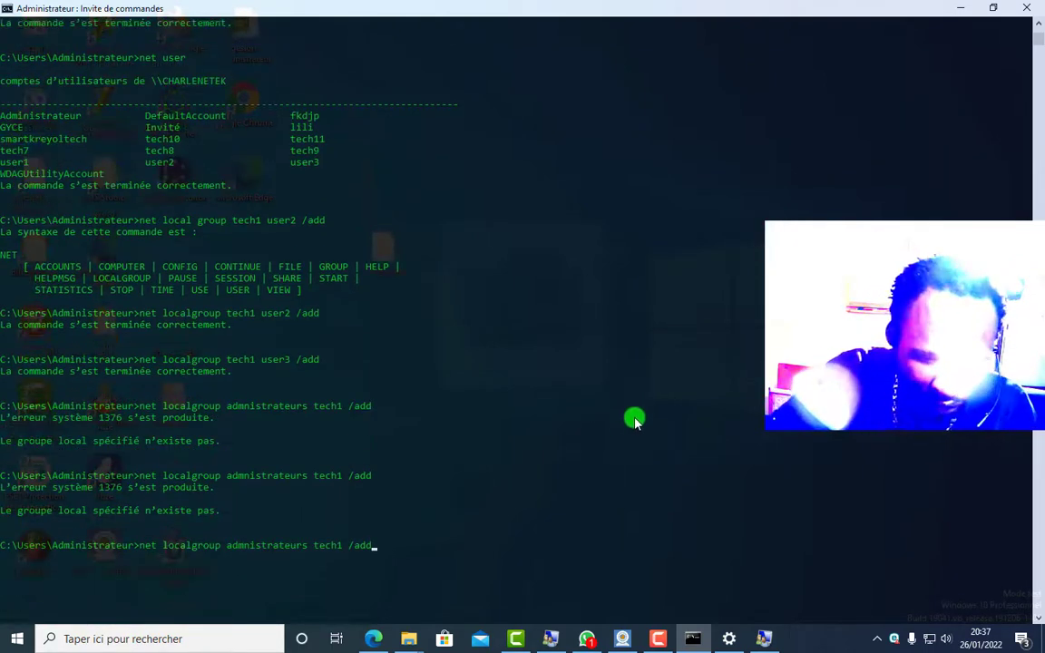
scroll(386, 626, "down", 1)
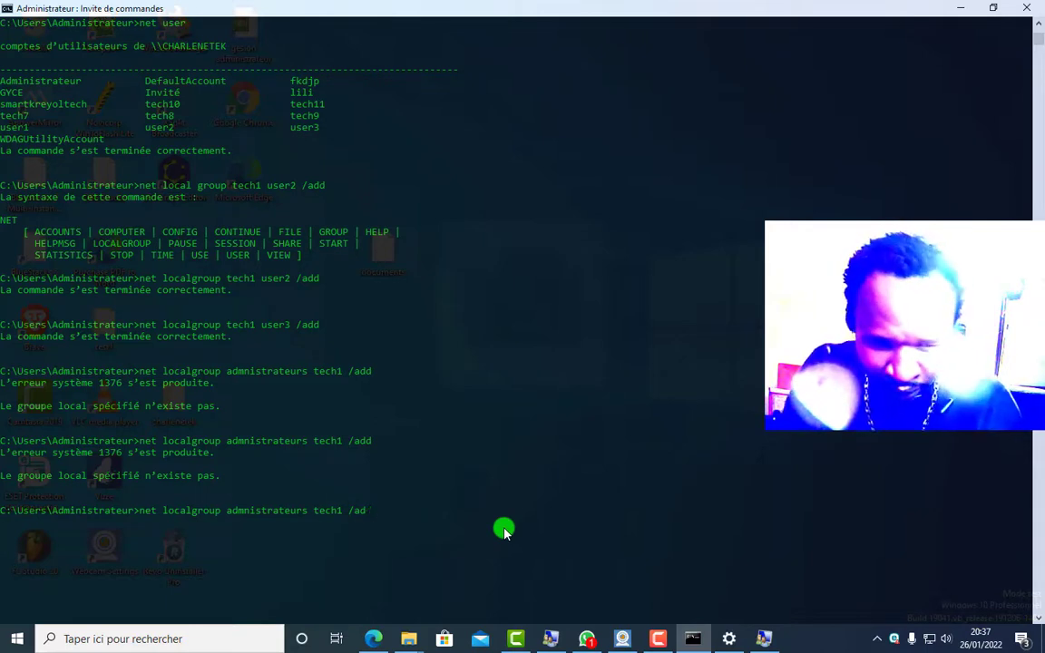
key("BackSpace")
key("BackSpace")
key("BackSpace")
key("BackSpace")
key("BackSpace")
key("BackSpace")
key("BackSpace")
key("BackSpace")
key("BackSpace")
key("BackSpace")
key("BackSpace")
key("BackSpace")
key("BackSpace")
key("BackSpace")
key("BackSpace")
key("BackSpace")
key("BackSpace")
key("BackSpace")
key("BackSpace")
key("BackSpace")
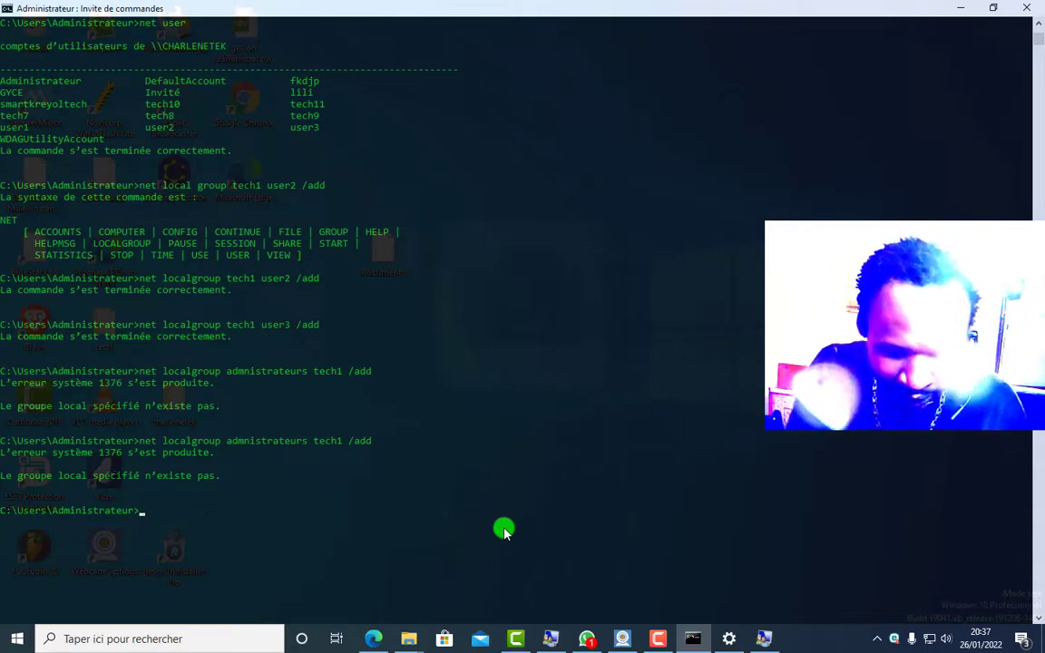
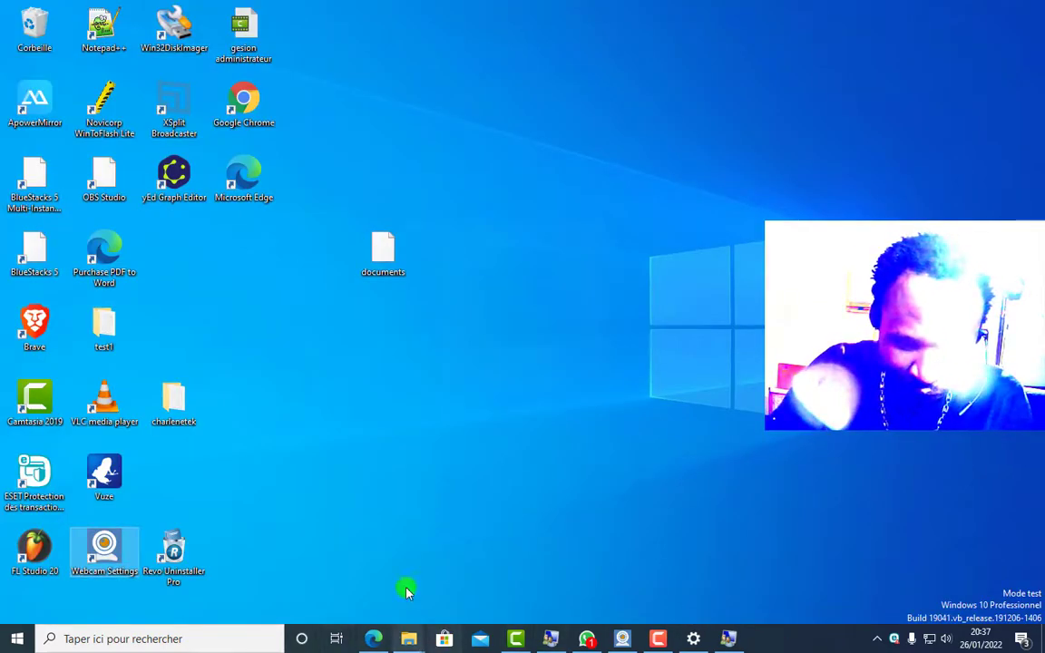
- Refresh the desktop and open a new Invite de commandes window by searching for "in"
right_click(529, 292)
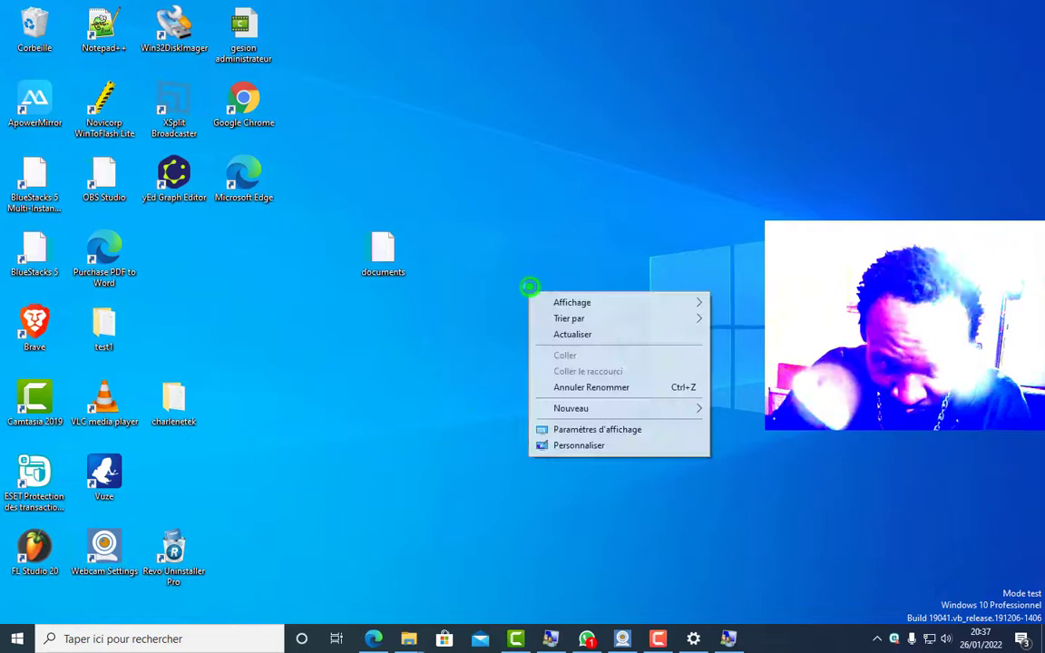
left_click(573, 336)
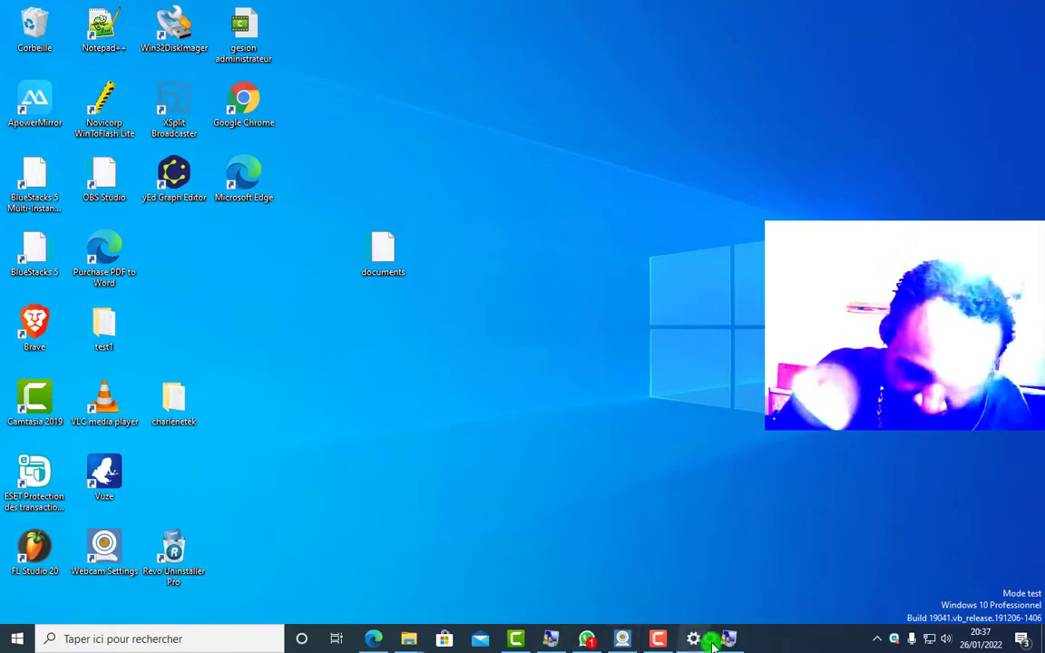
mouse_move(710, 646)
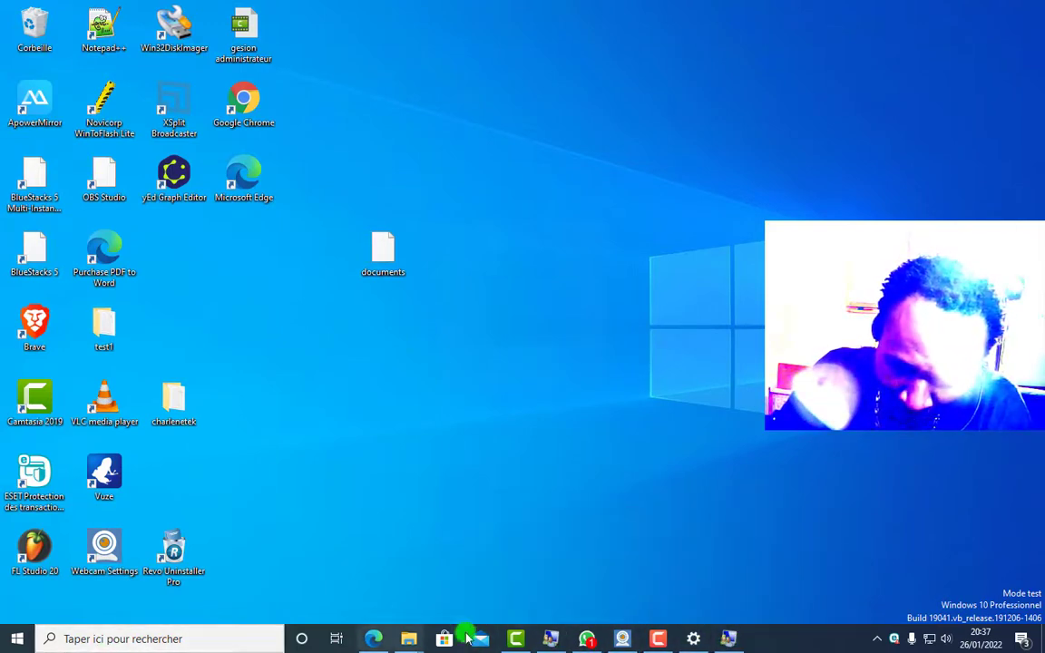
left_click(48, 638)
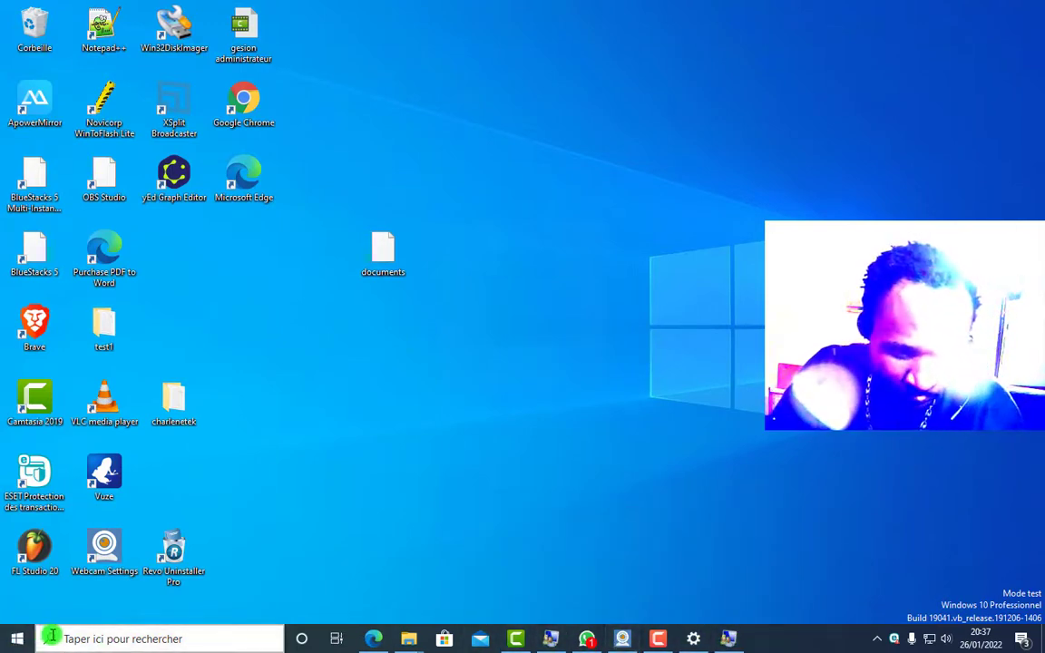
type("in")
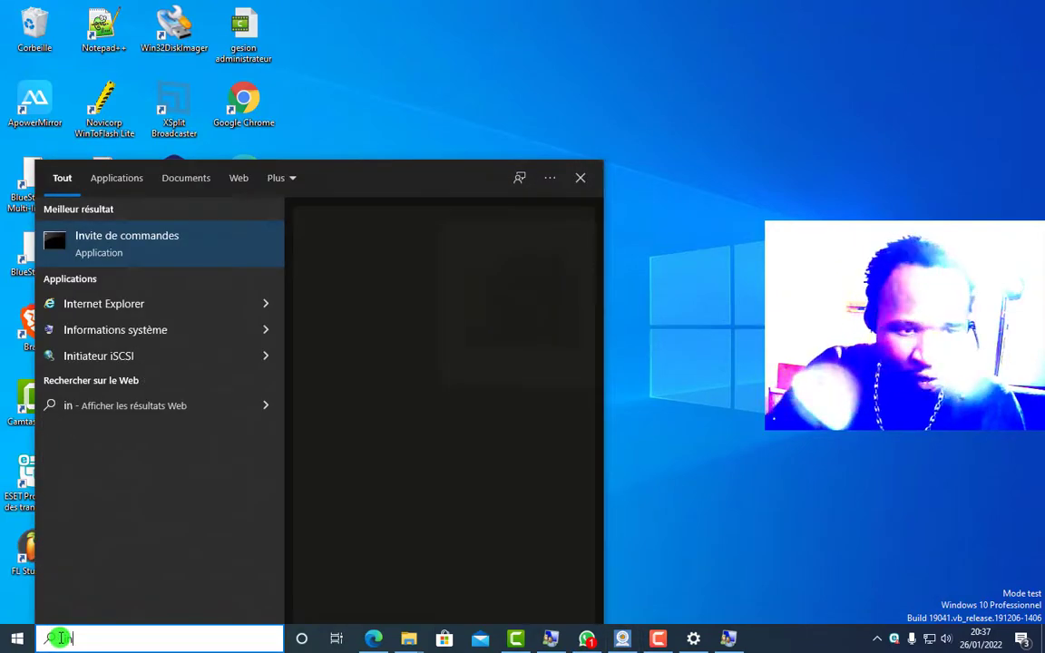
key("Escape")
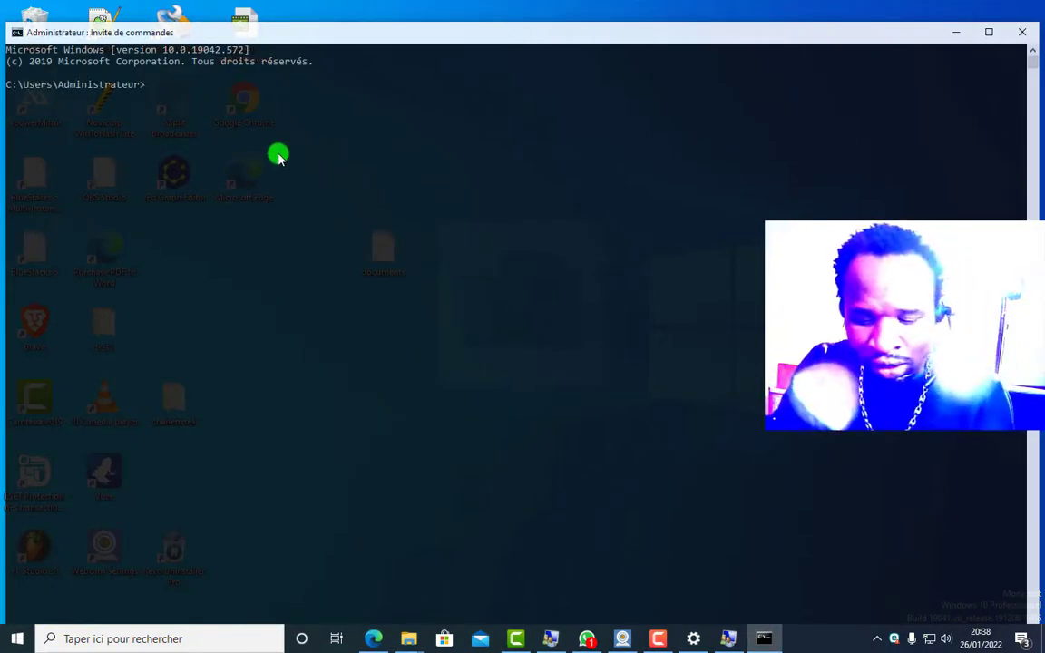
type("net")
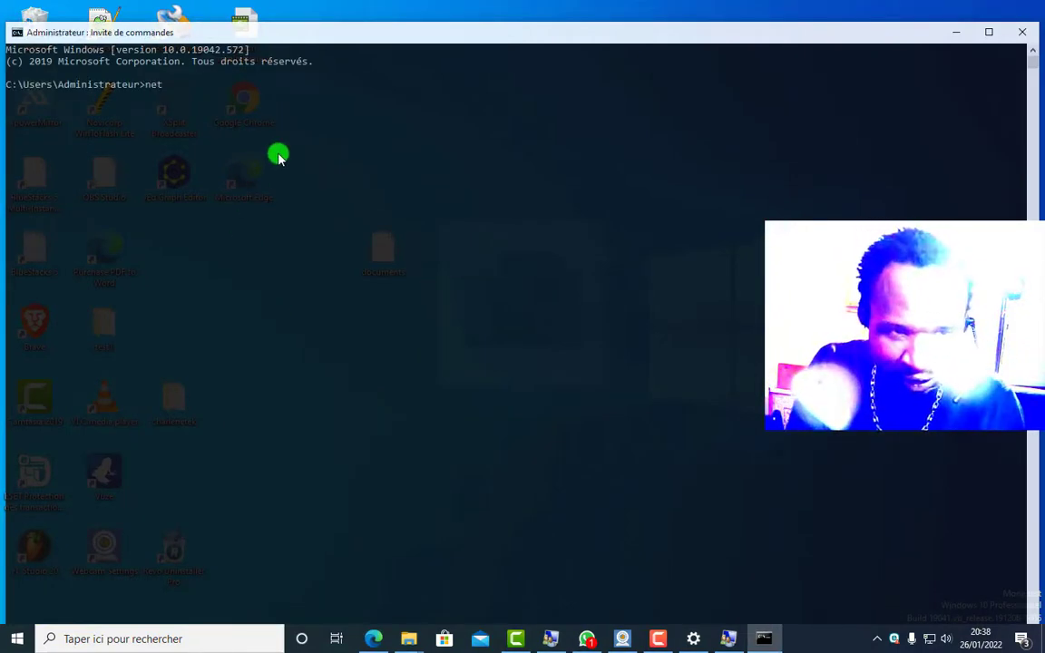
key("BackSpace")
key("BackSpace")
key("BackSpace")
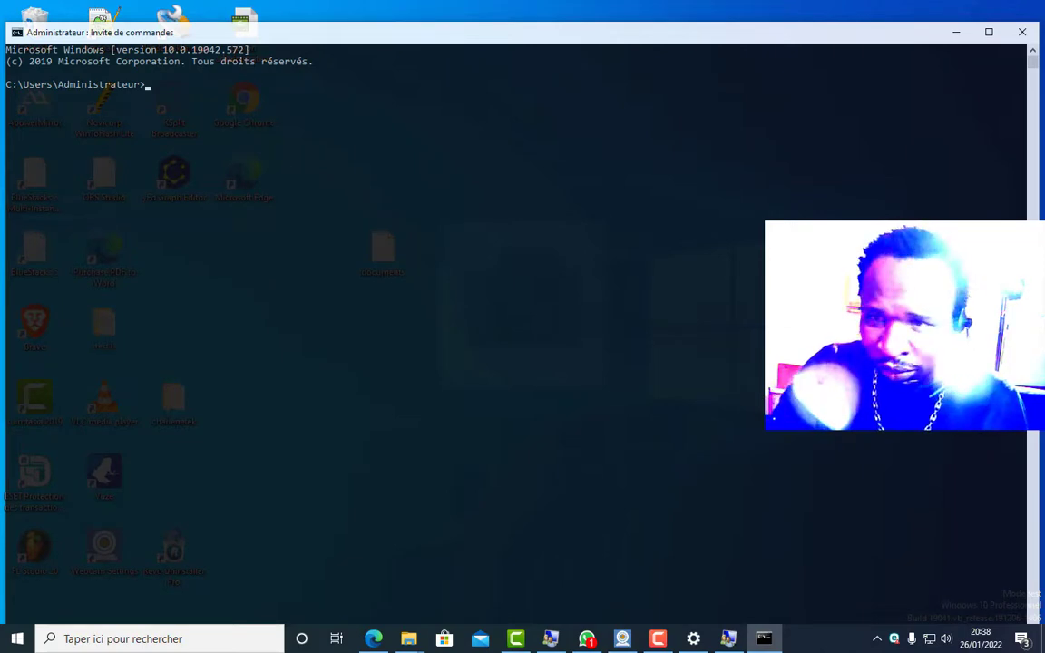
- Maximize the Command Prompt window and run color a and cls in it
left_click(989, 31)
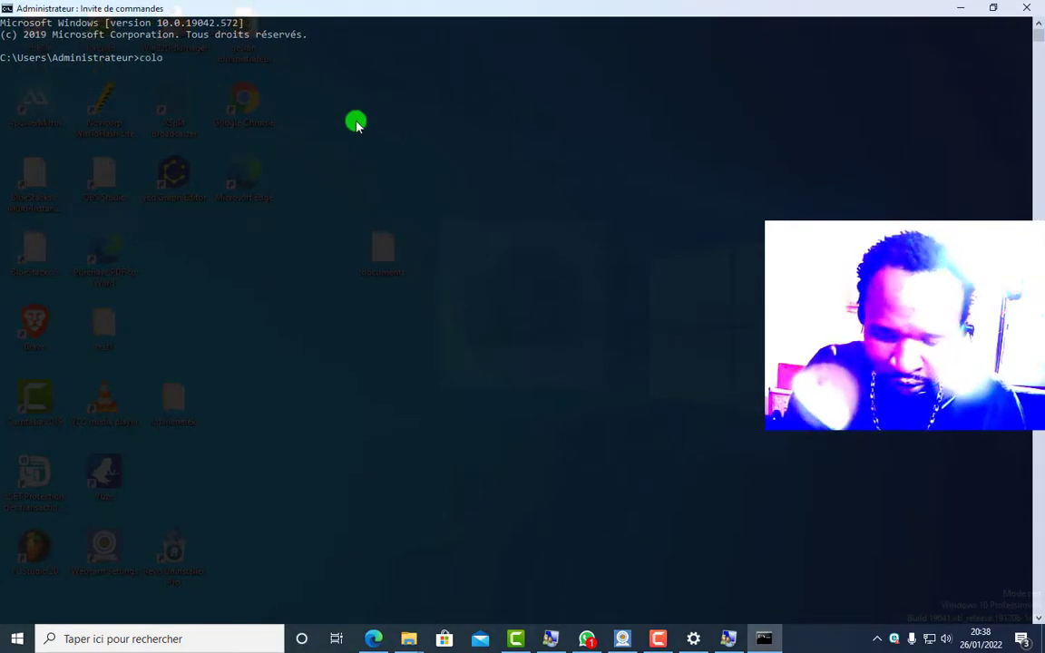
key("Return")
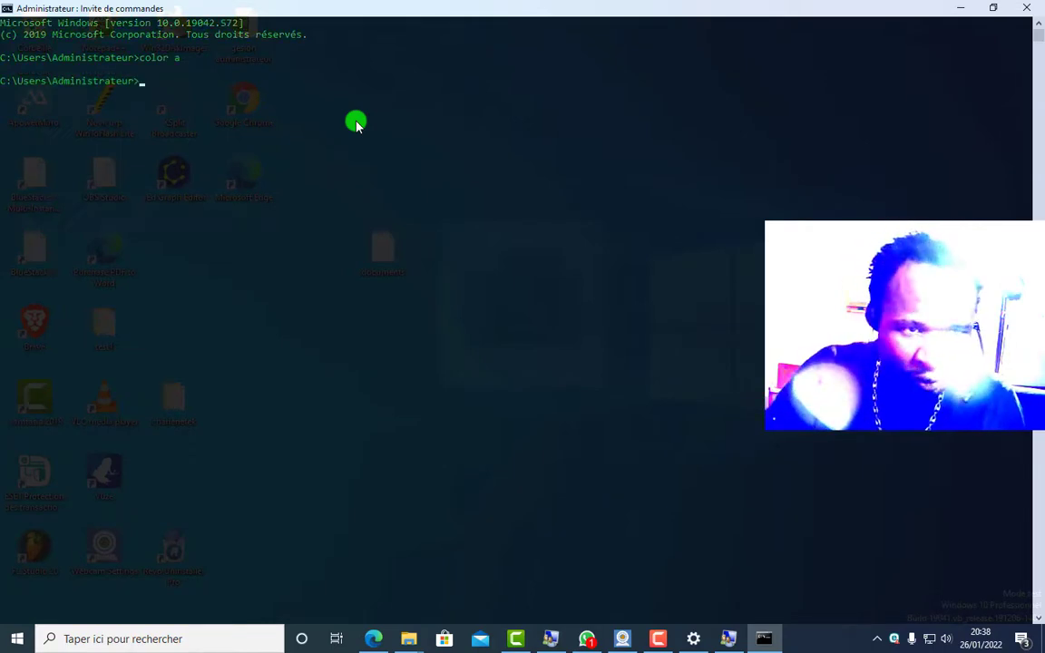
type("cls")
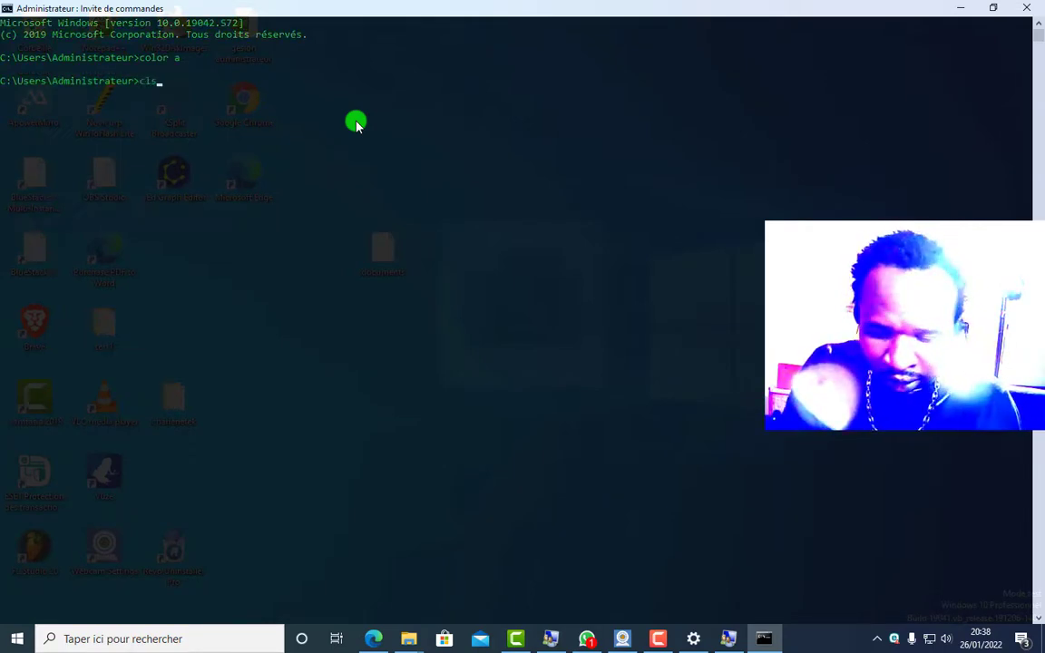
key("Return")
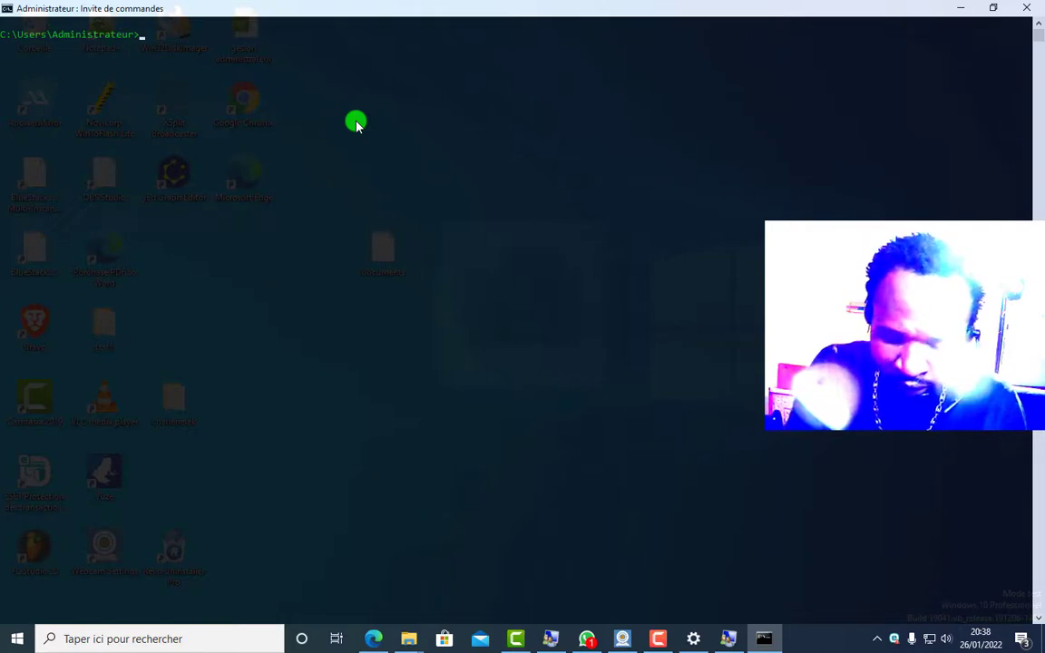
- Run net localgroup administrateurs tech1 /add to put the tech1 group into the administrateurs group
type("net")
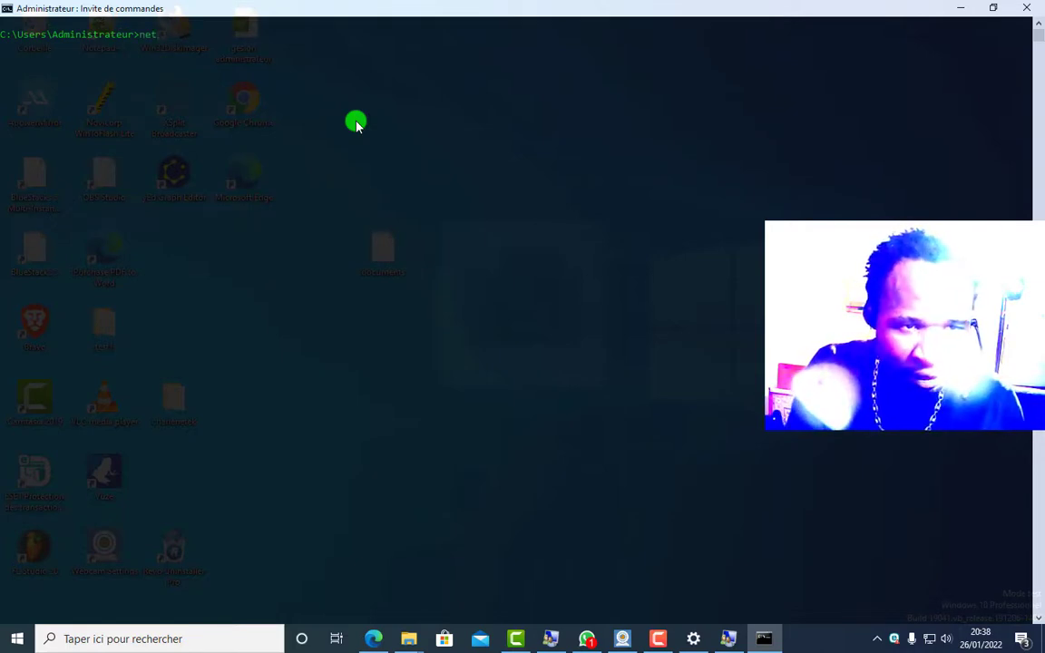
type(" lo")
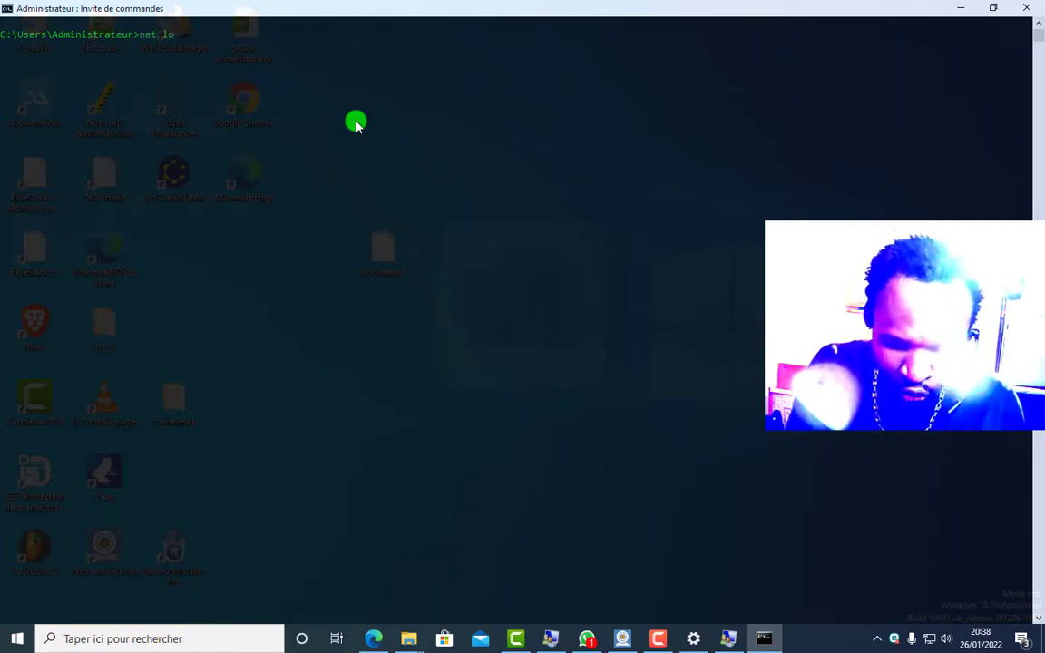
type("ca")
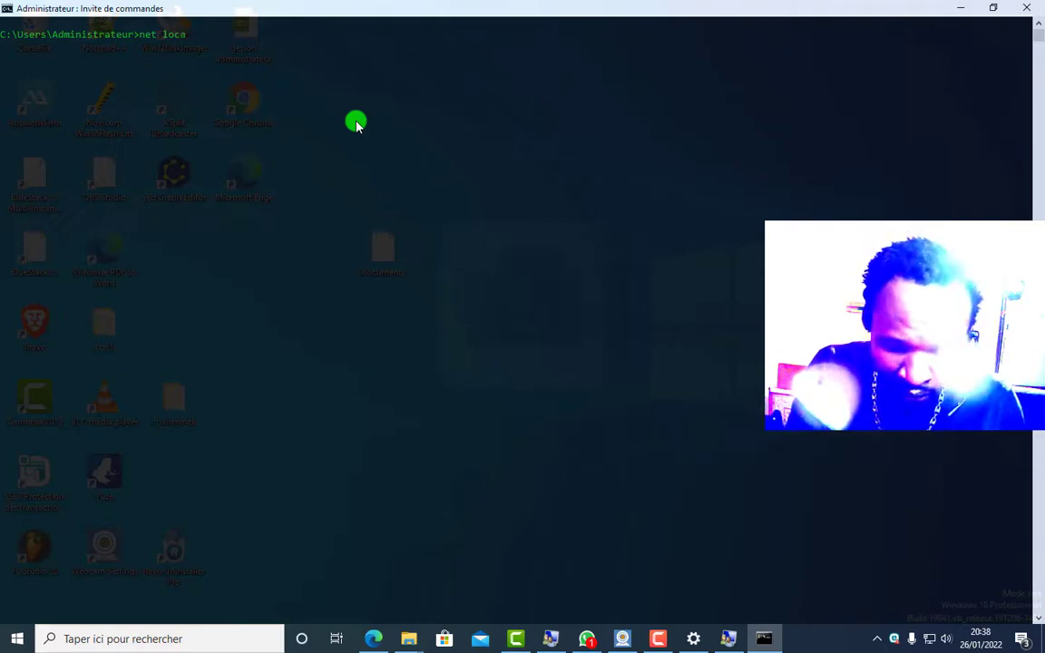
type("lgroup ad")
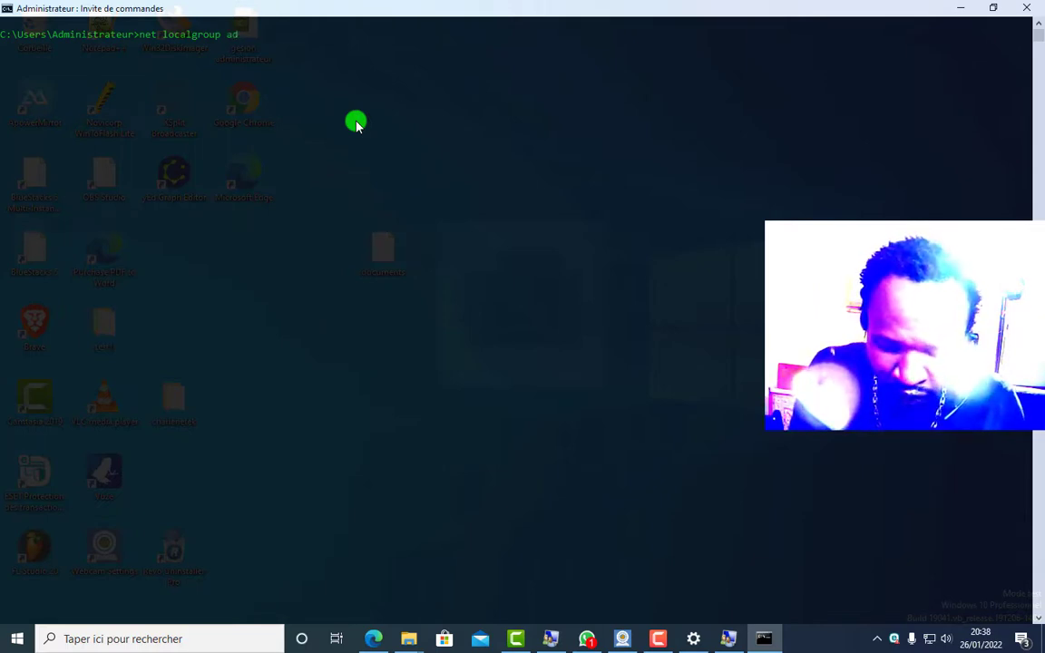
type("ministrat")
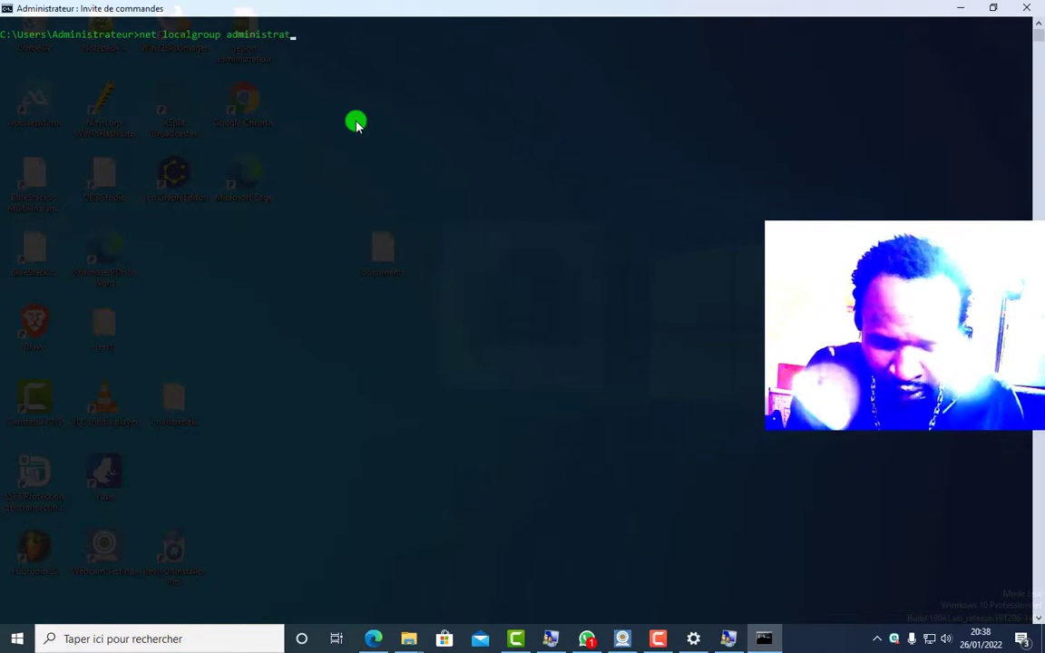
type("eurs tech1")
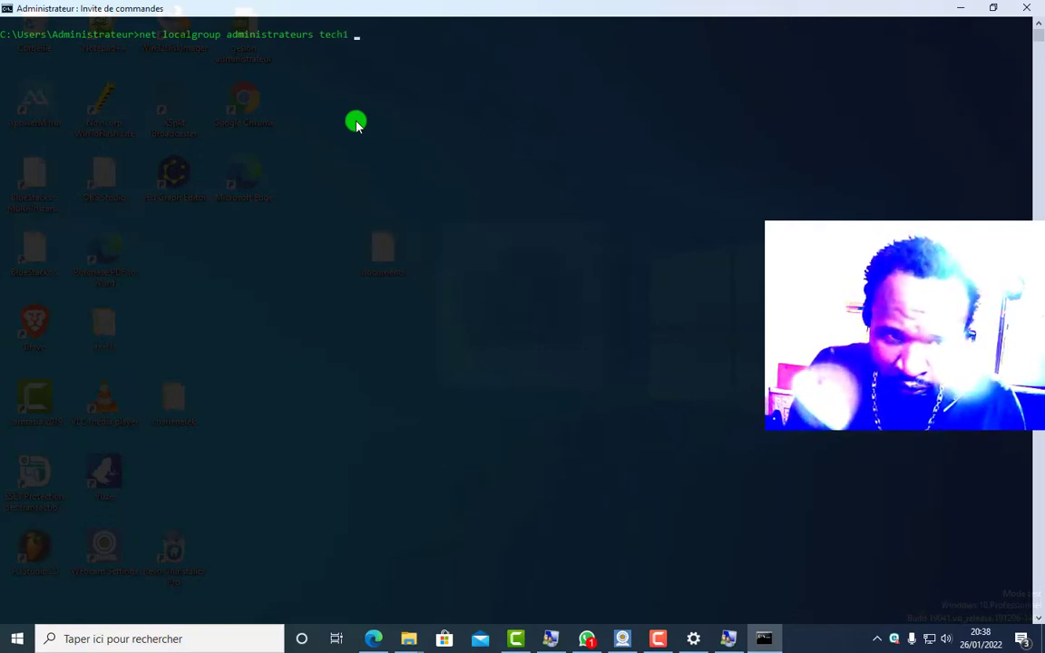
type("/")
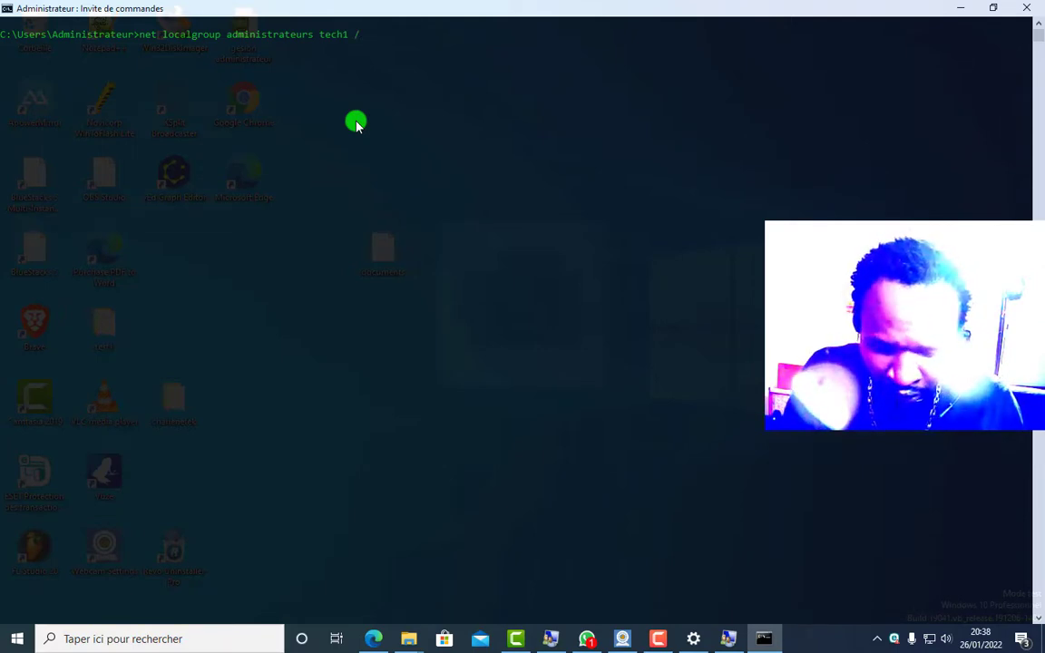
type("a")
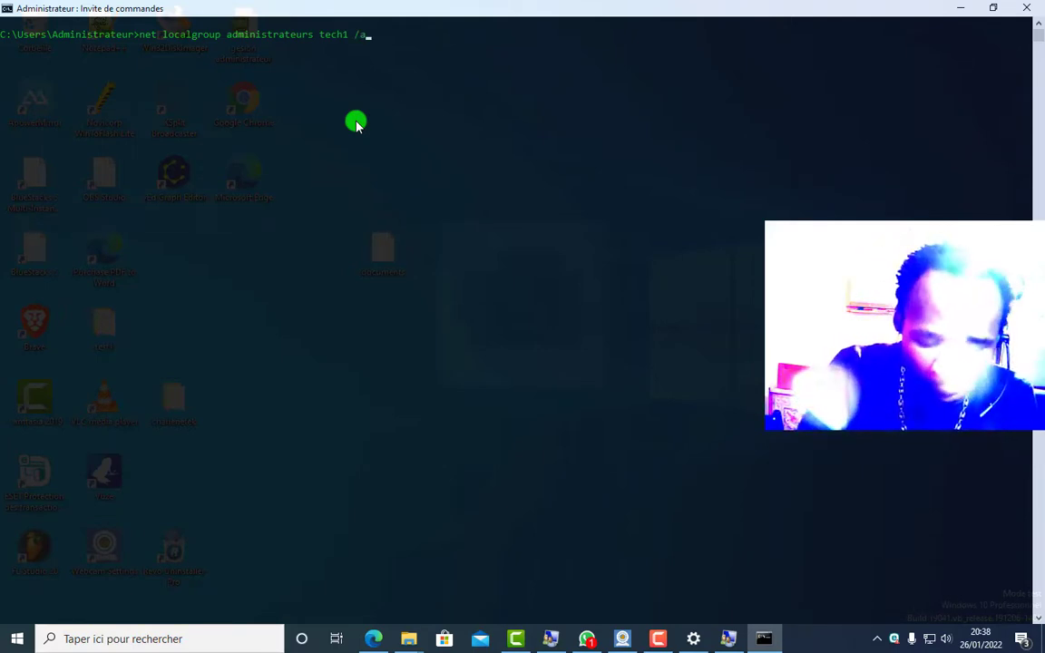
type("dd")
key("Return")
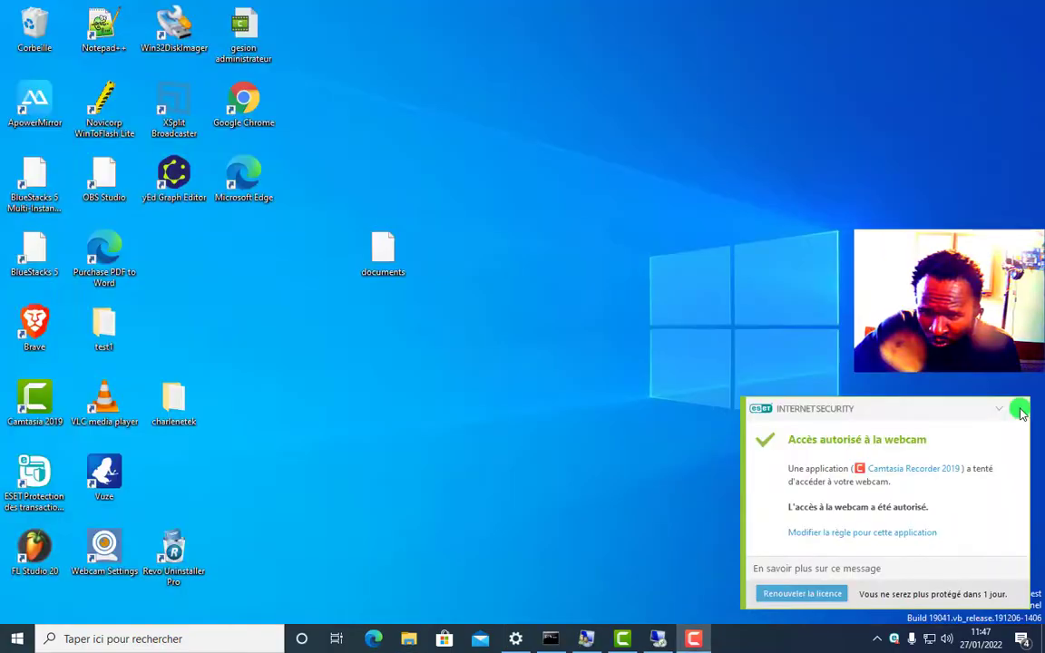
- Dismiss the ESET webcam notification, and bring up the open Invite de commandes window to close it
left_click(1020, 410)
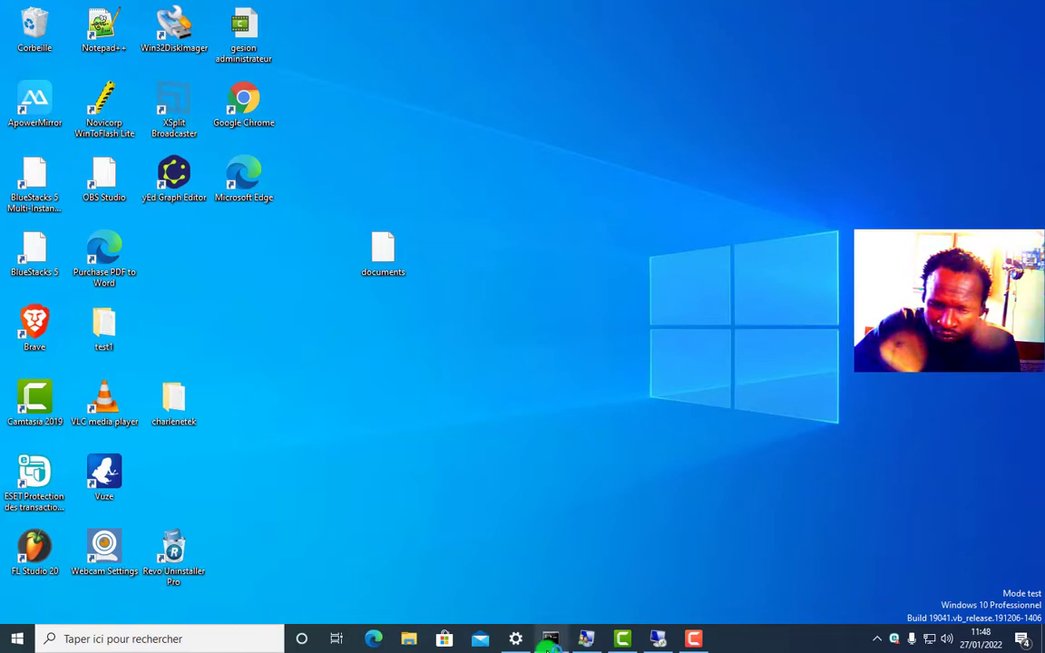
mouse_move(549, 644)
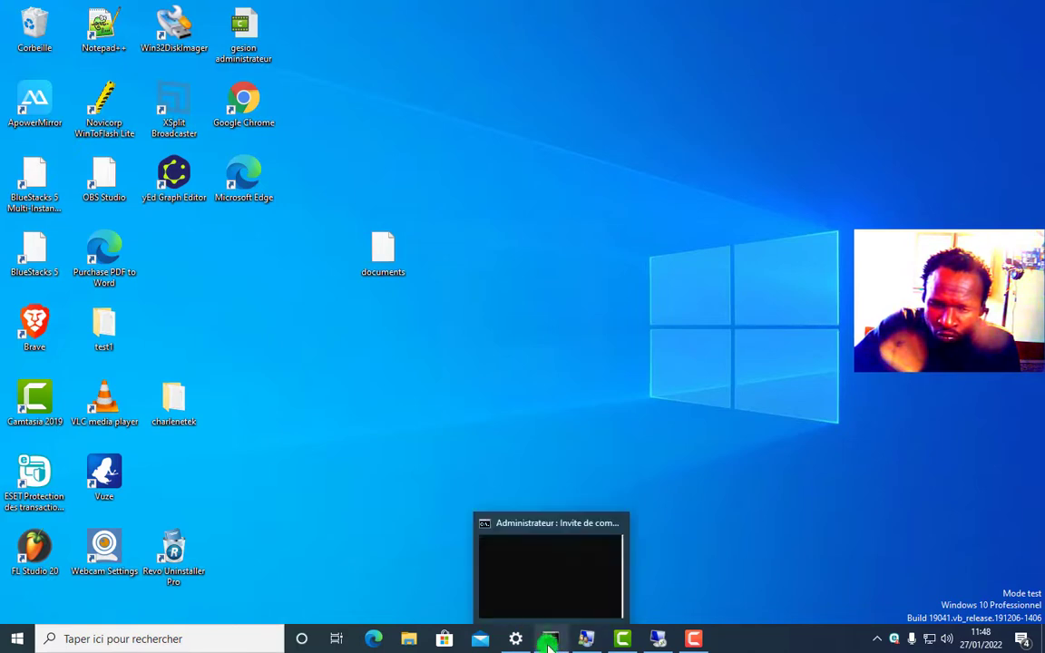
left_click(560, 585)
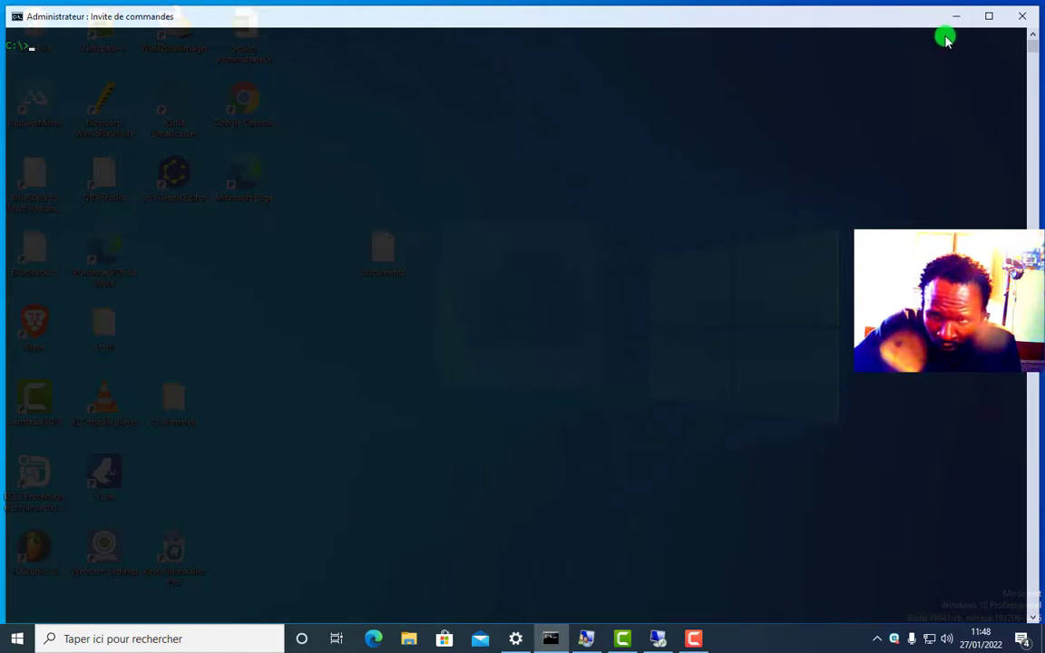
left_click(1023, 14)
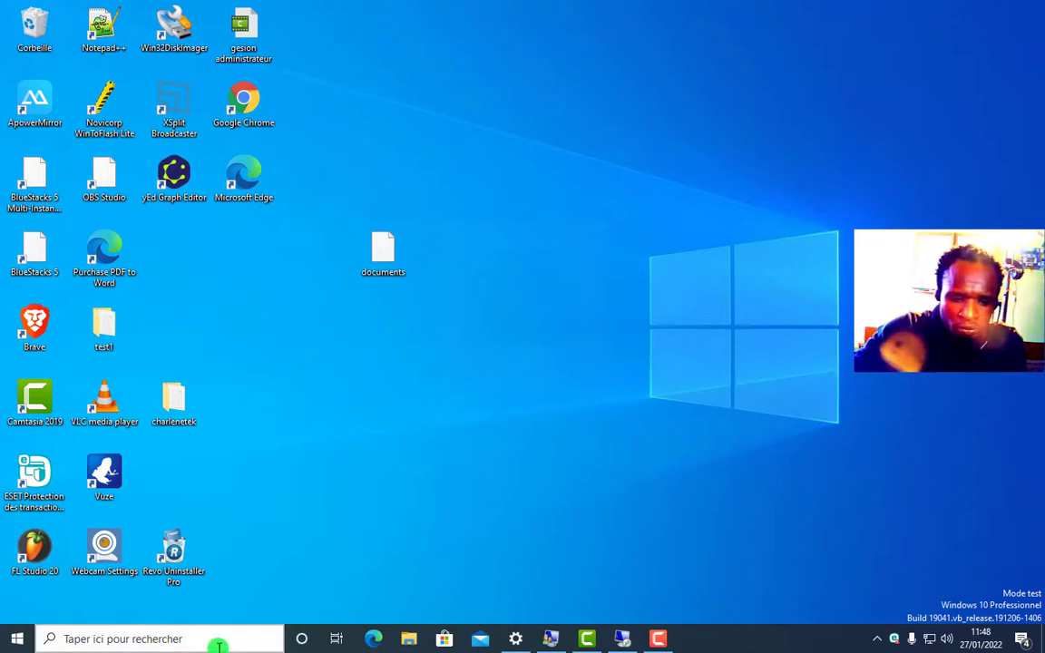
- Open the local users and groups console by running lusrmgr.msc and maximize its window
key("super+r")
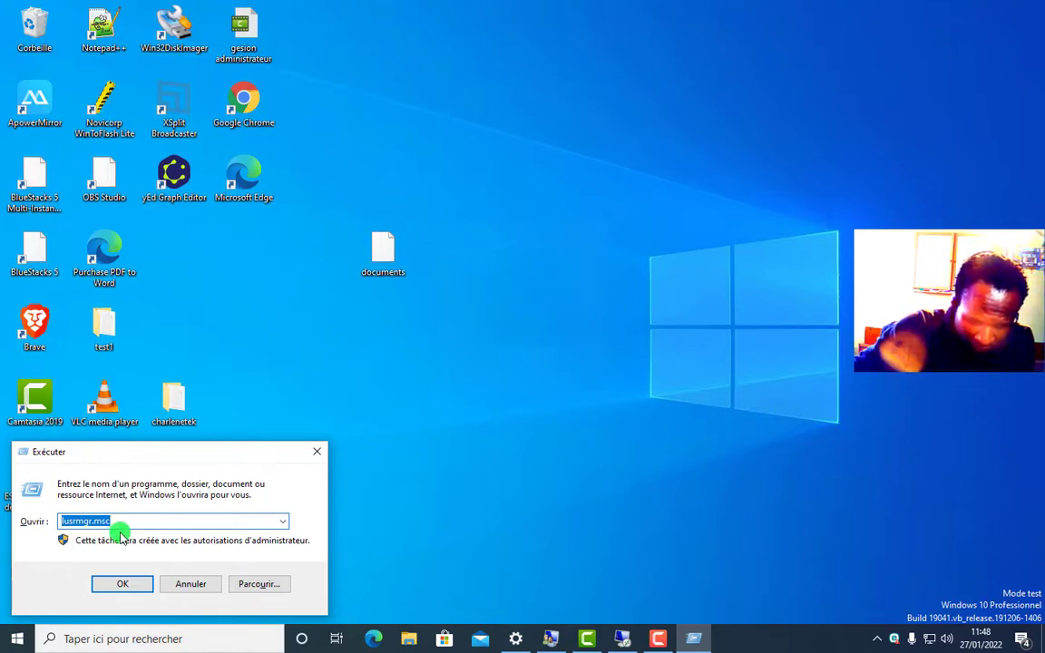
key("BackSpace")
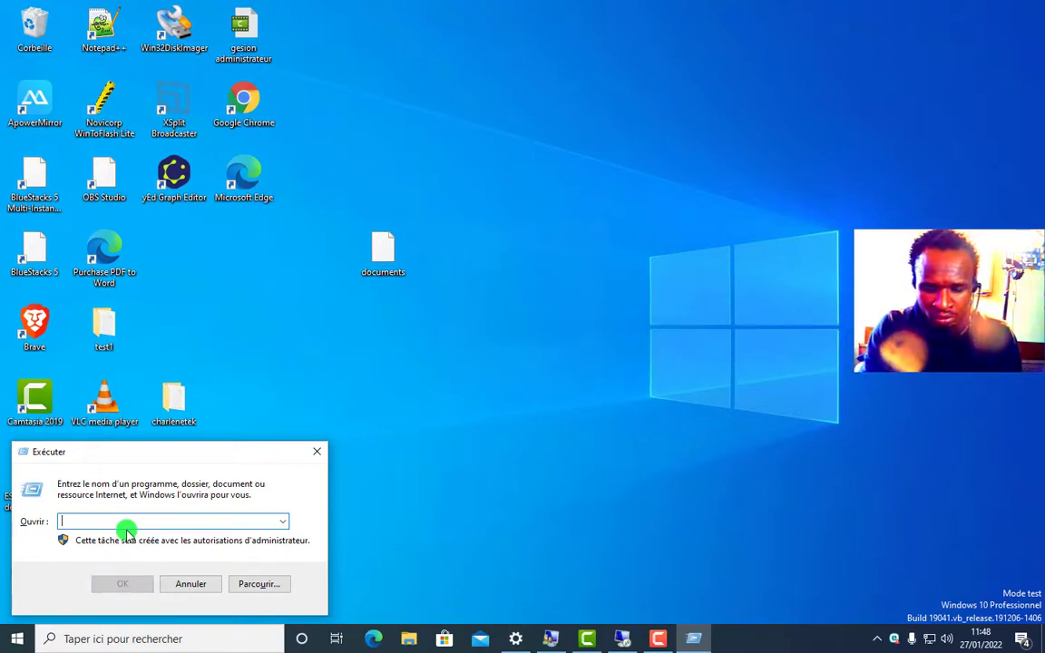
type("lus")
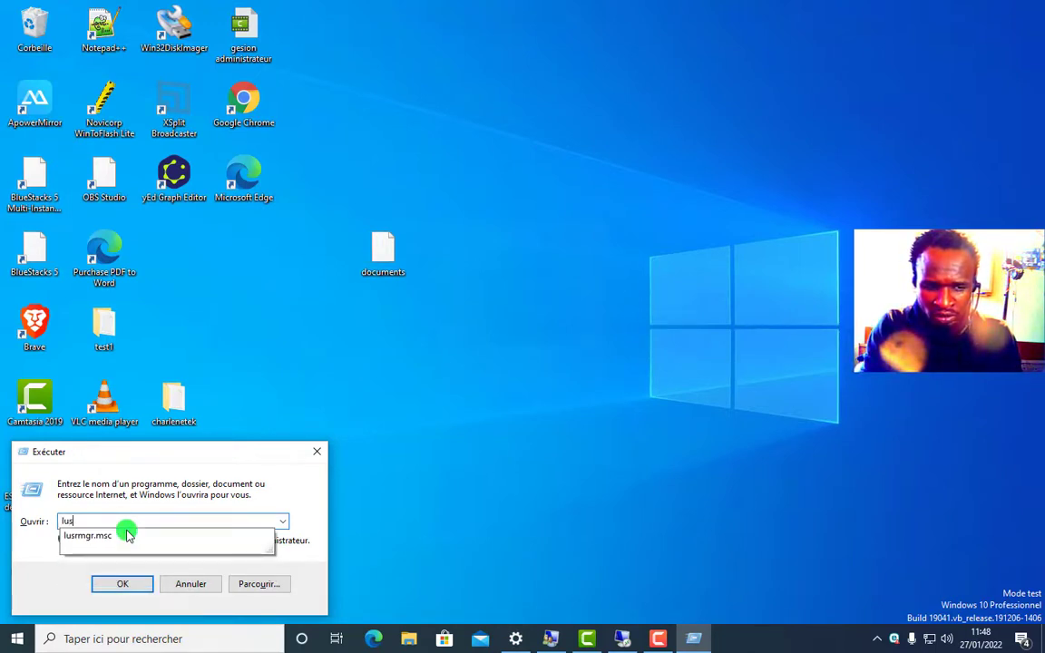
type("rmg")
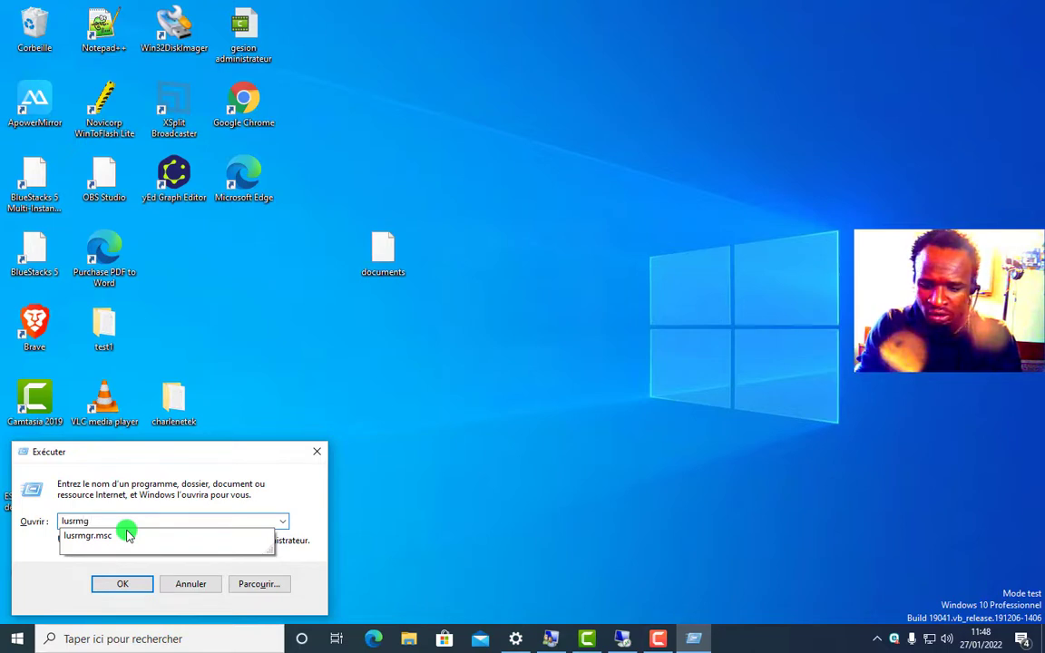
type("r.ms")
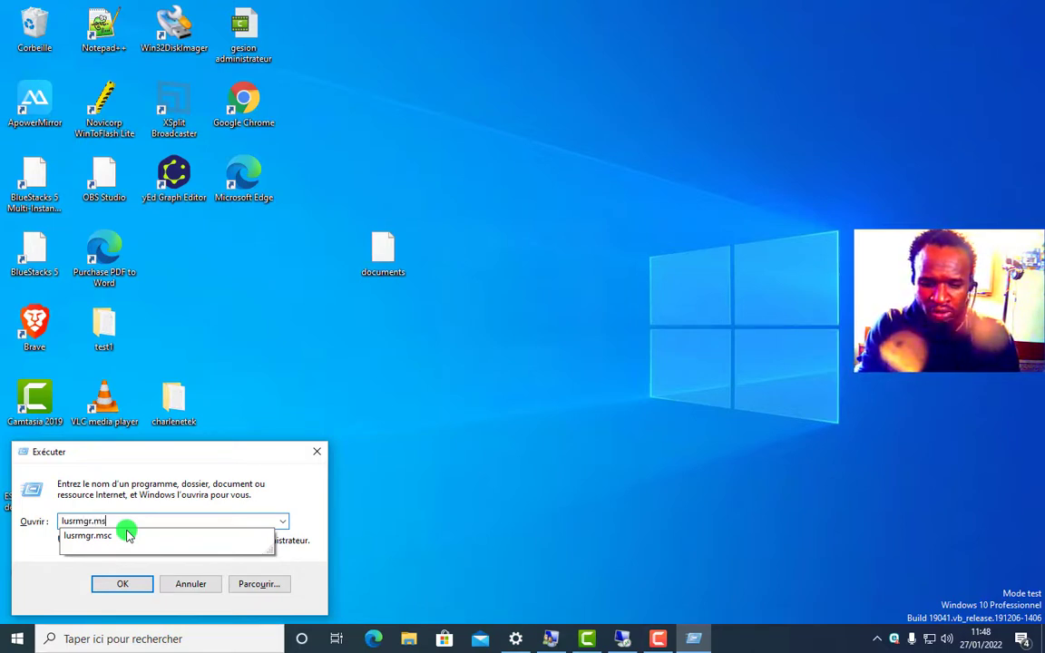
left_click(127, 536)
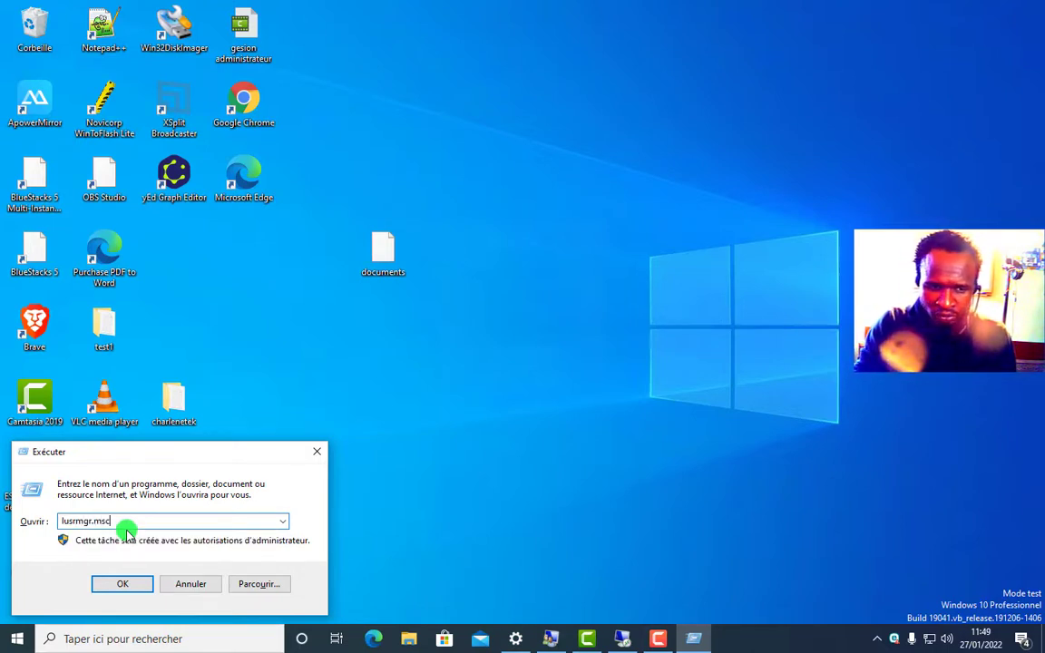
key("Return")
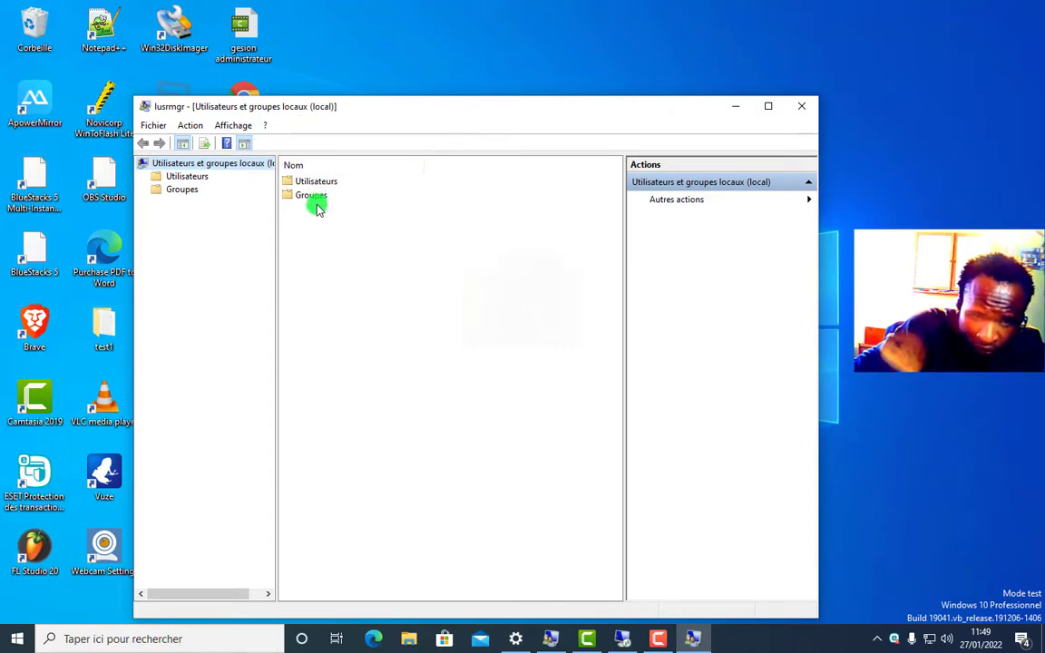
left_click(767, 106)
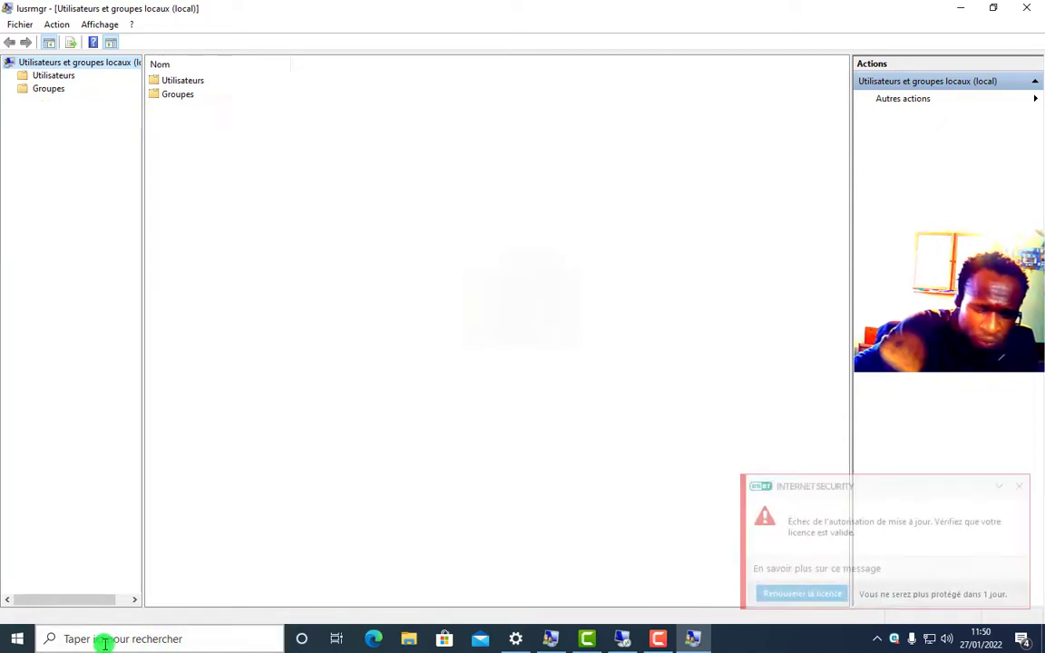
- Switch to Paramètres to review the accounts under Autres utilisateurs, and minimize it to return to lusrmgr
left_click(514, 640)
scroll(331, 486, "down", 3)
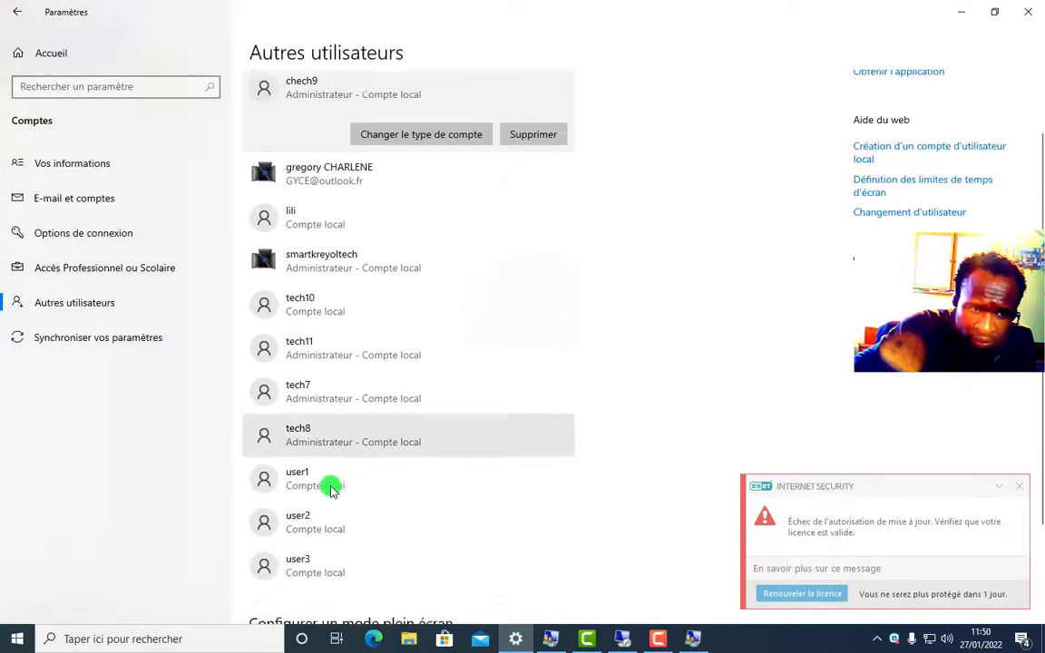
scroll(1038, 128, "up", 3)
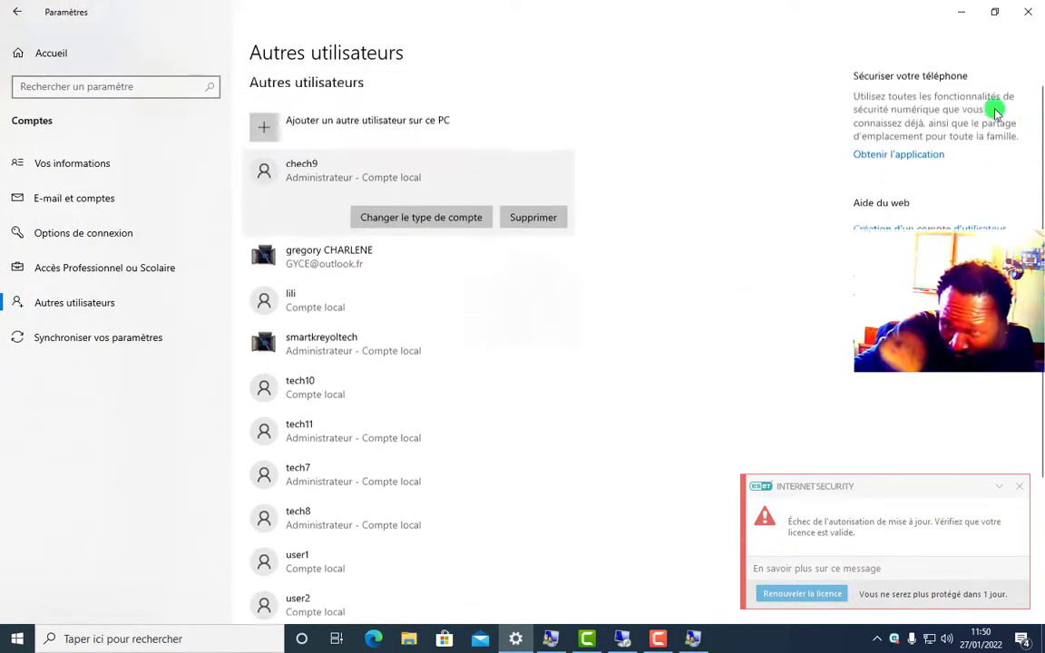
left_click(974, 11)
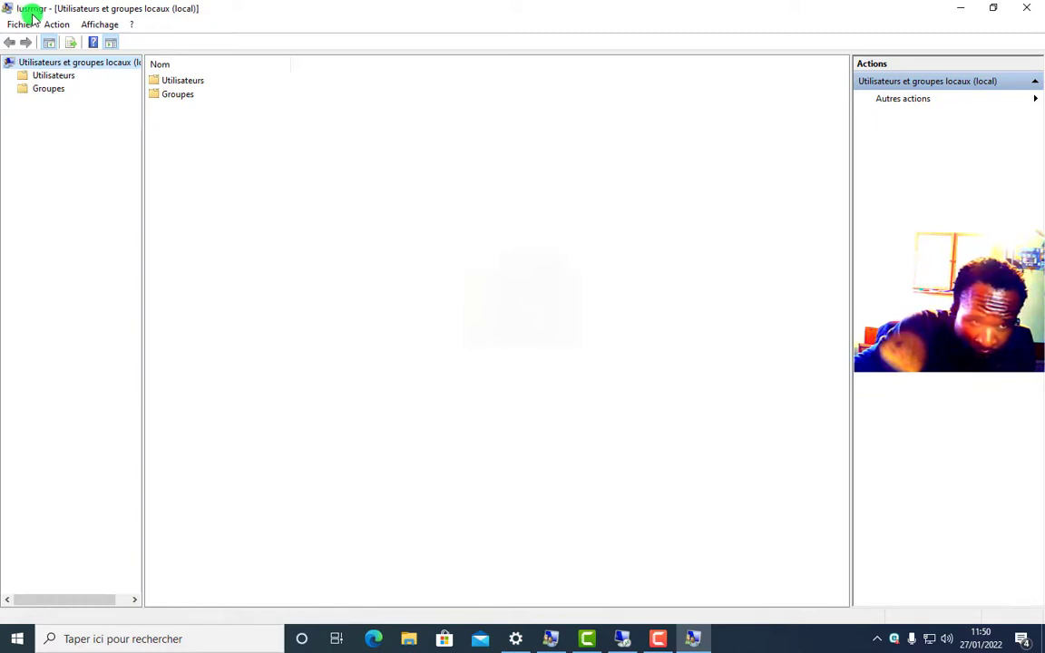
- Examine the local accounts in Utilisateurs and the groups in Groupes, including the actions available for groups
left_click(54, 76)
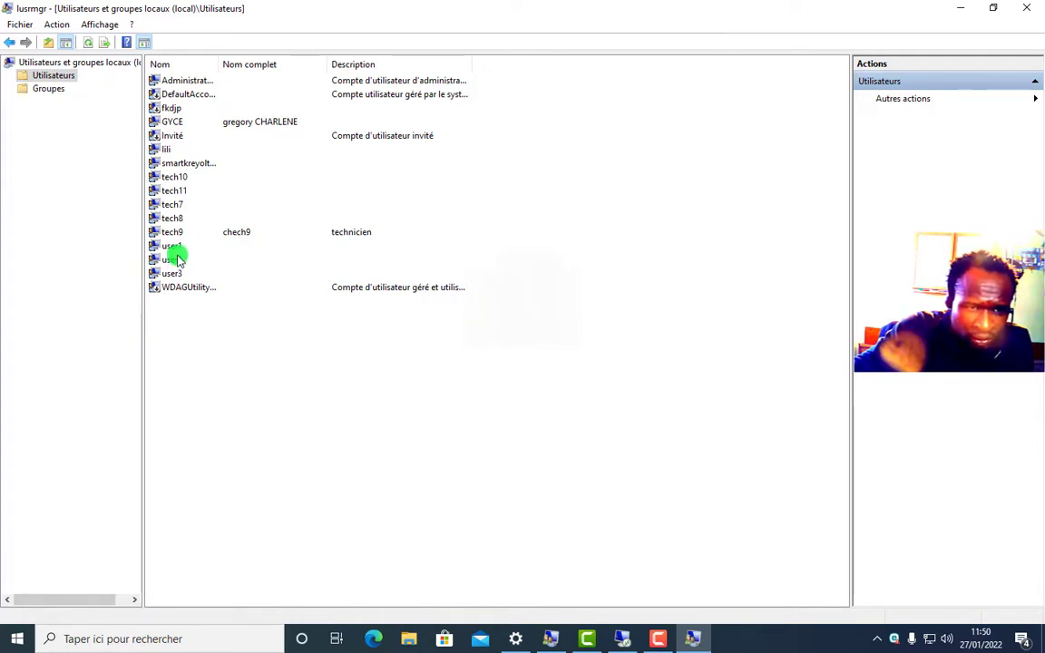
left_click(33, 88)
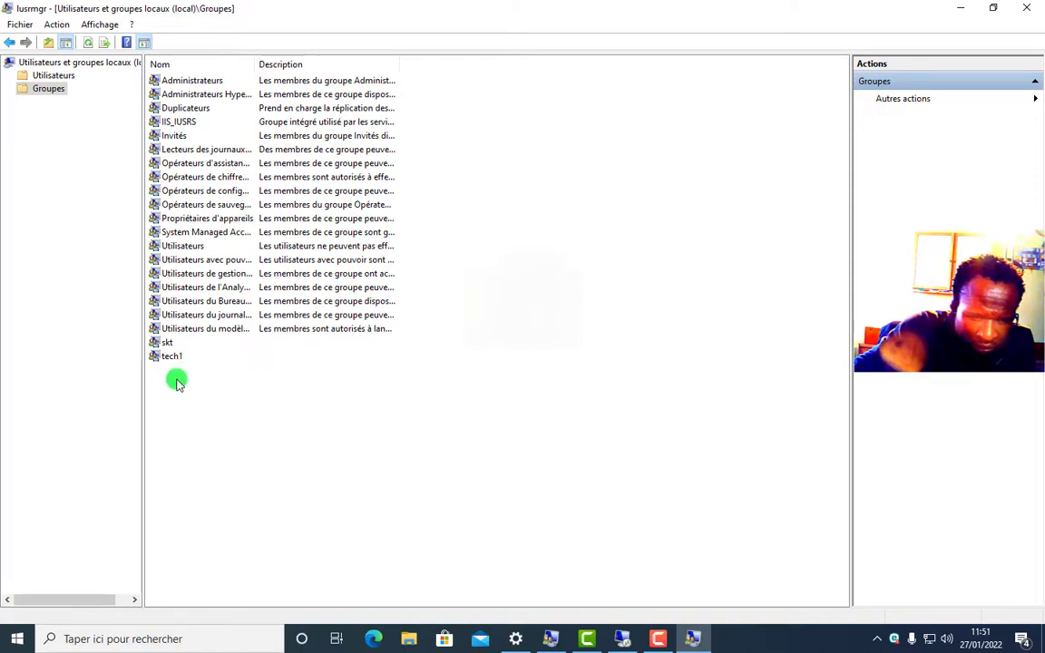
left_click(196, 342)
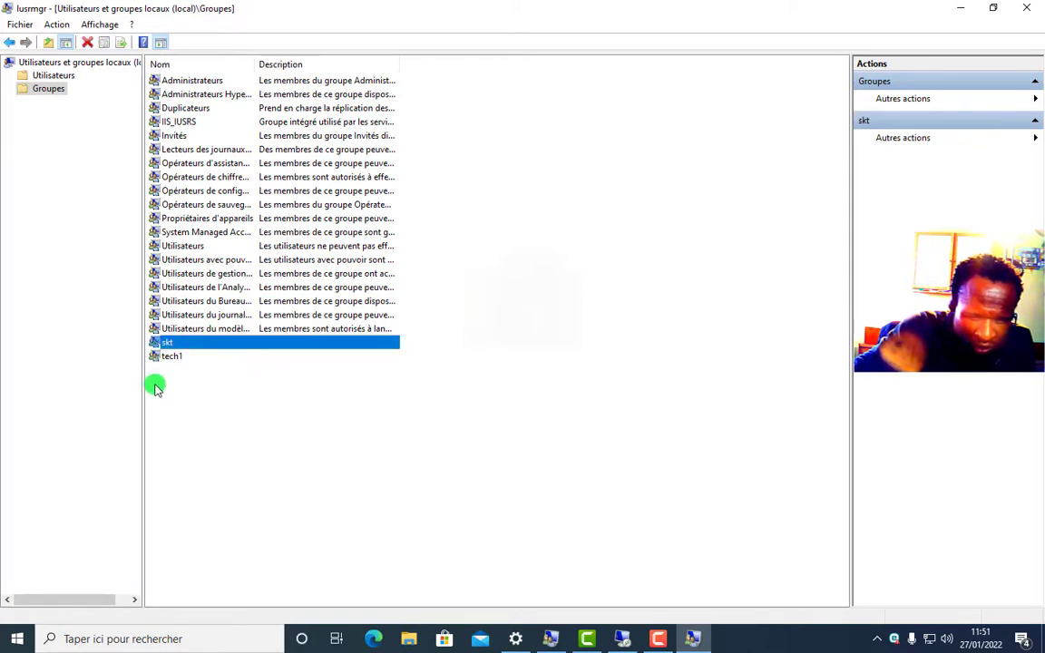
left_click(154, 387)
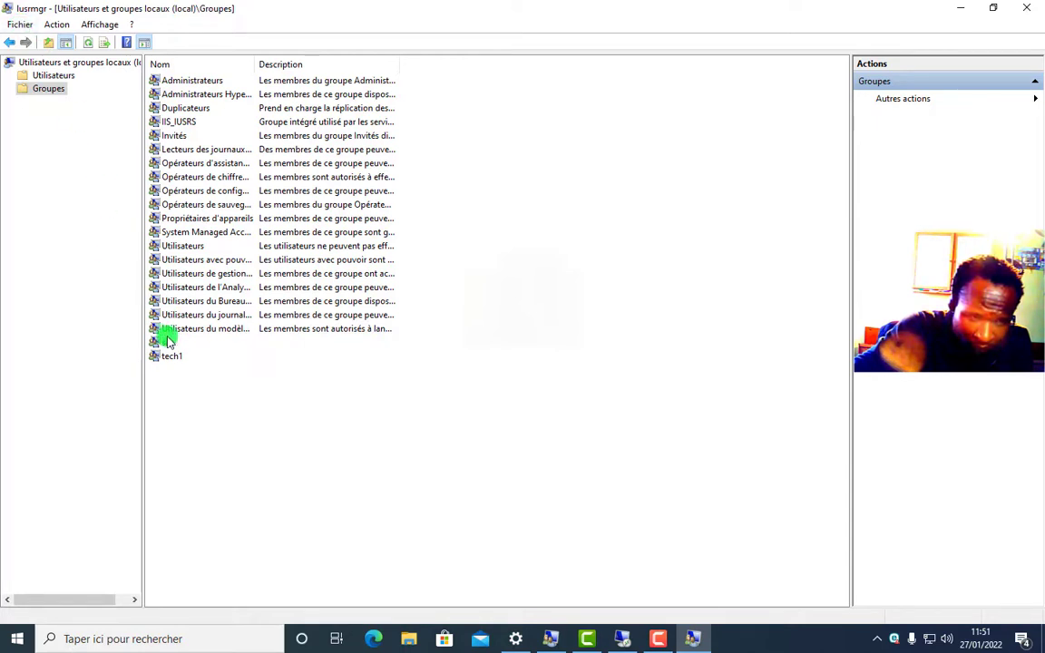
left_click(55, 23)
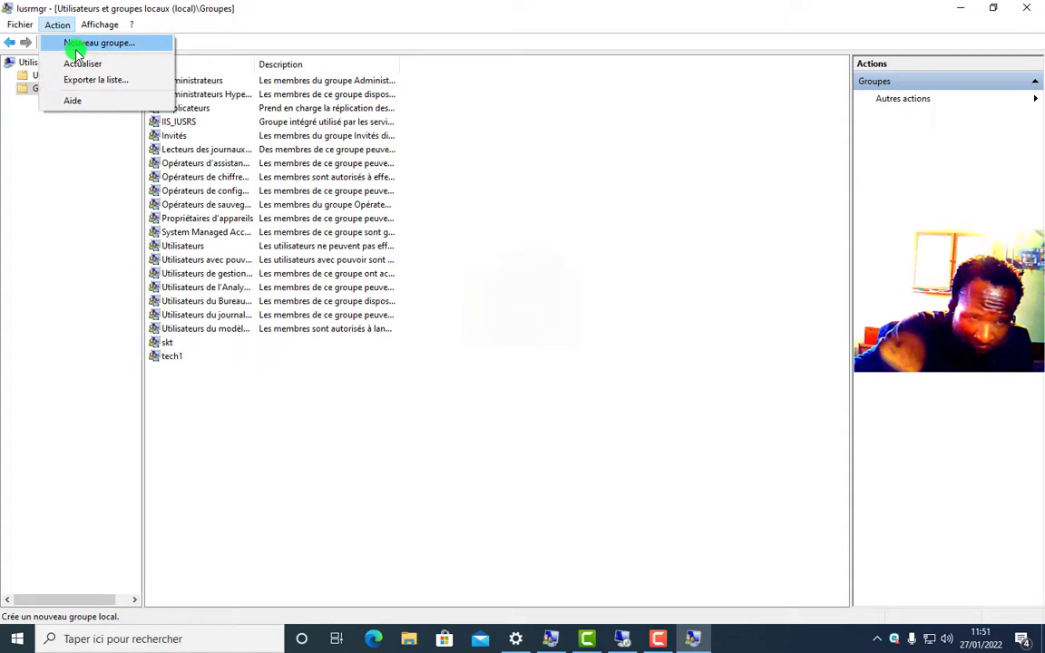
left_click(218, 18)
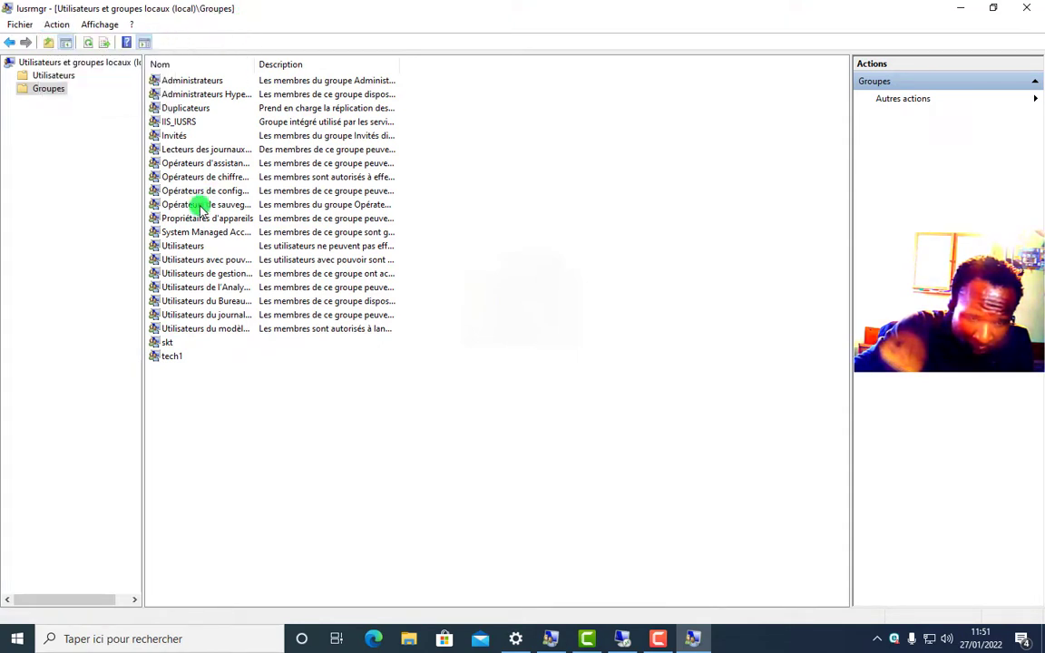
- Inspect the tech1 group's properties and member list, and close the dialog without changes
double_click(172, 356)
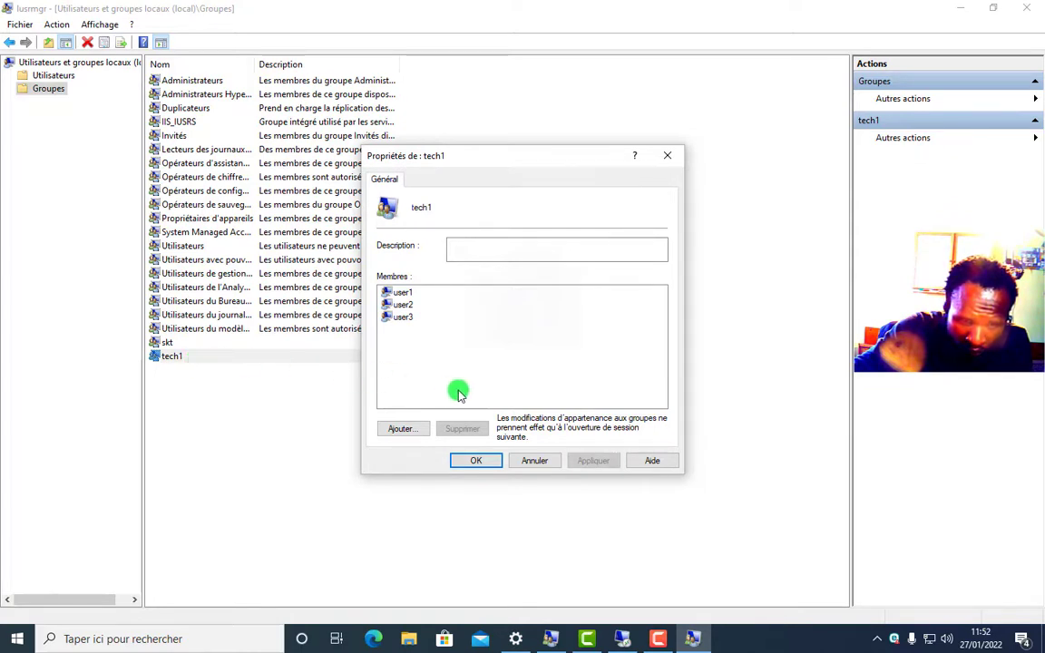
left_click(667, 155)
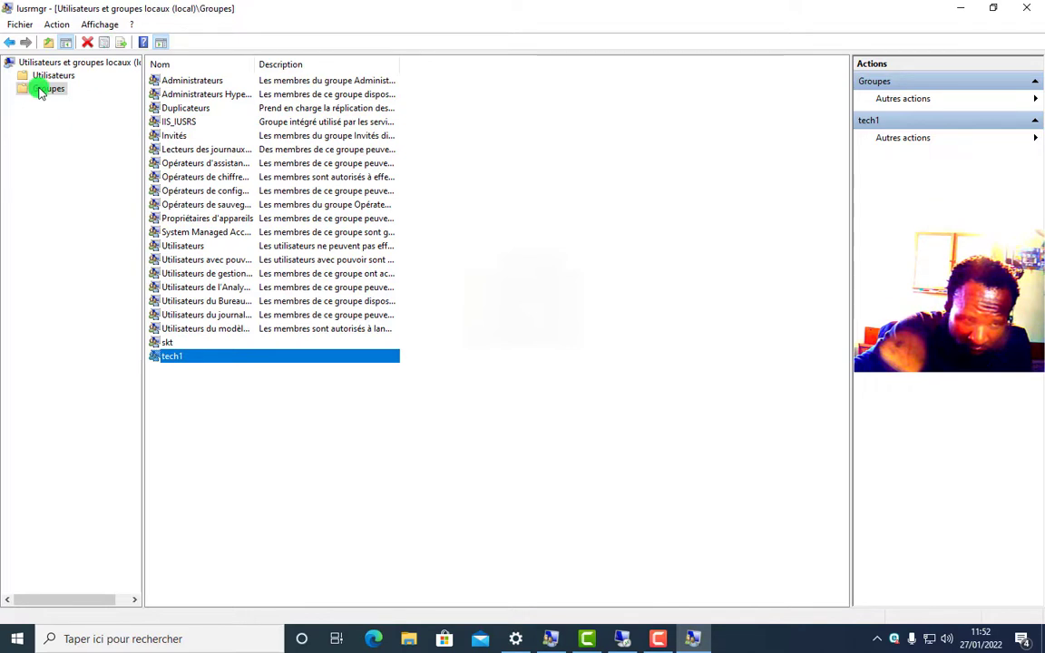
left_click(67, 28)
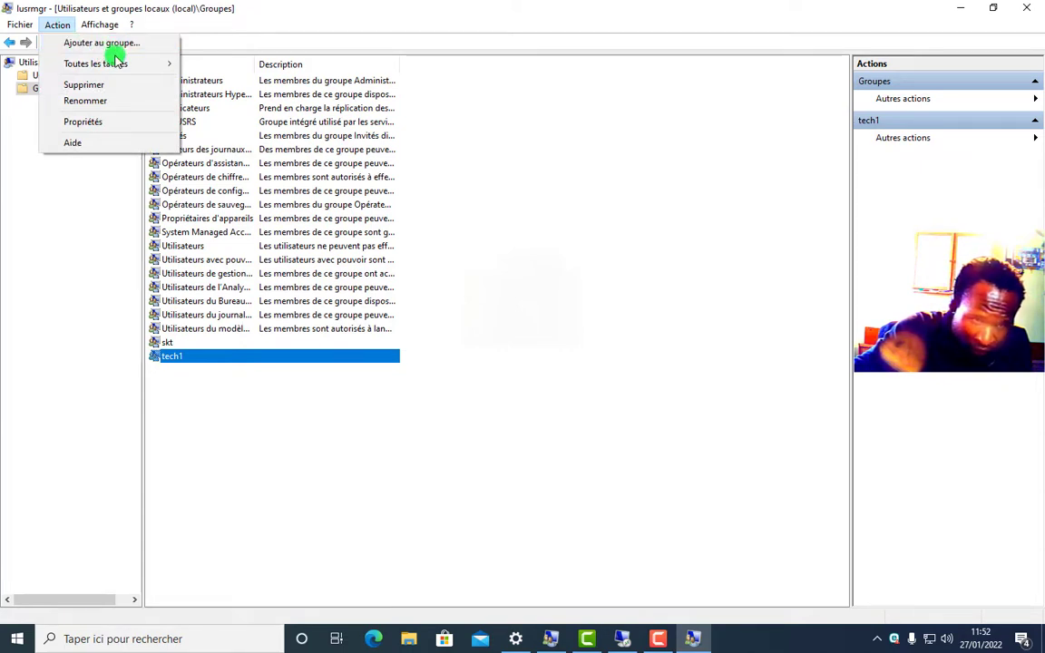
mouse_move(121, 65)
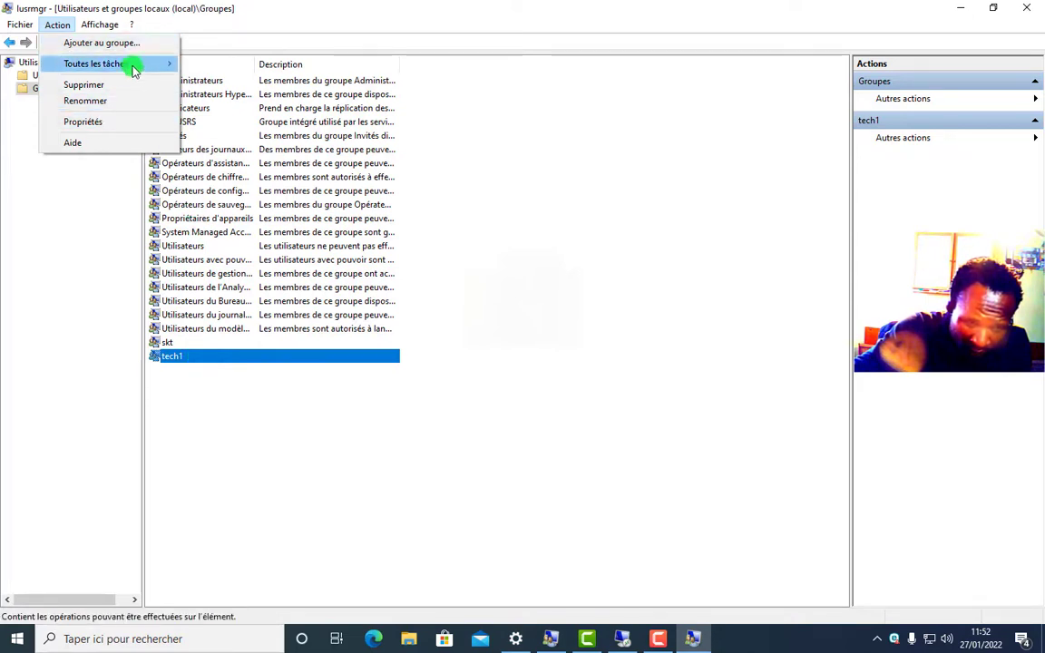
left_click(98, 124)
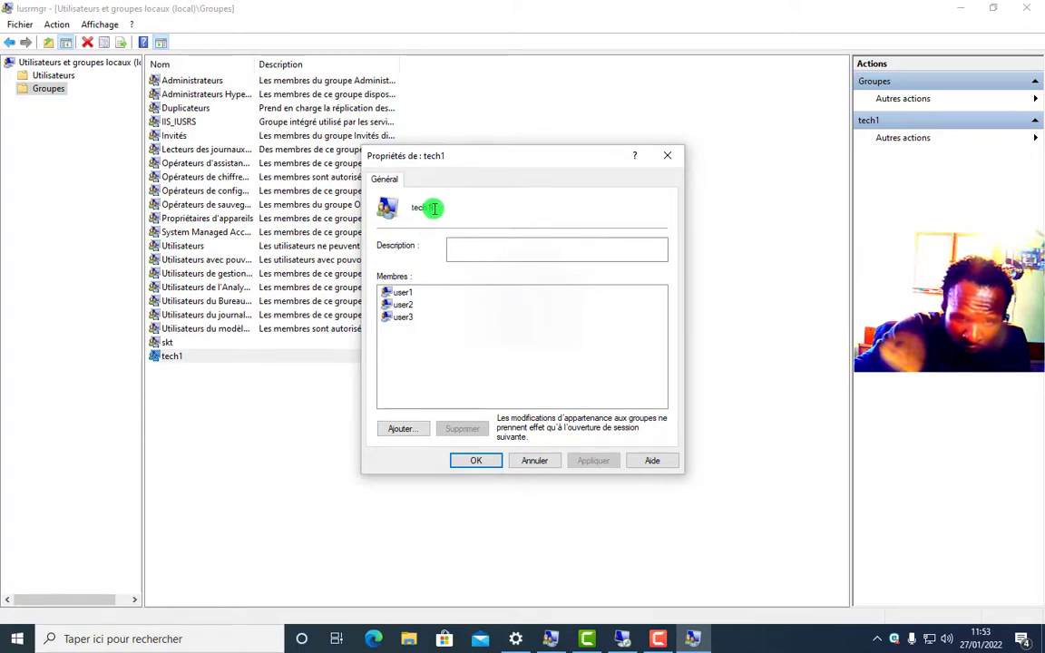
double_click(432, 209)
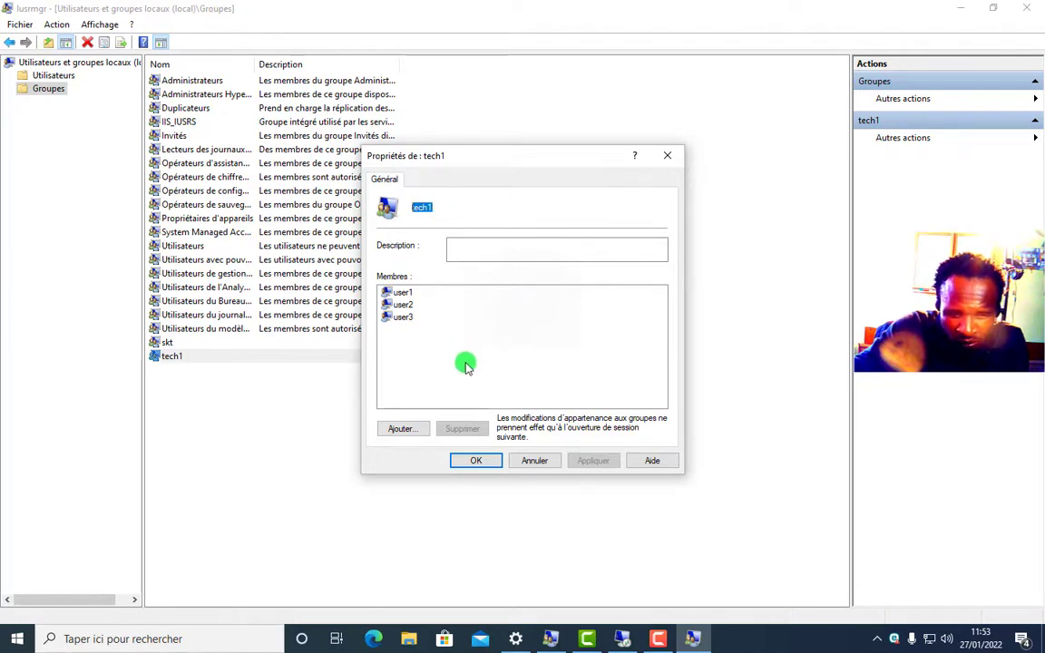
left_click(667, 156)
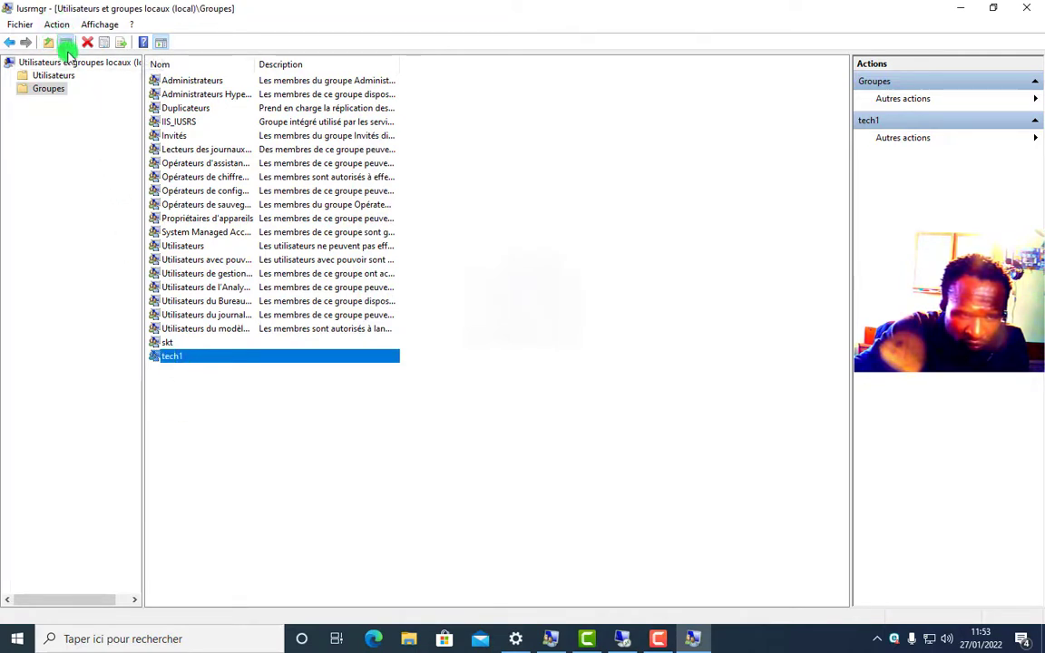
- Start a new local group in Groupes and name it tech2
left_click(196, 488)
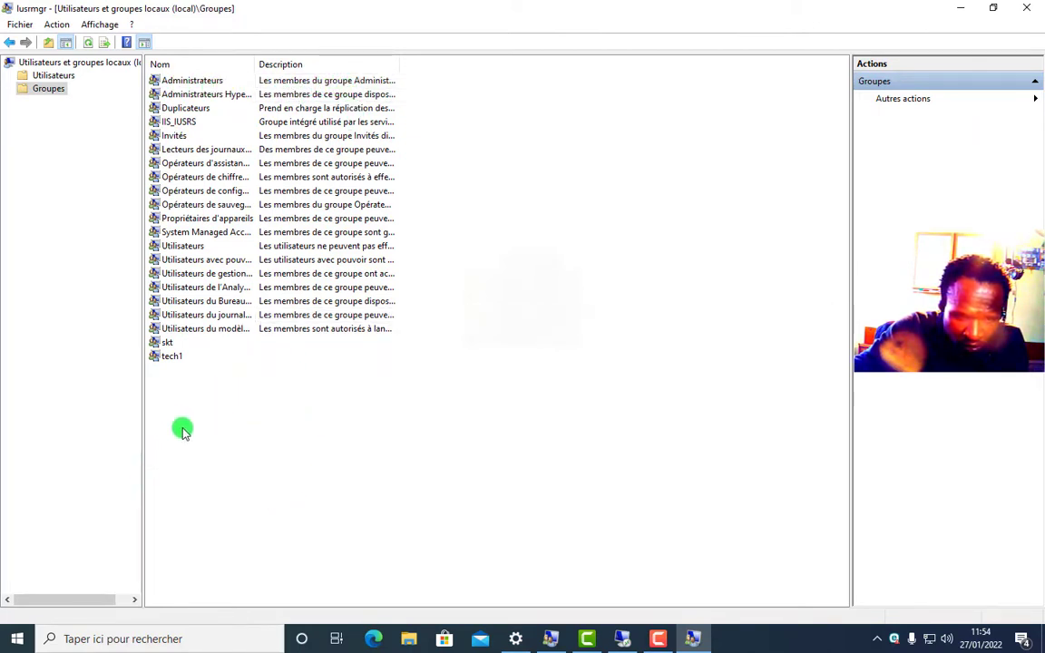
left_click(55, 24)
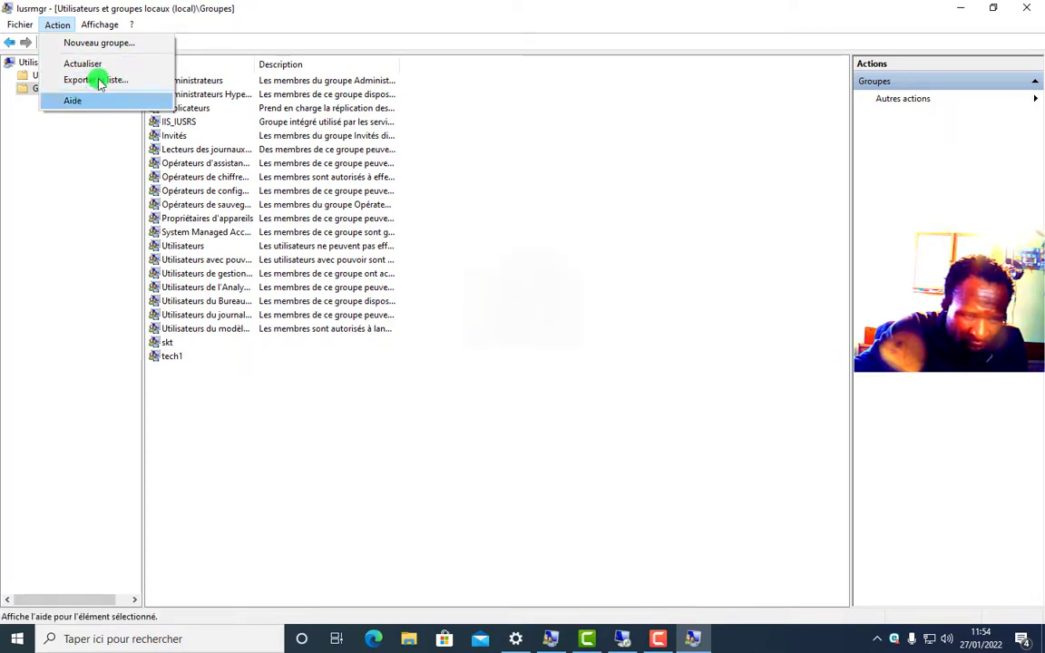
left_click(106, 52)
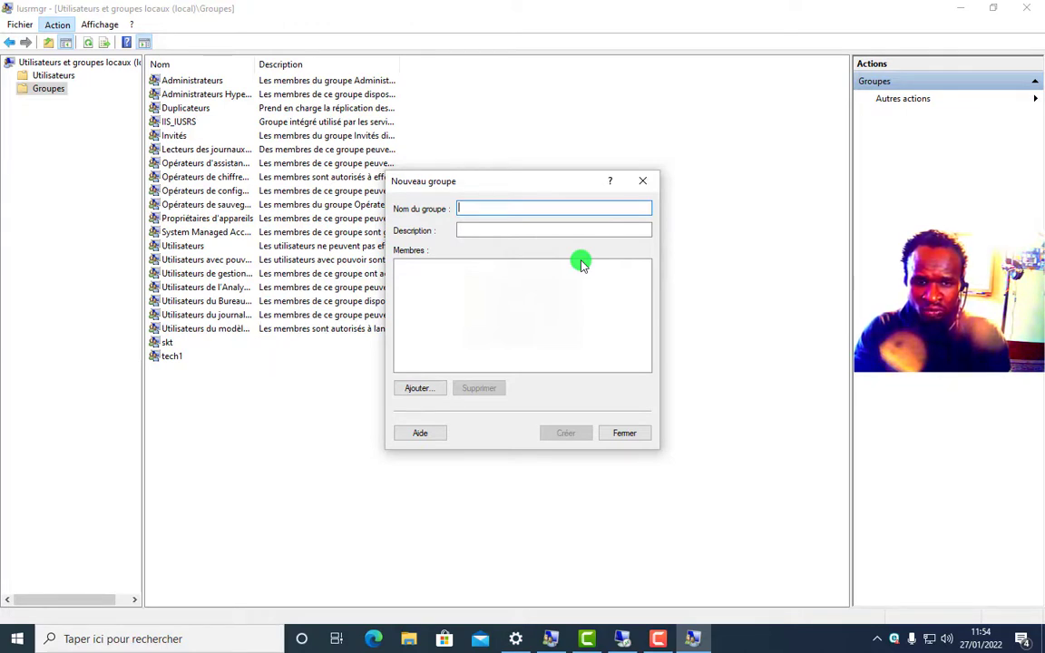
type("tech")
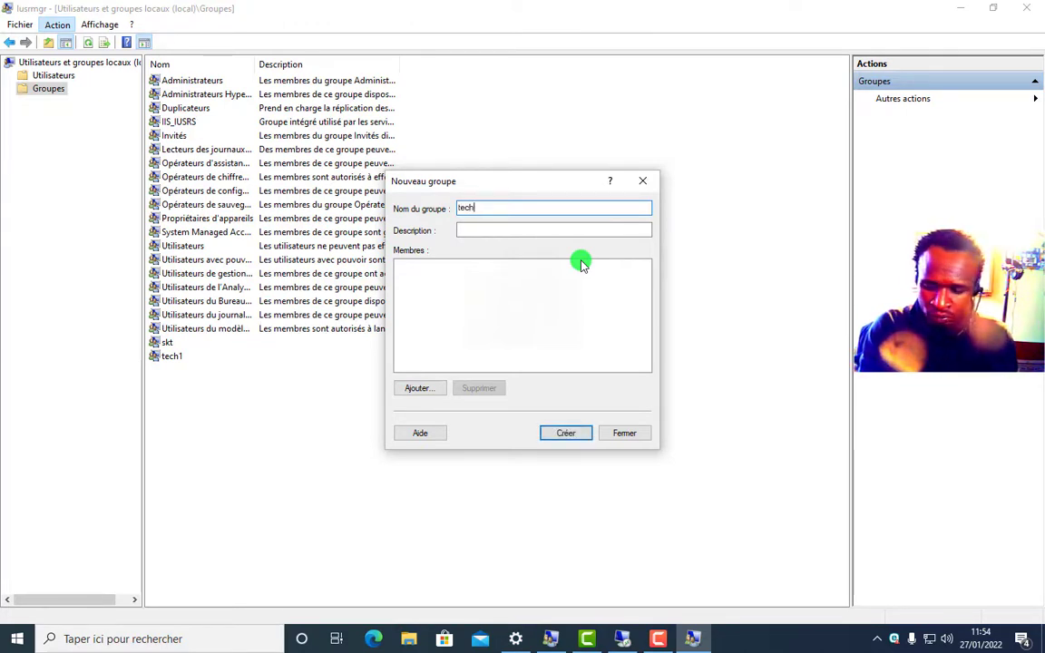
type("2")
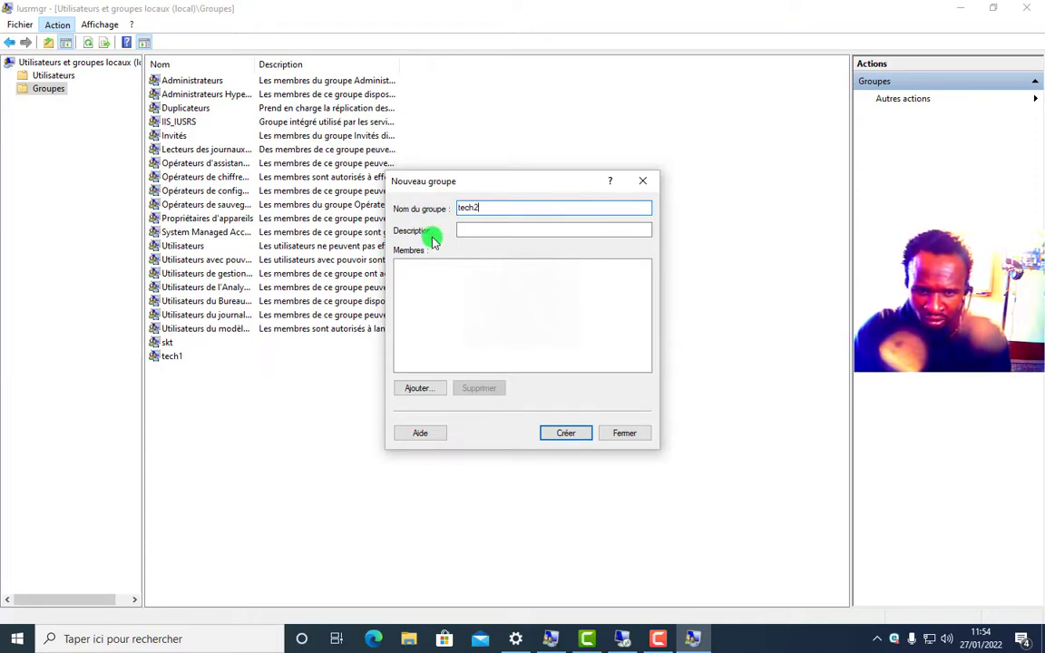
- Enter "tech nivau 2" as the description of the new group
left_click(474, 230)
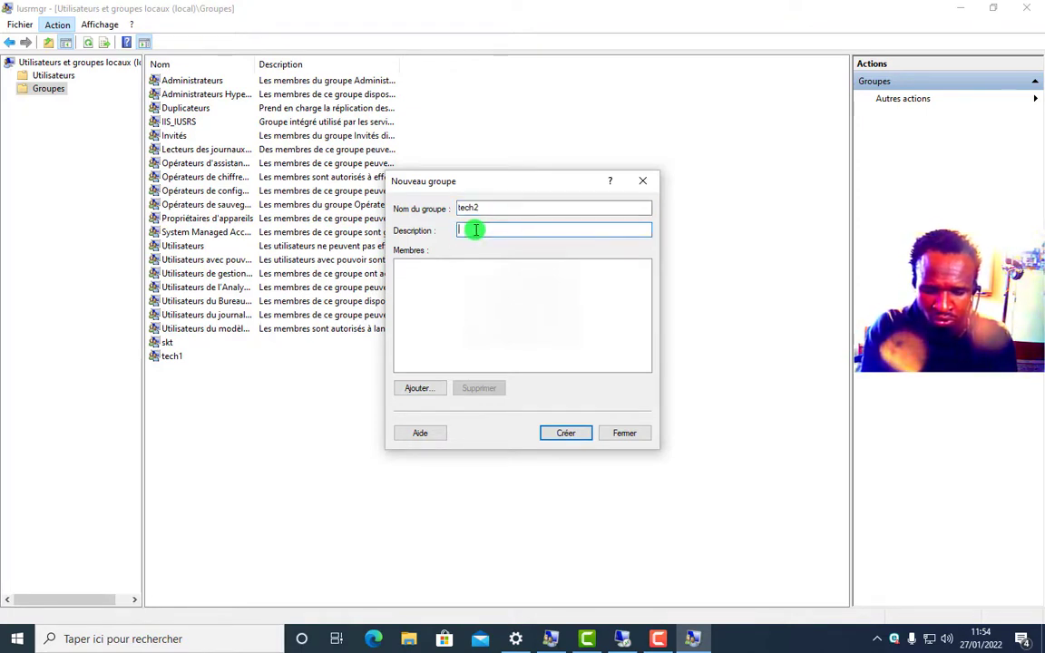
type("te")
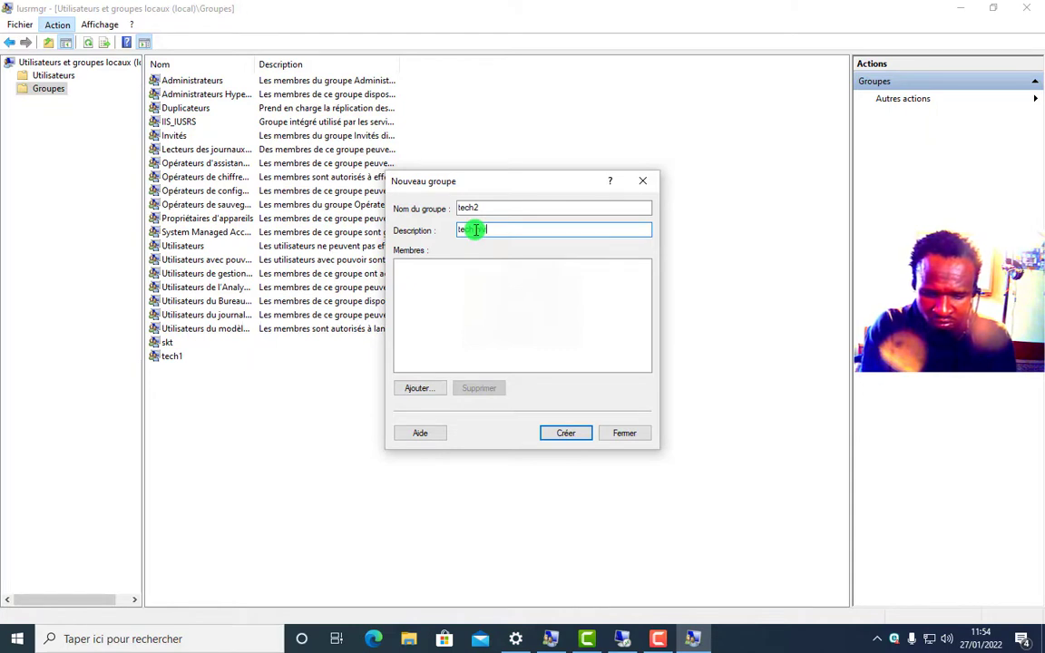
type("ux")
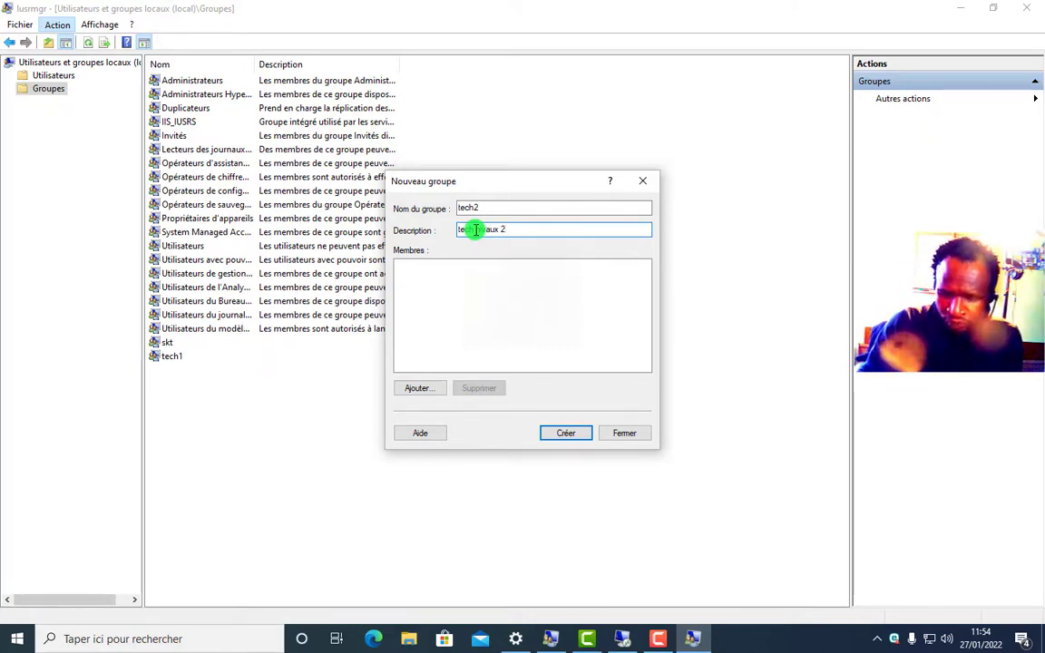
key("BackSpace")
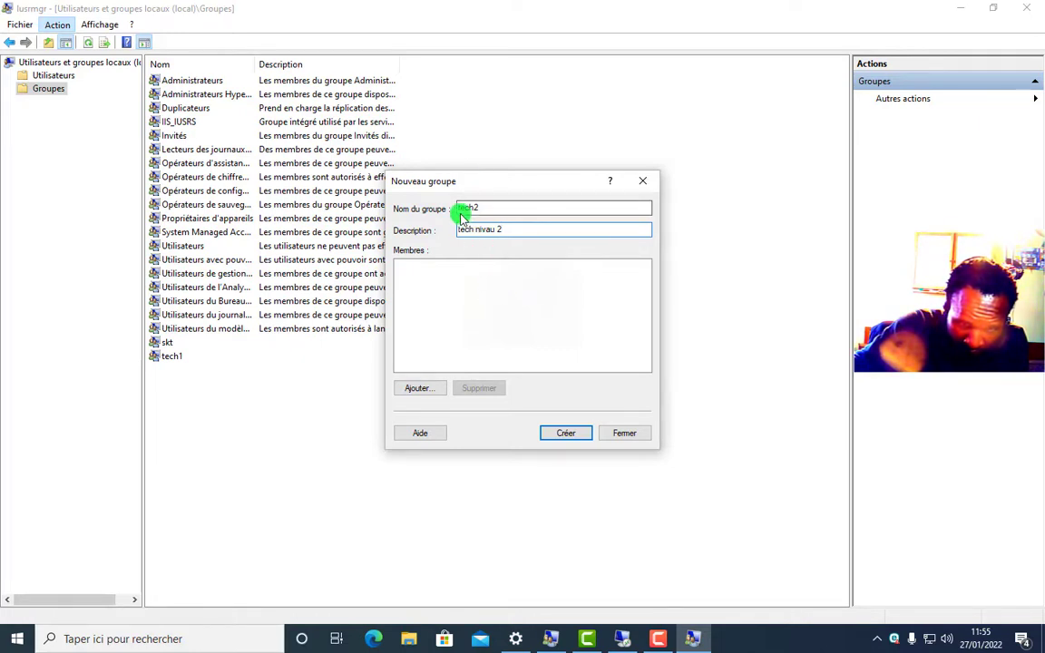
left_click_drag(462, 230, 490, 230)
left_click(499, 237)
left_click(501, 243)
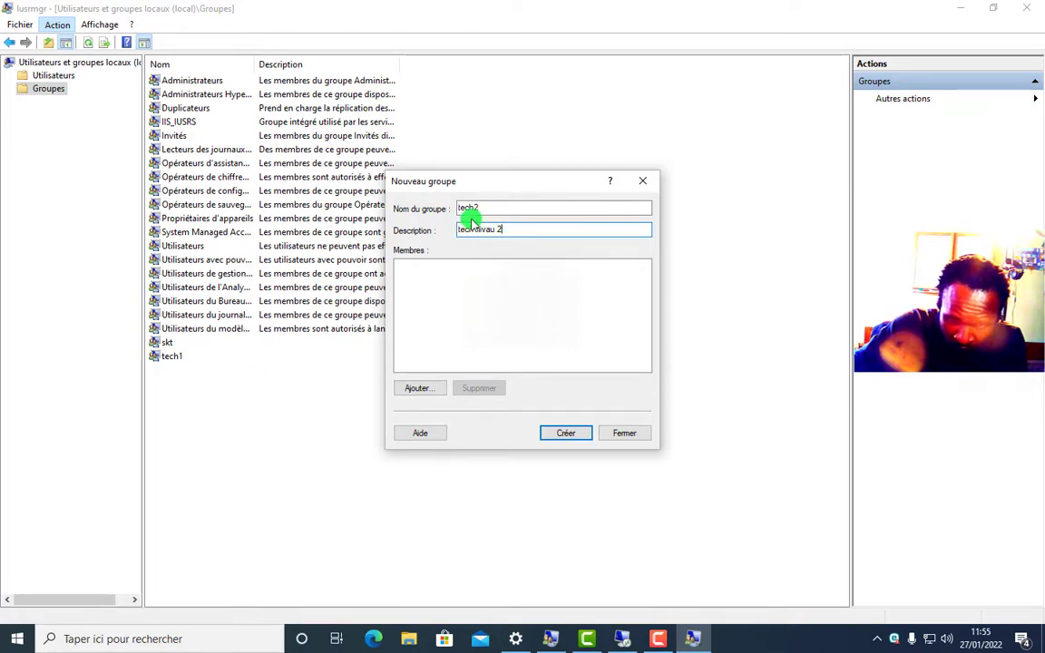
left_click_drag(471, 222, 503, 238)
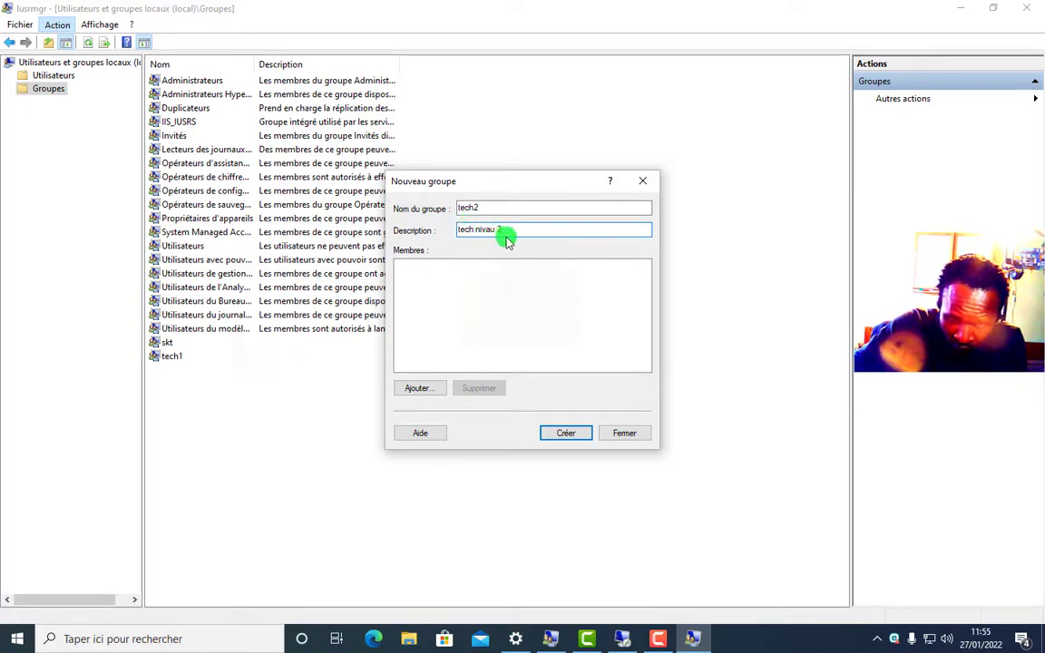
left_click(502, 239)
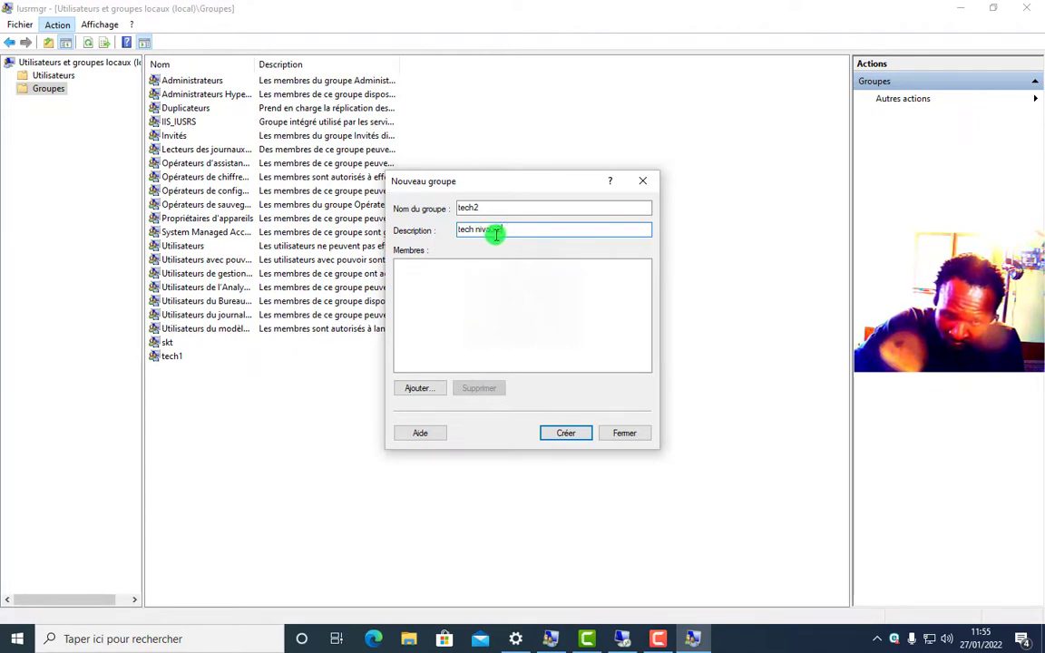
left_click_drag(518, 228, 459, 228)
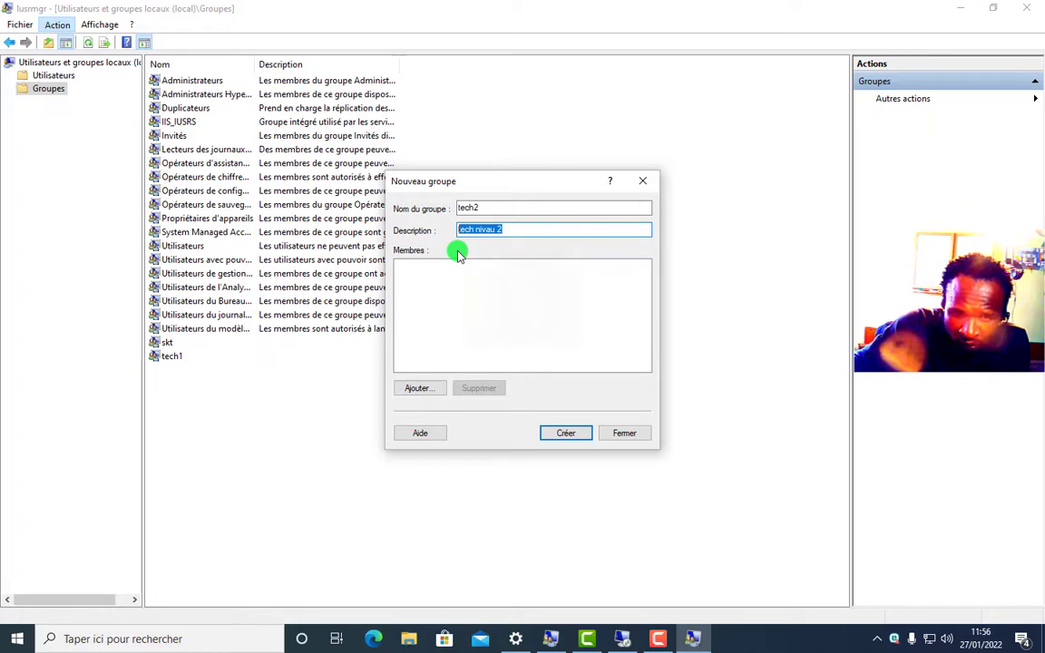
left_click(513, 231)
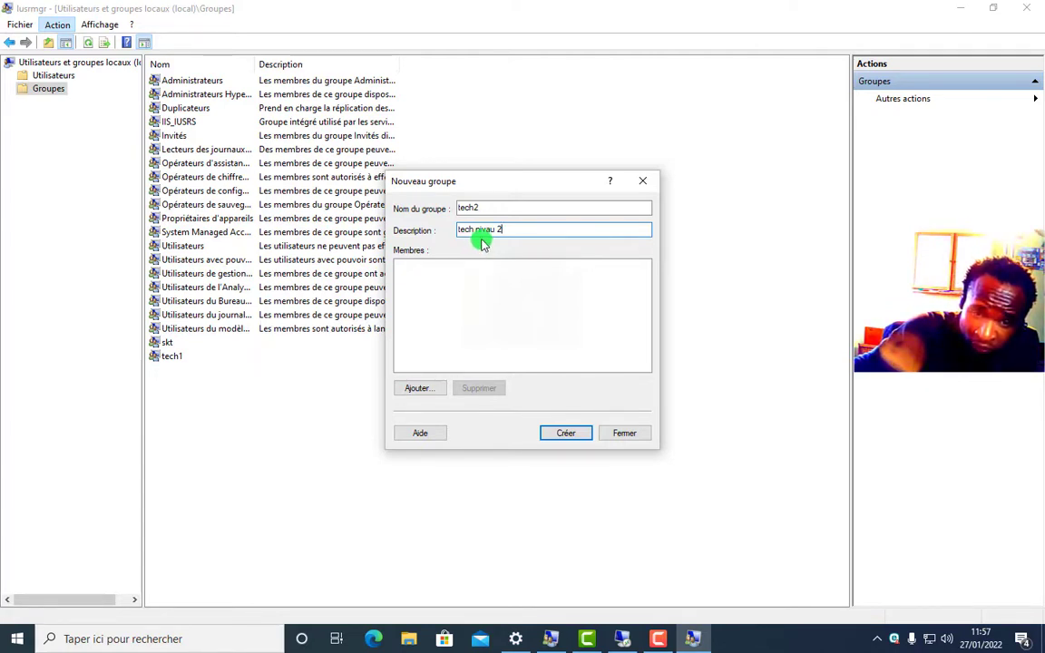
left_click(491, 230)
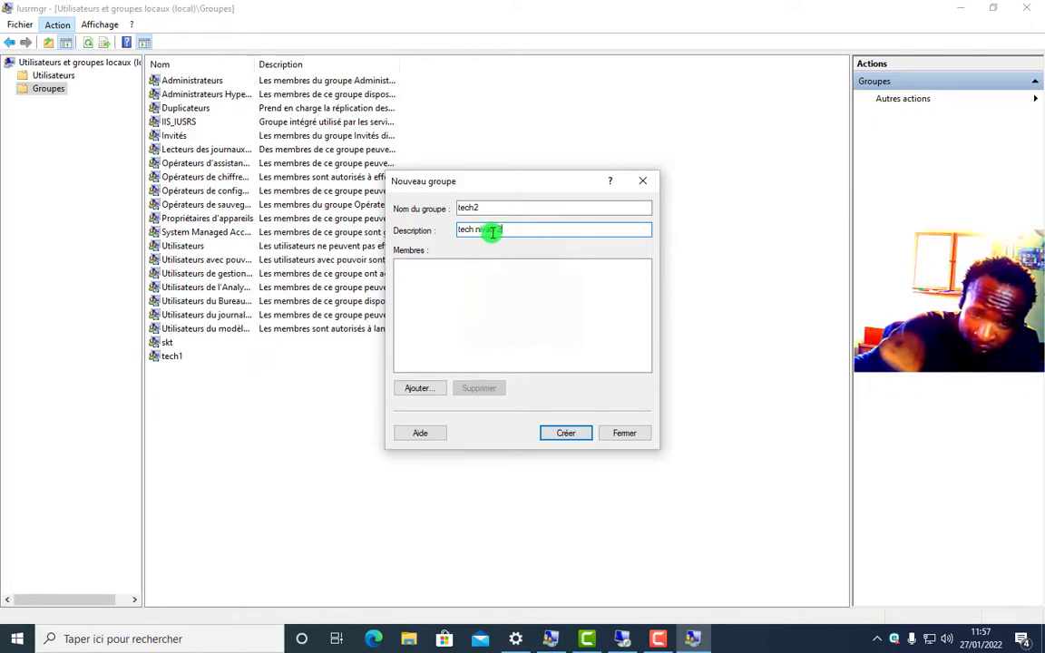
type("e")
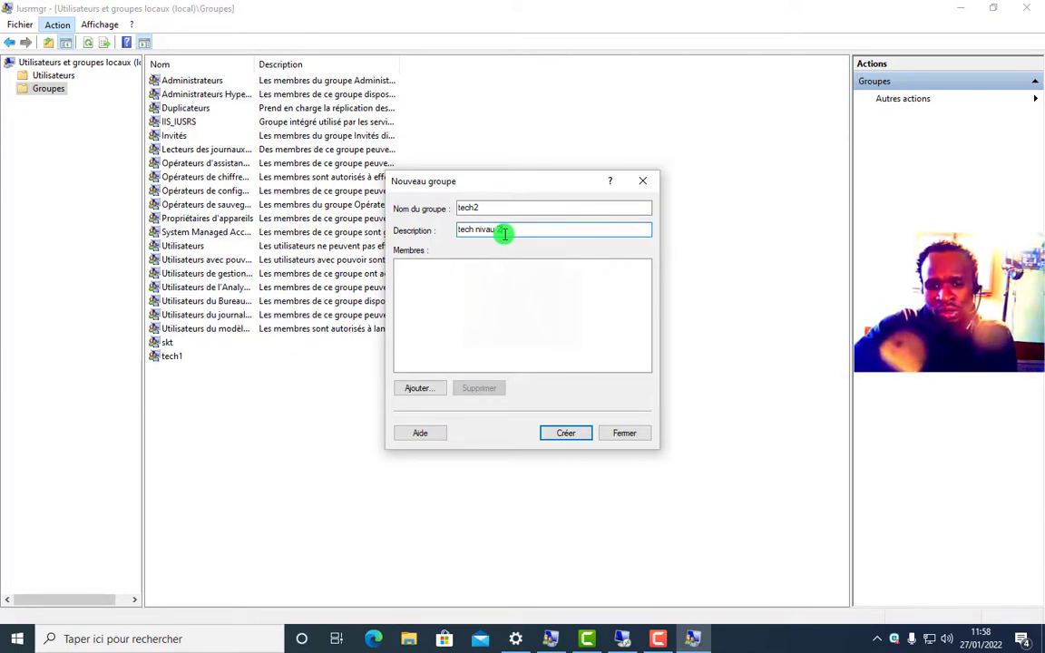
- Complete the tech2 group's description as "tech nivau 2", create the group and close the new-group dialog
type("2")
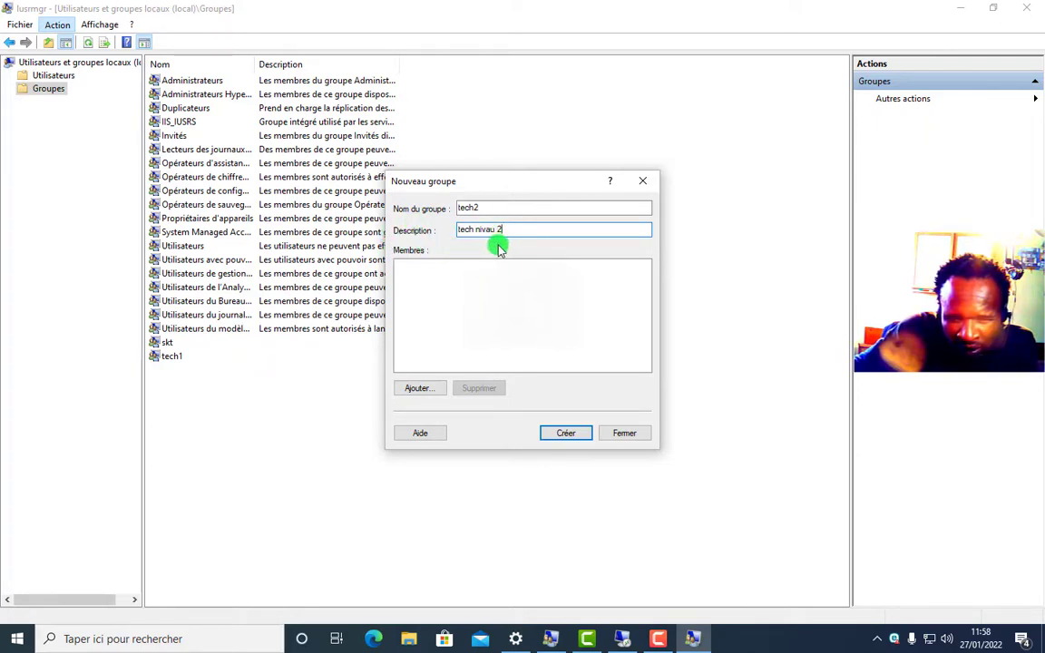
left_click(566, 434)
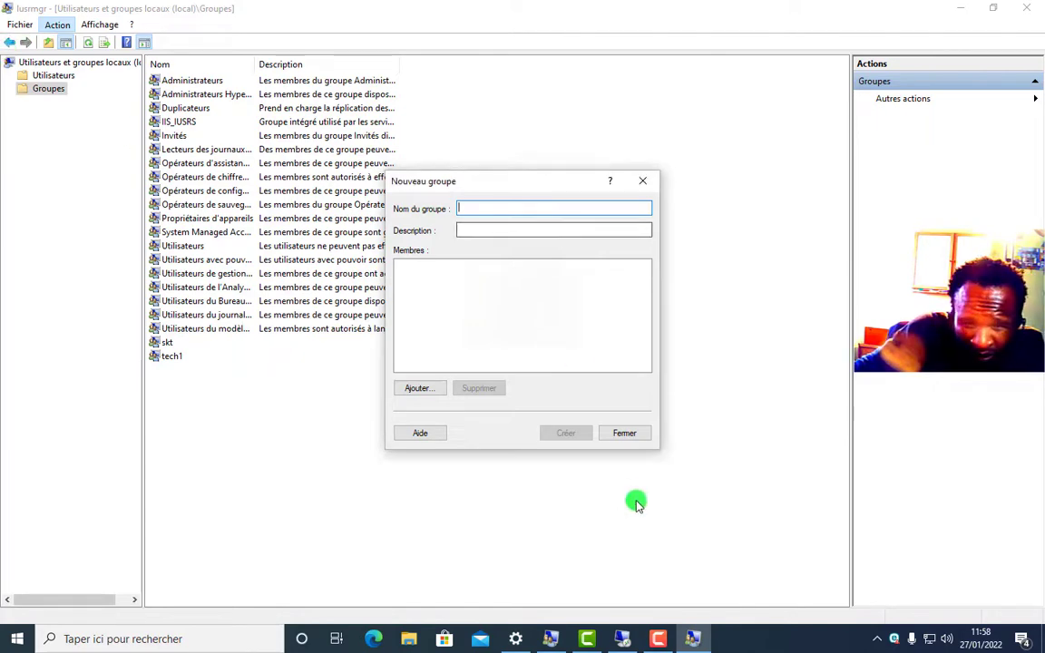
left_click(626, 433)
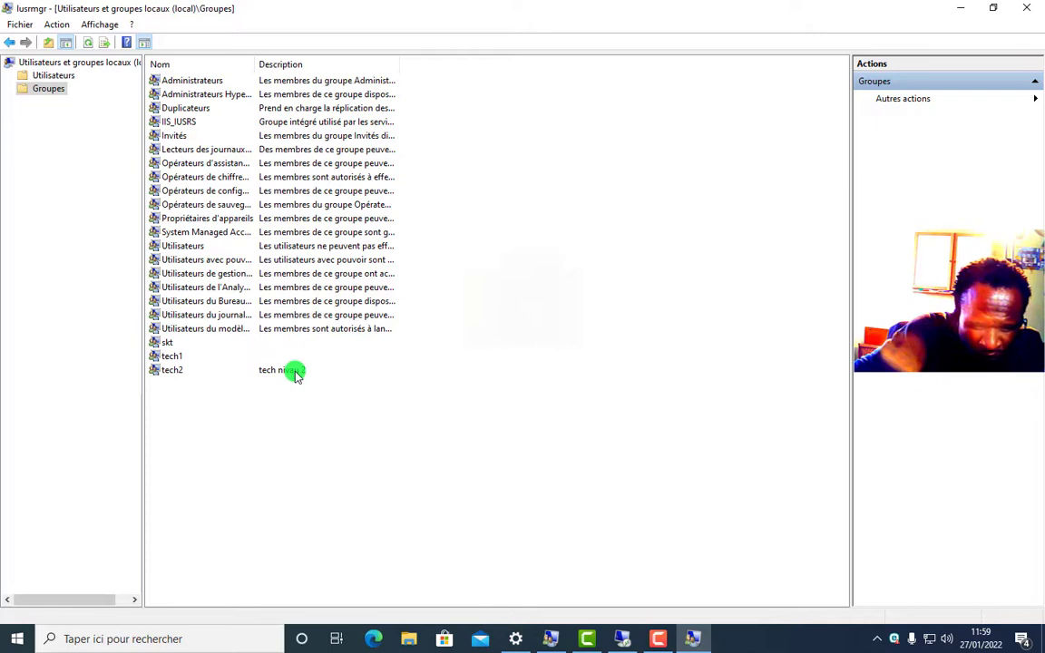
- View the properties and members of the skt group, leaving them as they are
left_click(164, 344)
double_click(163, 344)
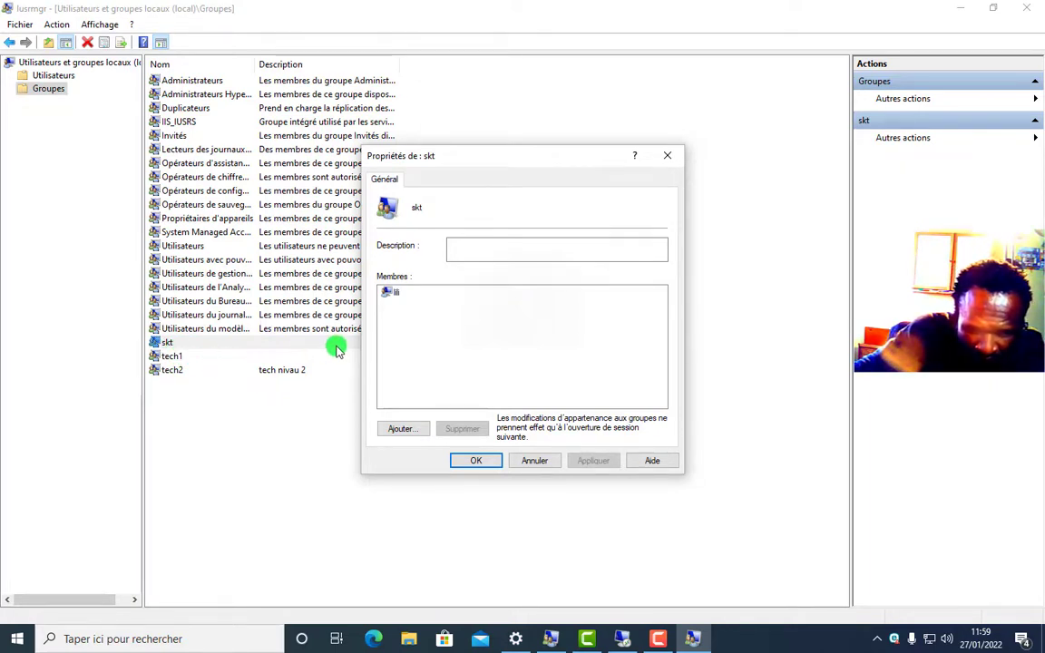
left_click(668, 155)
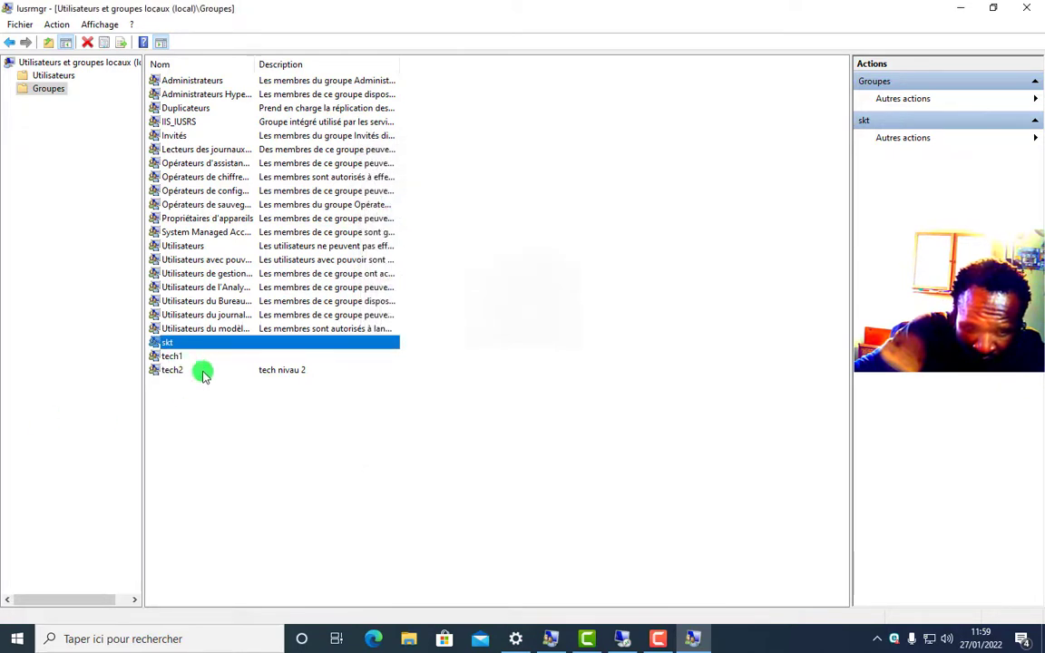
- Delete the skt group from the local groups and confirm the deletion
left_click(258, 371)
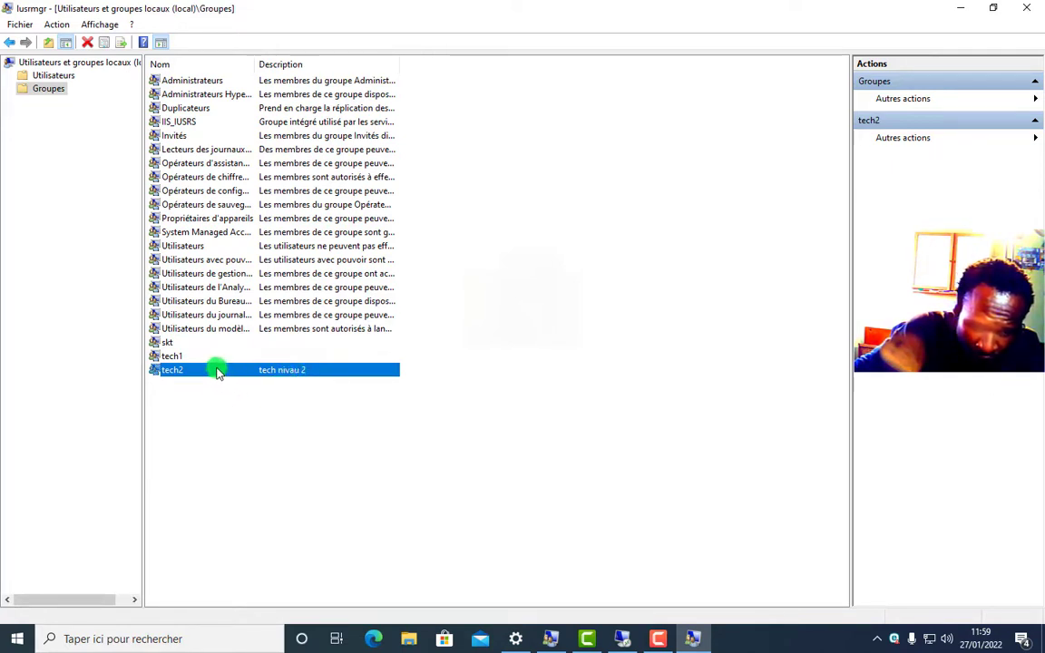
right_click(167, 343)
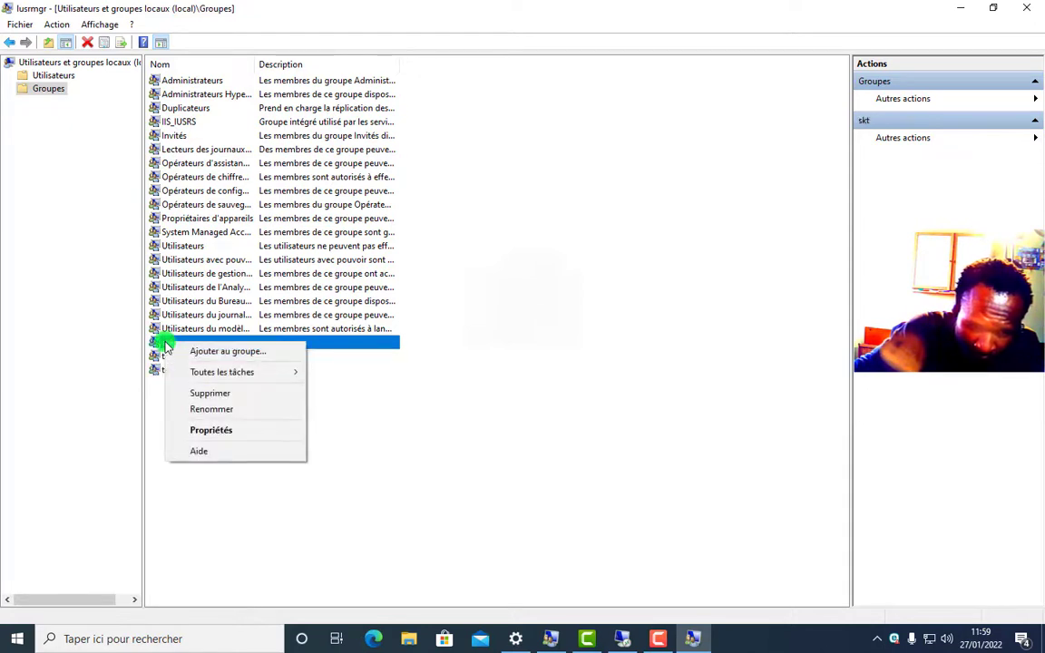
left_click(207, 397)
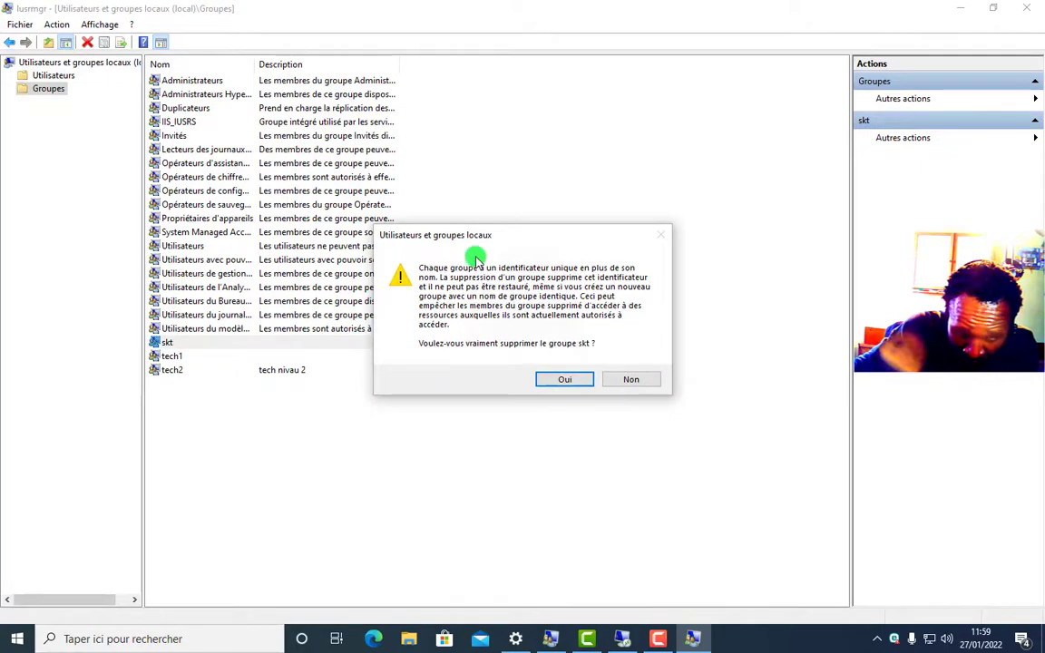
left_click(563, 379)
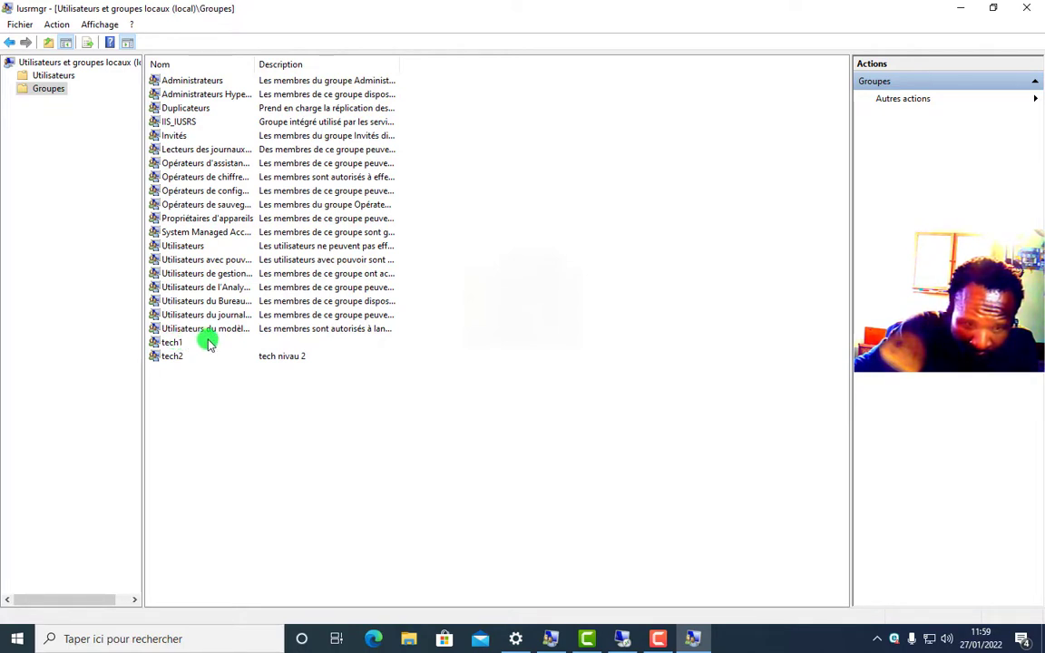
- Open the Command Prompt (Invite de commandes) and run "net localgroup tech3 /add" to create a local group
mouse_move(623, 644)
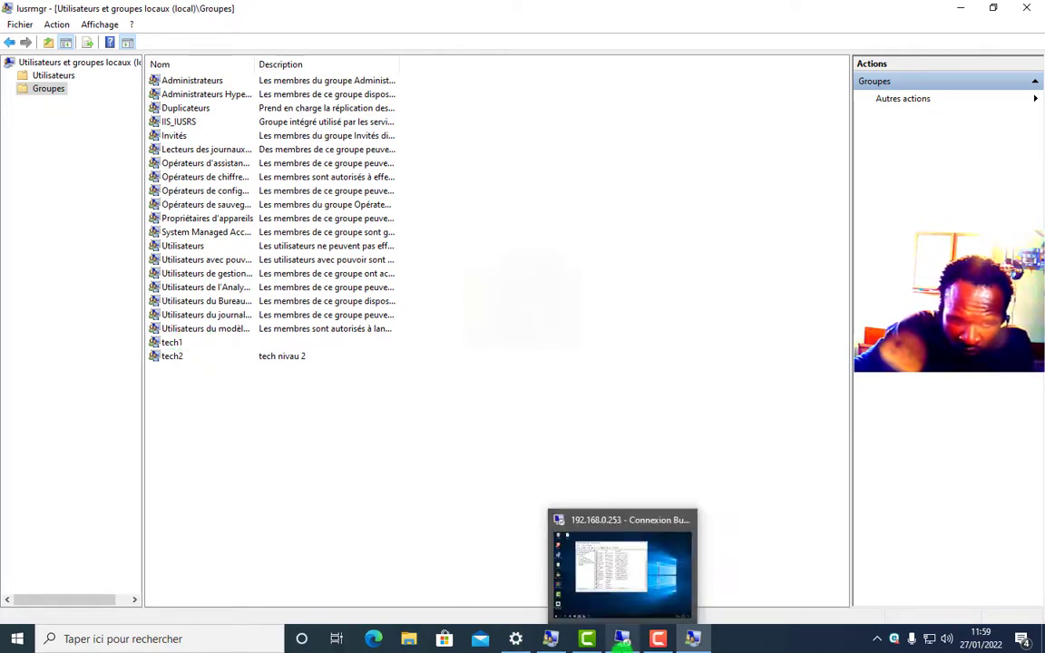
left_click(91, 641)
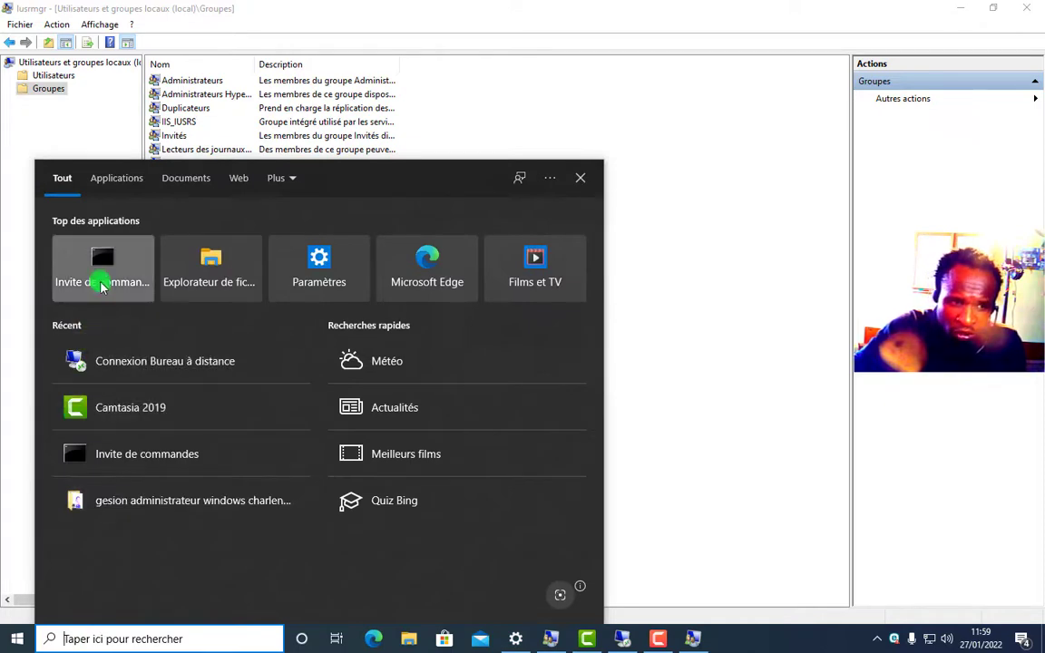
left_click(103, 282)
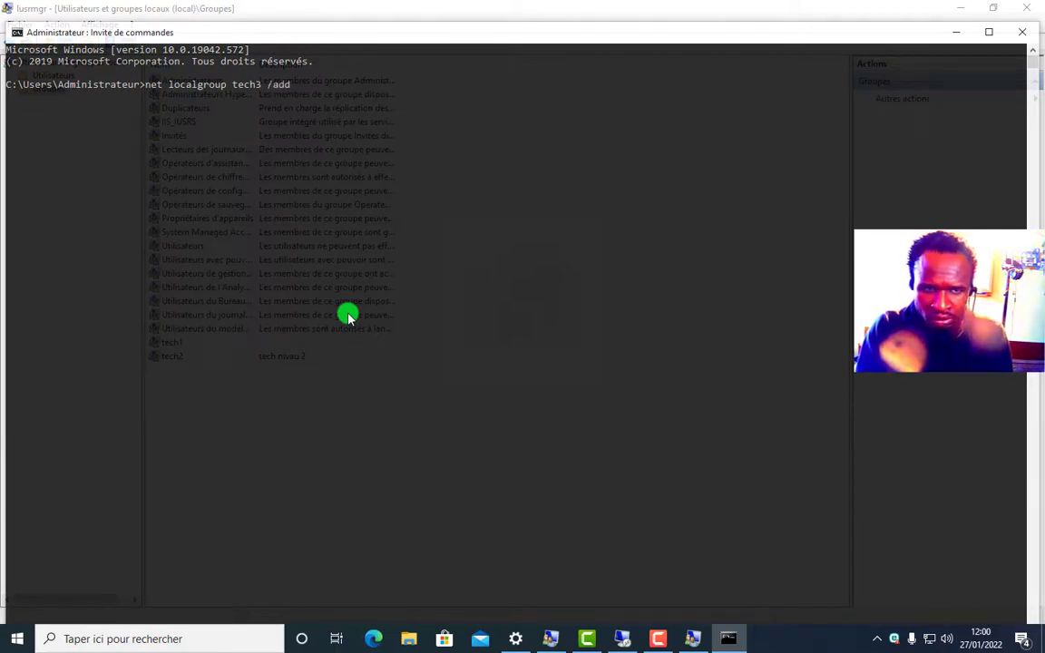
key("Return")
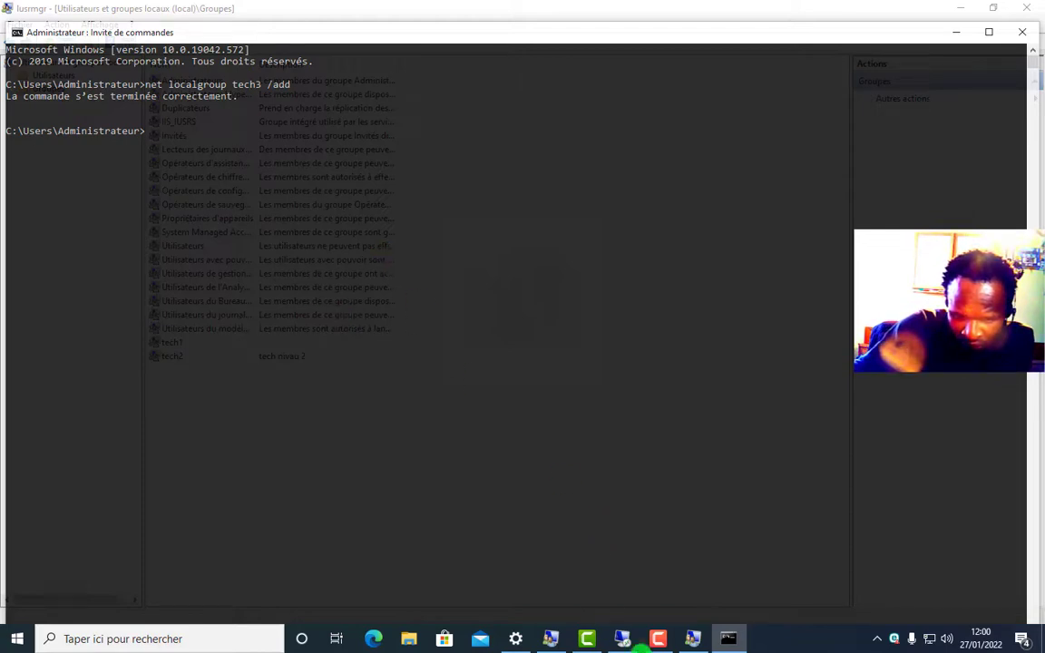
- Check both lusrmgr windows for the tech3 group by reloading their Groupes lists, closing the smaller, outdated window
left_click(551, 643)
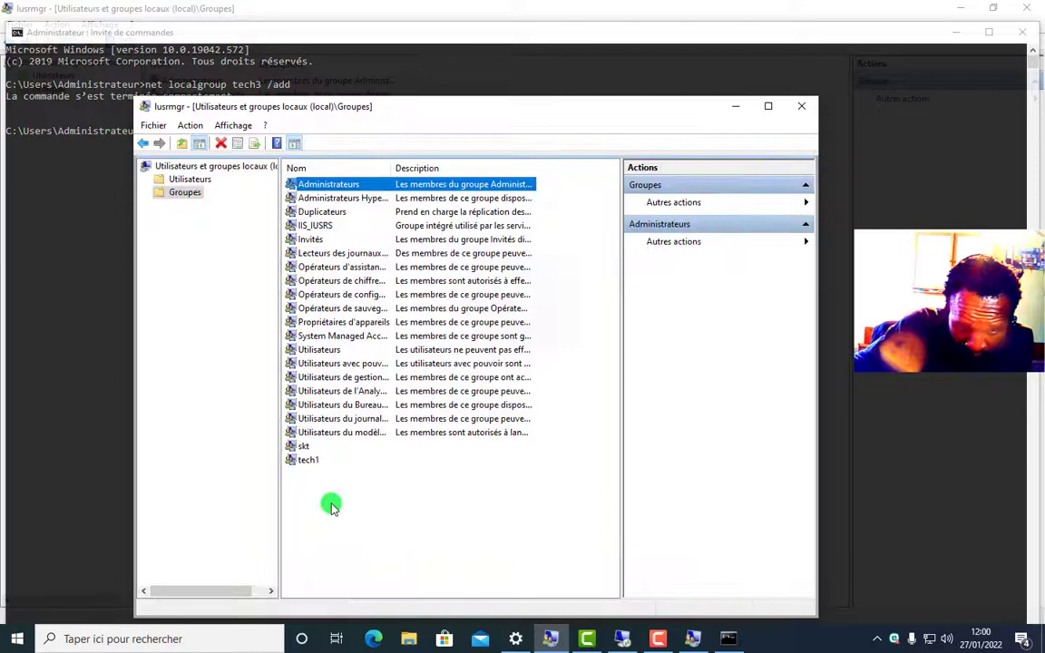
left_click(175, 166)
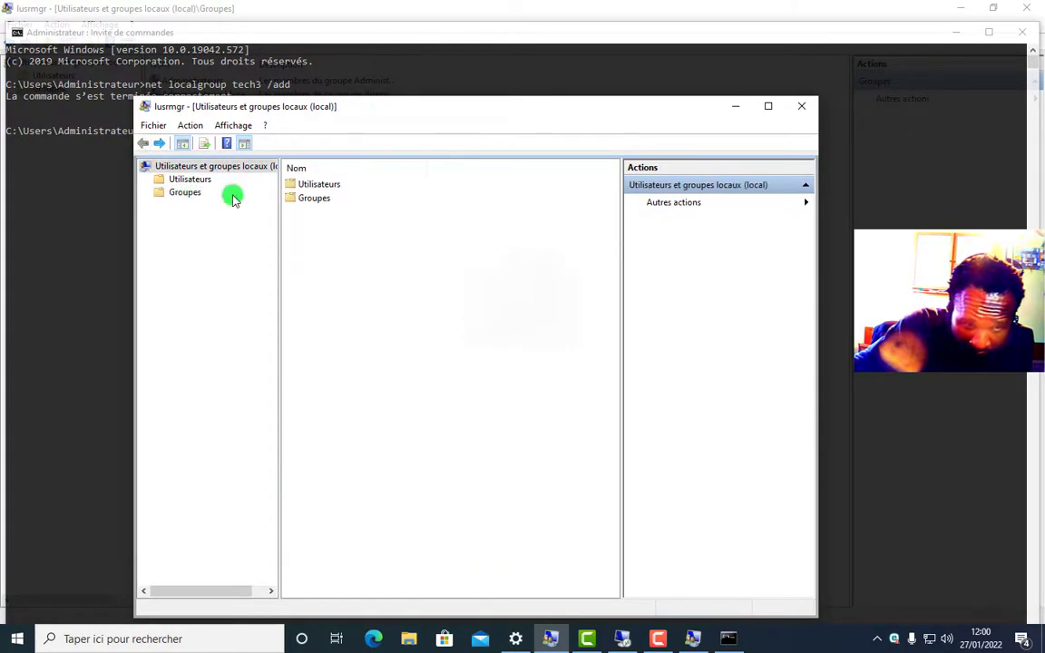
left_click(300, 198)
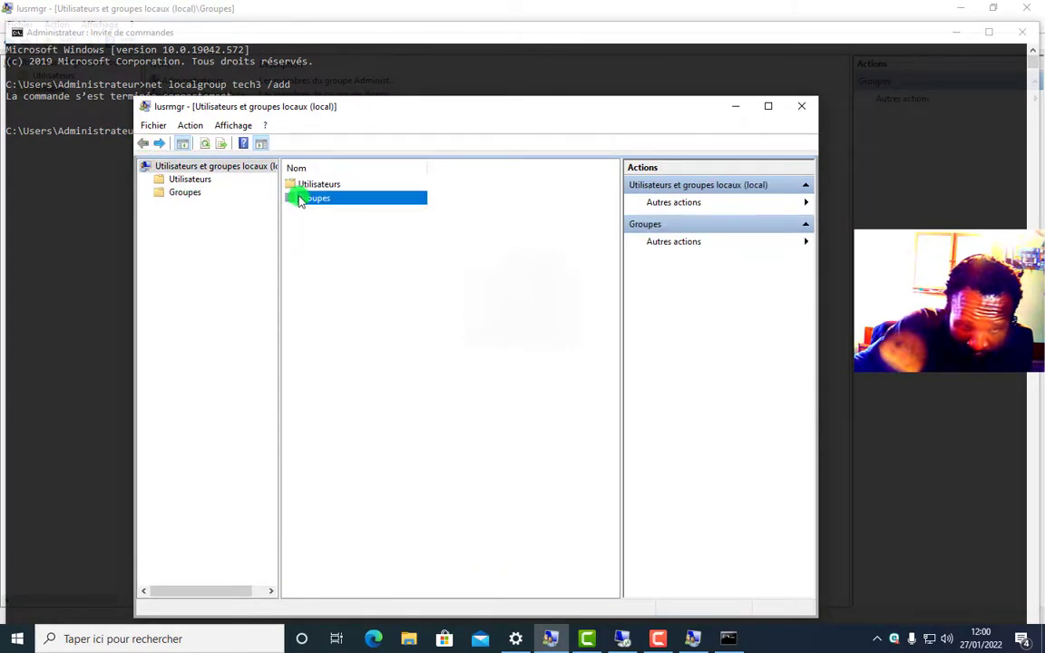
double_click(300, 199)
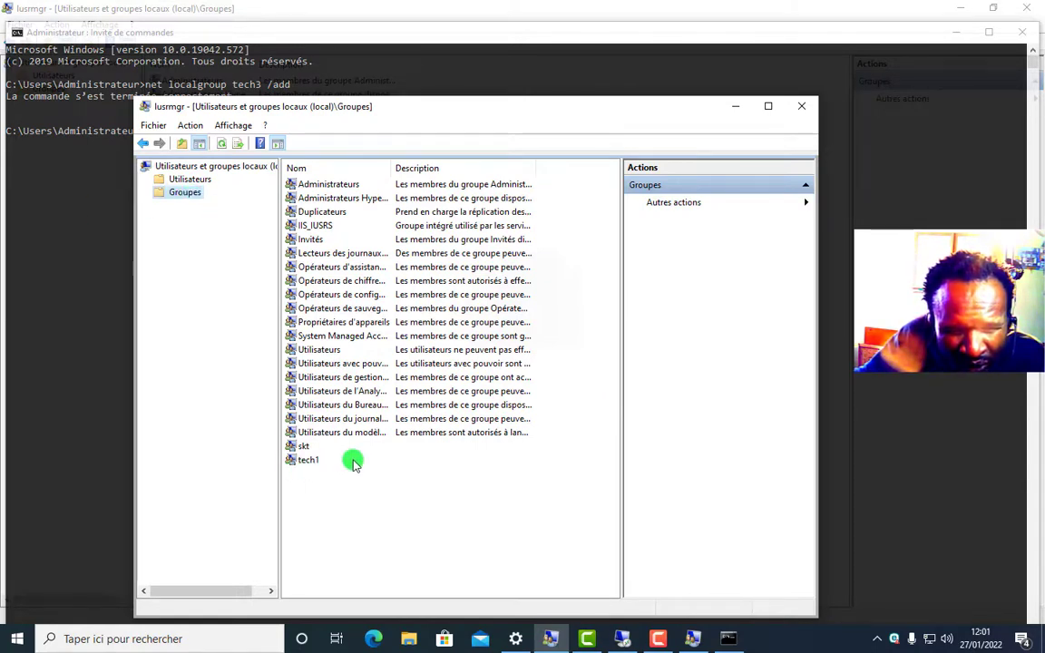
left_click(803, 107)
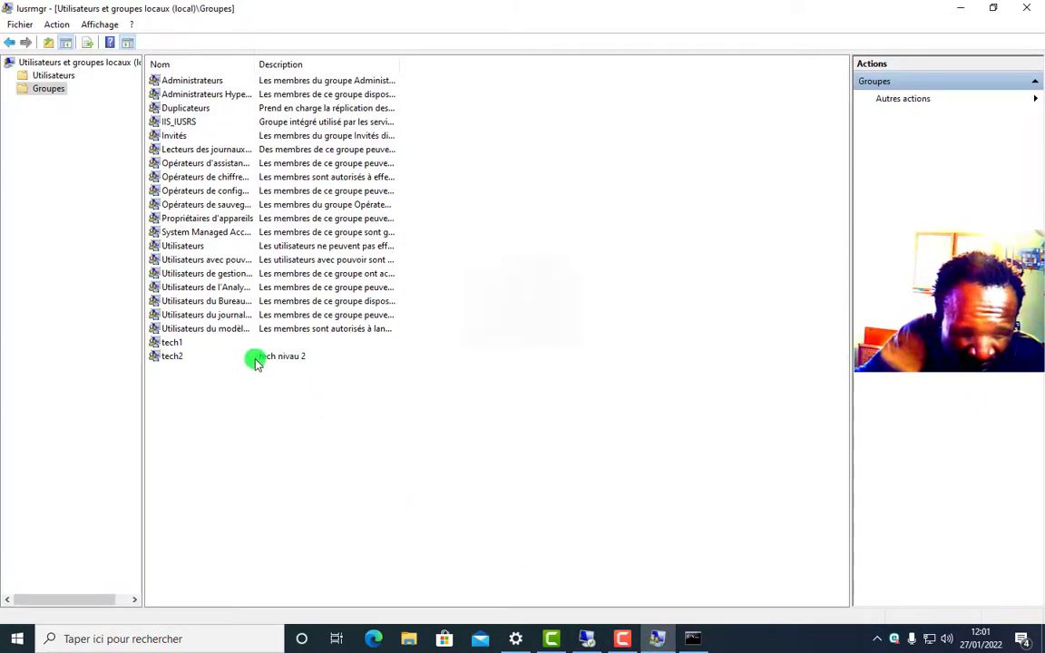
left_click(11, 43)
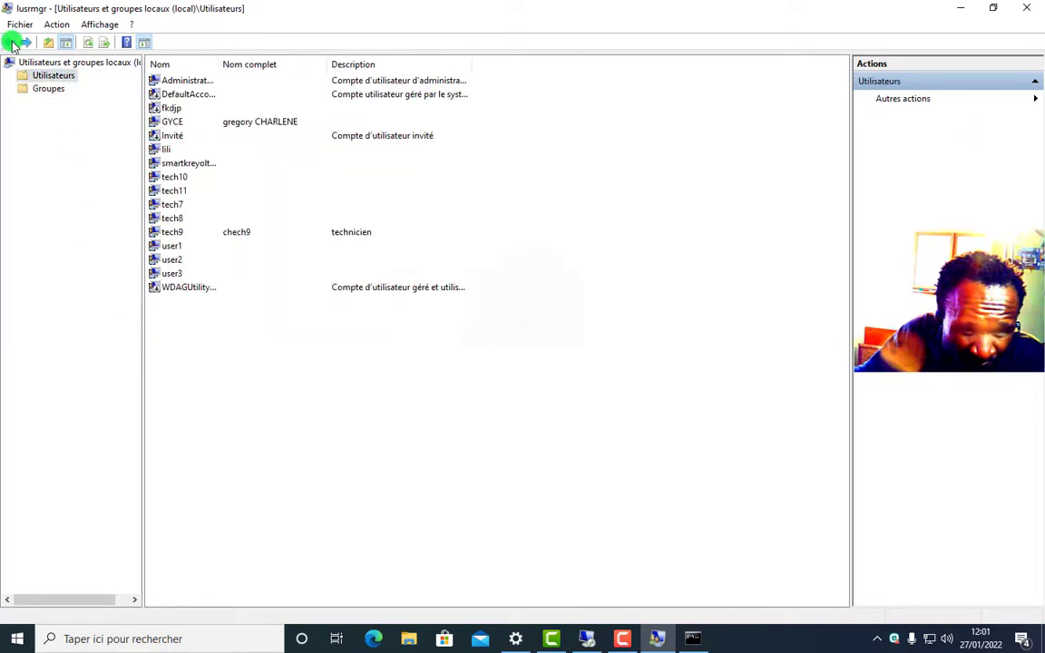
left_click(47, 87)
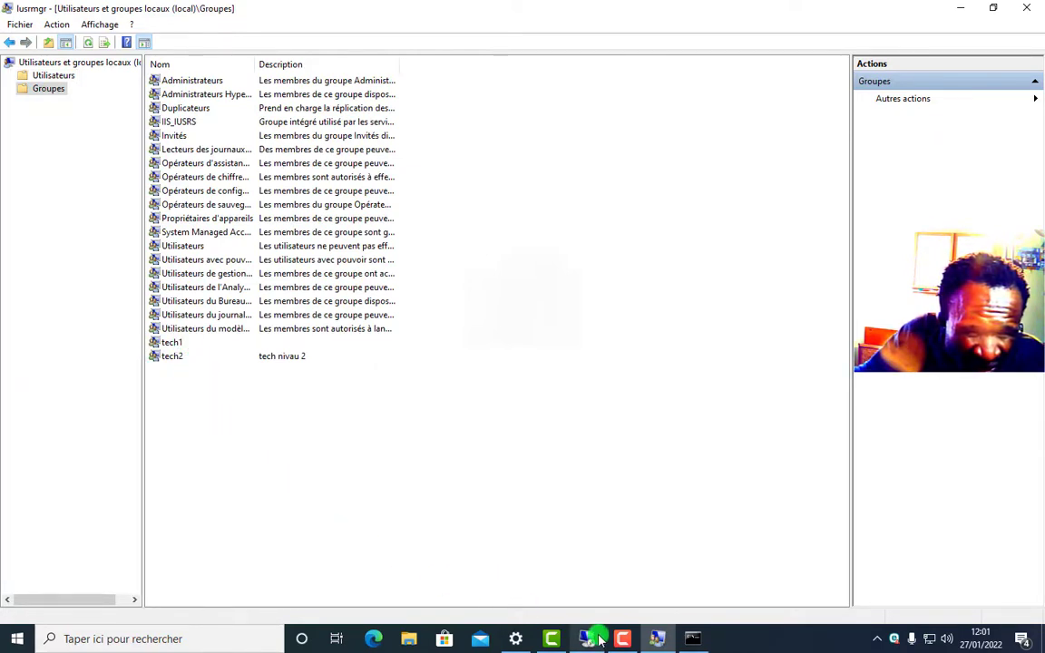
- Switch to the Command Prompt and run "net localgroup tech3 /add" again
left_click(690, 640)
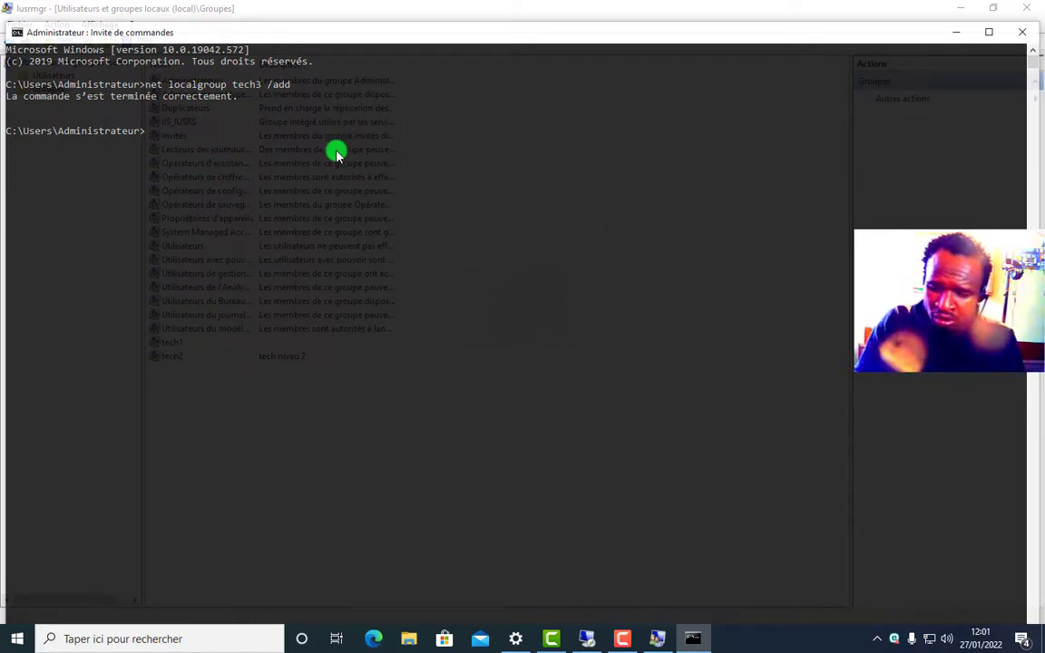
key("Up")
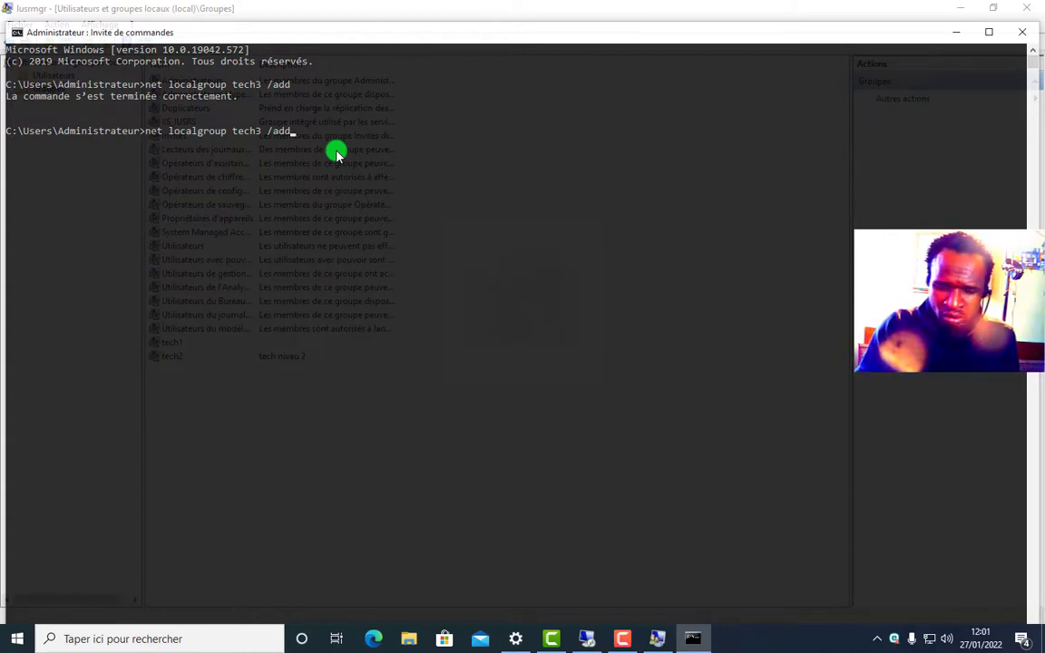
key("Return")
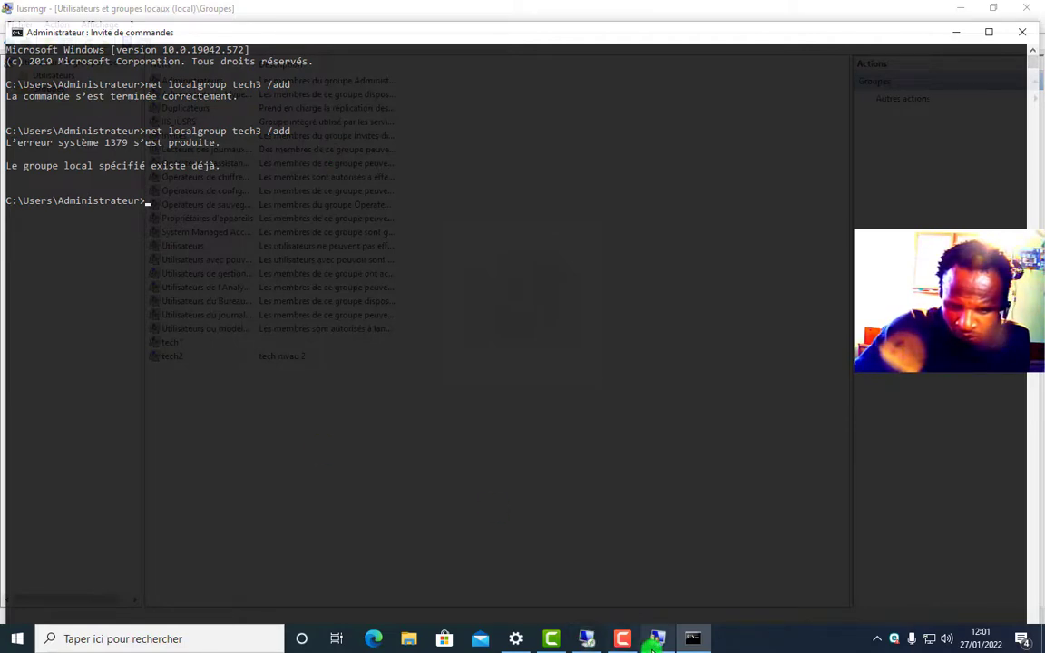
- Refresh the desktop and reopen the Groupes list in lusrmgr to look for the tech3 group
left_click(656, 640)
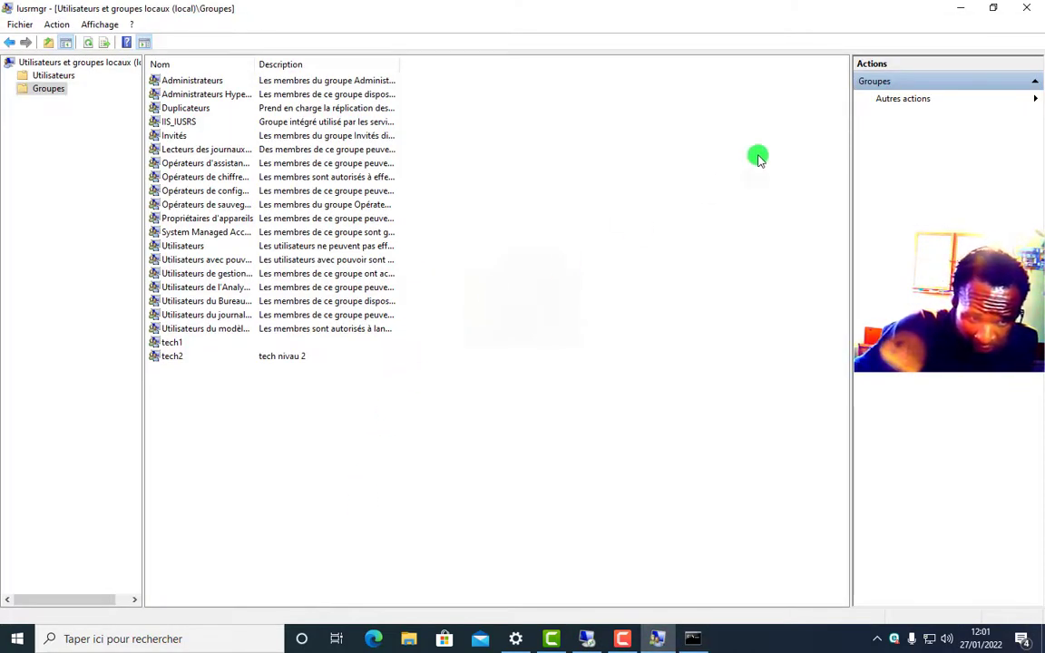
left_click(954, 7)
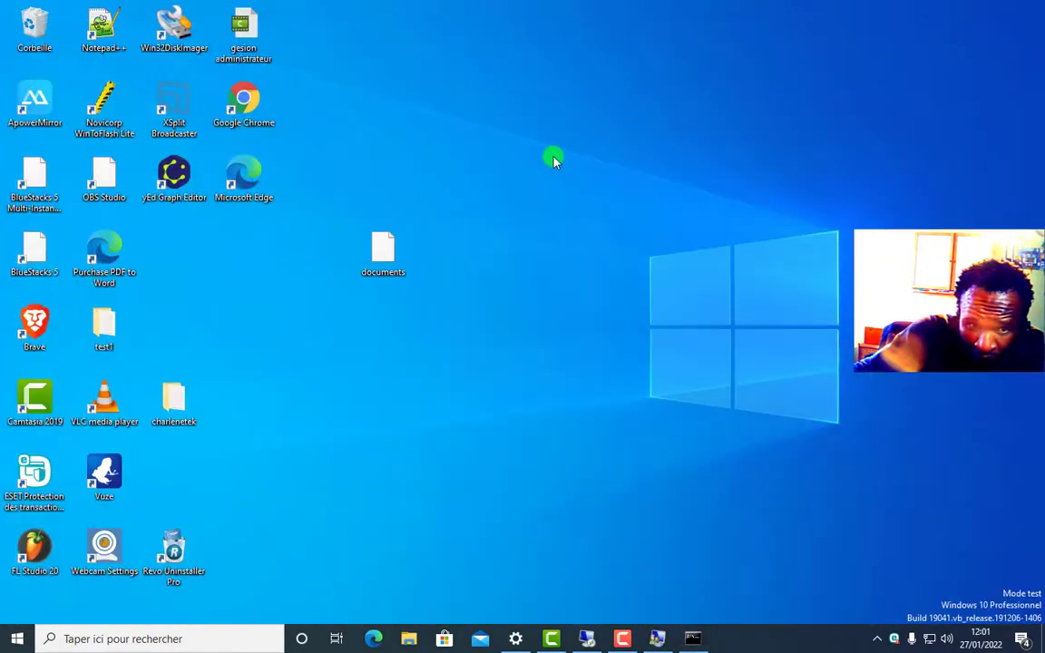
right_click(552, 157)
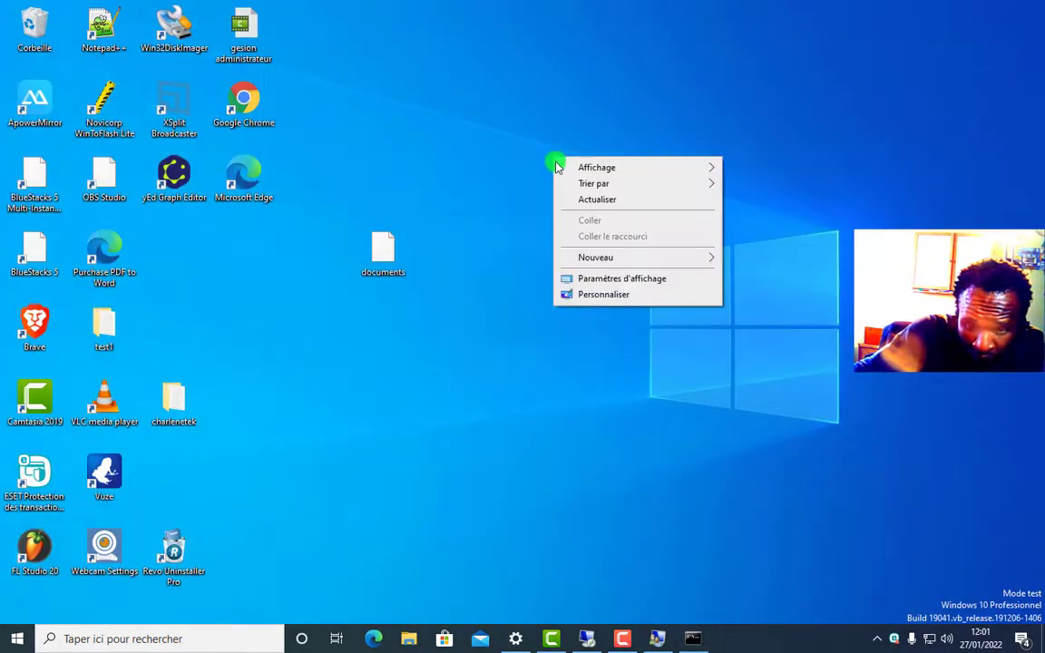
left_click(635, 200)
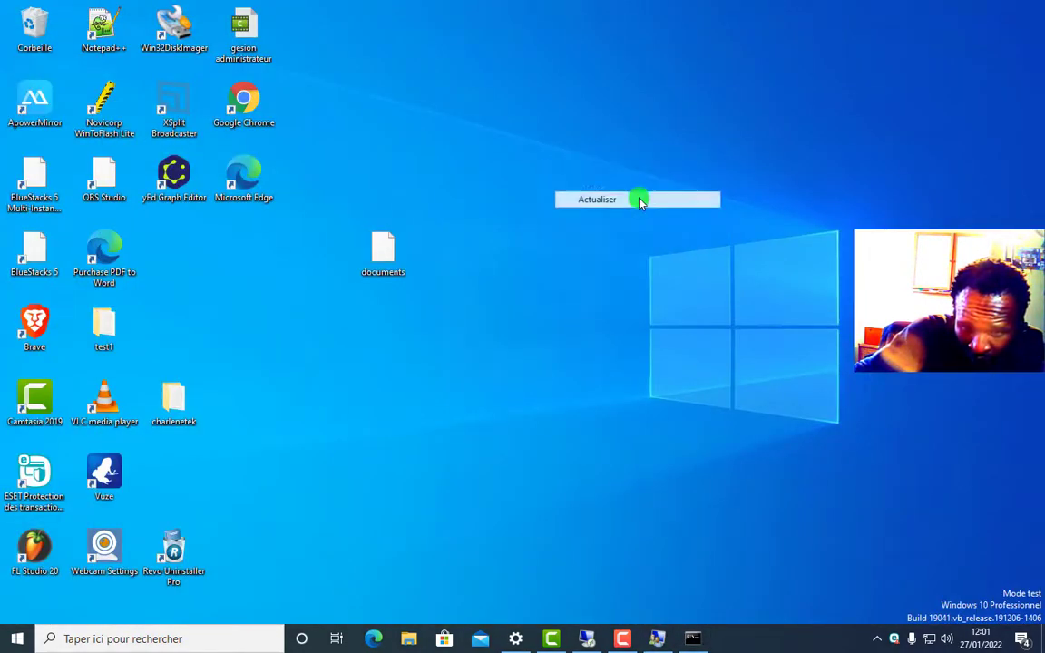
left_click(661, 637)
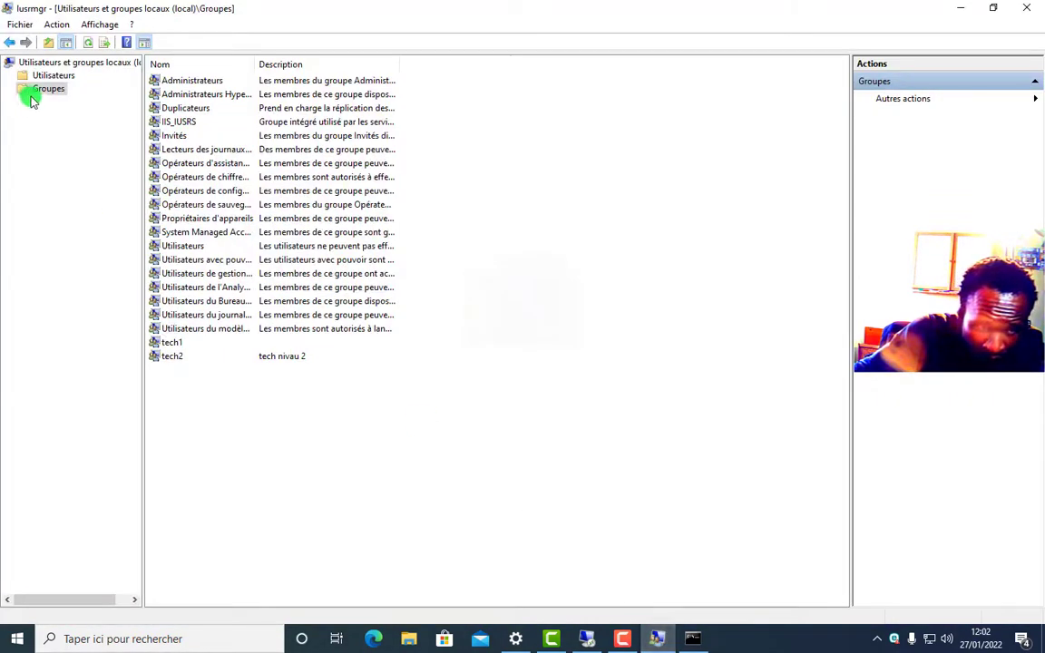
left_click(14, 43)
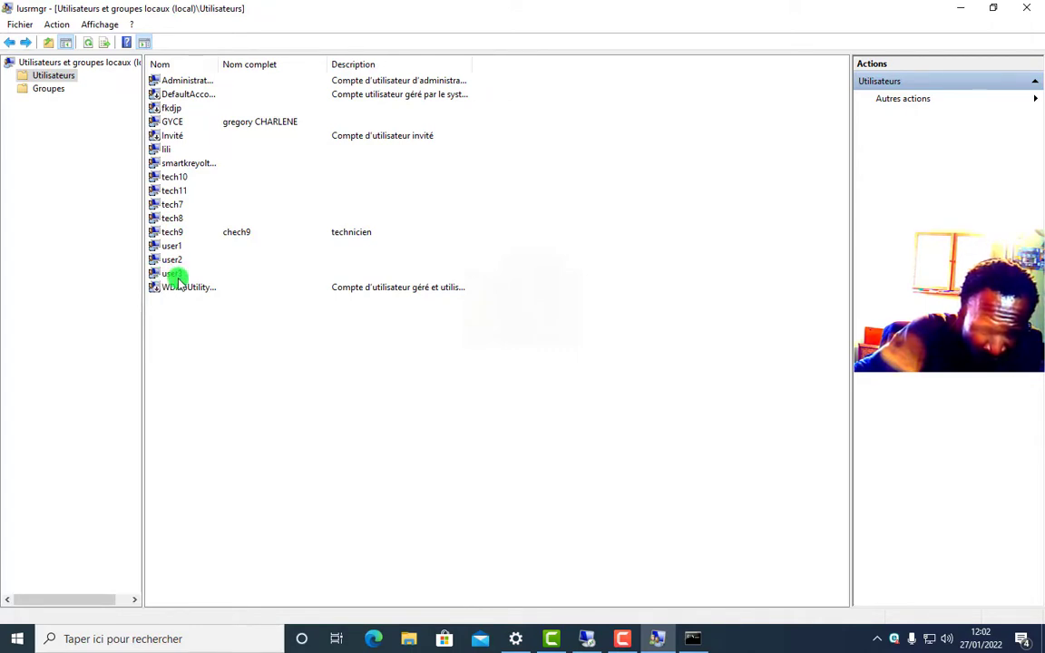
left_click(46, 89)
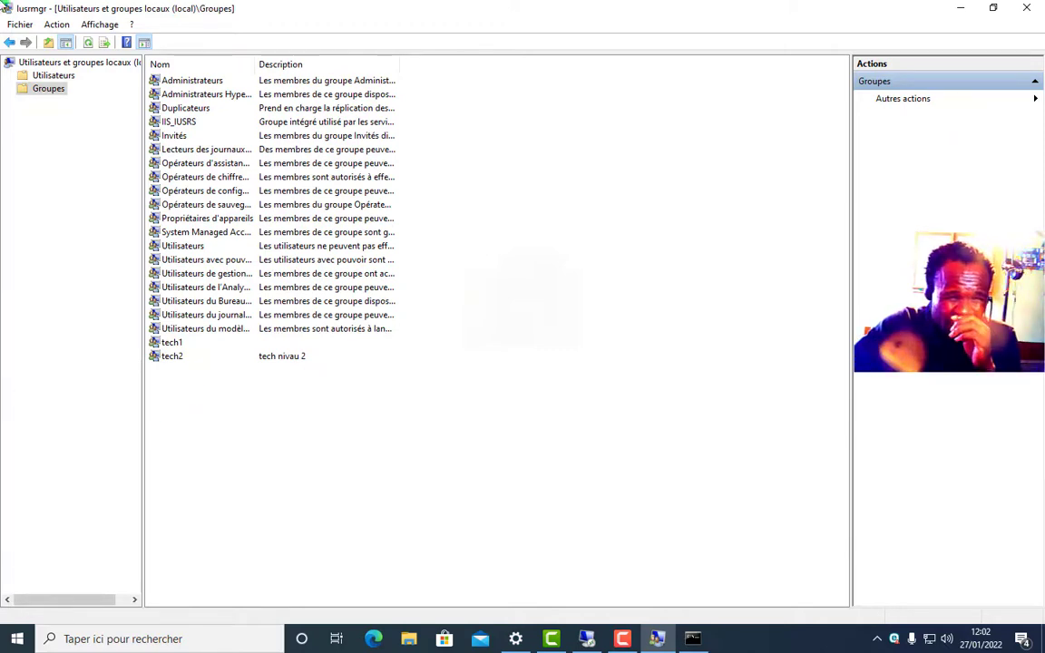
left_click(625, 574)
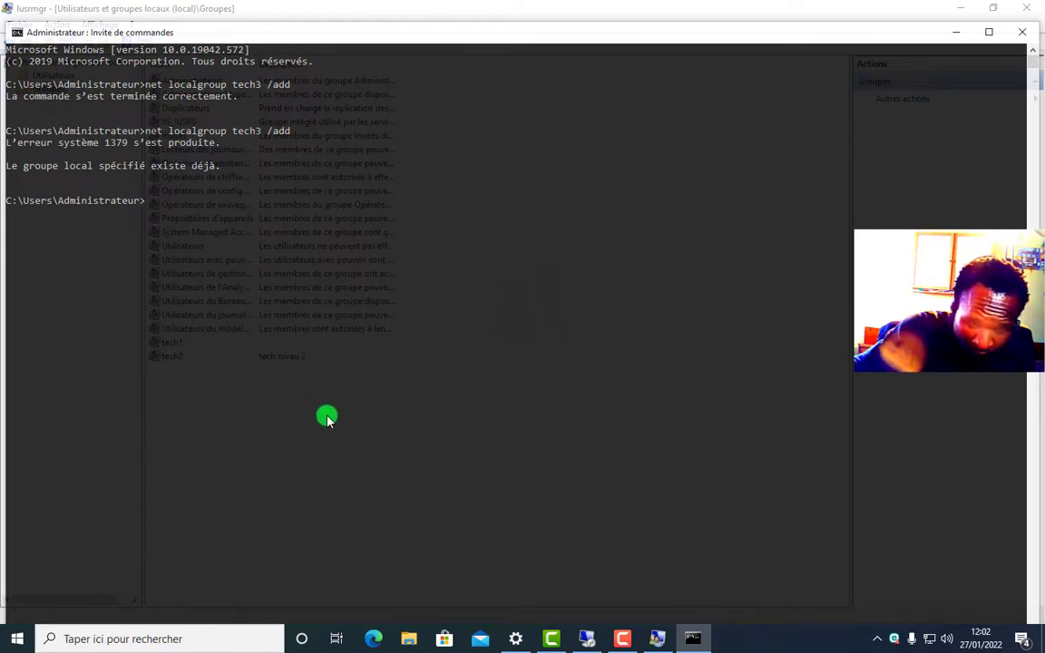
left_click(623, 640)
left_click_drag(742, 537, 274, 405)
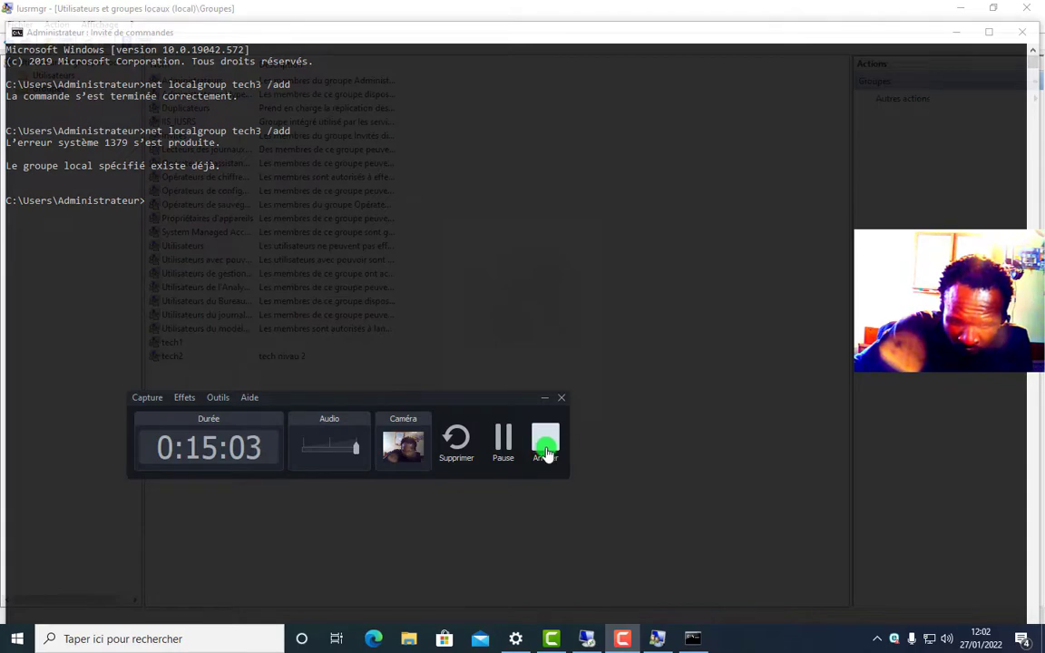
left_click(544, 441)
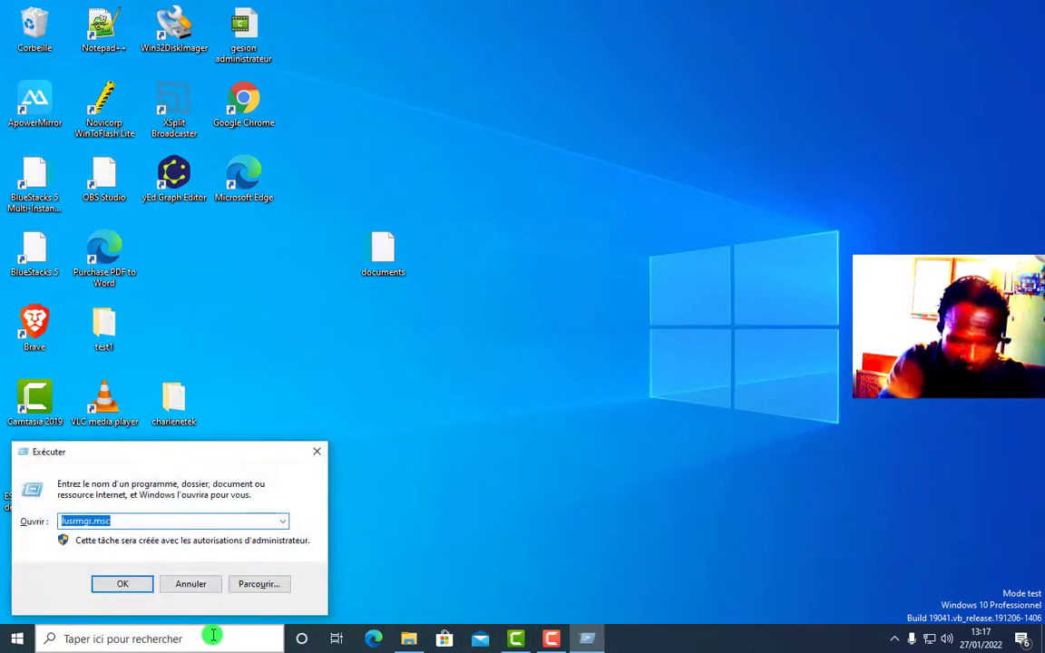
- Launch lusrmgr.msc from the Run dialog and display the local groups
key("Return")
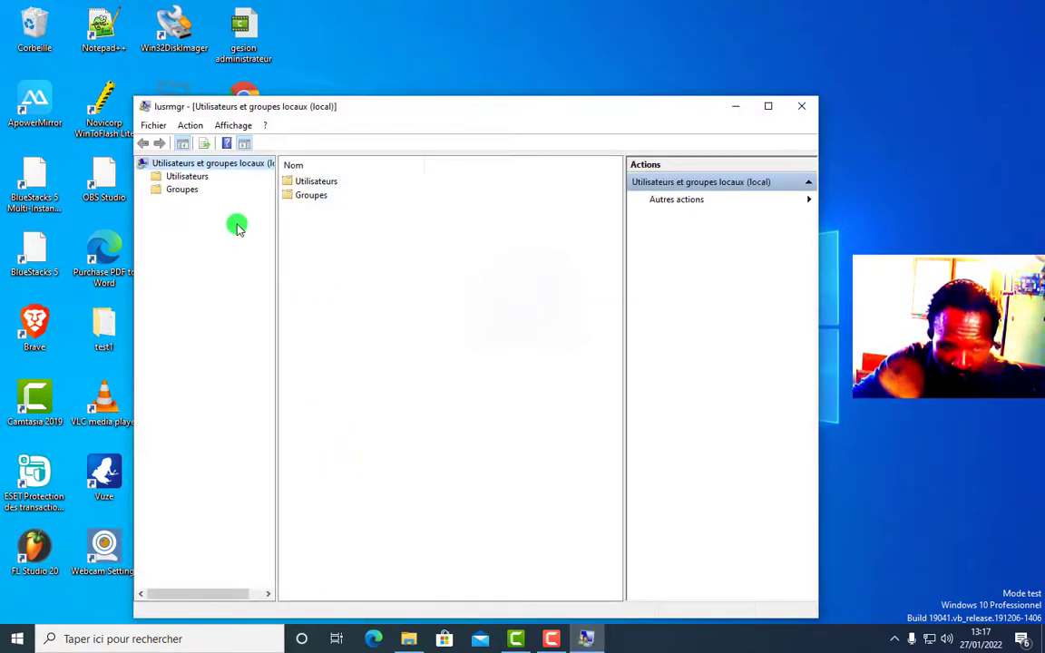
left_click(188, 188)
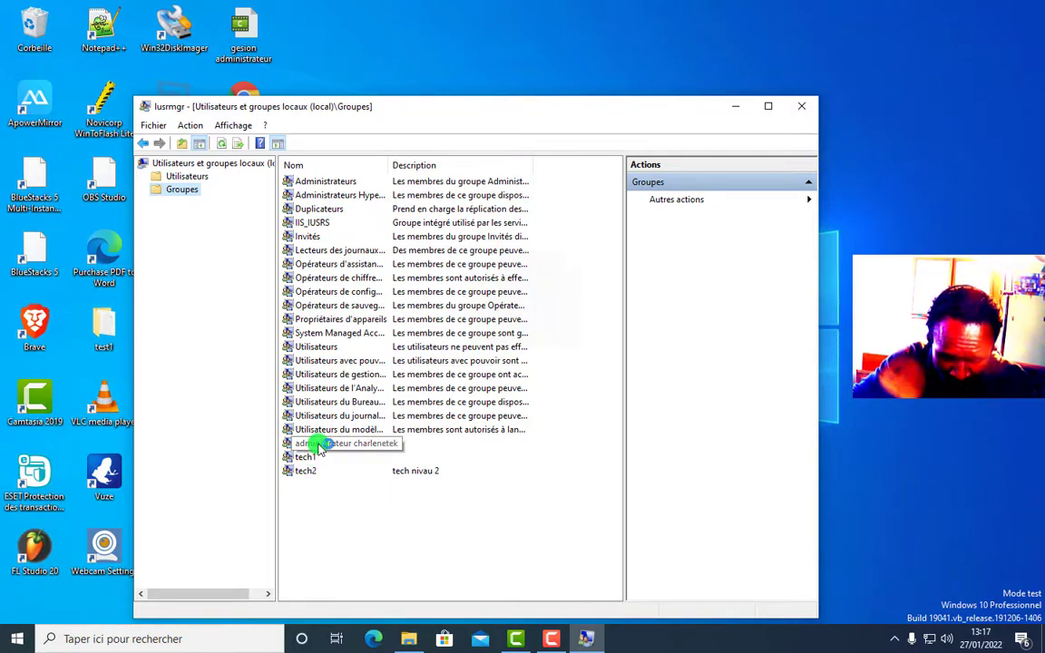
- Maximise the lusrmgr window and try to add "administrateur charlenetek" as a member of the Administrateurs group, verifying the name
left_click(768, 106)
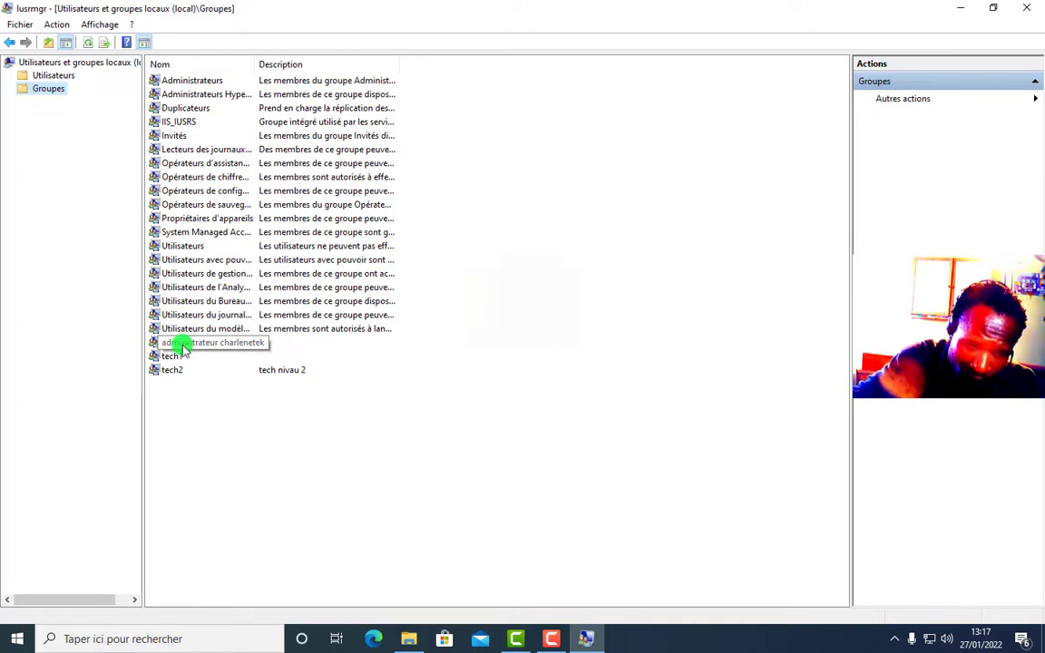
double_click(192, 81)
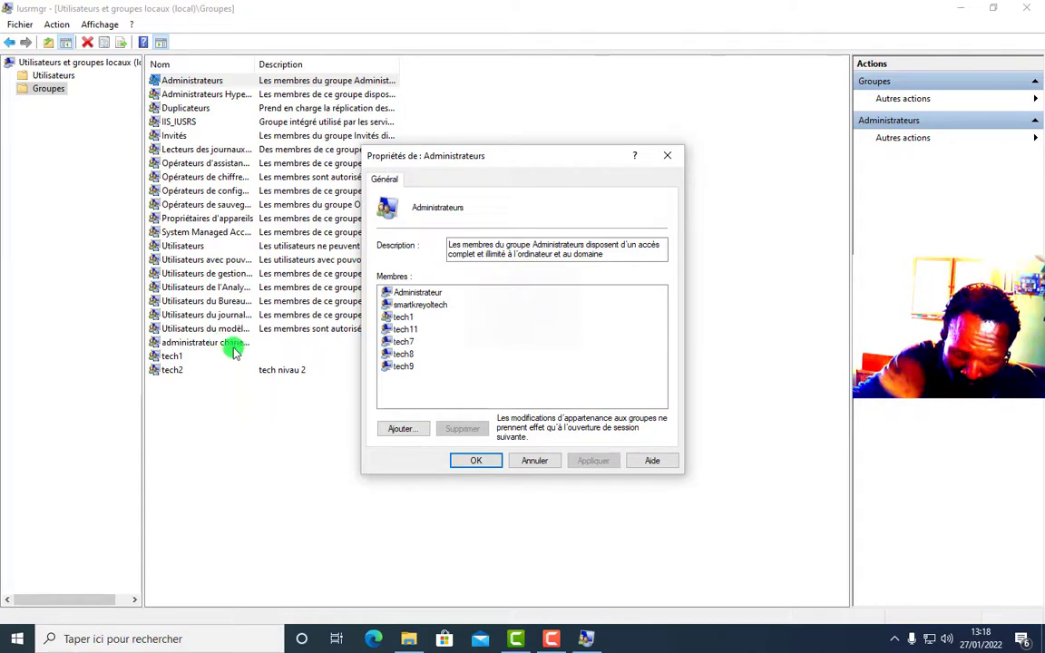
left_click(401, 428)
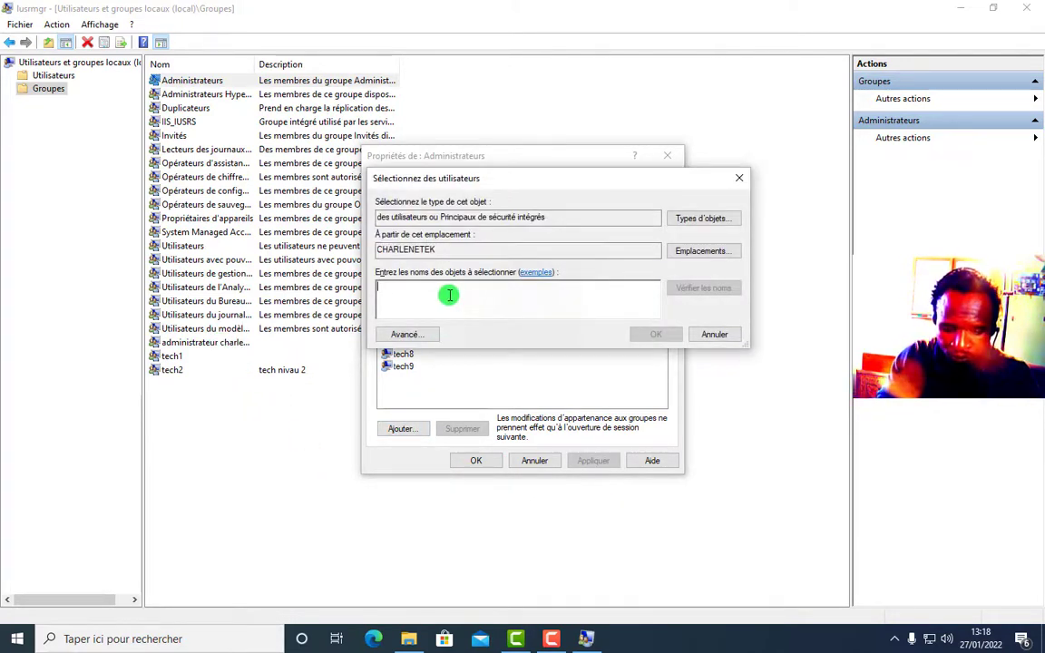
type("administrateur charlenetek")
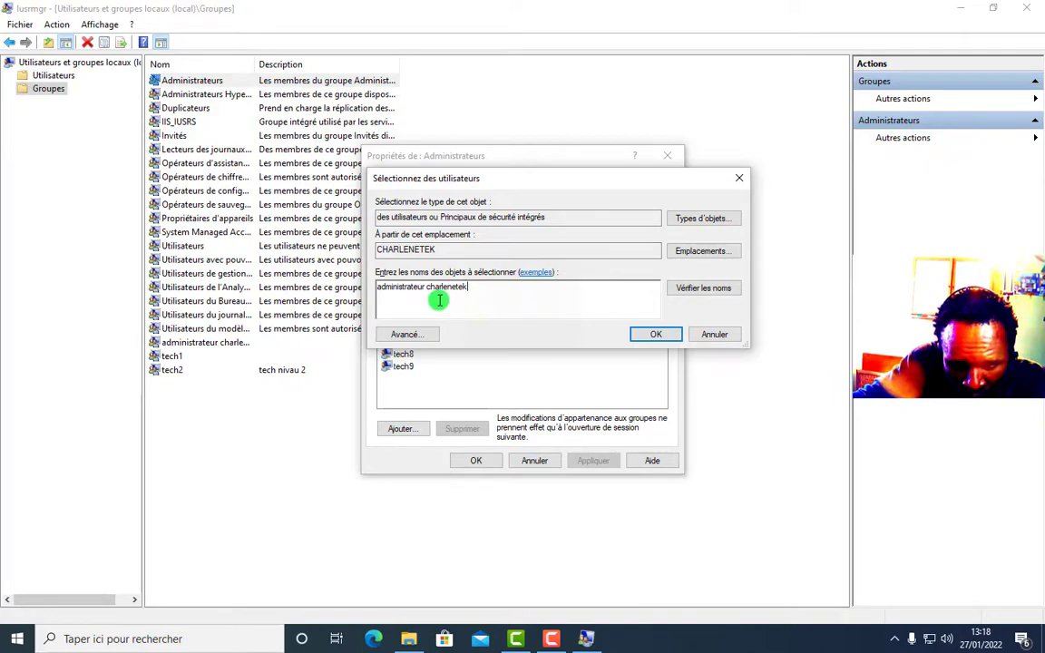
left_click(695, 288)
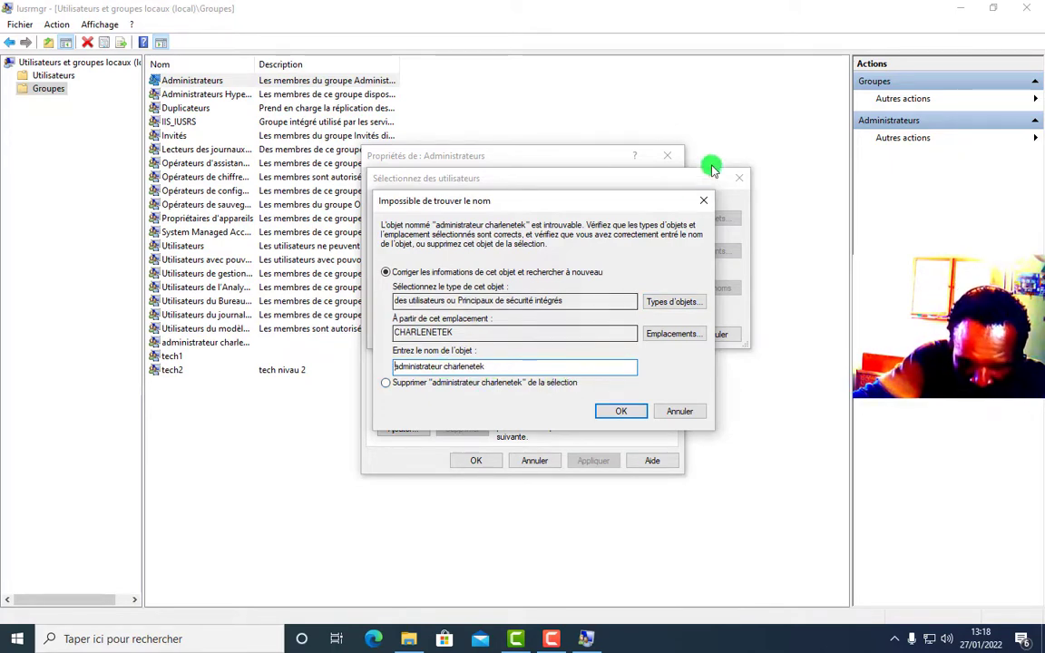
left_click(707, 199)
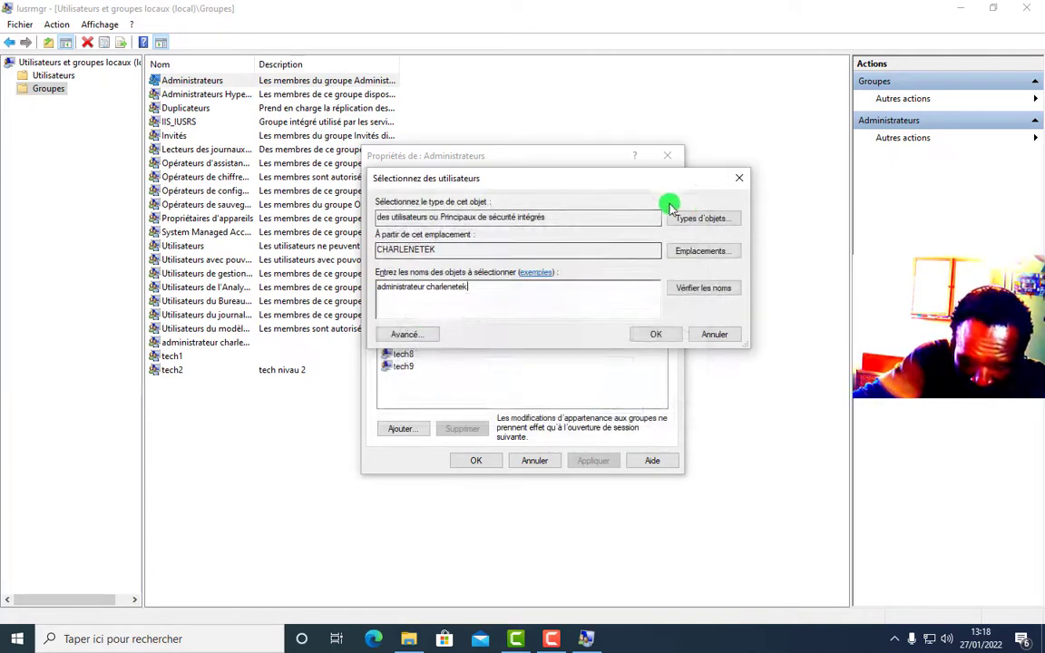
left_click(736, 176)
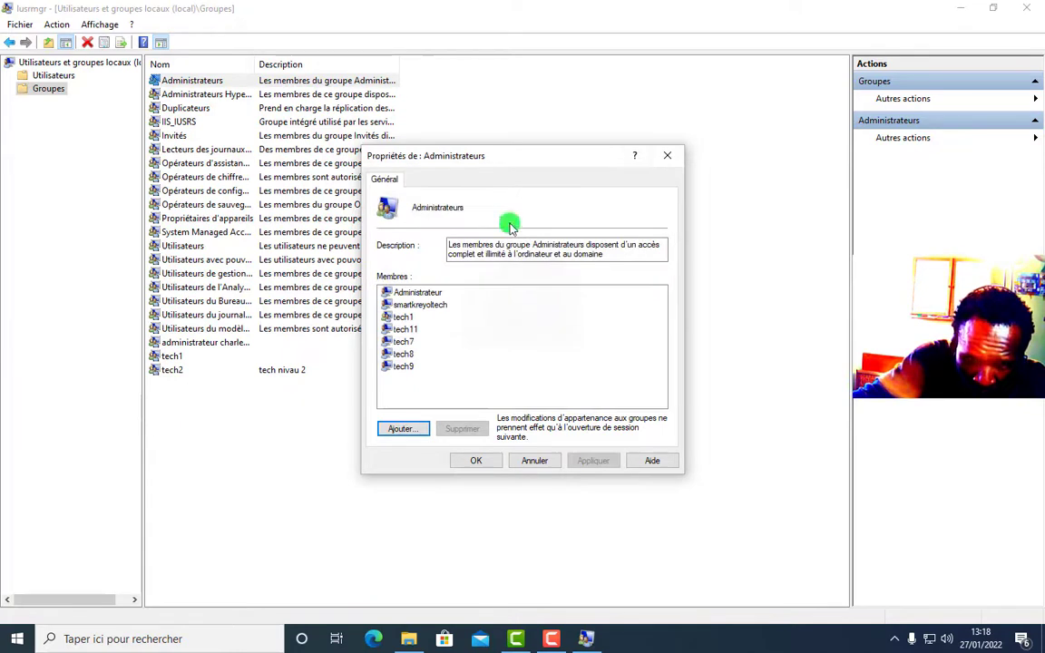
left_click(660, 158)
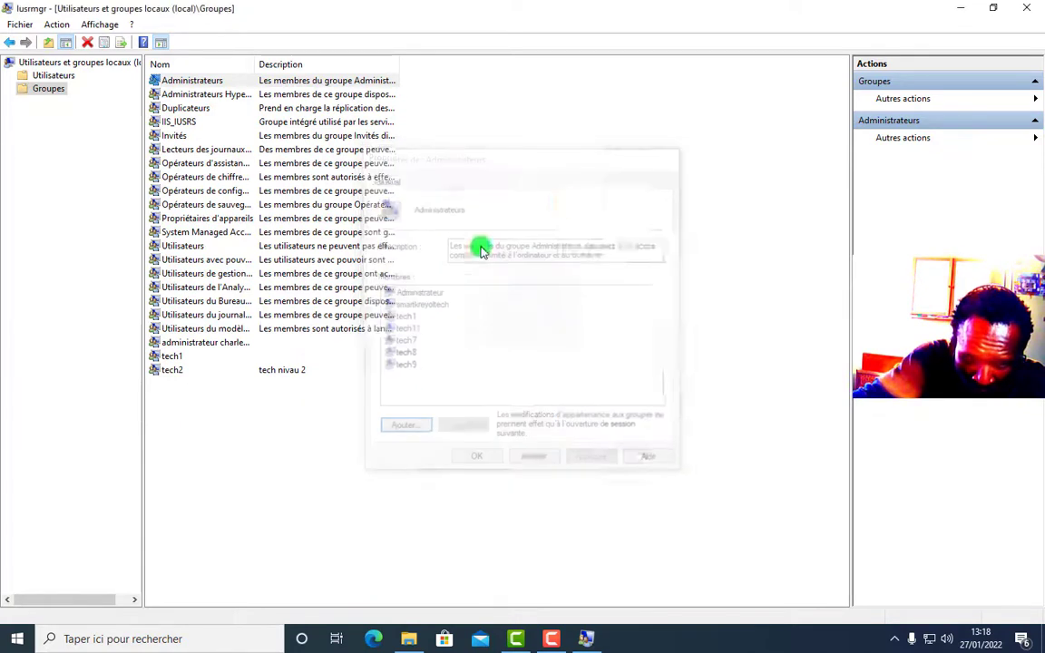
- Rename the "administrateur charlenetek" group to "administrateurcharlenetek", without the space
left_click(169, 343)
right_click(170, 343)
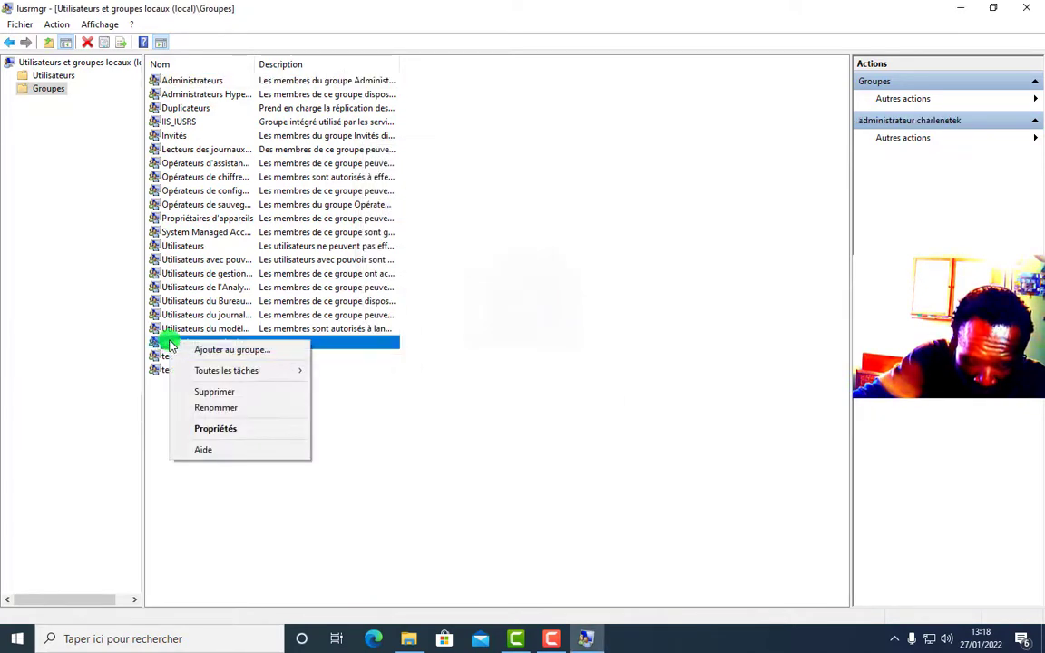
left_click(215, 407)
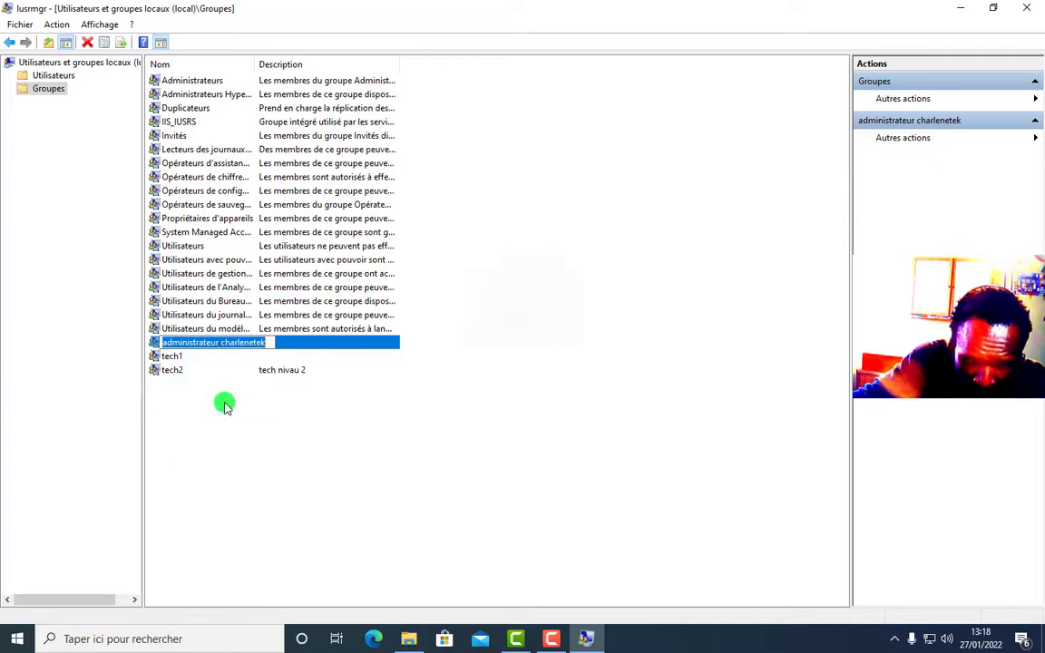
left_click(226, 343)
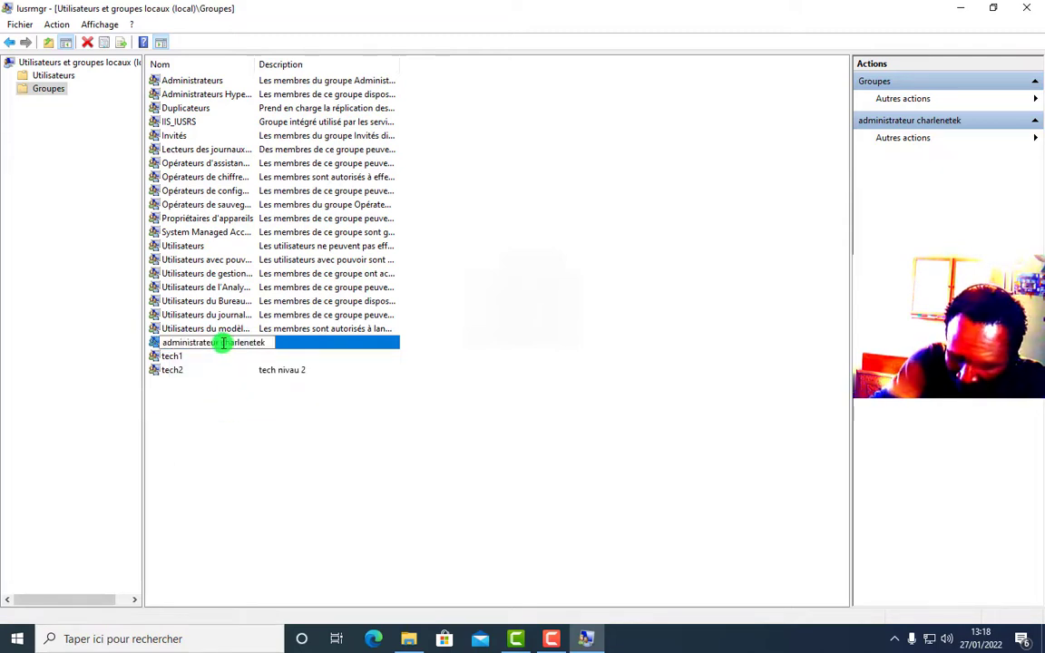
key("BackSpace")
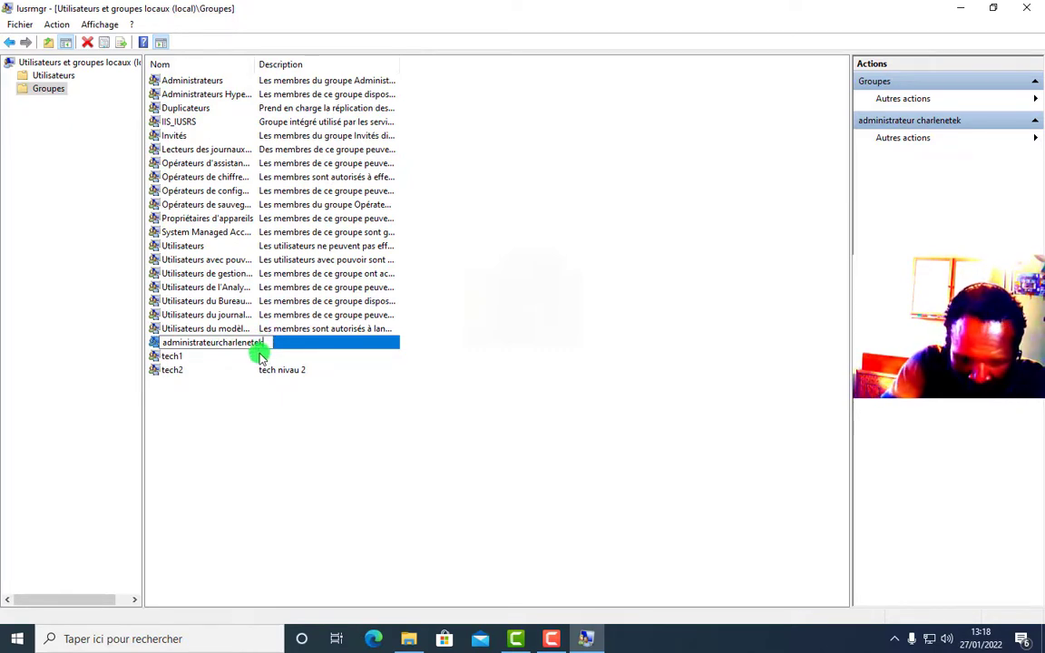
key("Return")
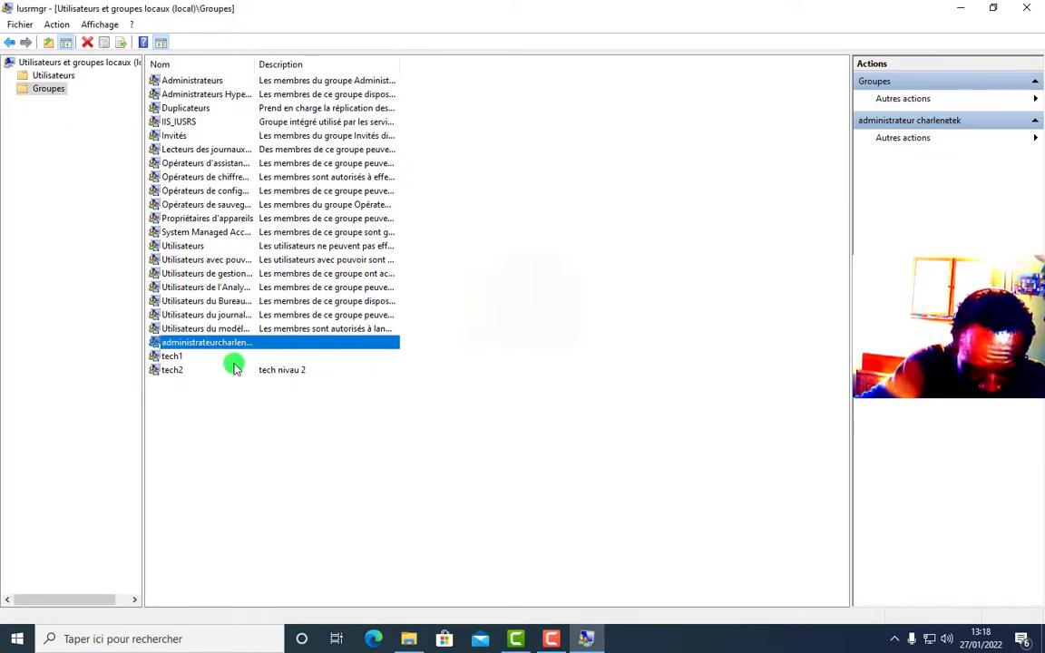
left_click(230, 419)
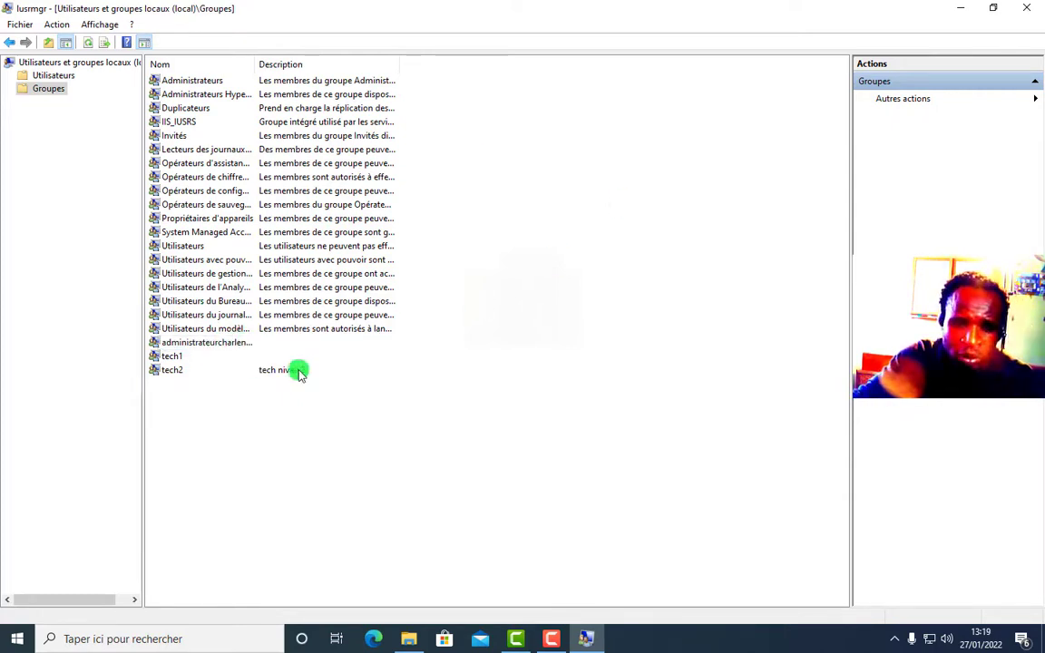
- Refresh the desktop and return to the lusrmgr window
left_click(962, 8)
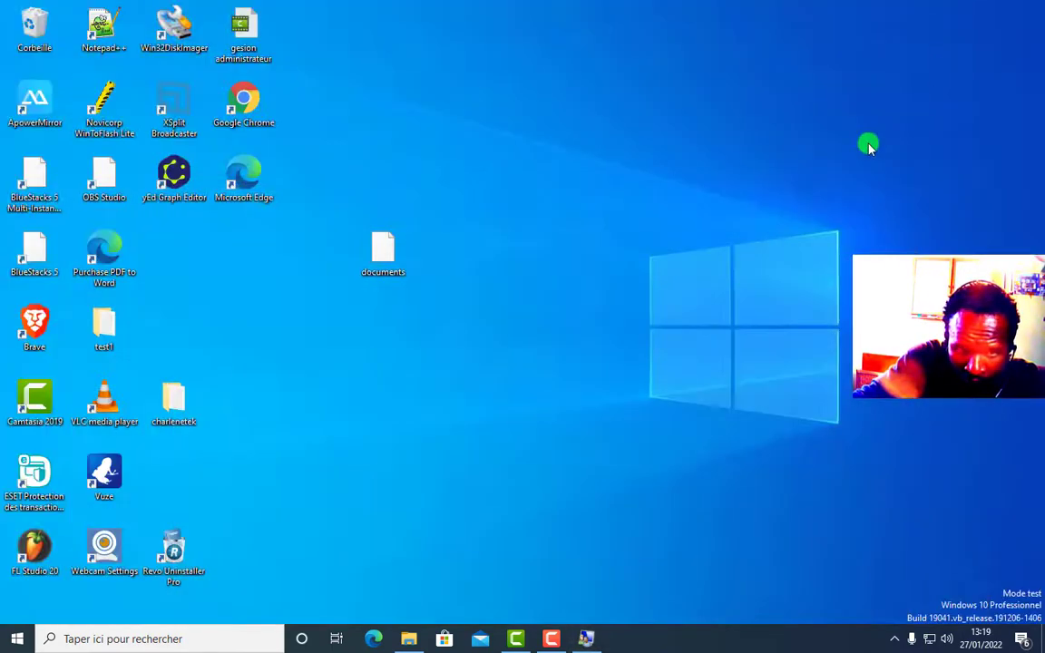
right_click(501, 228)
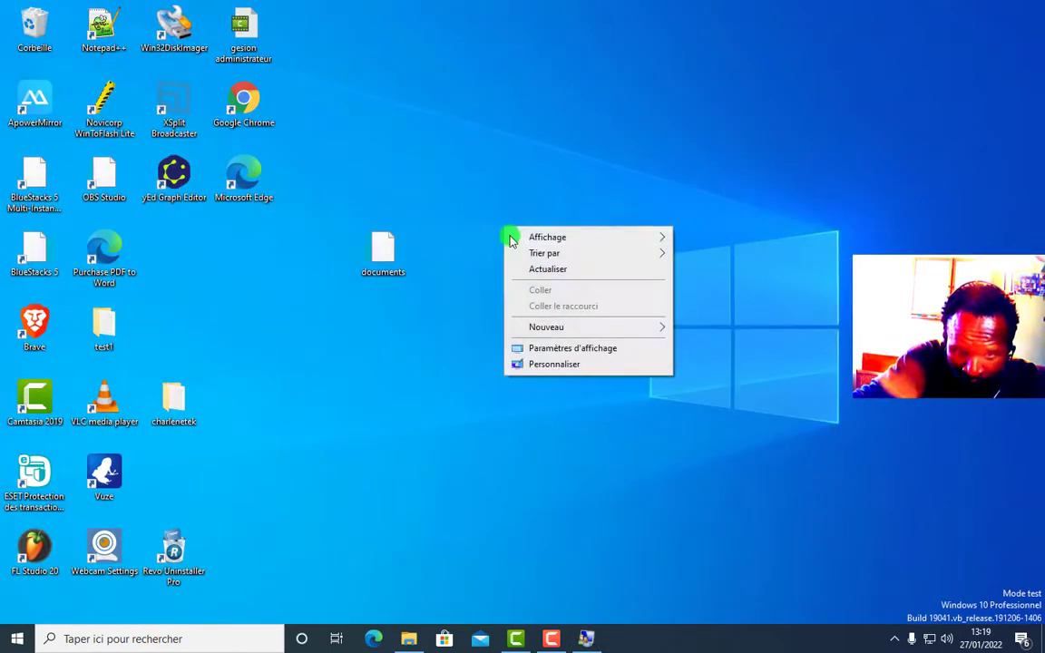
left_click(560, 269)
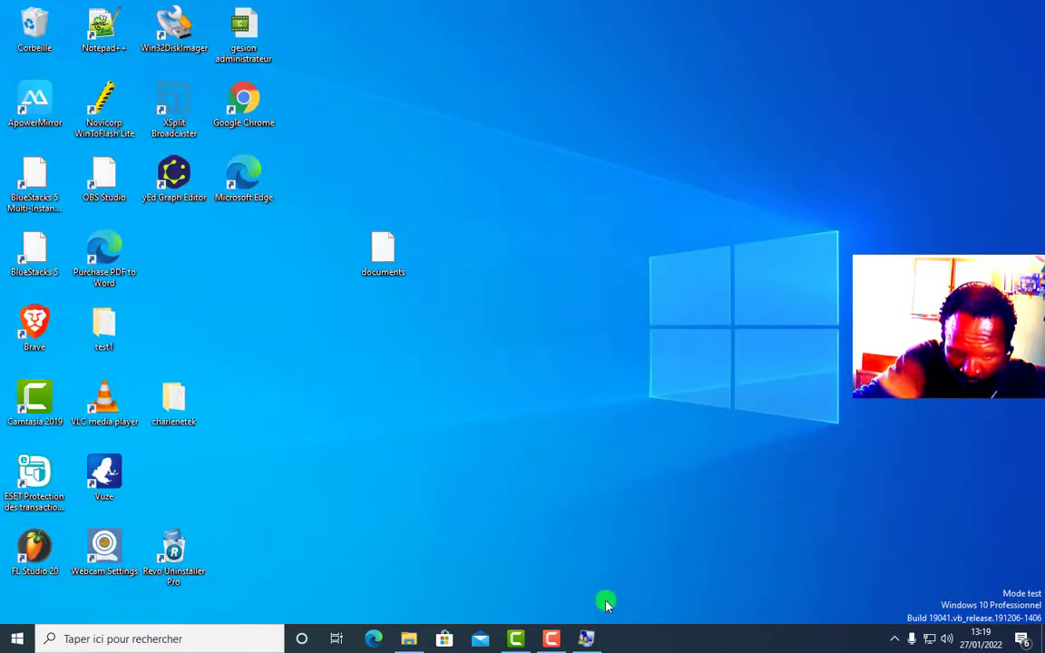
mouse_move(588, 640)
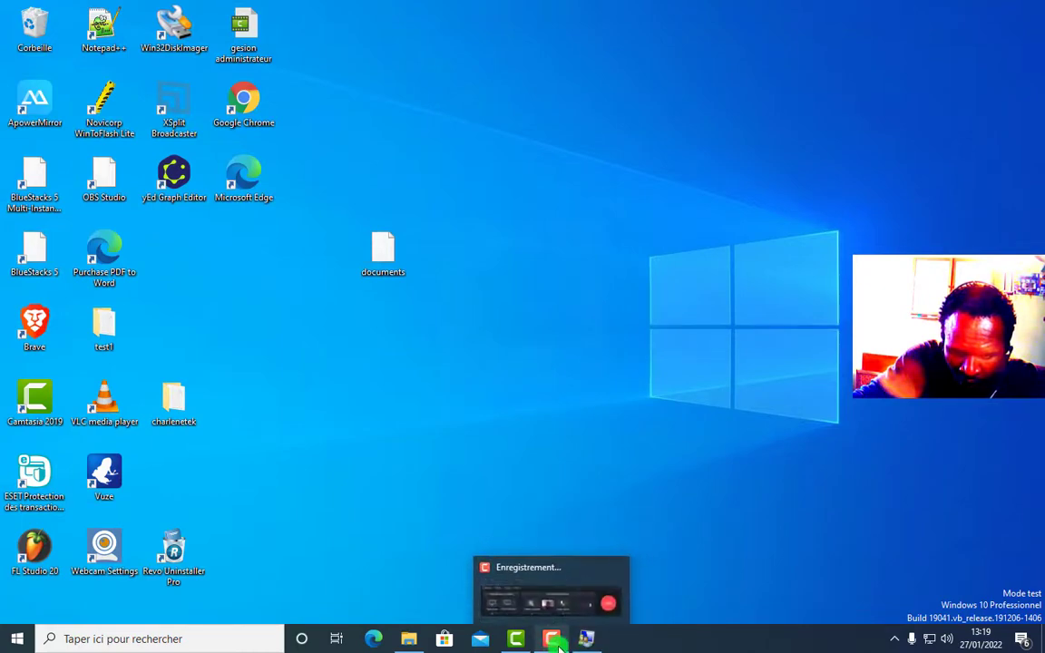
left_click(590, 640)
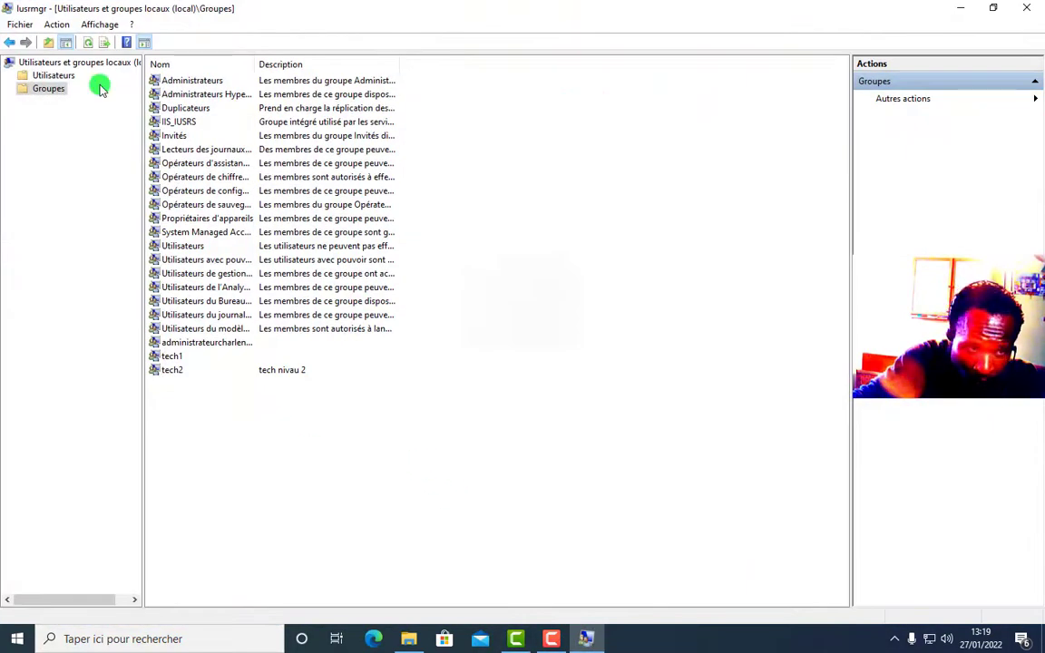
- Try to add "administrateurcharlenetek" as a member of the Administrateurs group, verifying the name
double_click(194, 80)
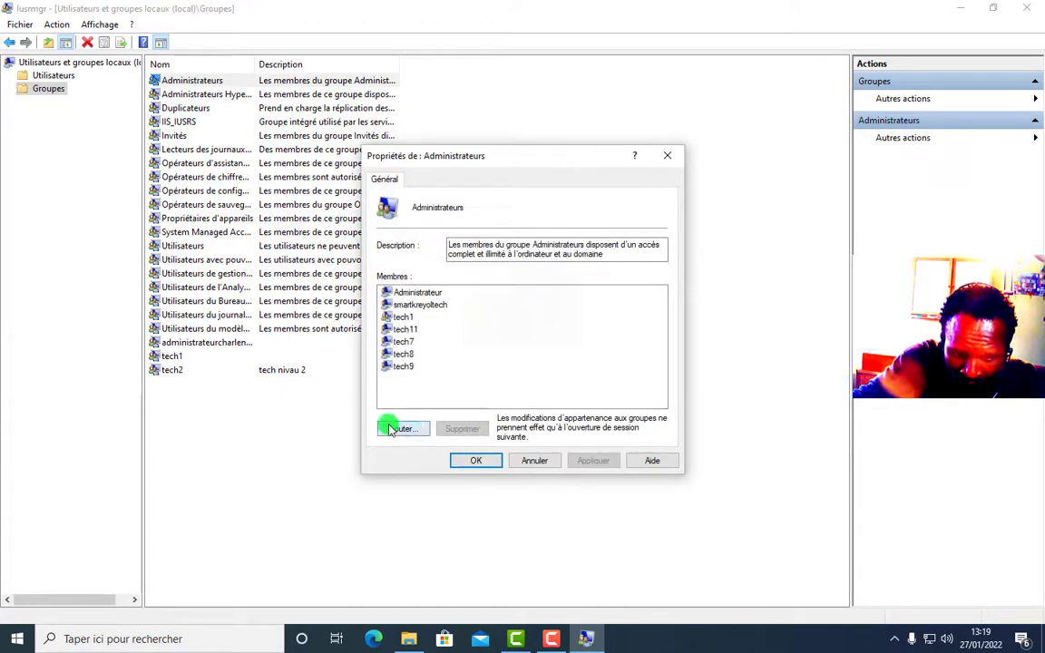
left_click(392, 428)
type("a")
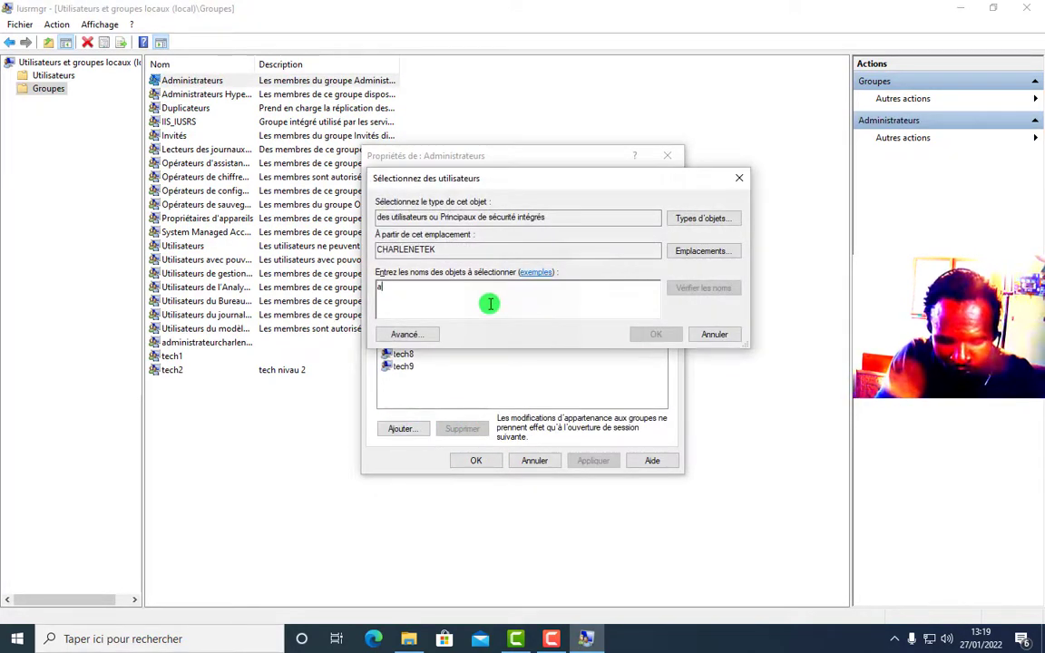
type("dmin")
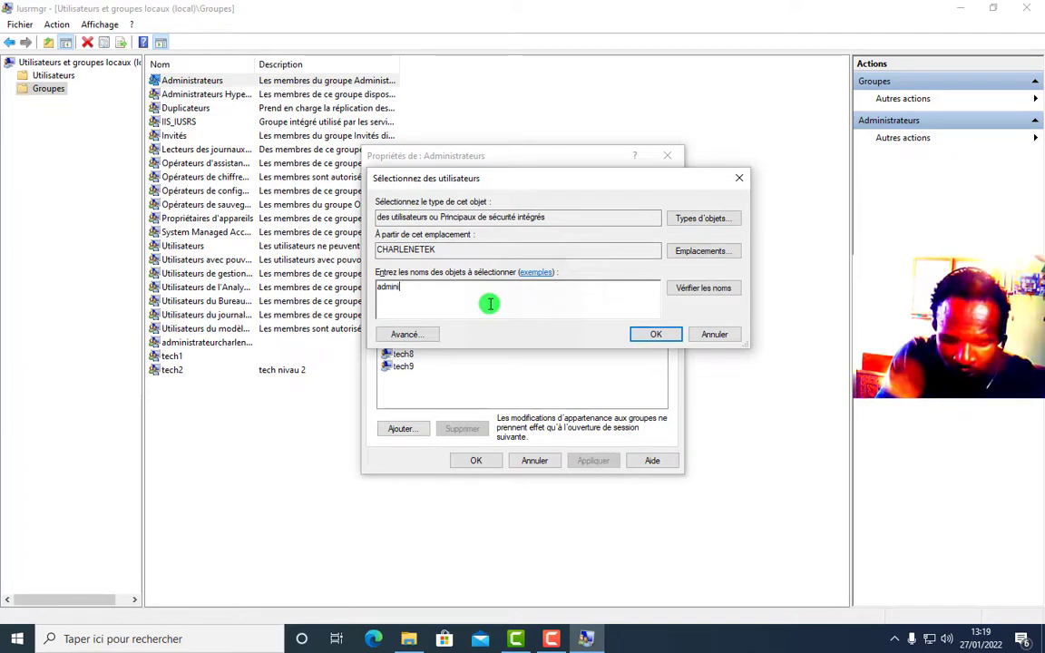
type("i")
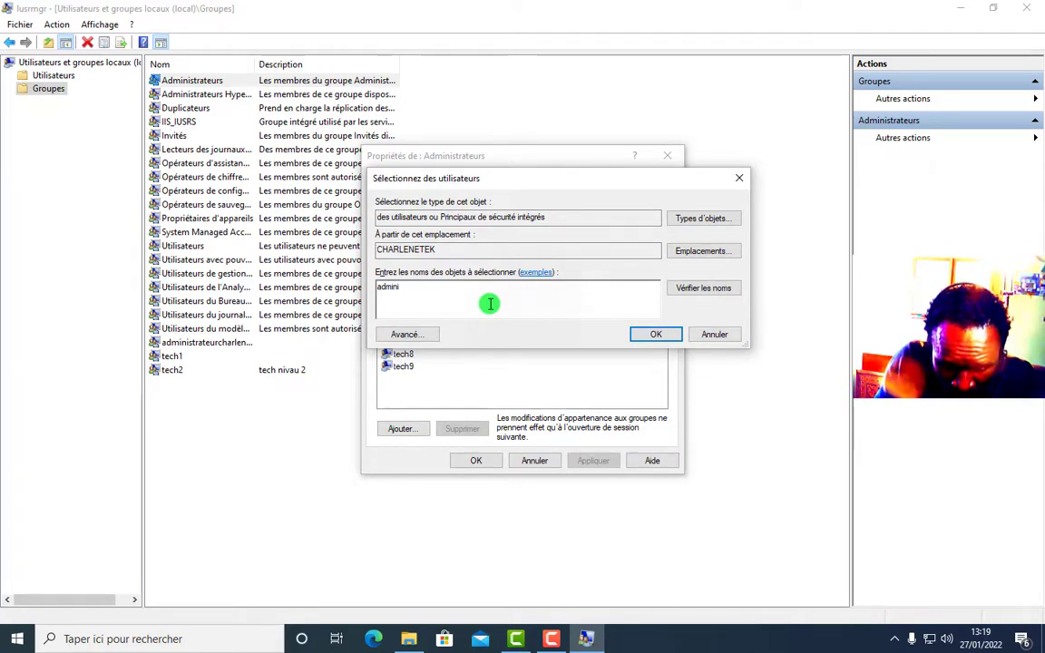
type("strate")
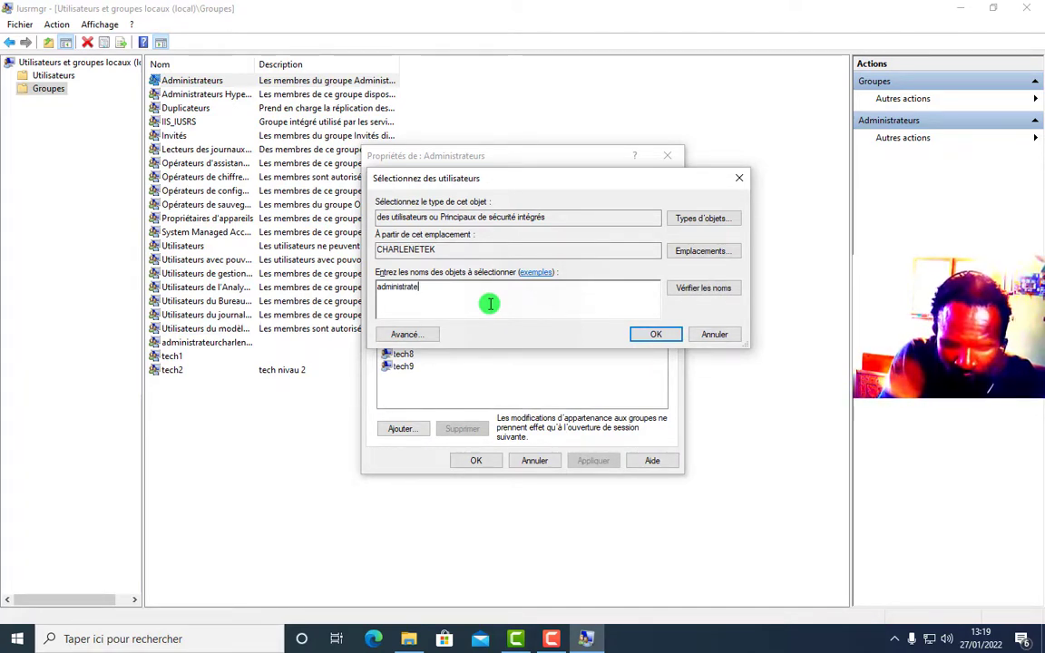
type("urcharlenetek")
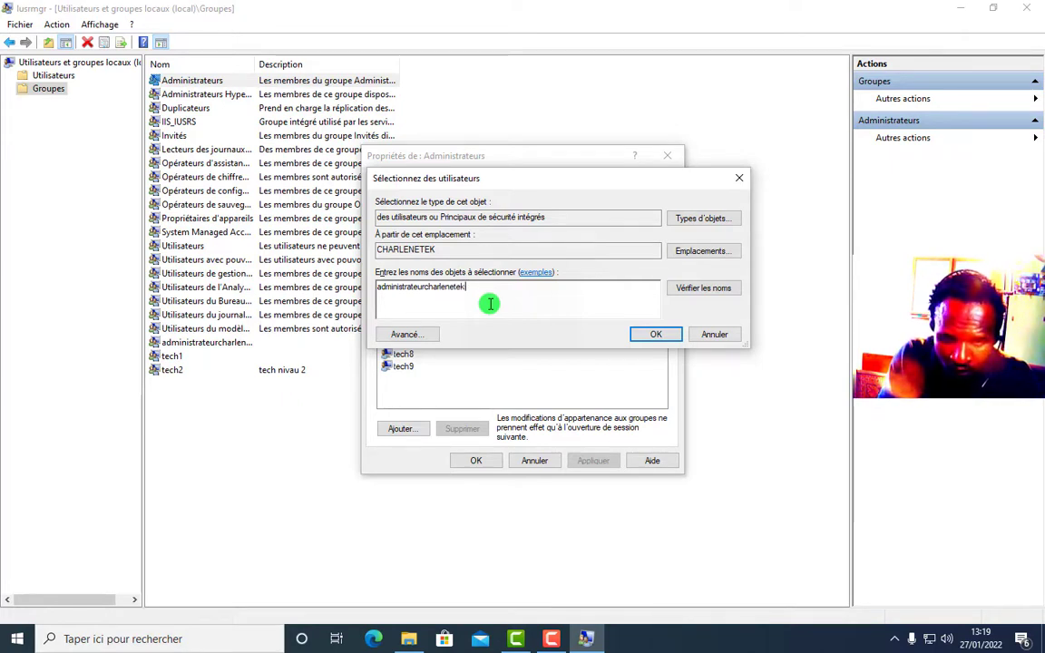
left_click(698, 288)
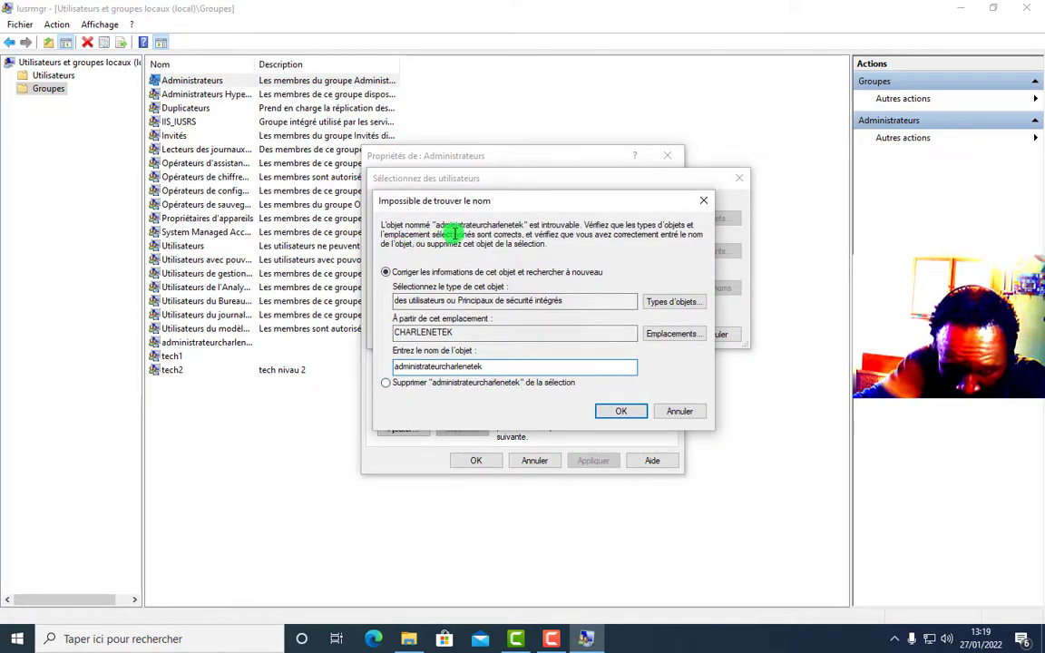
left_click(703, 200)
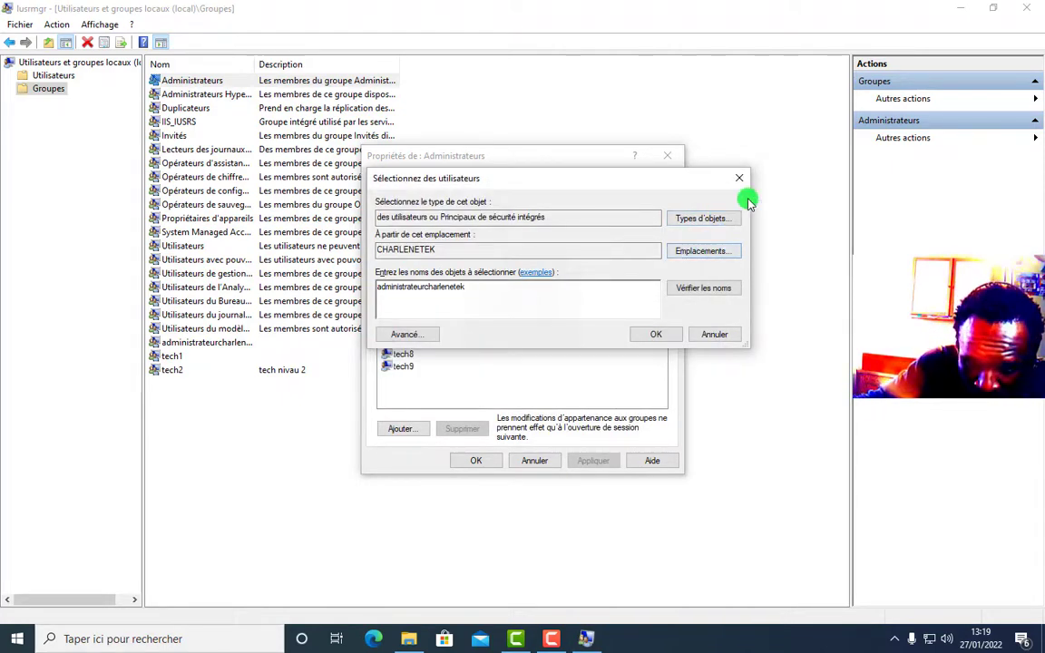
left_click(739, 179)
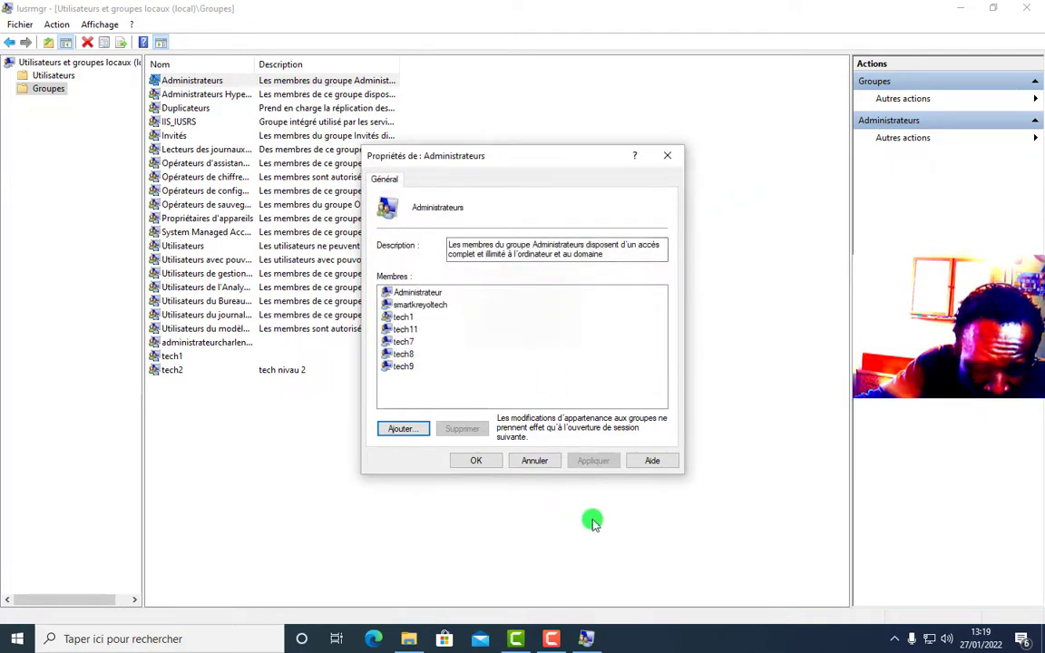
- Delete the administrateurcharlenetek group from the local groups and confirm its removal
left_click(152, 343)
left_click(154, 345)
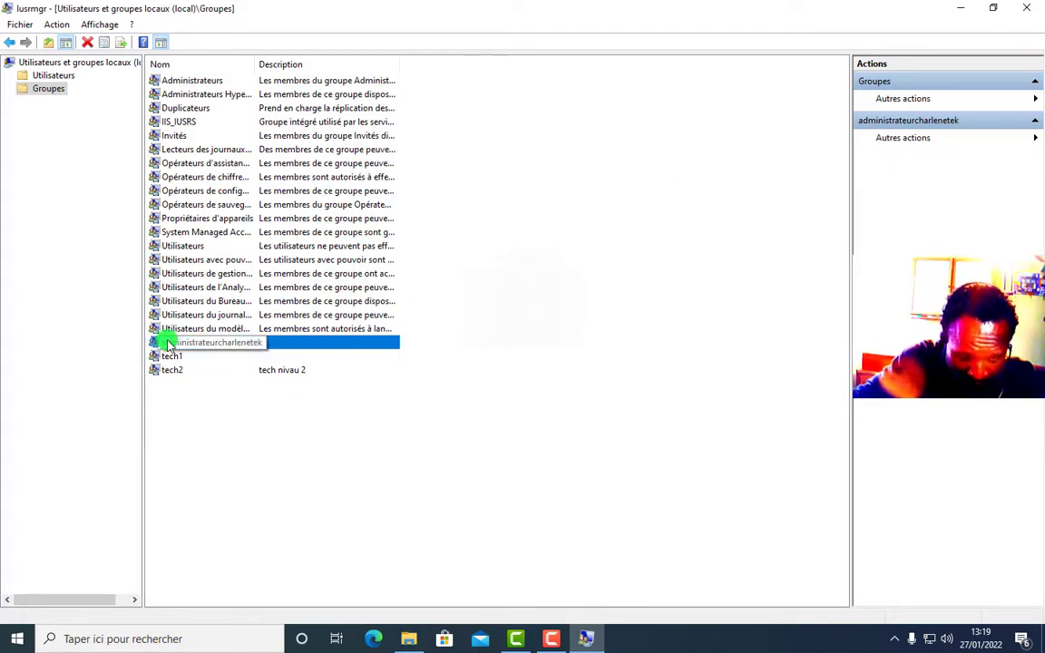
right_click(168, 344)
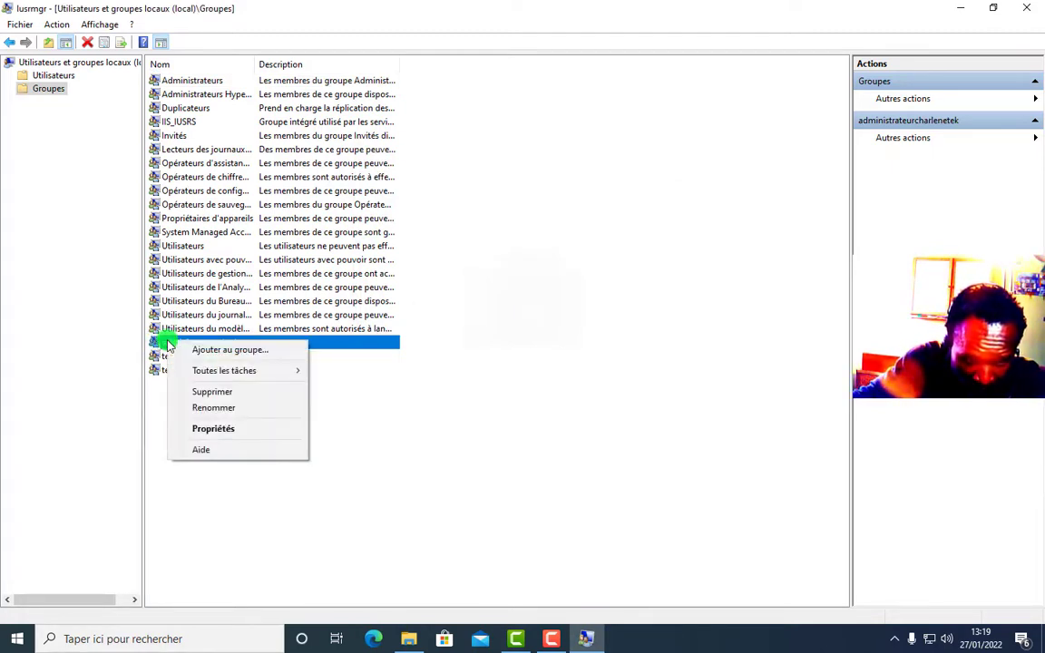
left_click(208, 395)
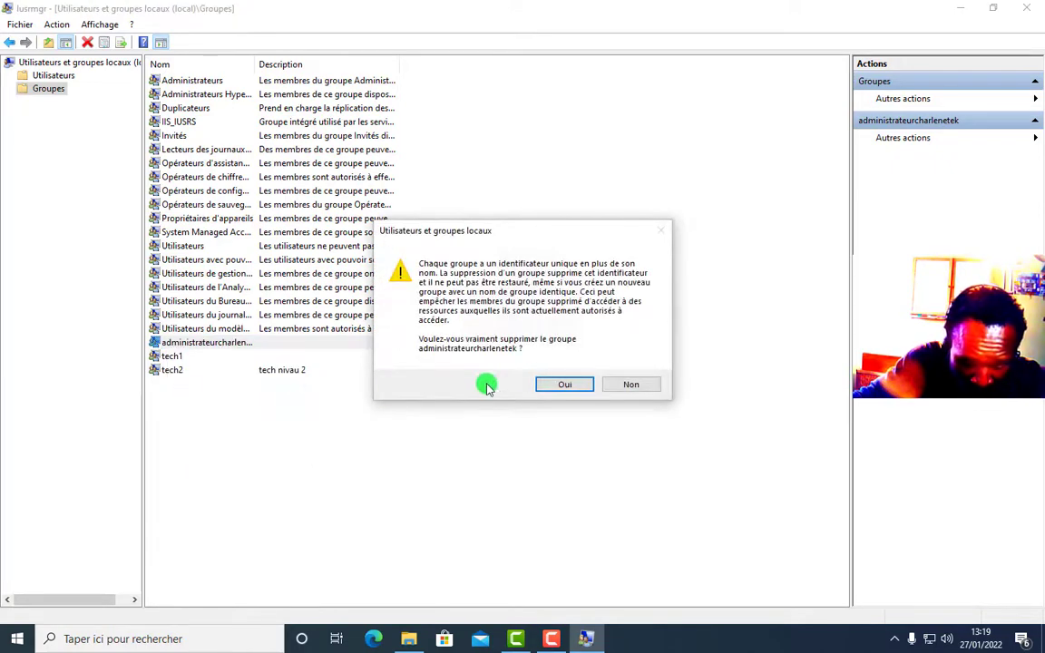
left_click(562, 384)
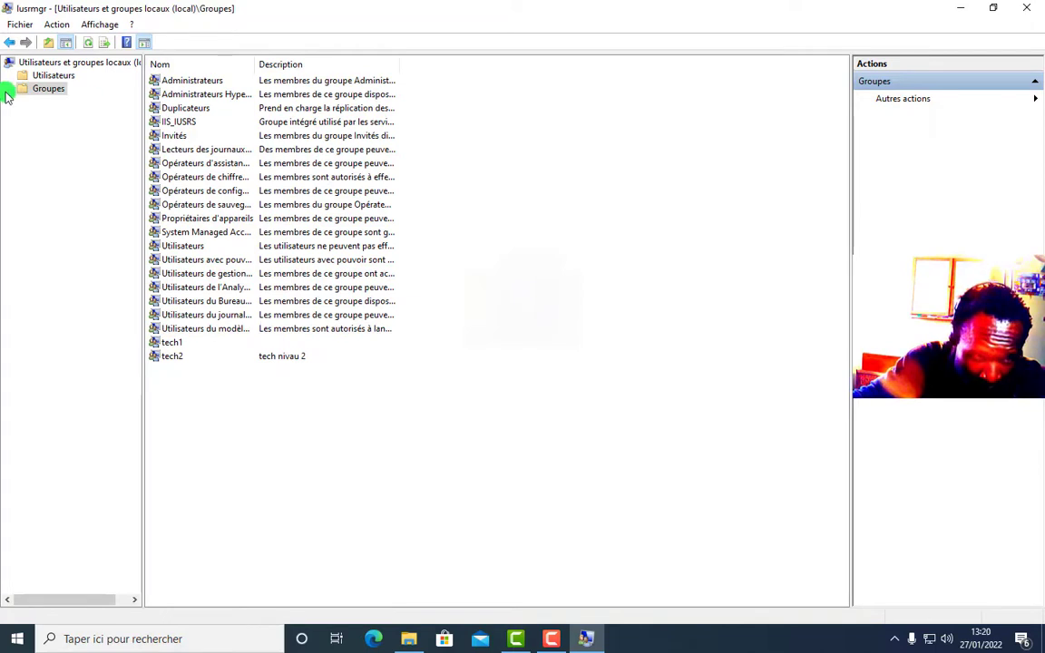
- Create a local group named skt1 with the description "administratrice" and check its properties
left_click(47, 25)
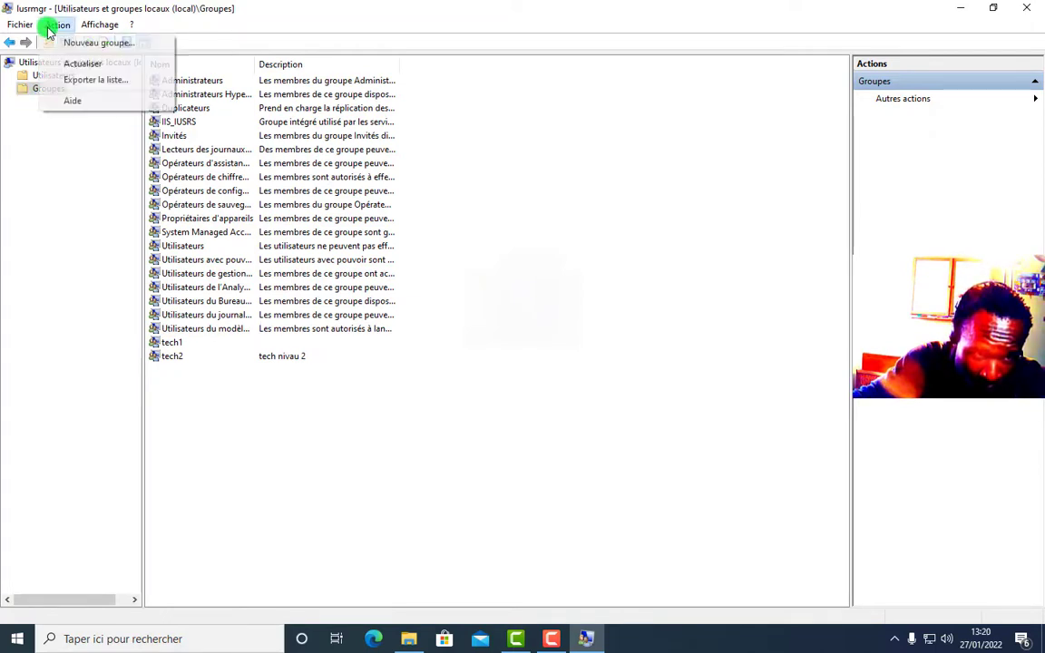
left_click(94, 44)
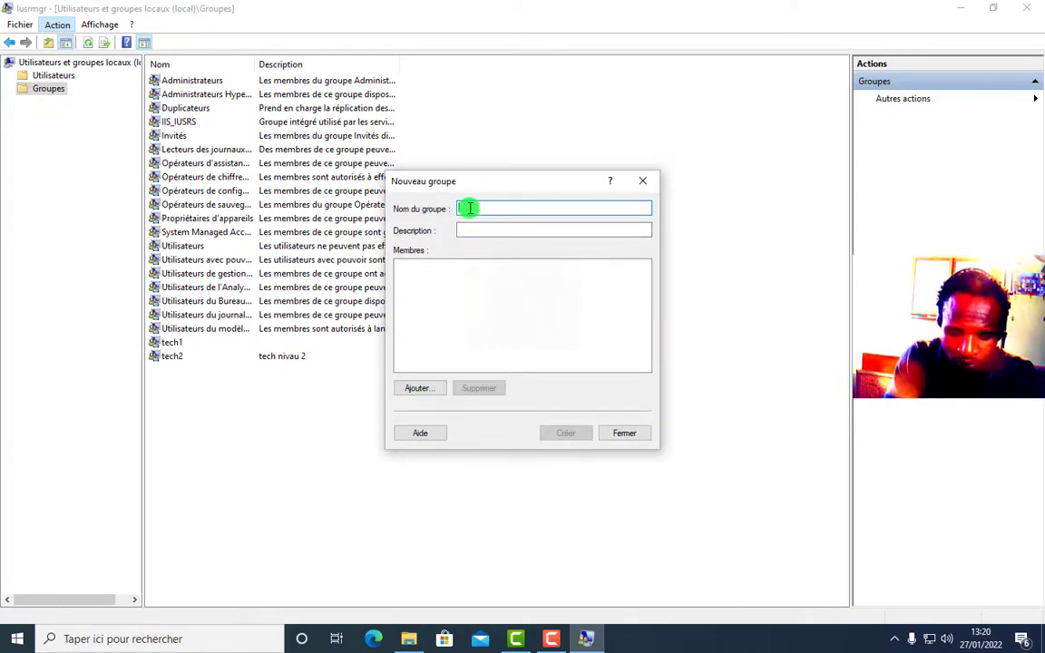
type("t")
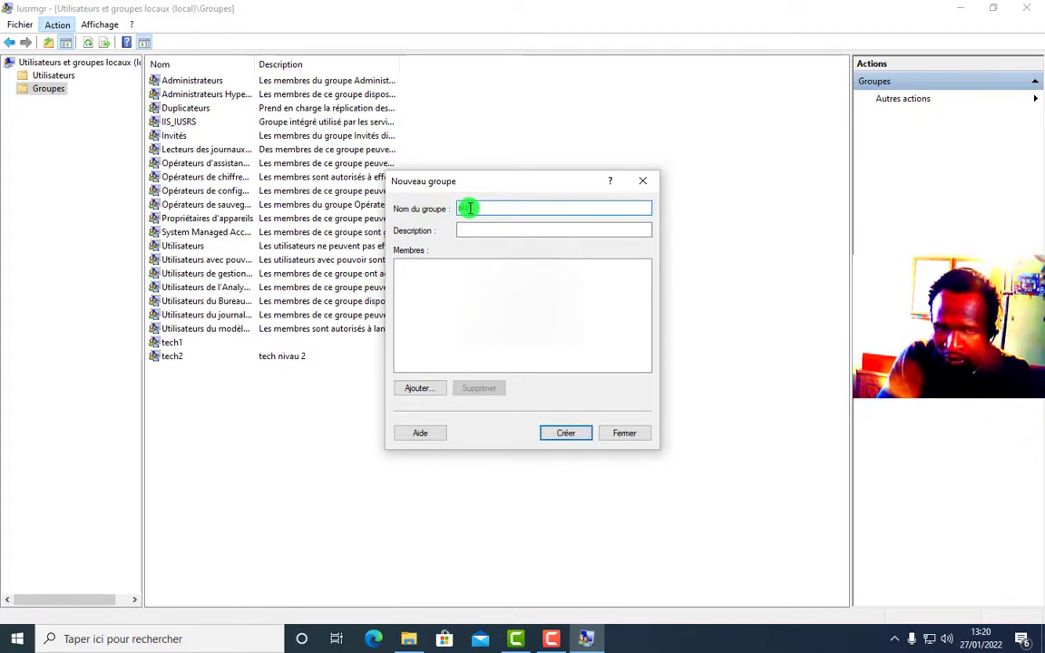
type("kt1")
left_click(469, 228)
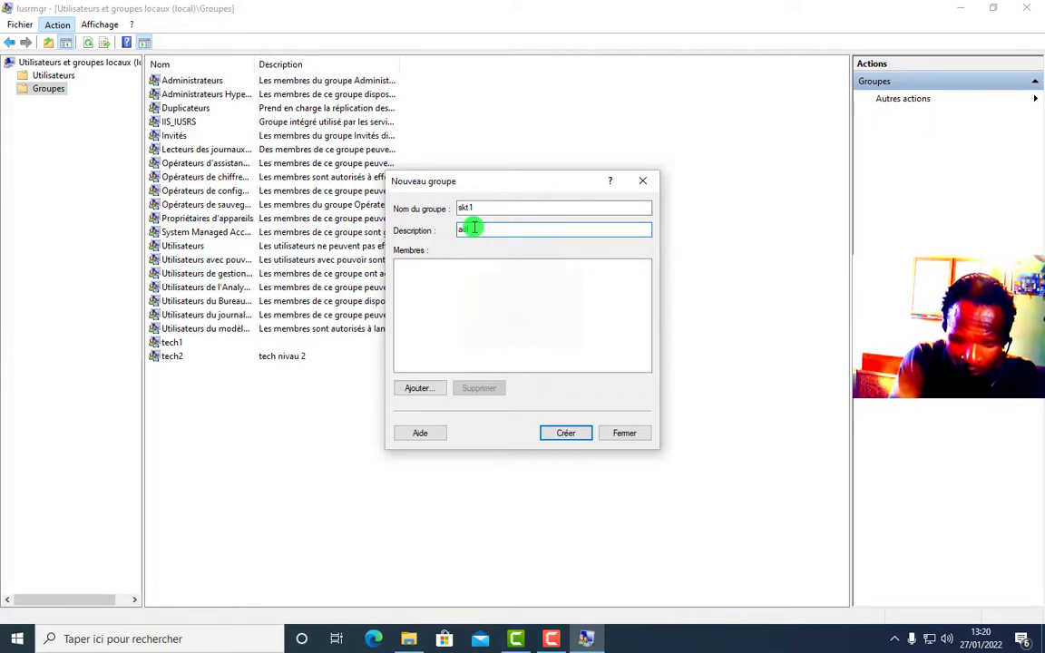
type("administra")
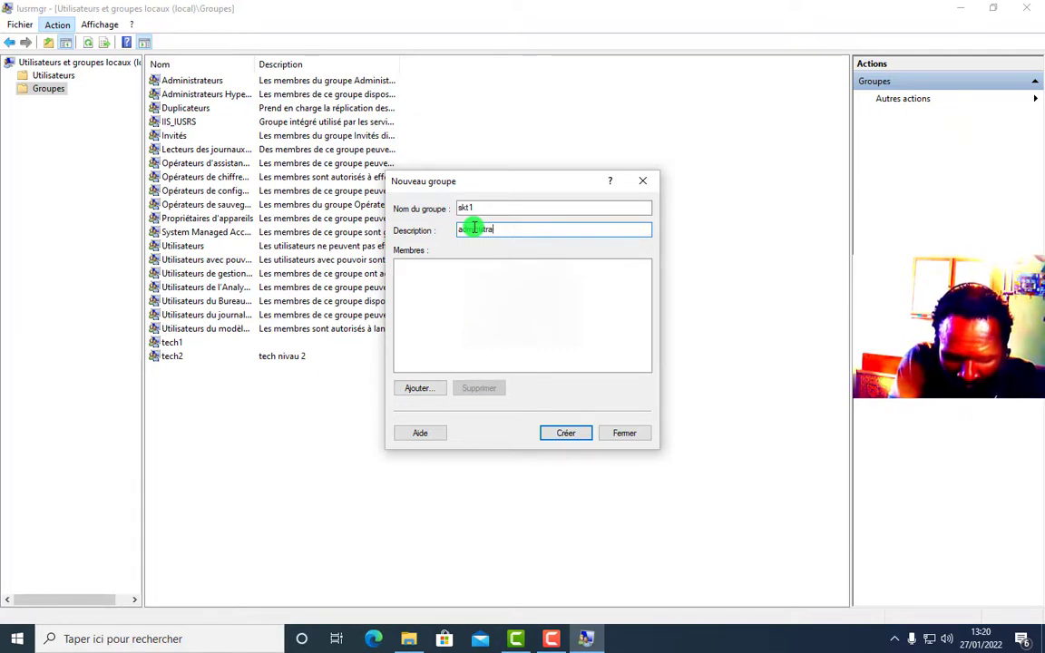
type("reur")
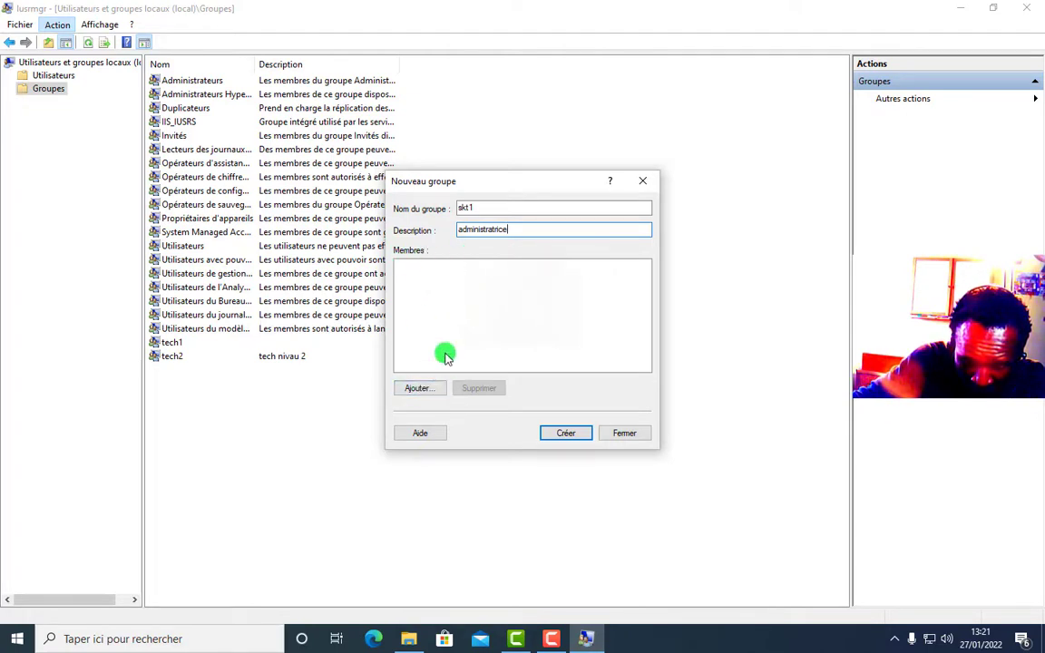
left_click(420, 392)
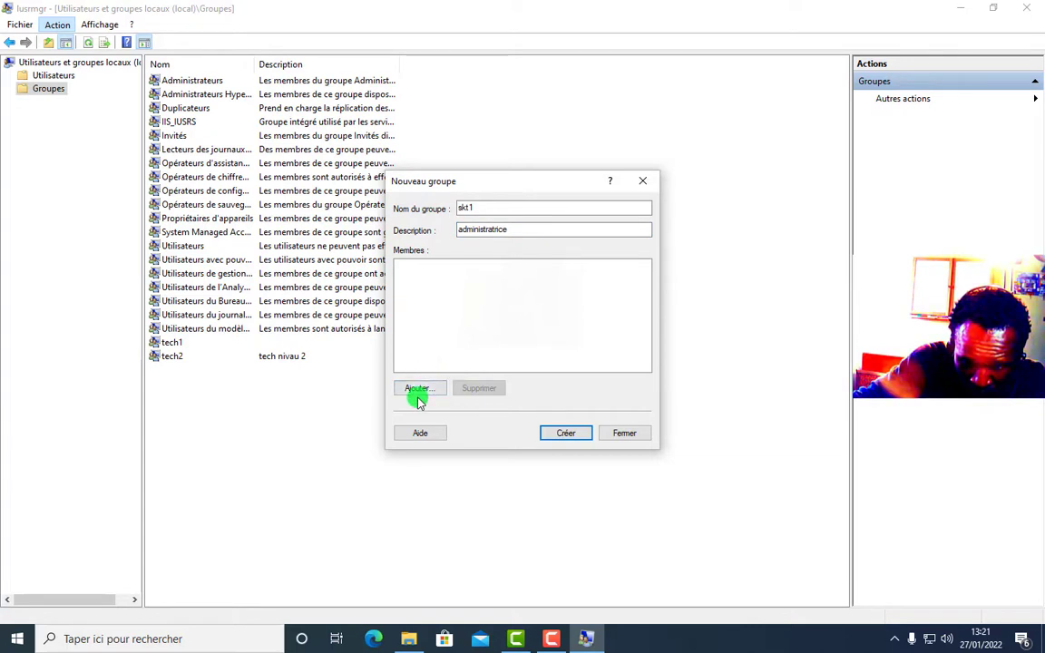
left_click(565, 435)
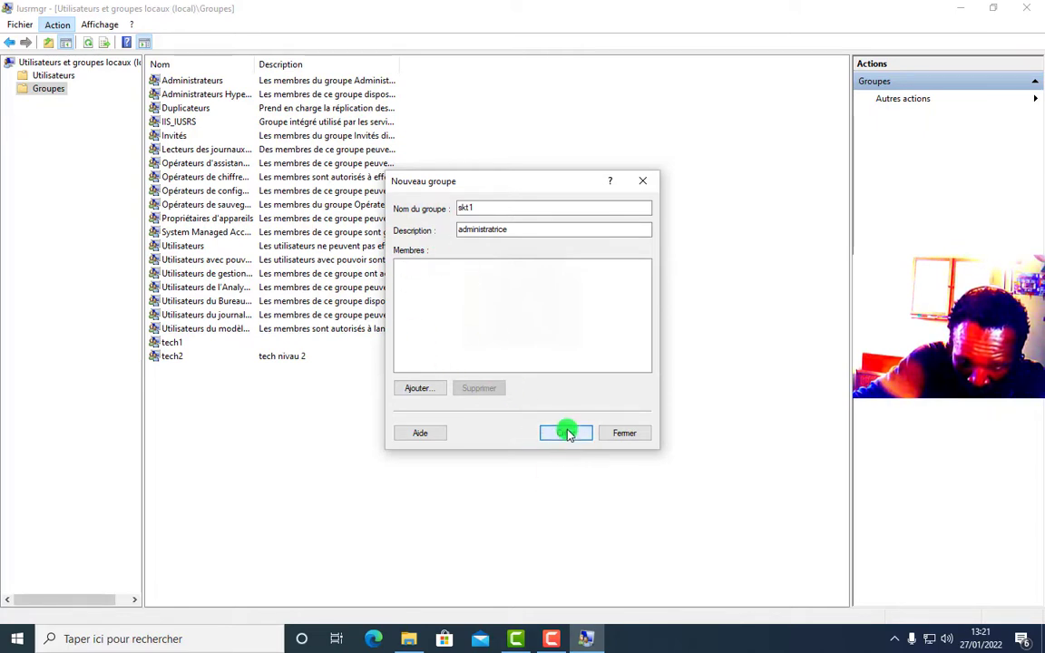
left_click(566, 433)
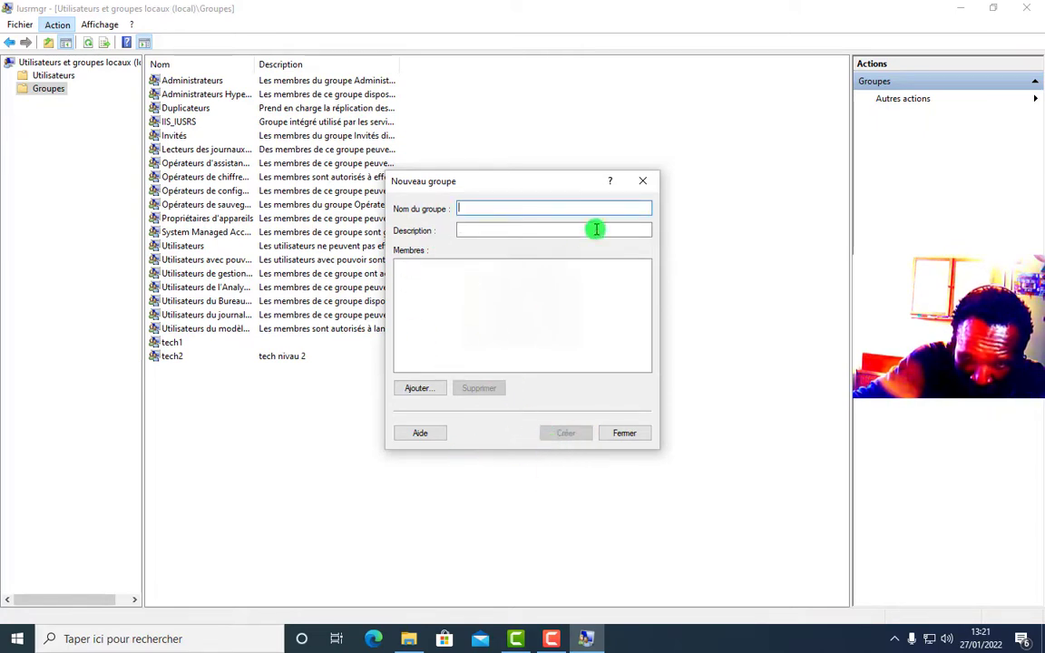
left_click(640, 181)
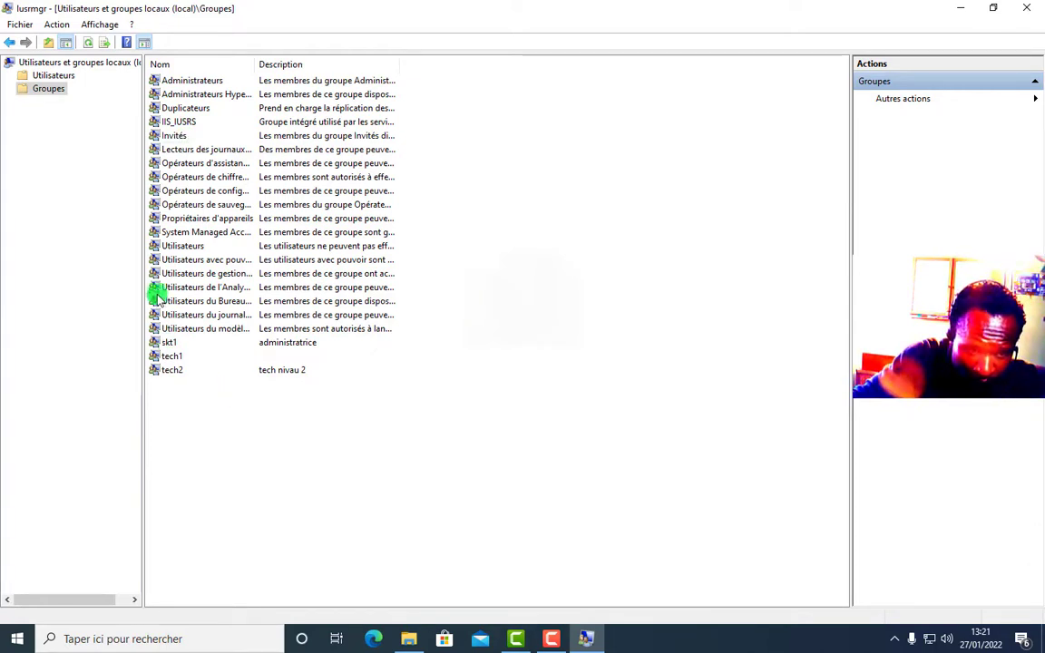
double_click(168, 343)
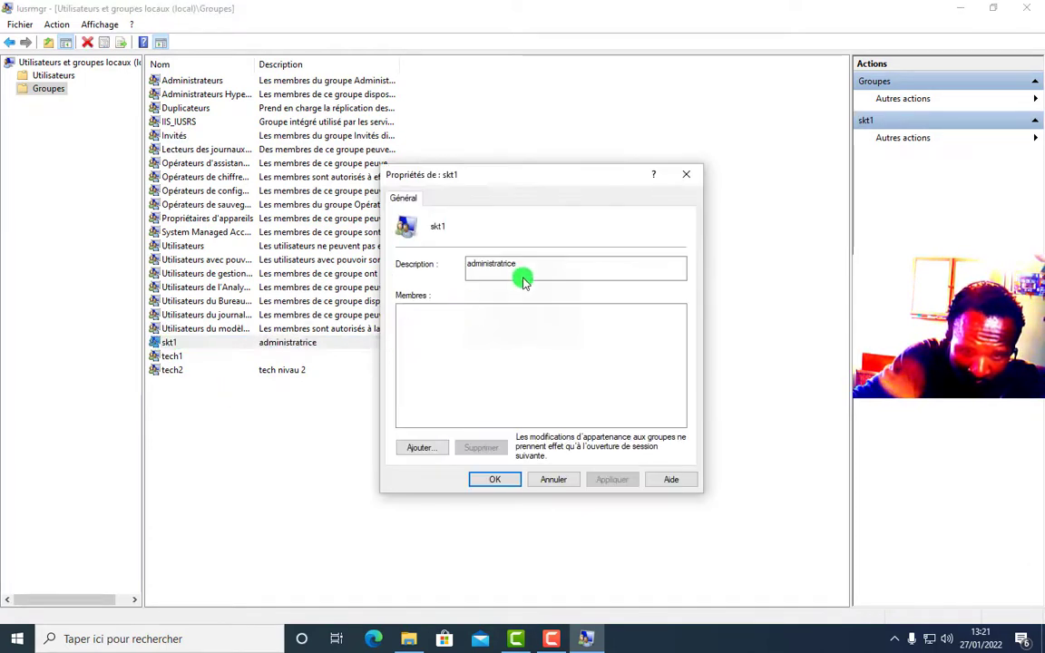
left_click(682, 173)
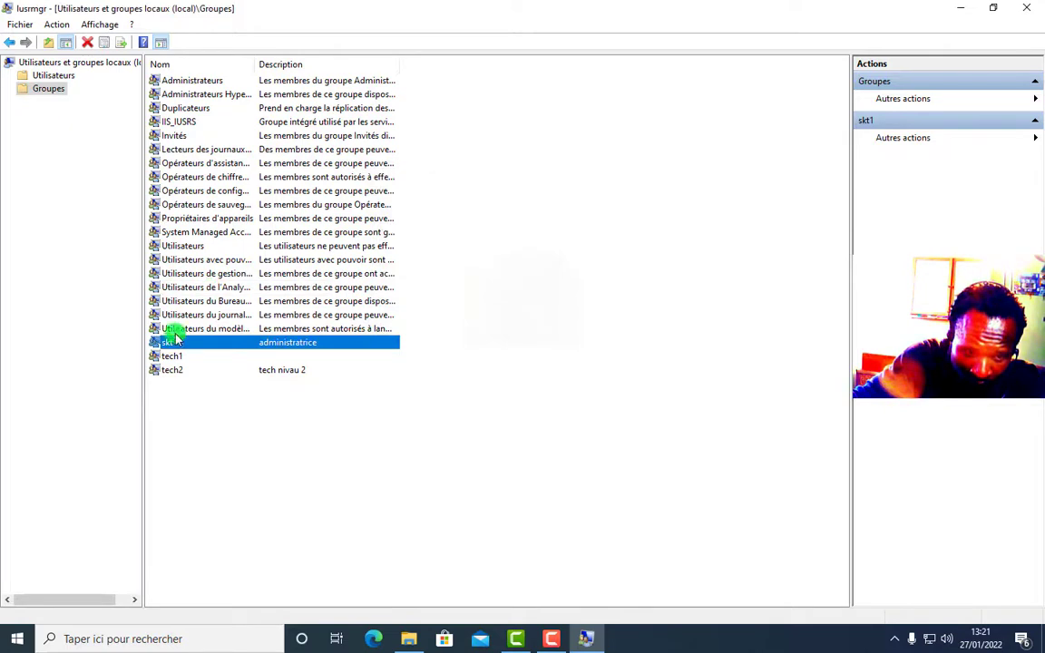
- Try to add skt1 as a member of the Administrateurs group, verifying the name and checking the allowed object types
double_click(201, 81)
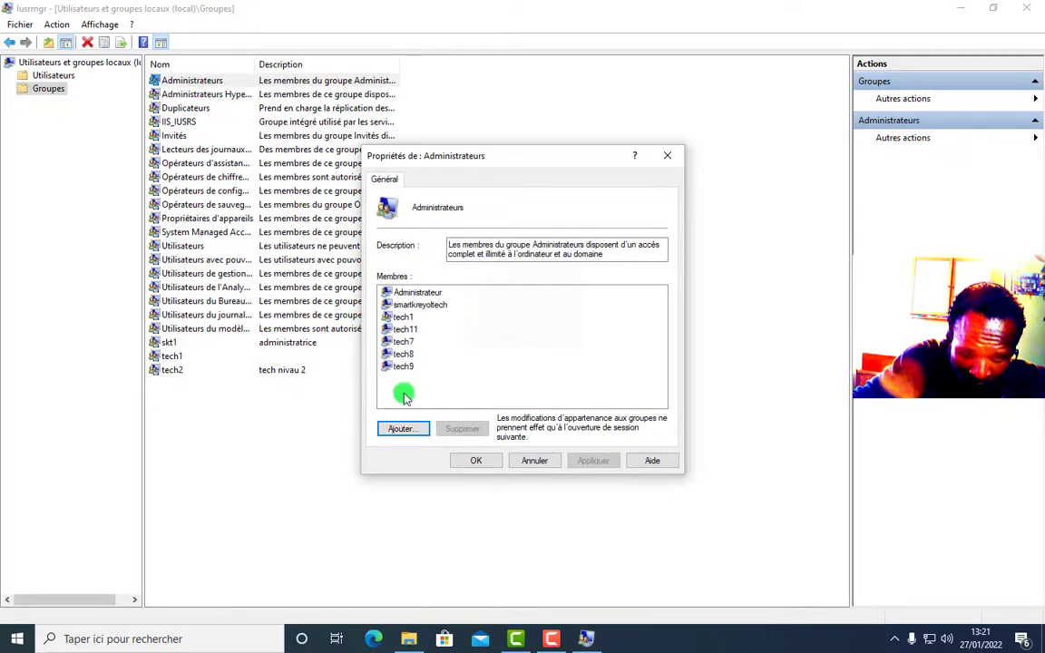
left_click(403, 428)
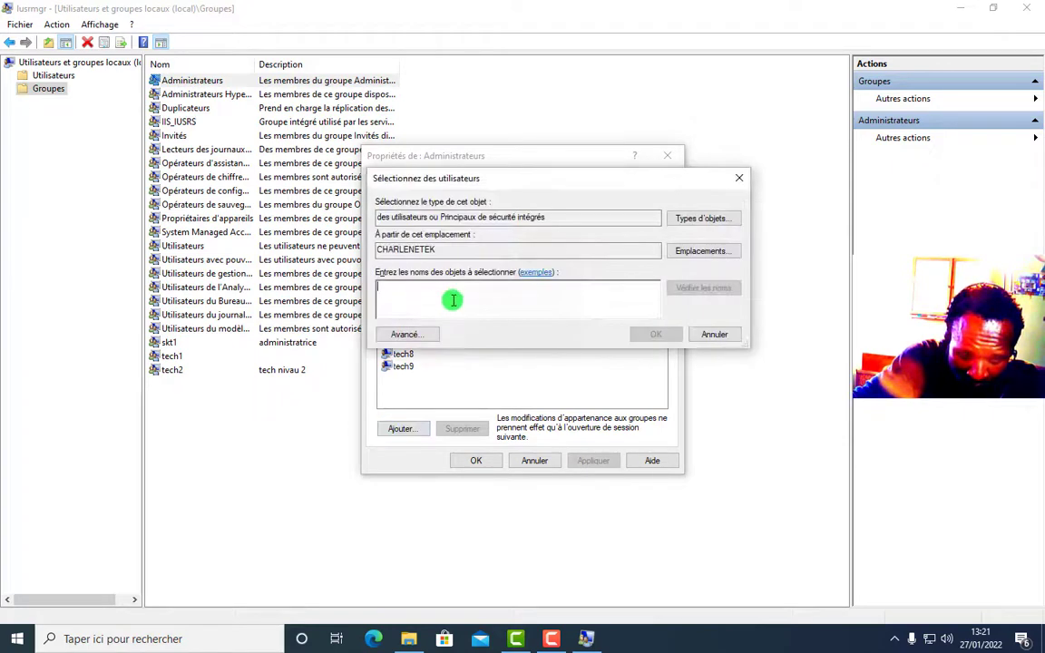
type("s")
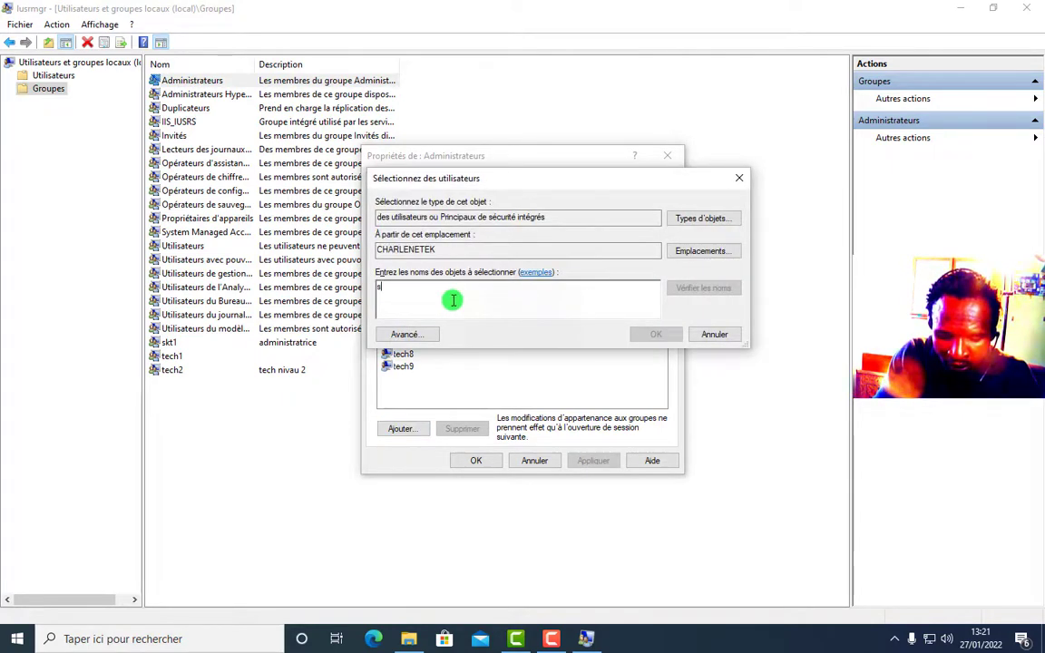
type("kt1")
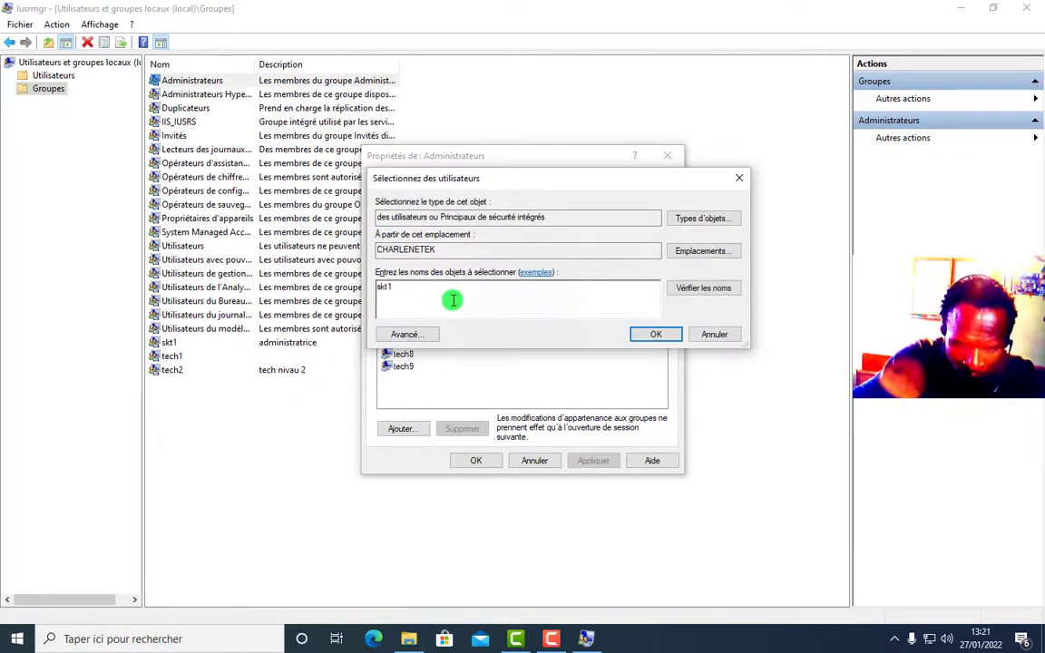
left_click(688, 288)
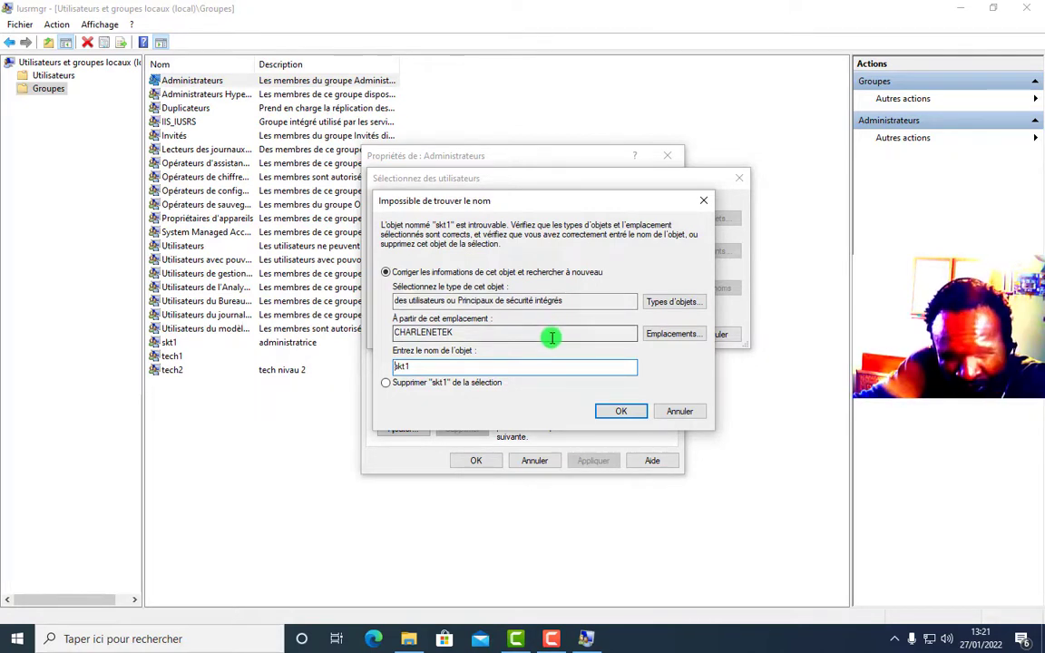
left_click(664, 303)
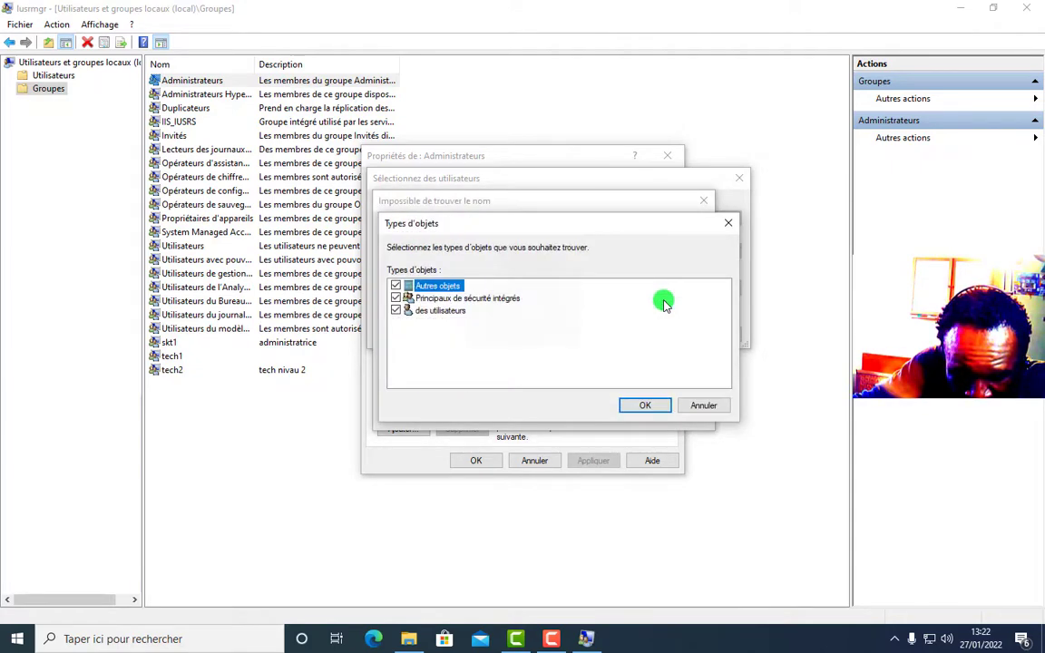
left_click(726, 223)
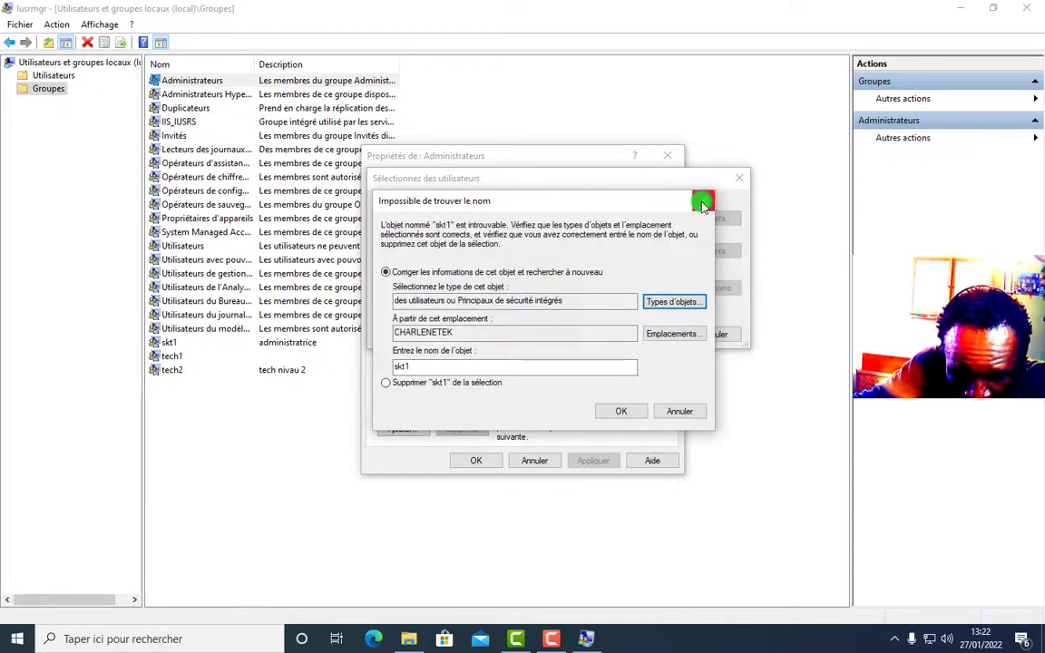
left_click(704, 200)
left_click(742, 177)
left_click(669, 156)
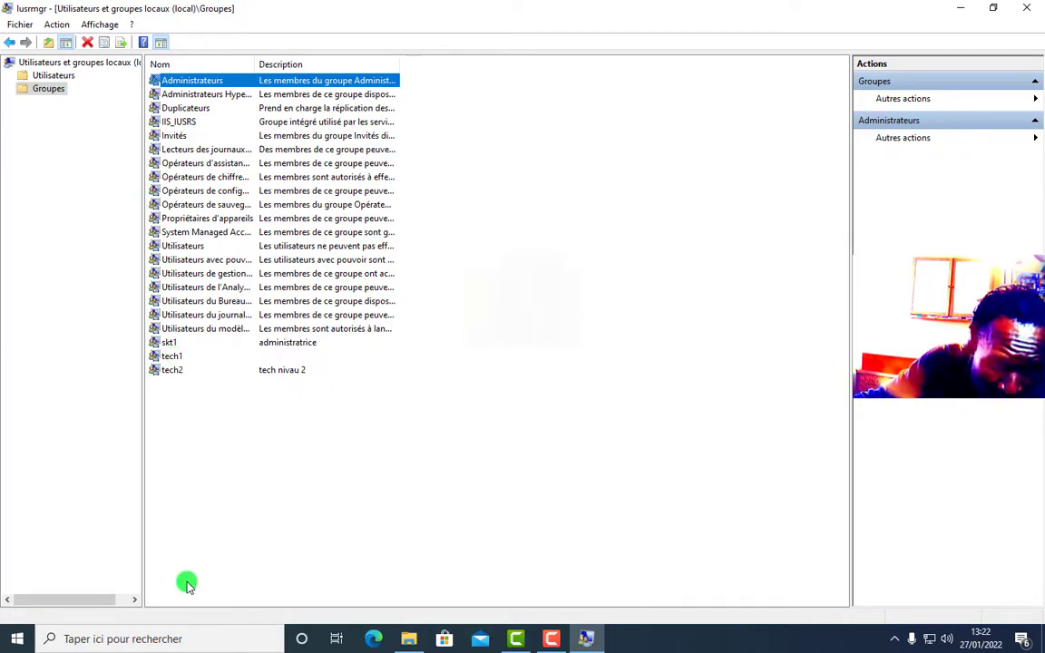
- Remove tech1 from the members of the Administrateurs group and apply the change
right_click(193, 83)
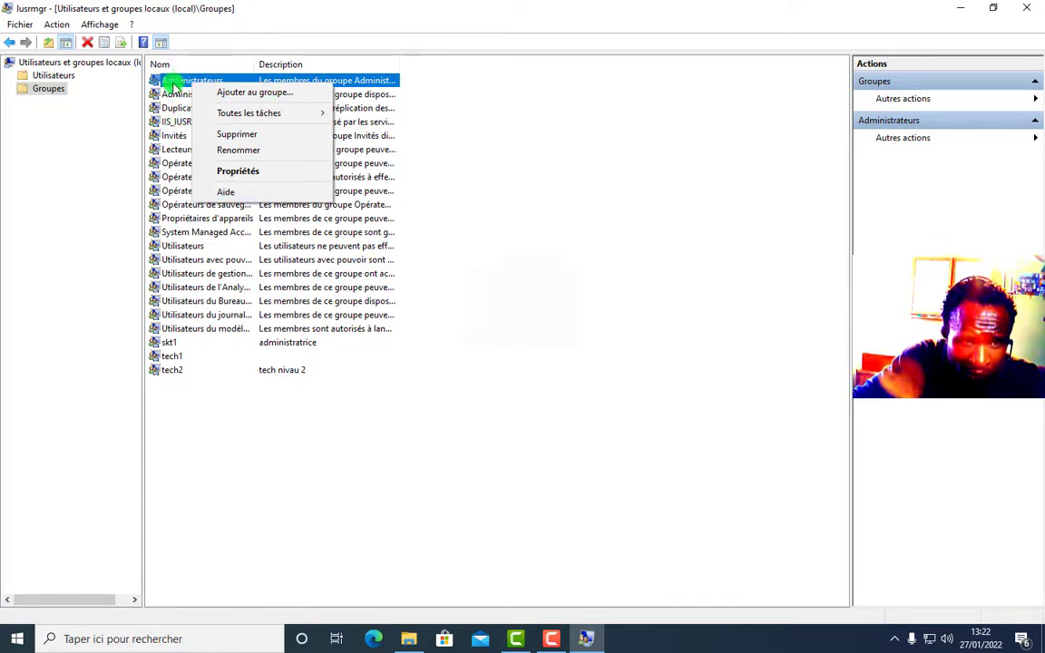
left_click(175, 413)
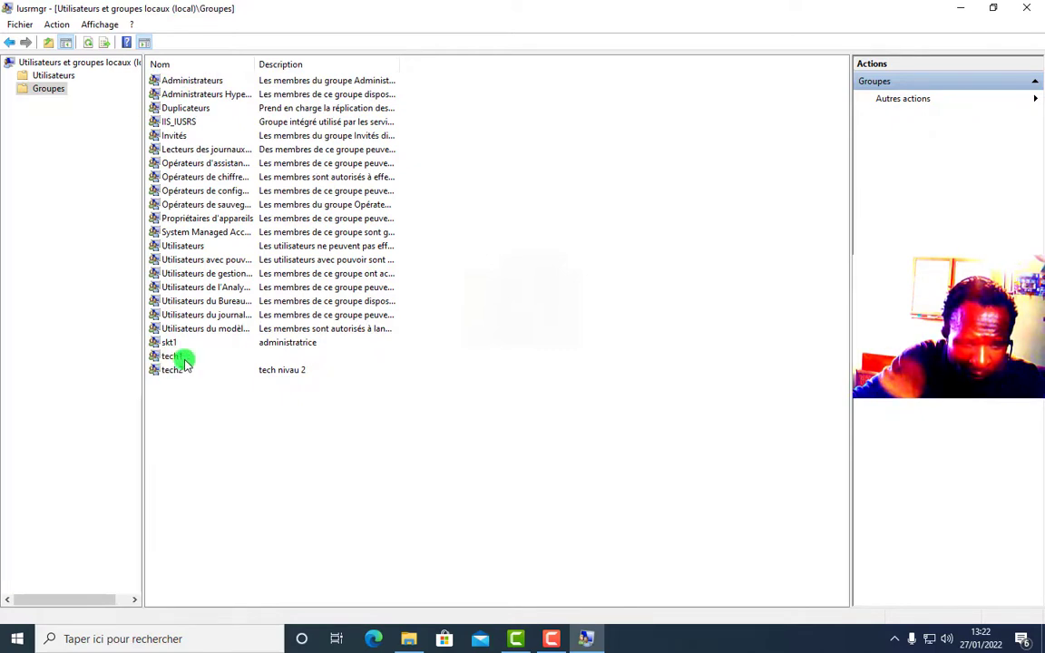
left_click(193, 80)
double_click(192, 81)
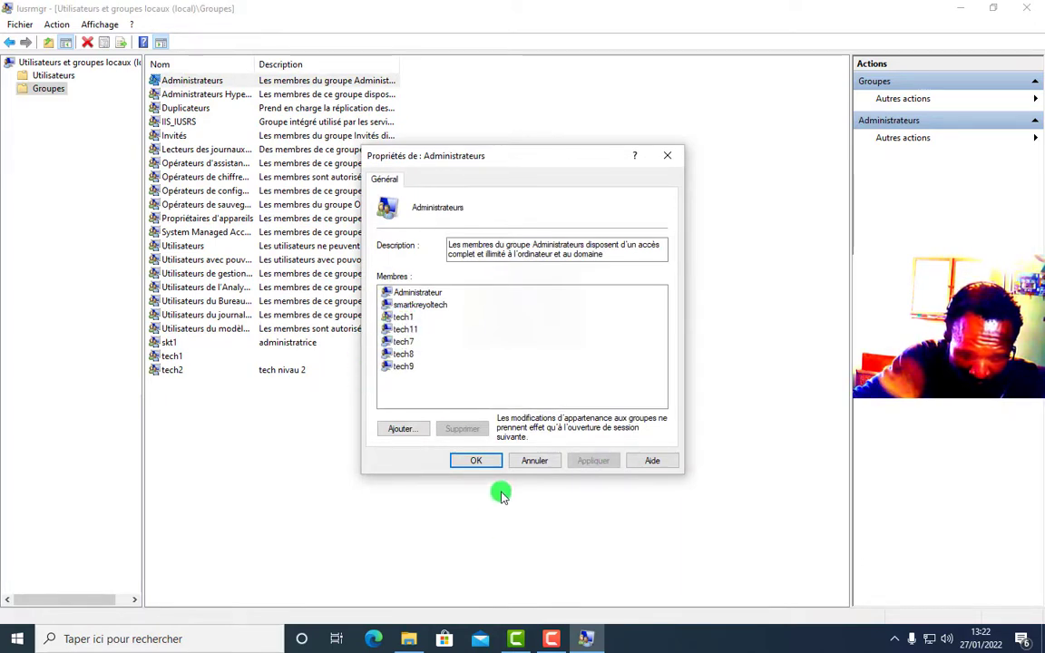
left_click(402, 318)
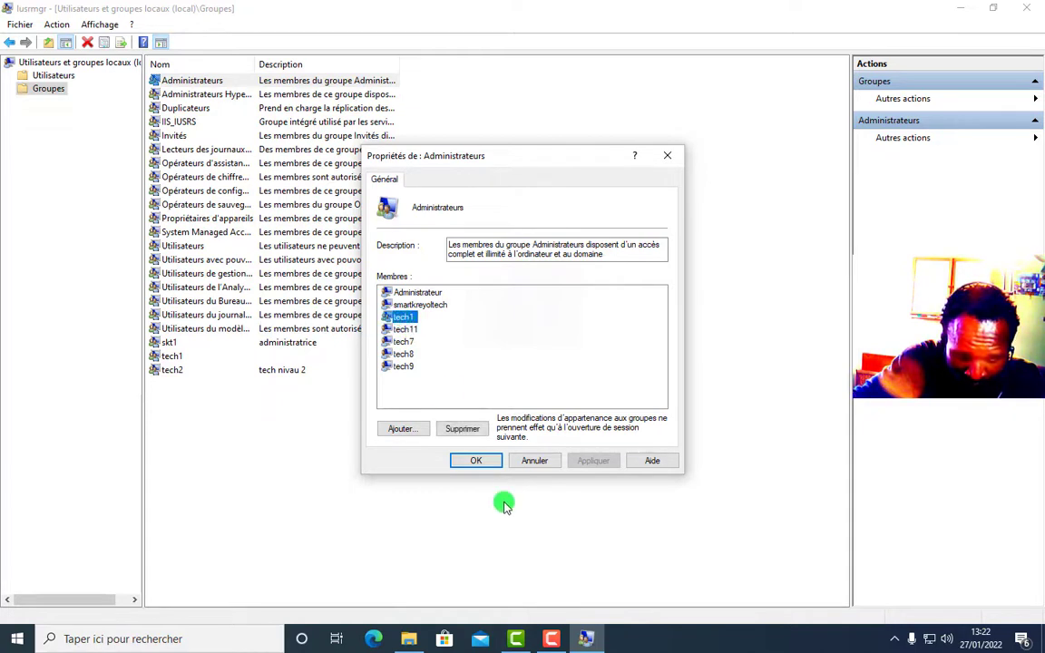
left_click(464, 430)
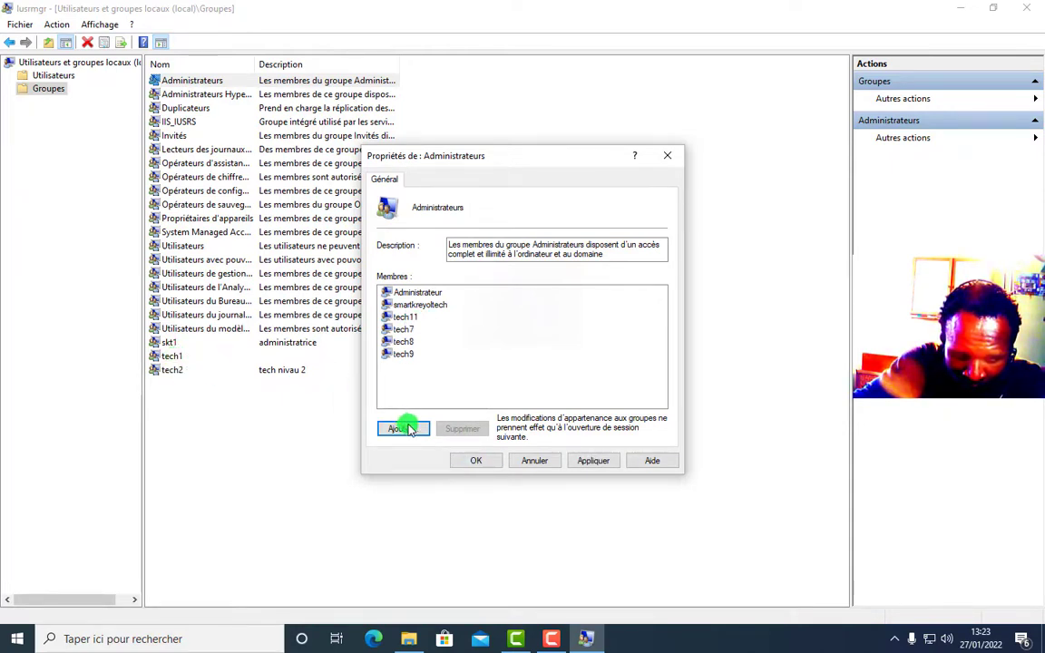
left_click(588, 460)
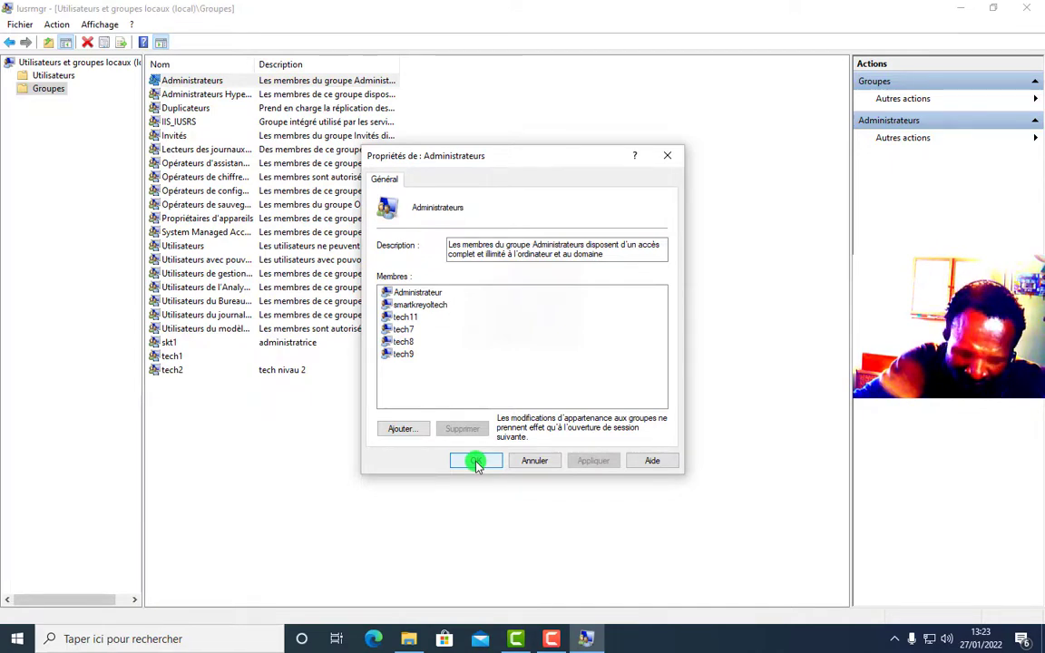
left_click(476, 462)
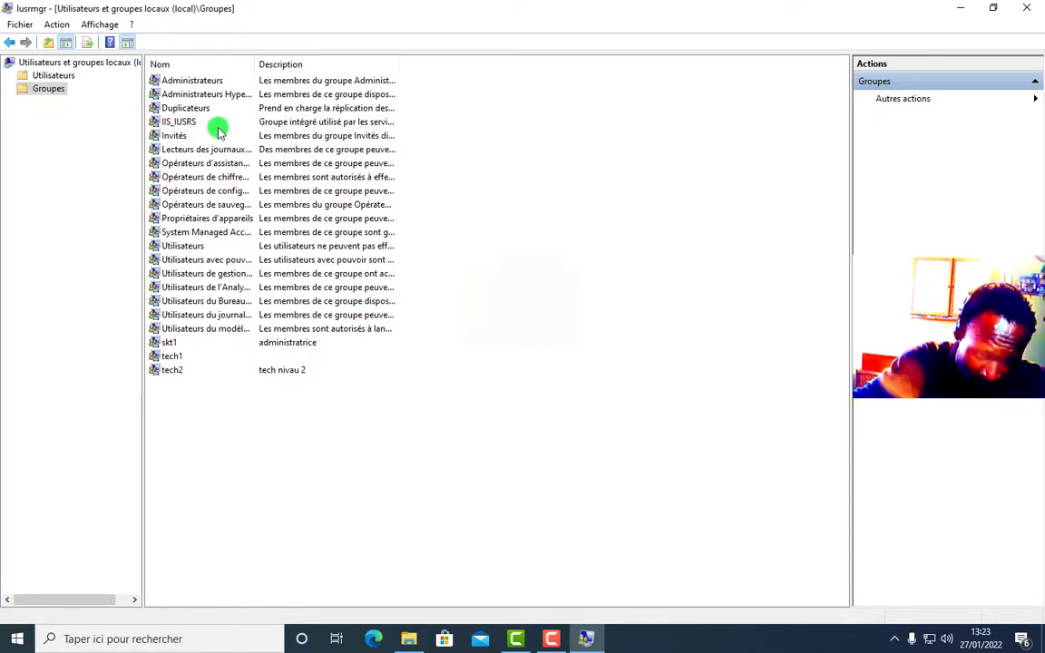
- Try to add tech1 back as a member of the Administrateurs group, verifying the name
double_click(188, 82)
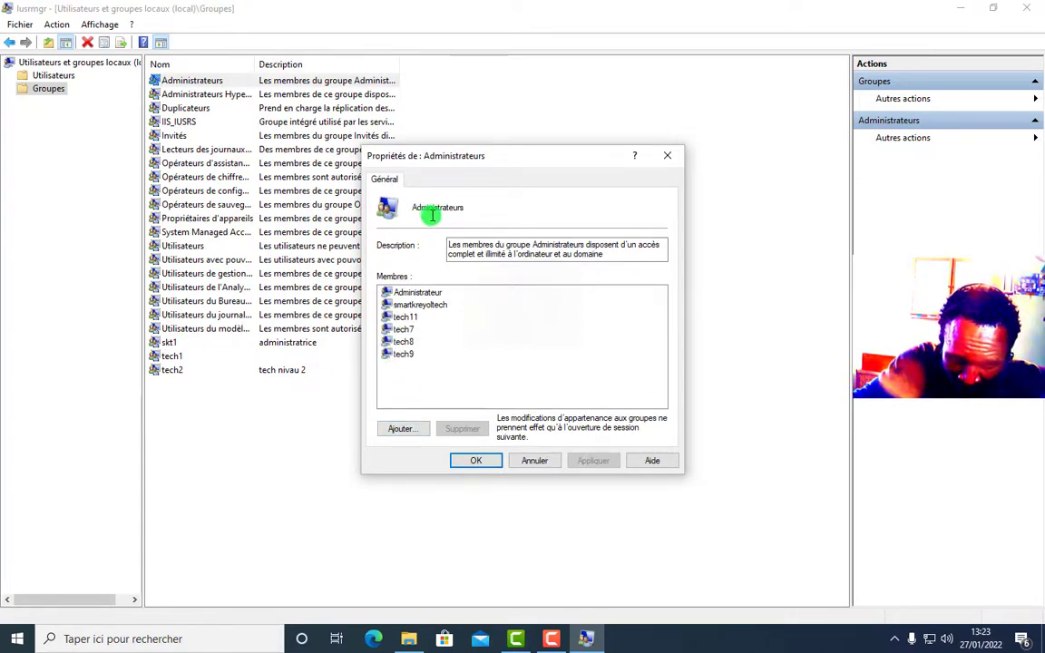
left_click(403, 428)
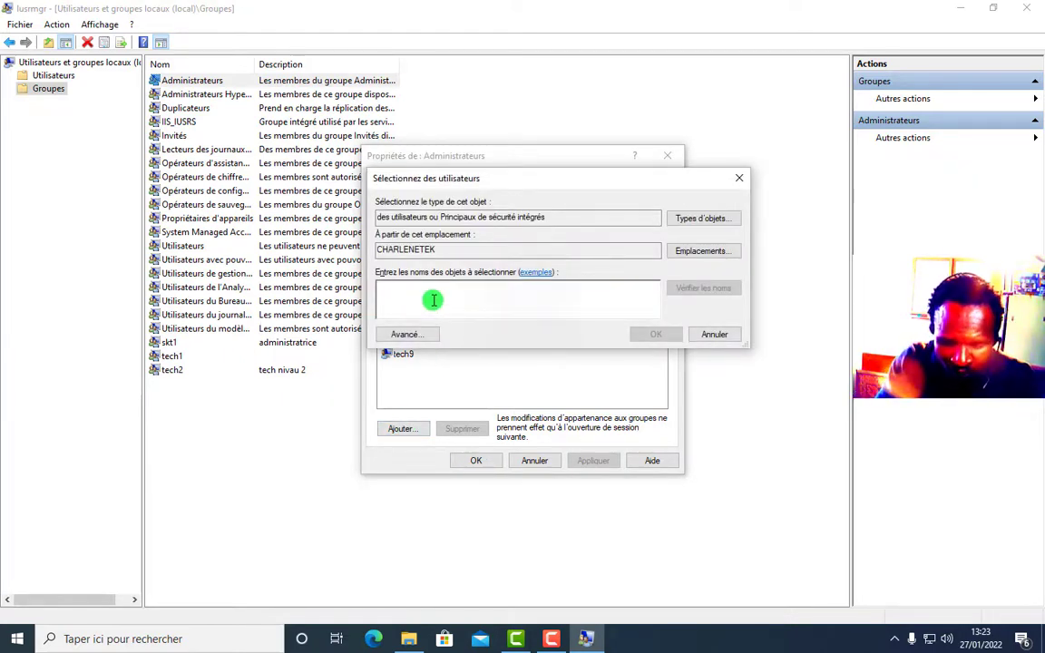
type("tech1")
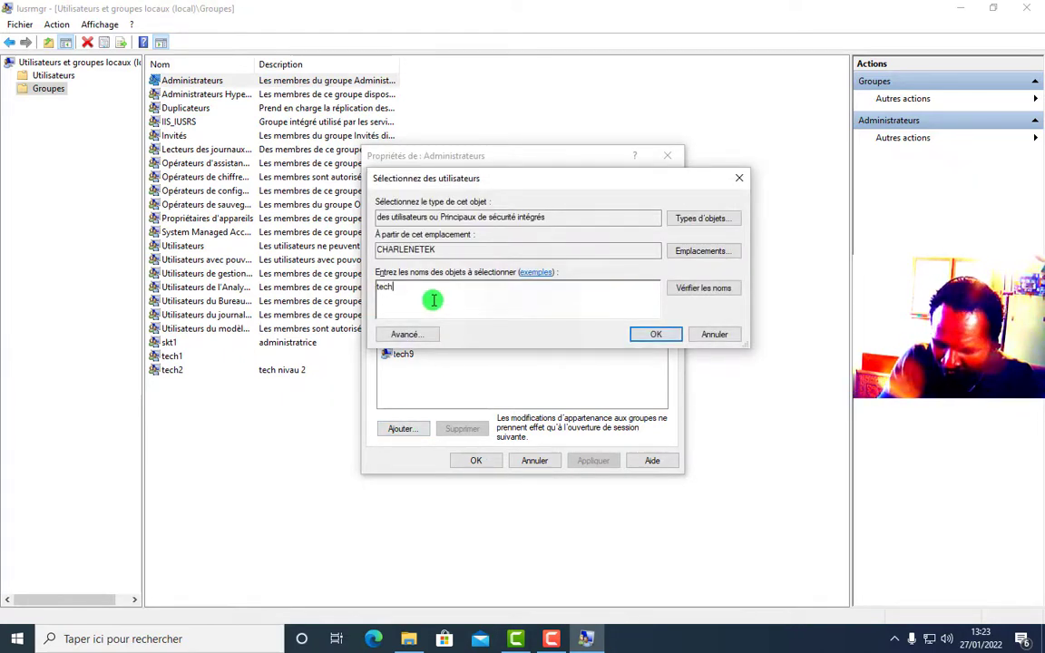
left_click(672, 290)
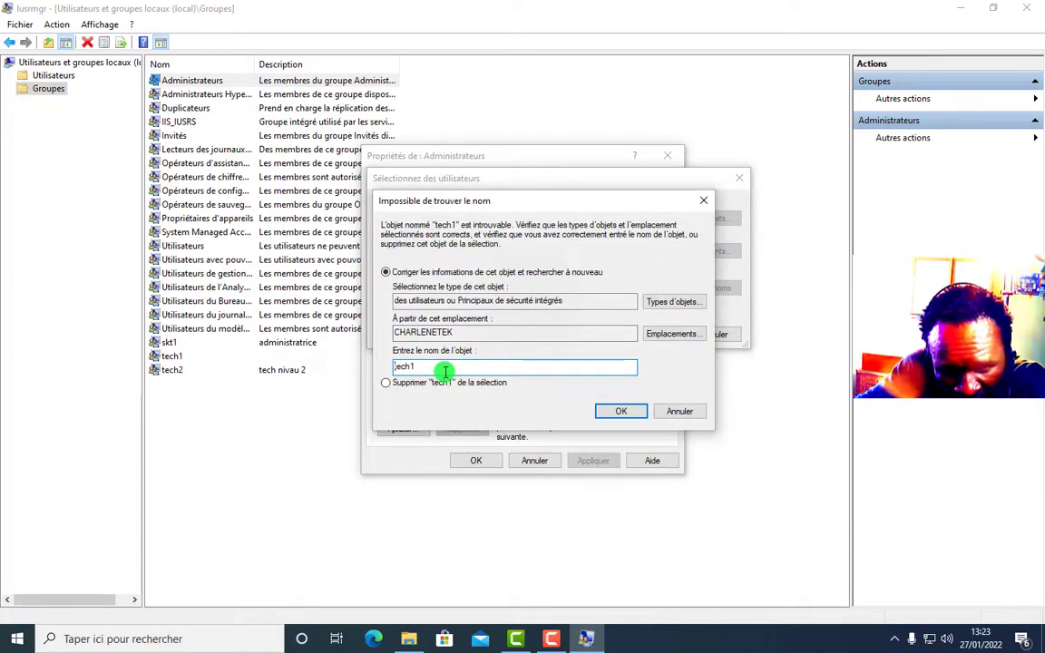
left_click(701, 200)
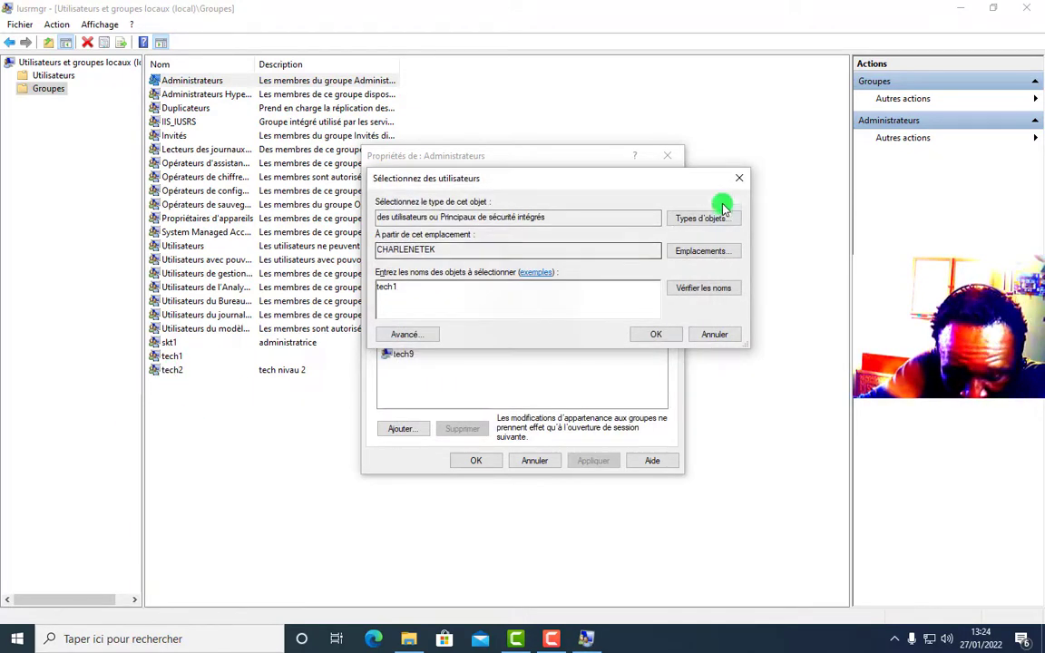
left_click(738, 178)
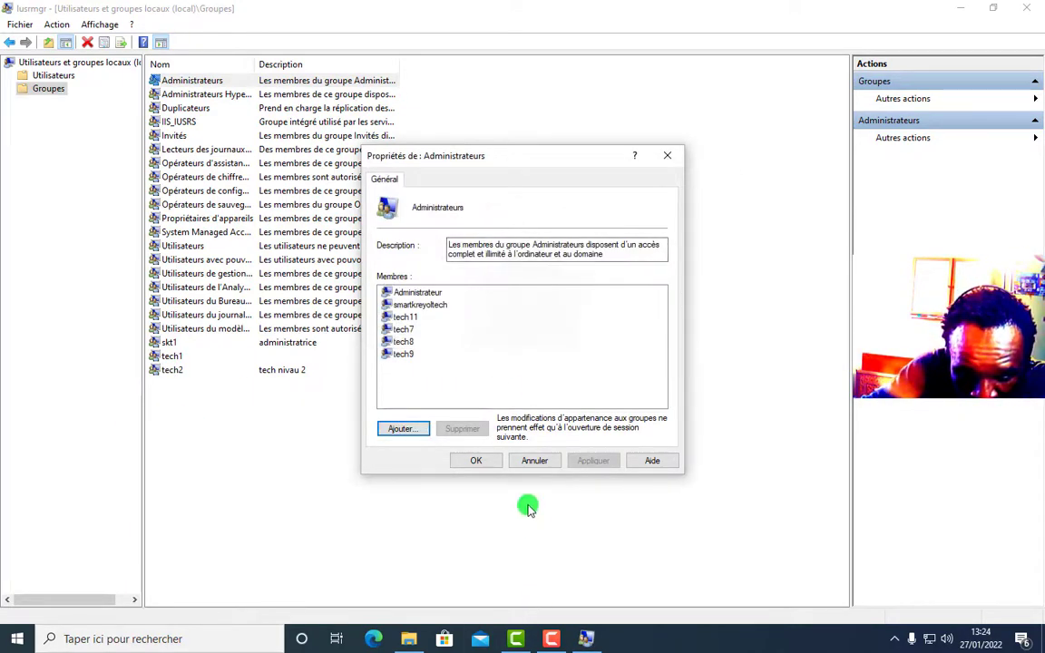
left_click(671, 157)
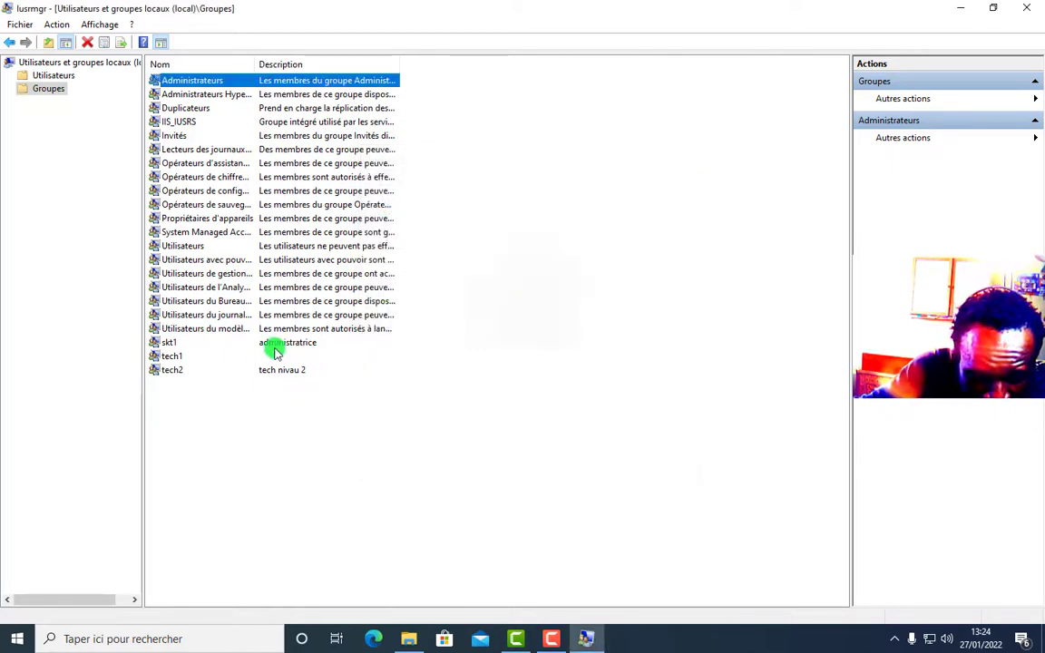
- Try to add "administrateurs" as a member of the tech1 group, verifying the name
double_click(172, 358)
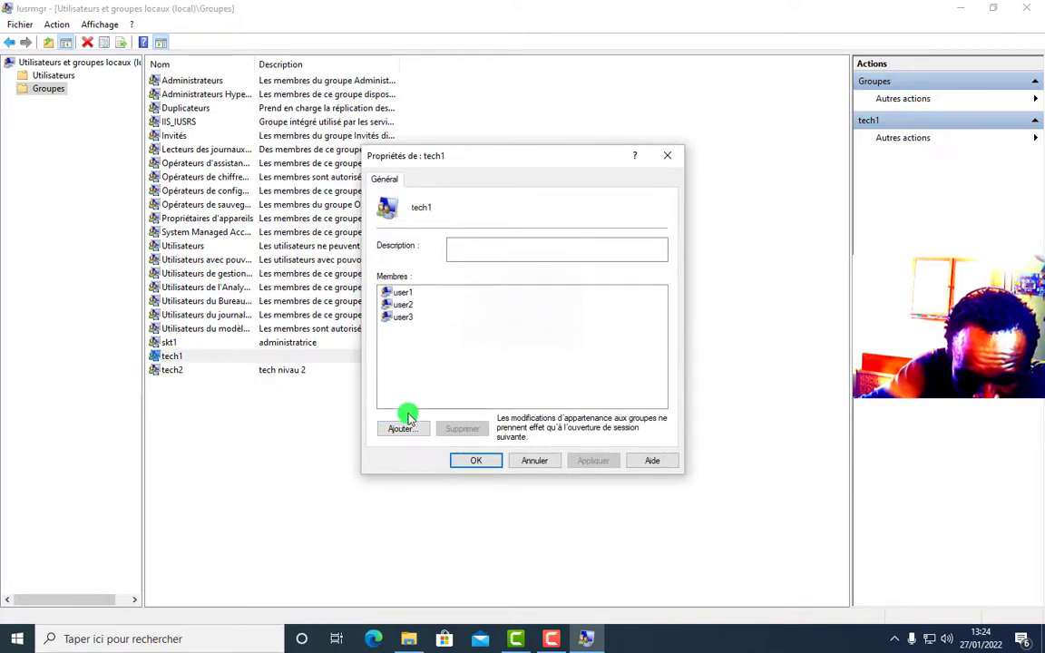
left_click(401, 428)
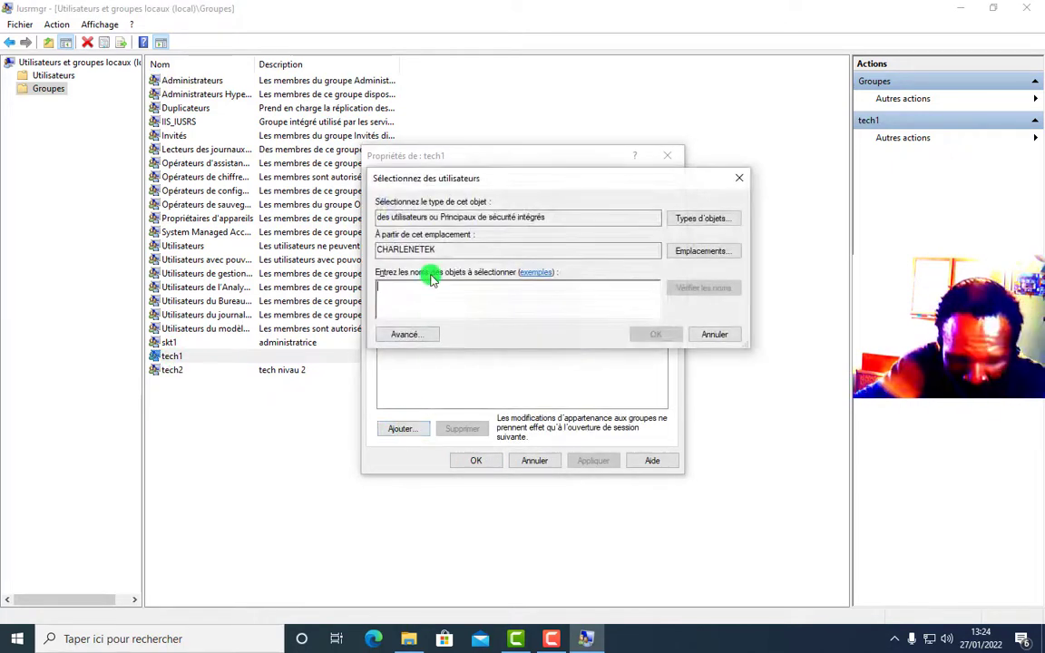
type("administrateur")
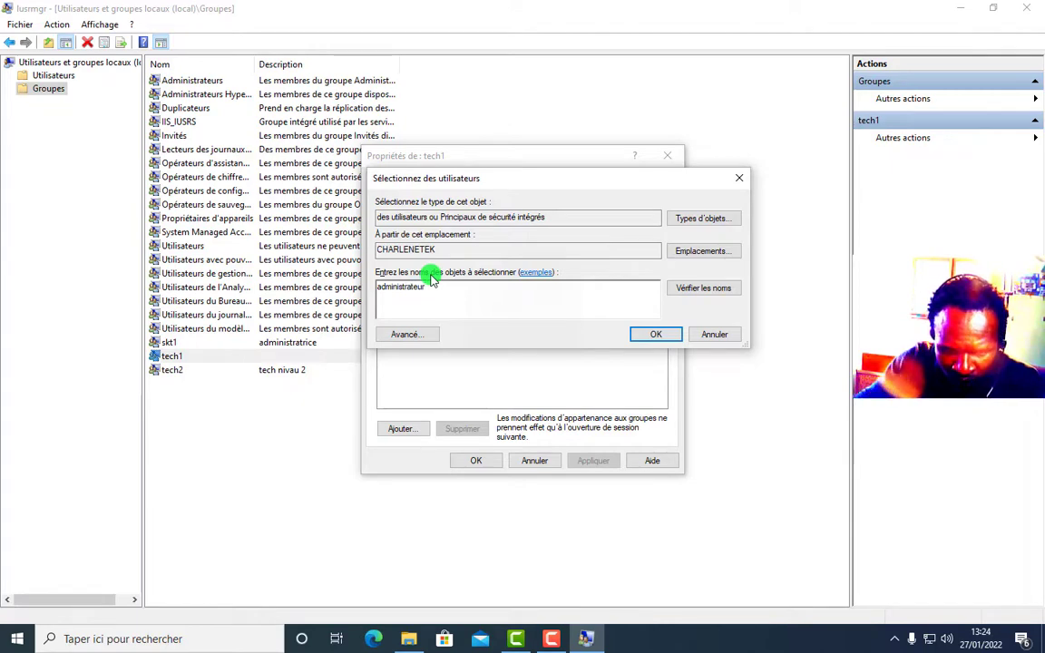
type("s")
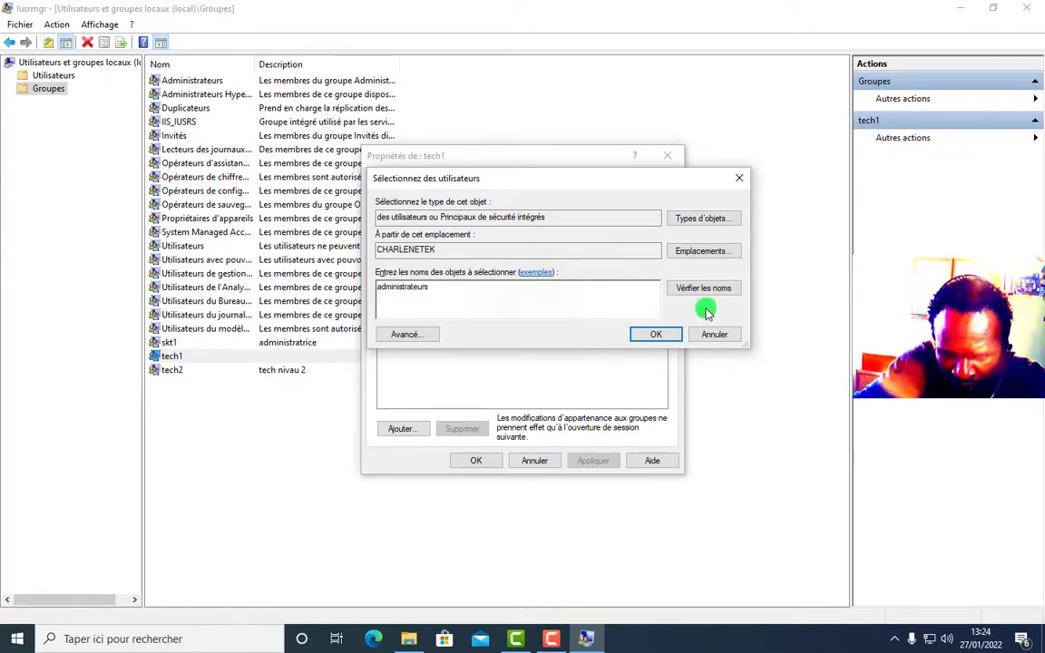
left_click(685, 289)
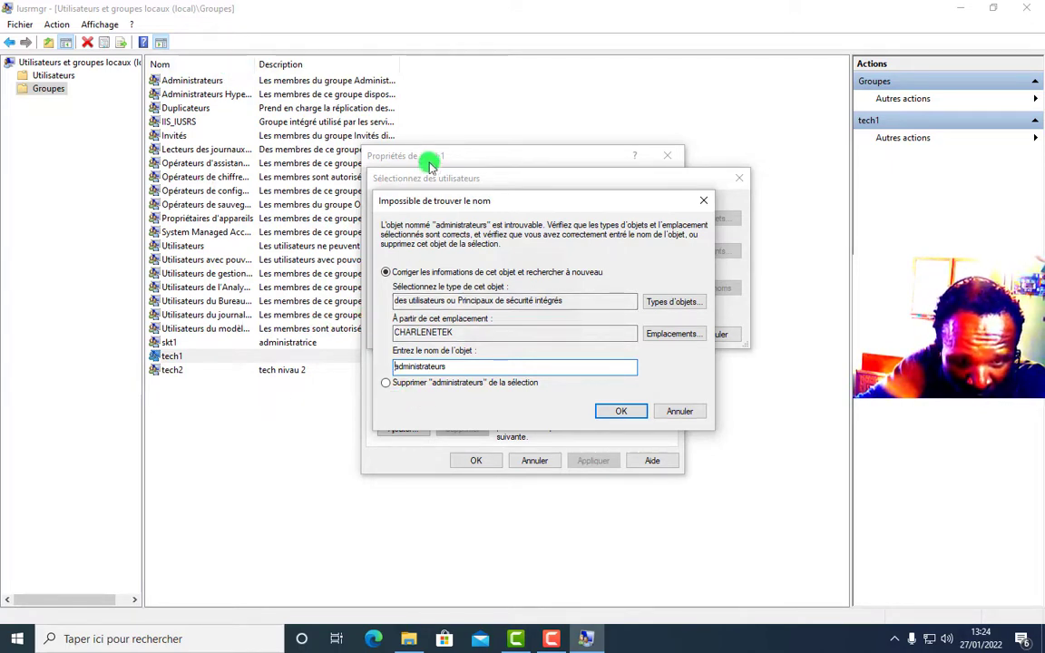
left_click(703, 199)
left_click(742, 180)
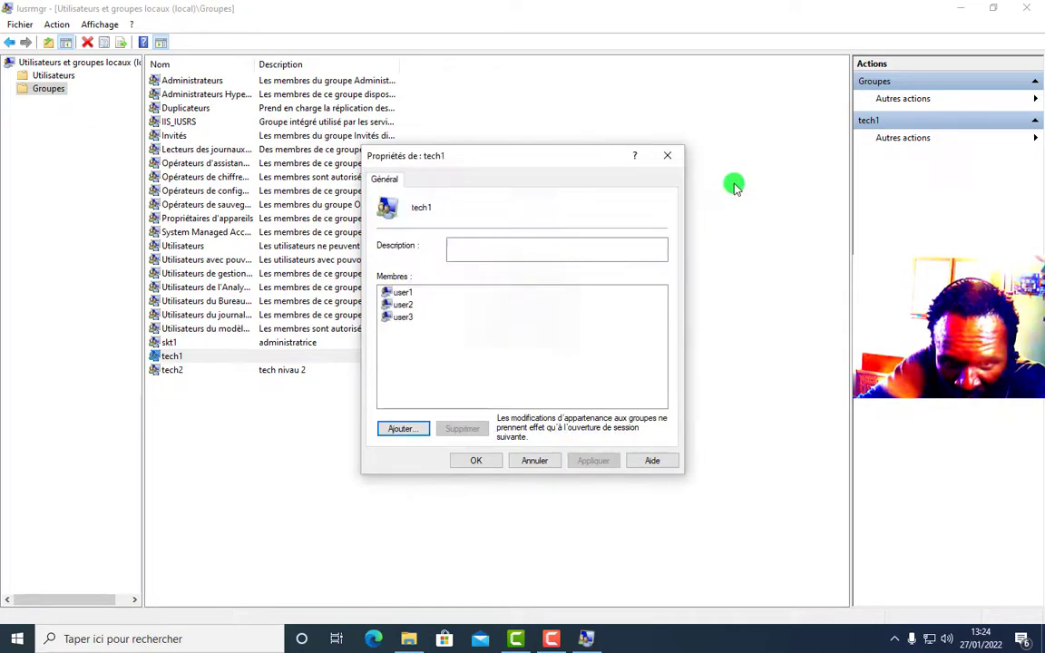
left_click(671, 157)
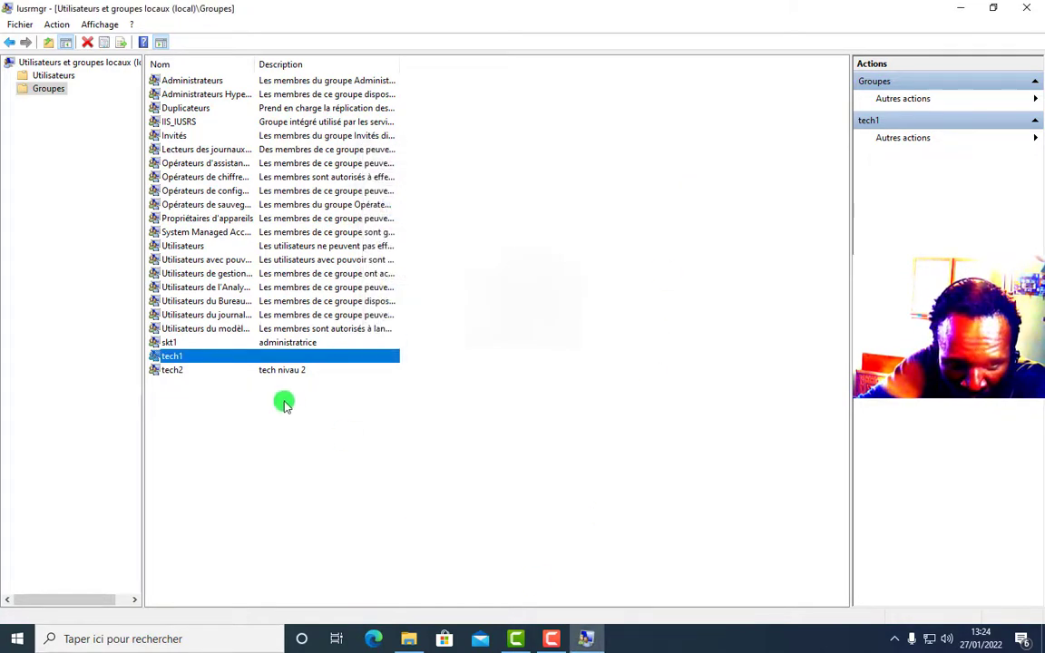
- Review the local user accounts and the members of the Administrateurs group
left_click(251, 370)
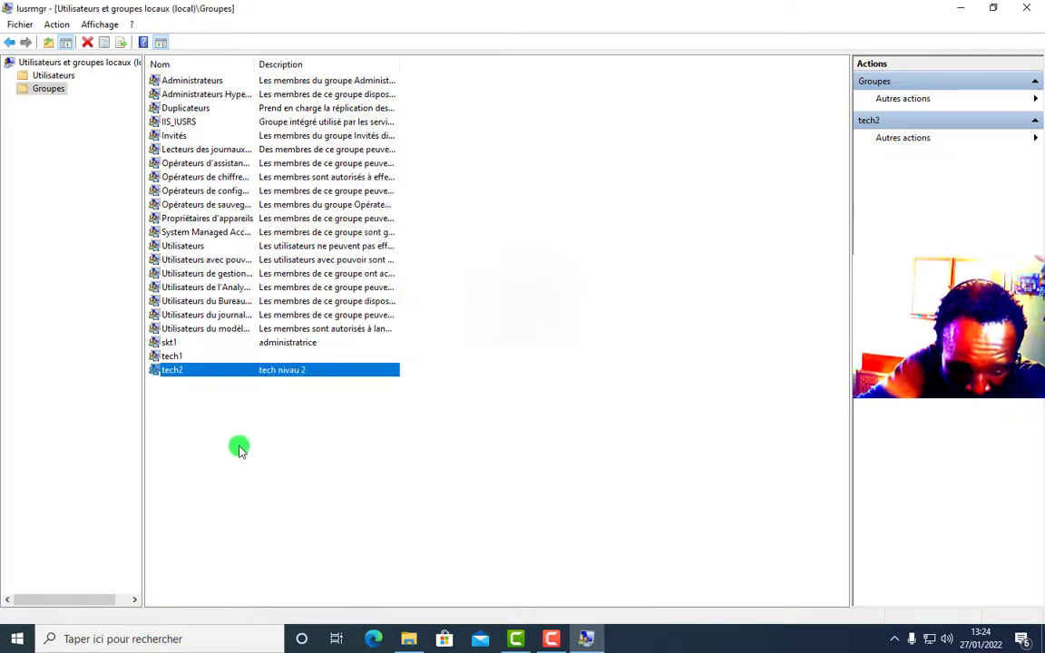
left_click(180, 410)
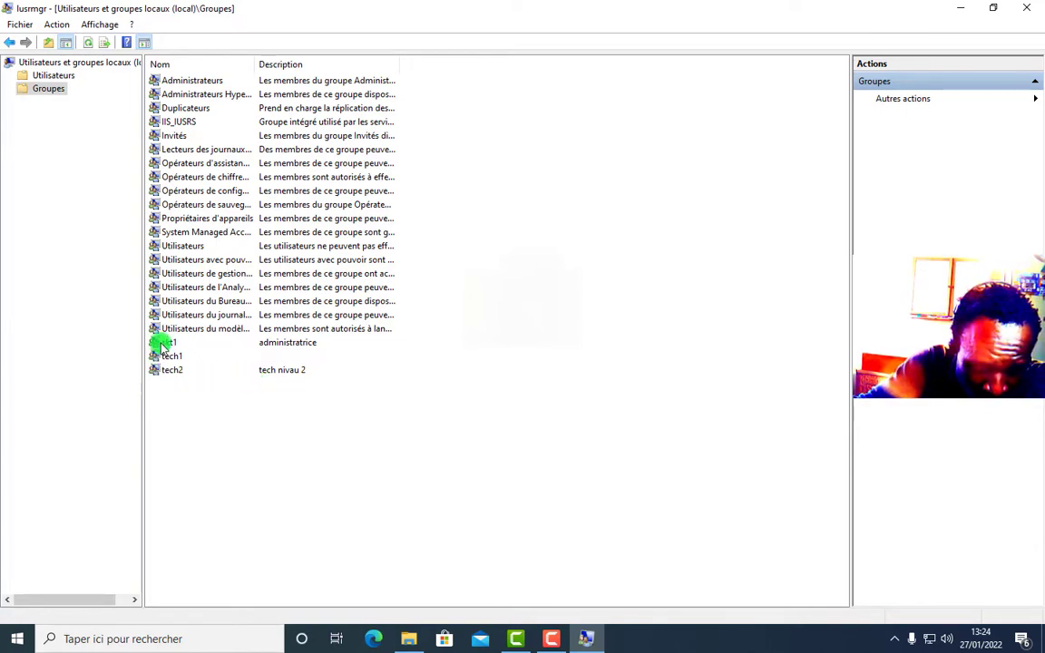
left_click(49, 76)
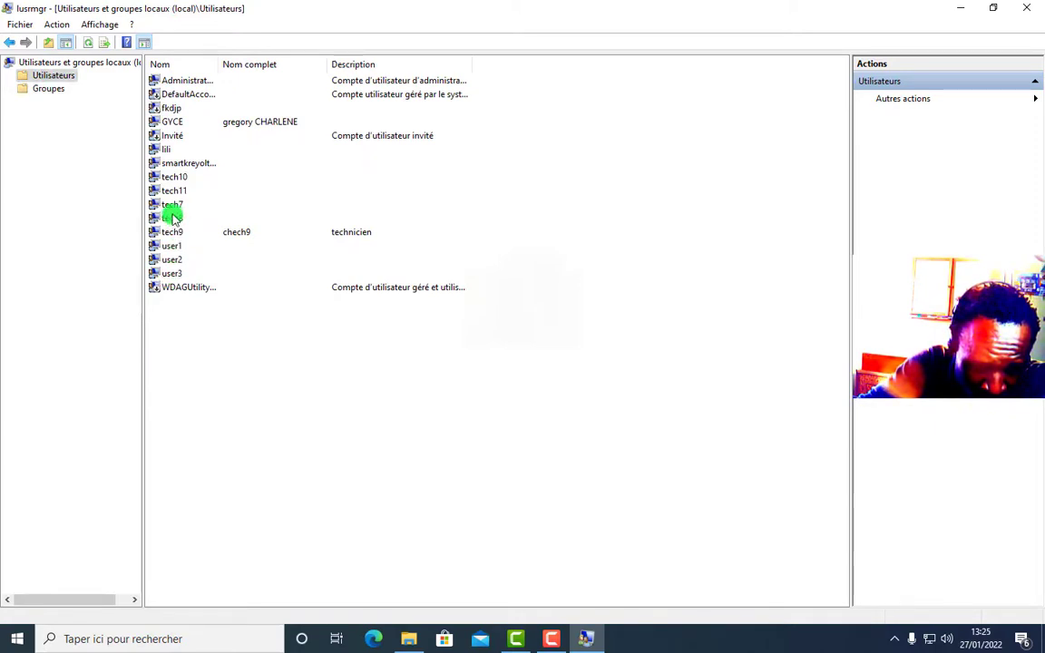
left_click(50, 88)
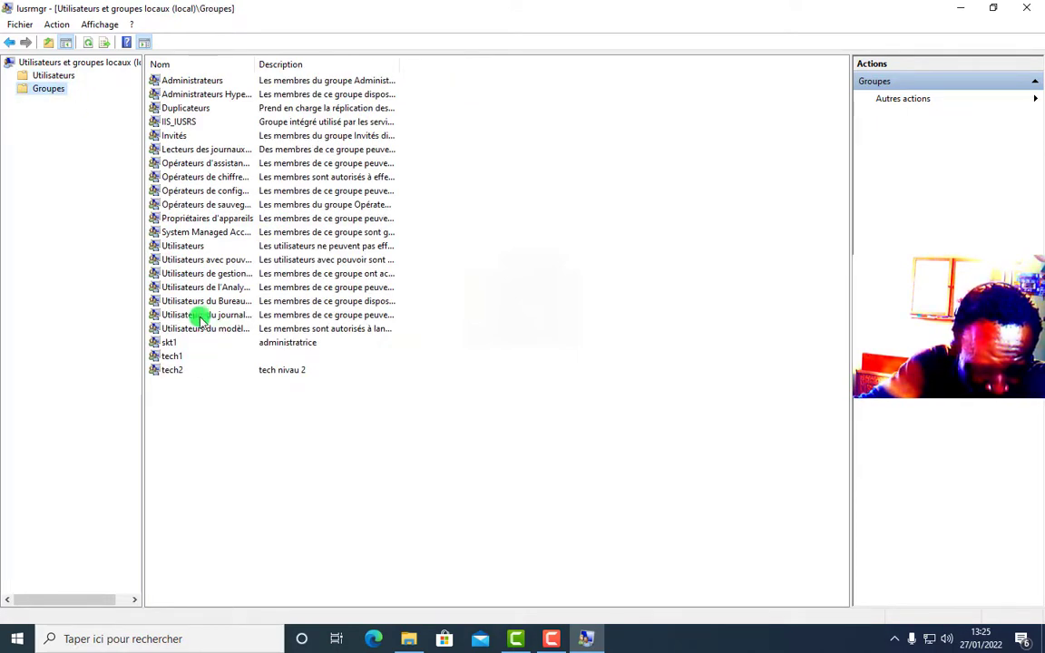
double_click(195, 81)
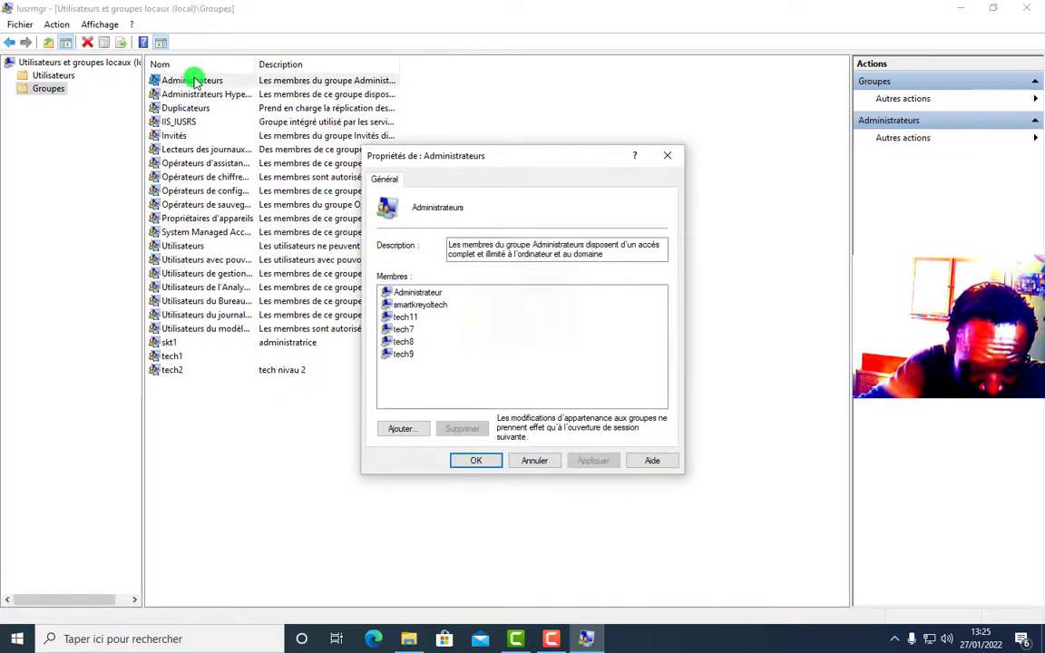
left_click(667, 158)
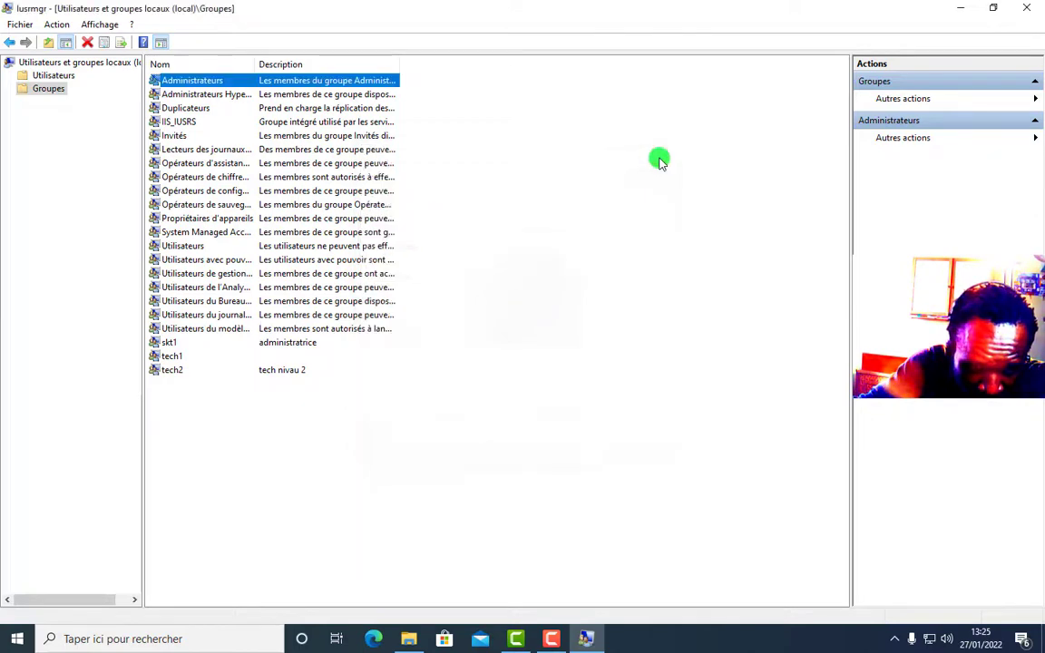
- Add the user tech7 as a member of the tech1 group, verifying the name and applying the change
double_click(171, 356)
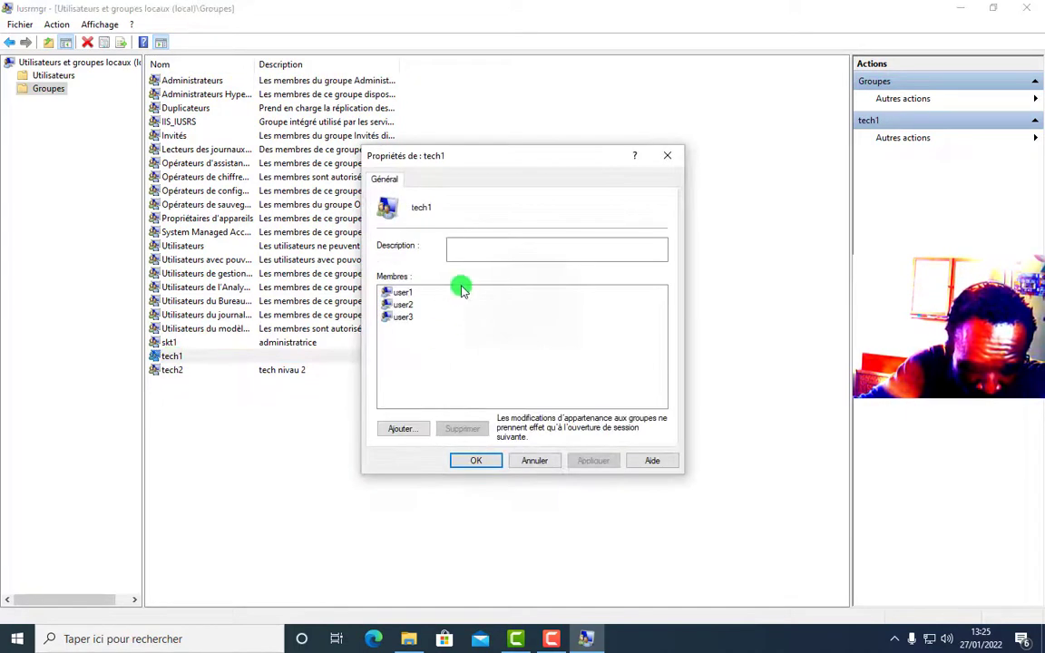
left_click(402, 428)
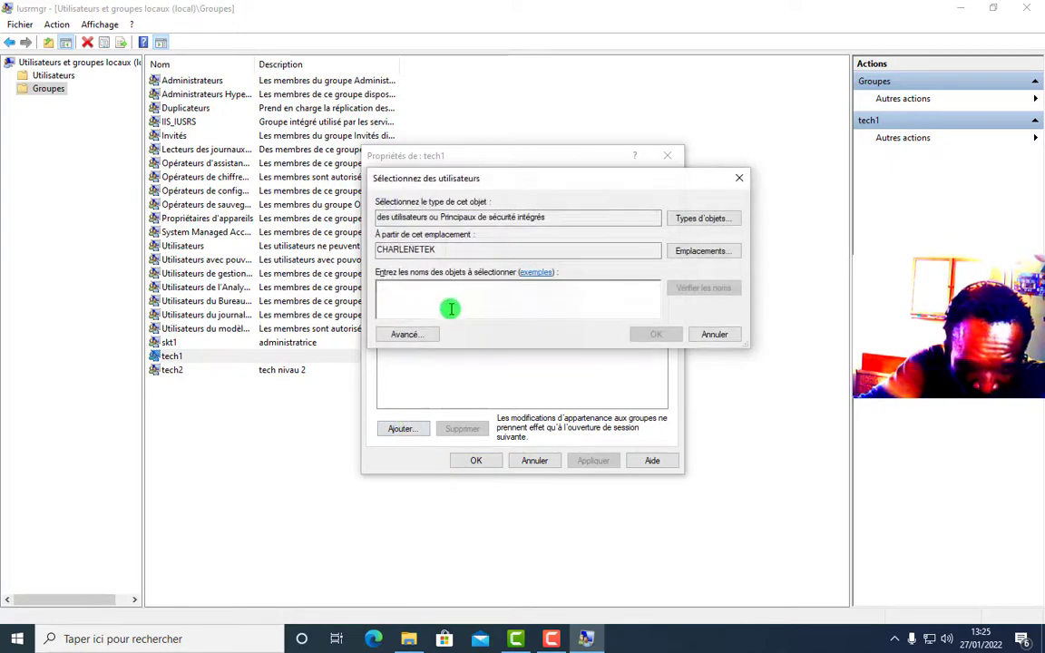
type("tec")
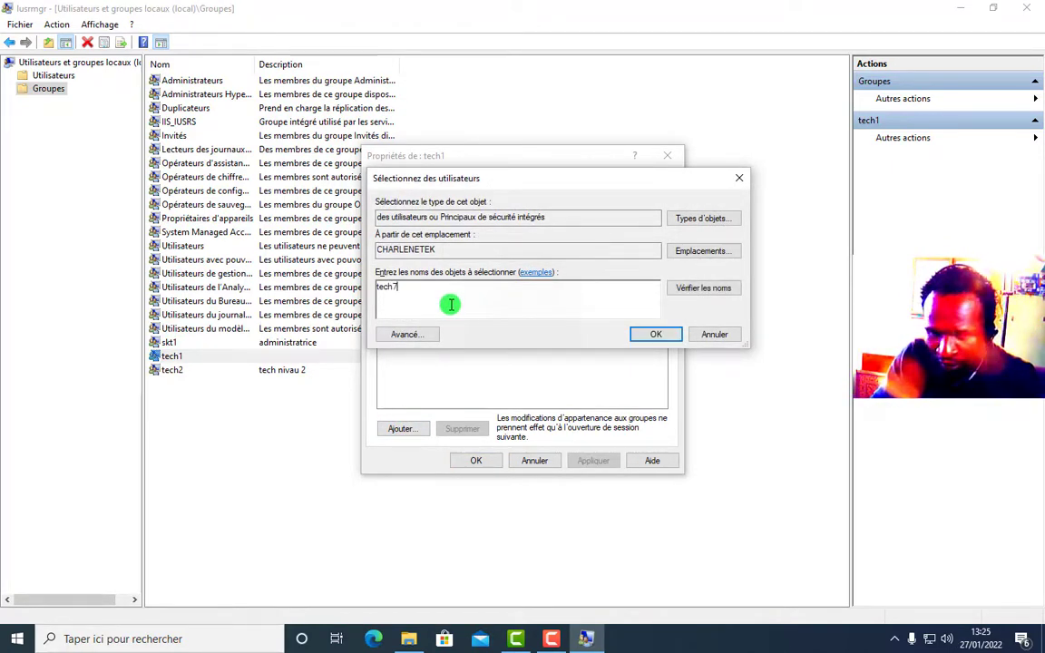
type("h7")
left_click(686, 289)
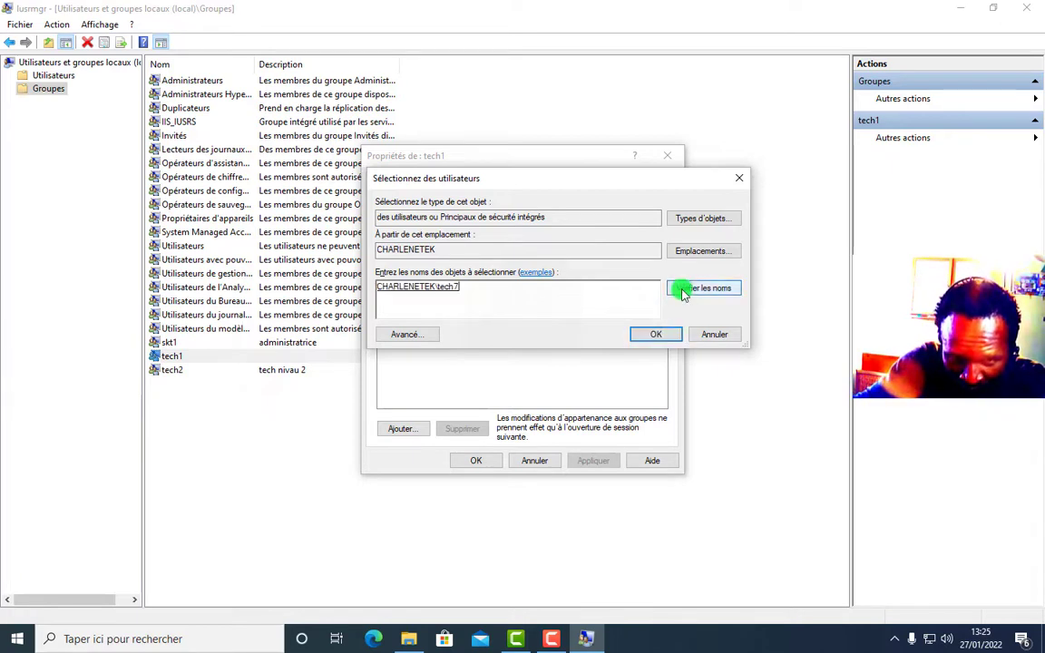
left_click(650, 333)
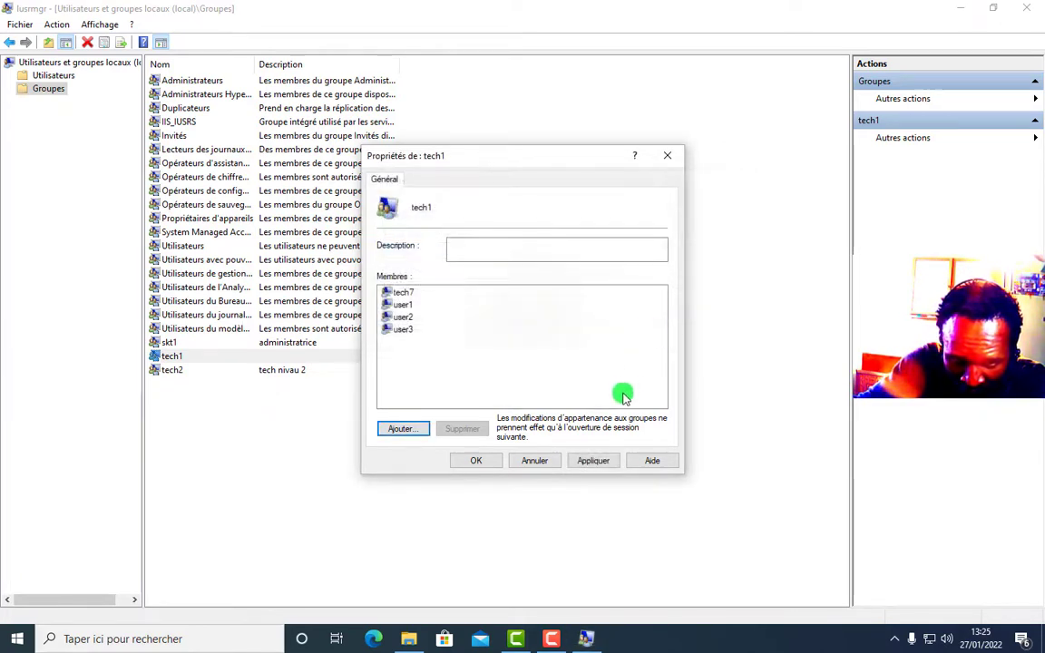
left_click(590, 462)
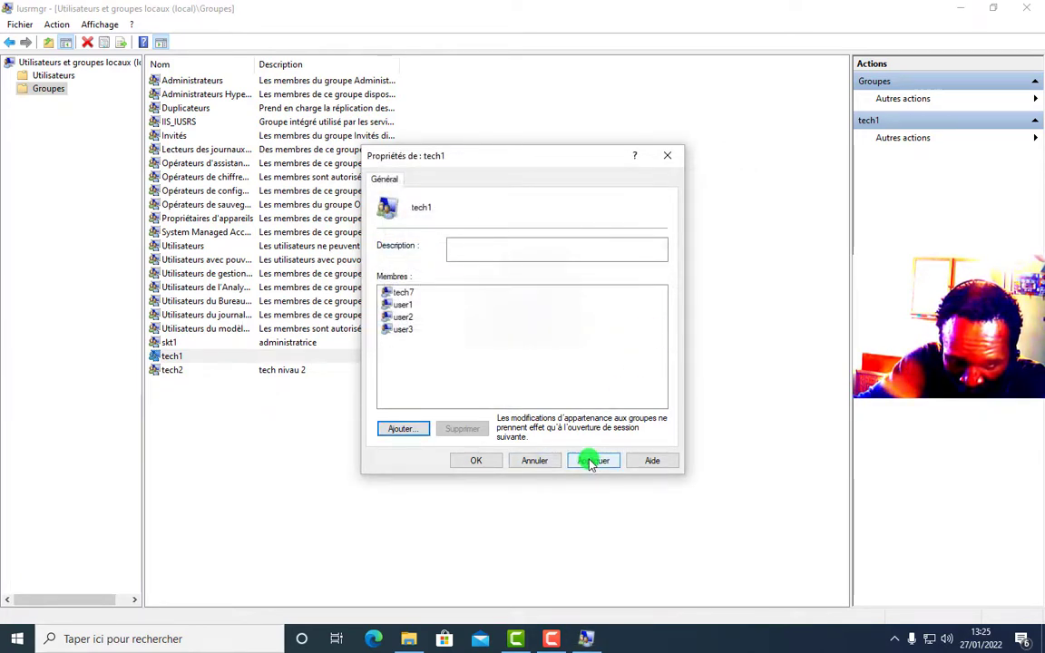
left_click(488, 462)
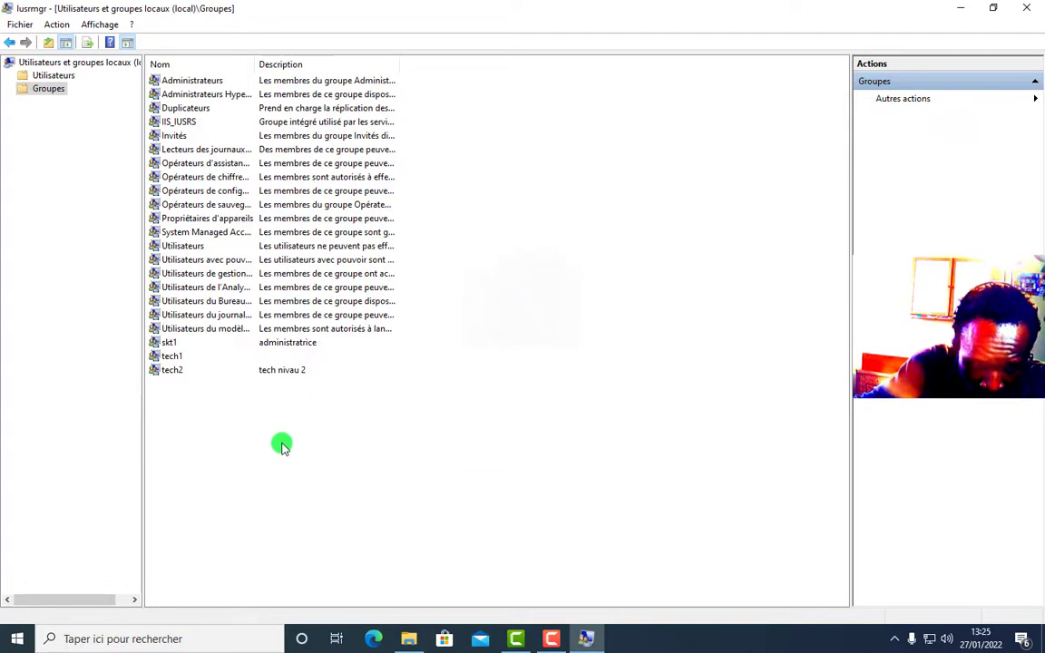
- Remove tech7 from the members of the tech1 group and apply the change
double_click(171, 357)
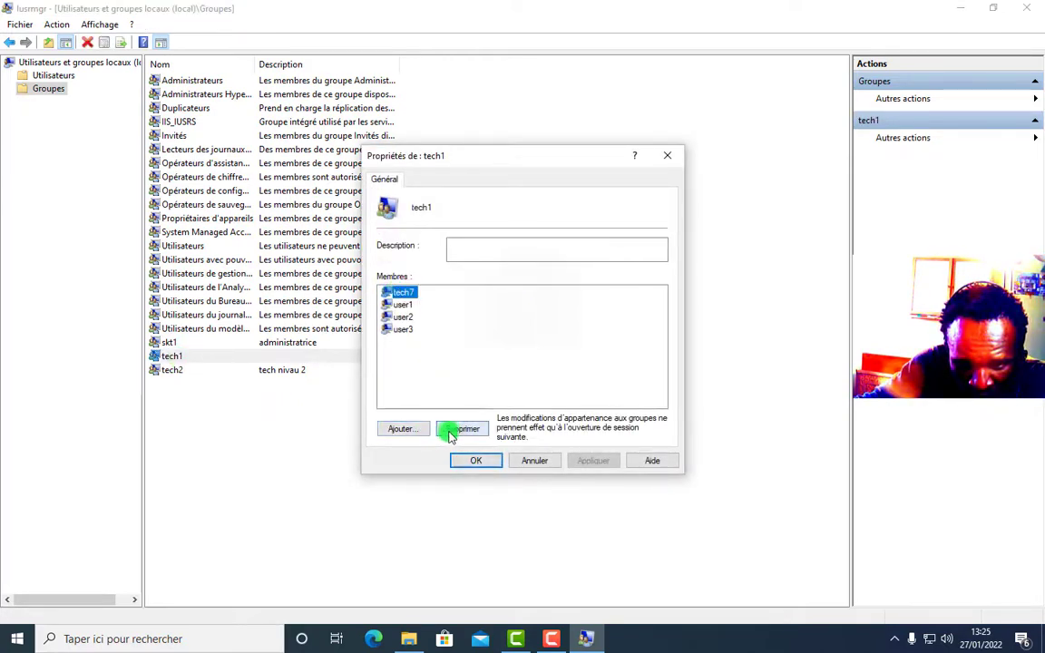
left_click(451, 434)
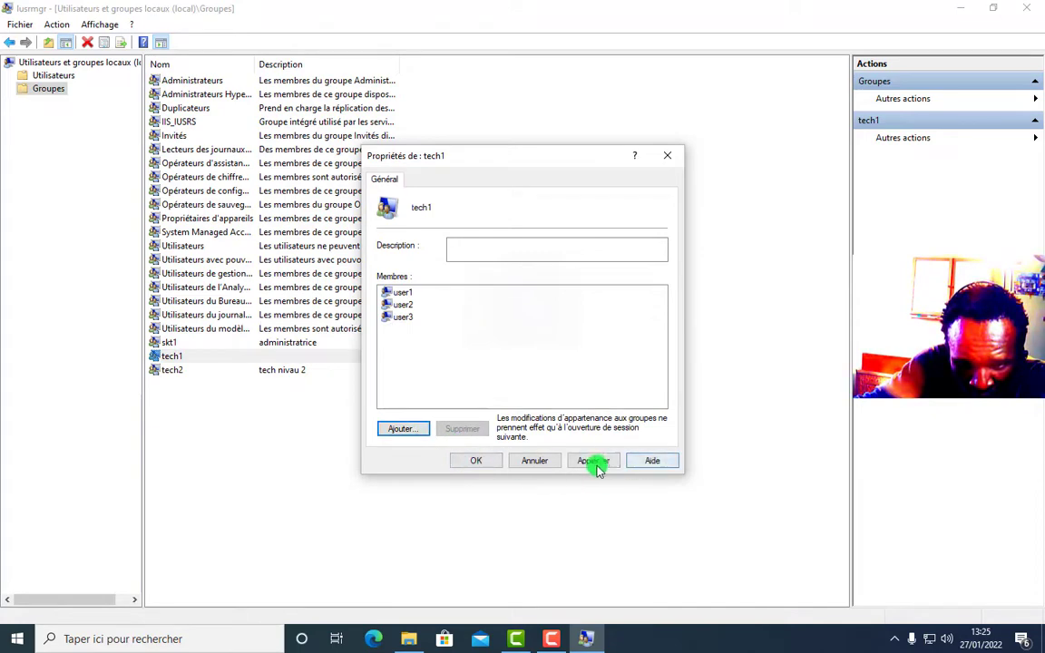
left_click(591, 463)
left_click(458, 462)
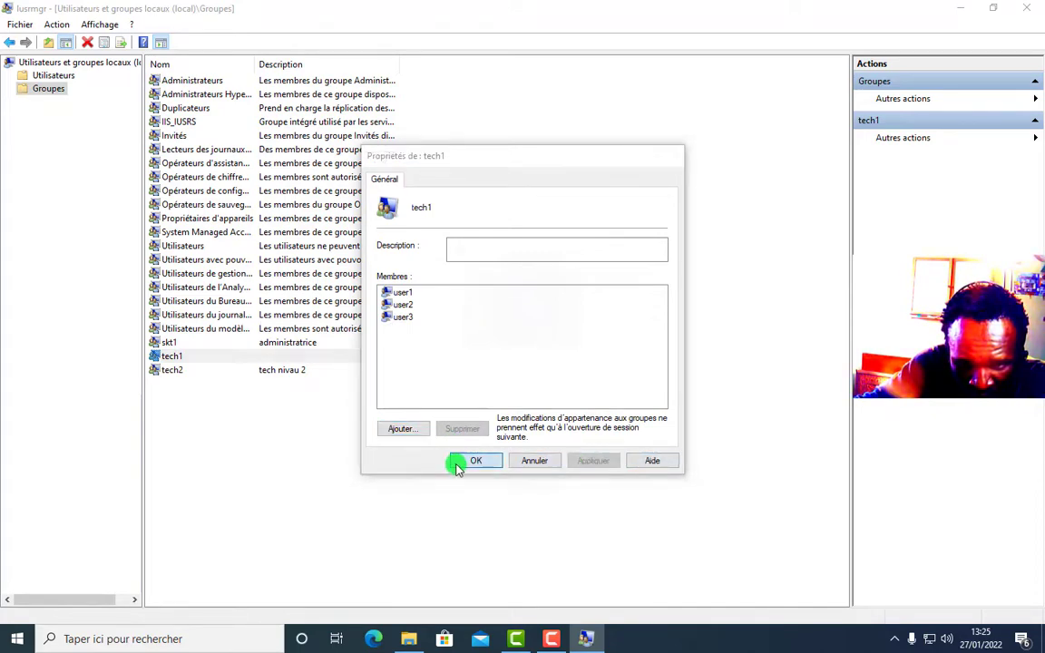
left_click(454, 466)
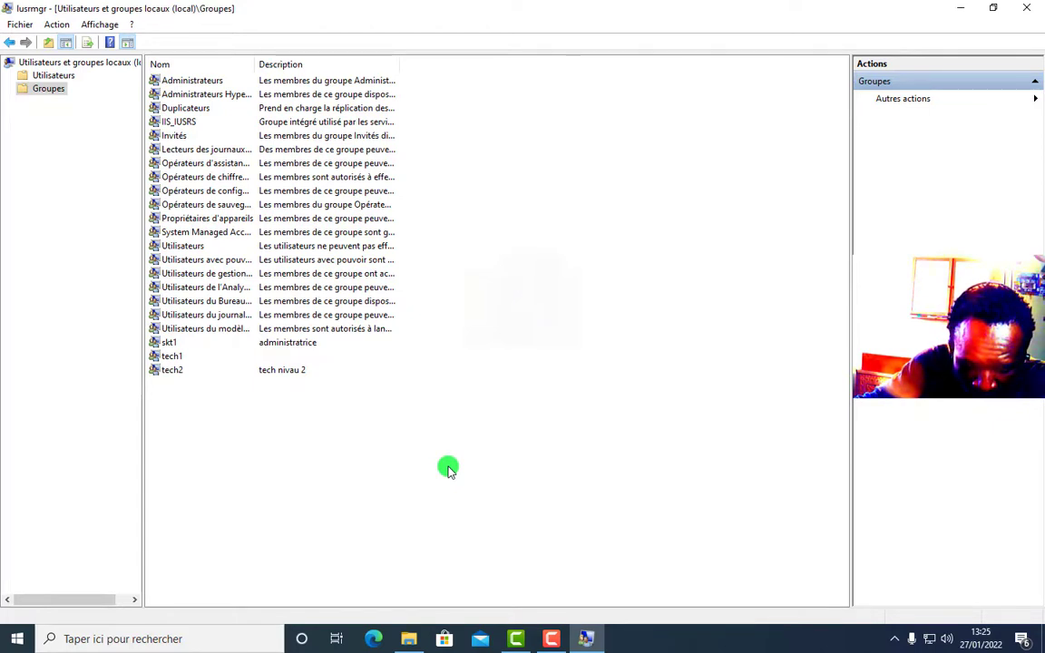
- Check the member list in the tech1 group's properties
double_click(168, 356)
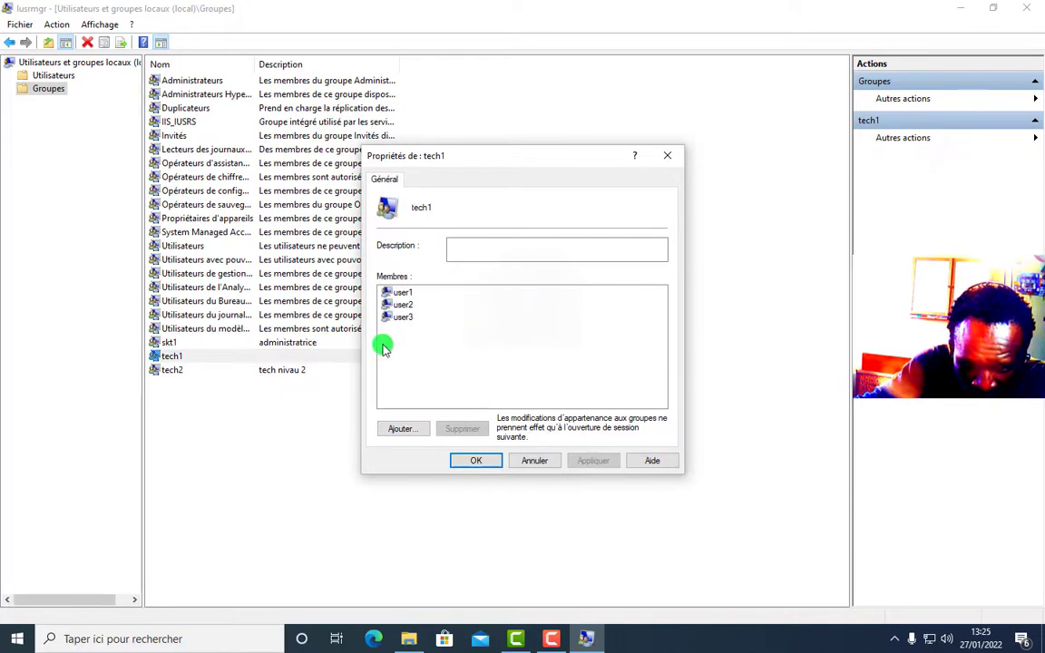
left_click(666, 156)
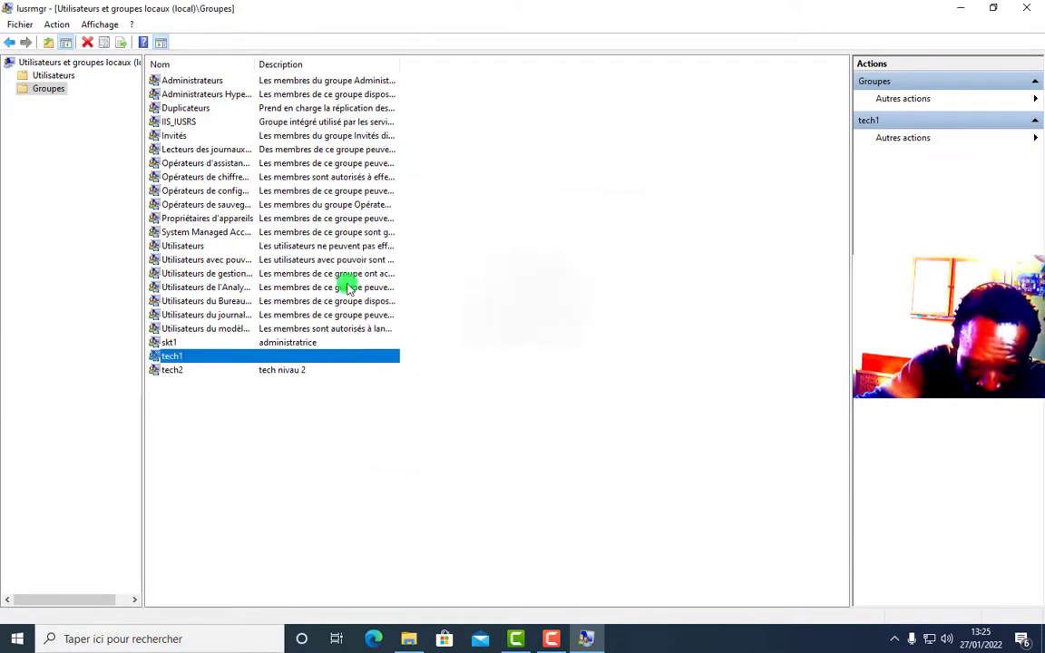
double_click(169, 359)
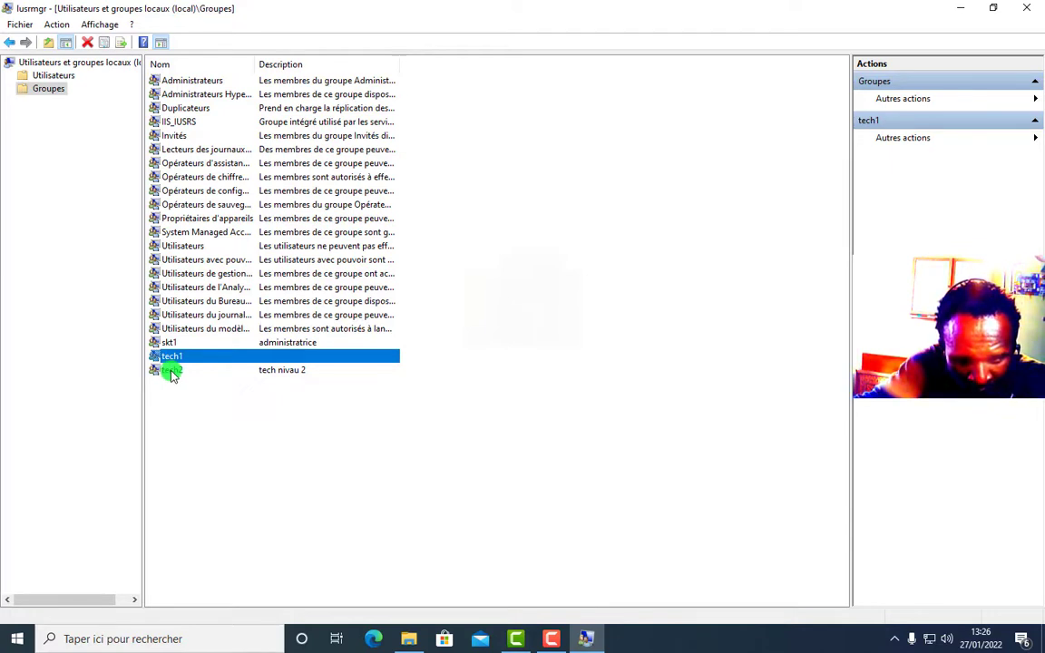
left_click(171, 371)
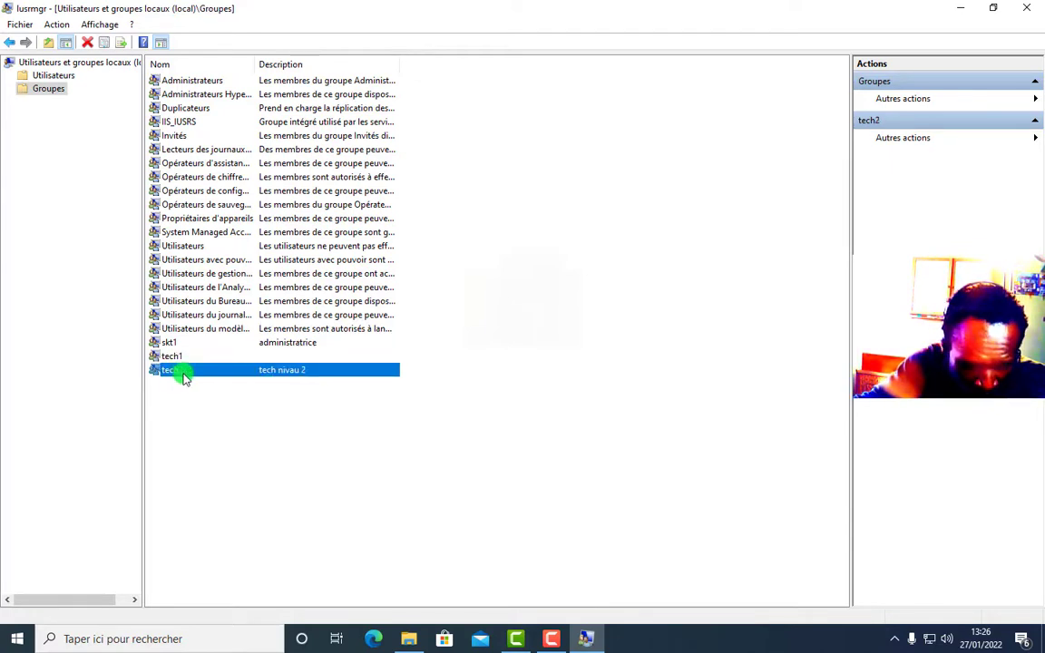
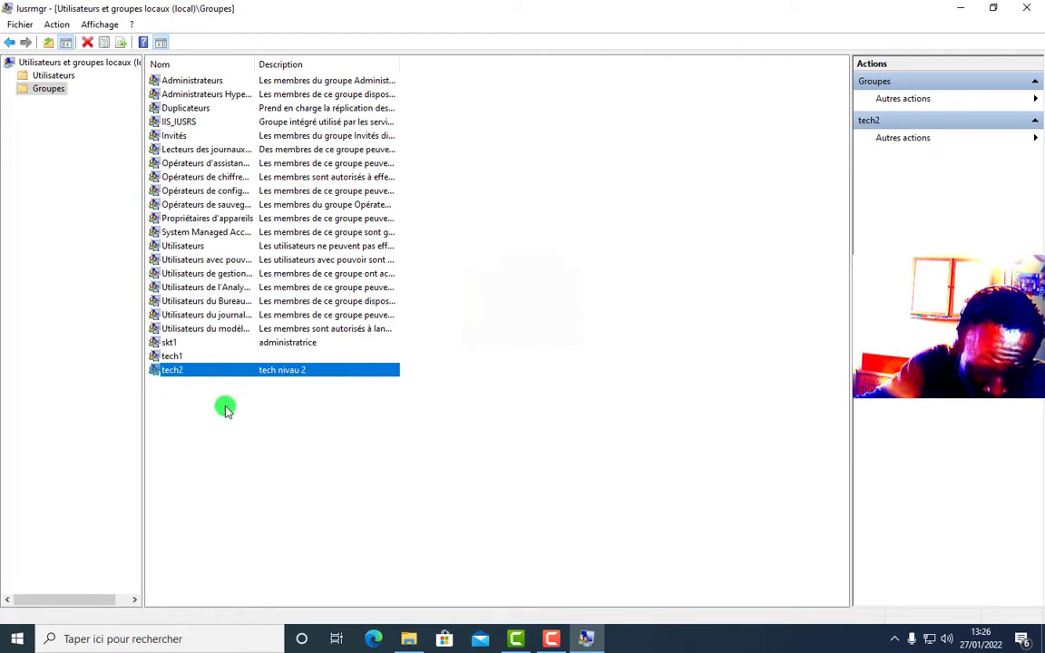
- Try to add tech2 as a member of the skt1 group, verifying the name
double_click(167, 343)
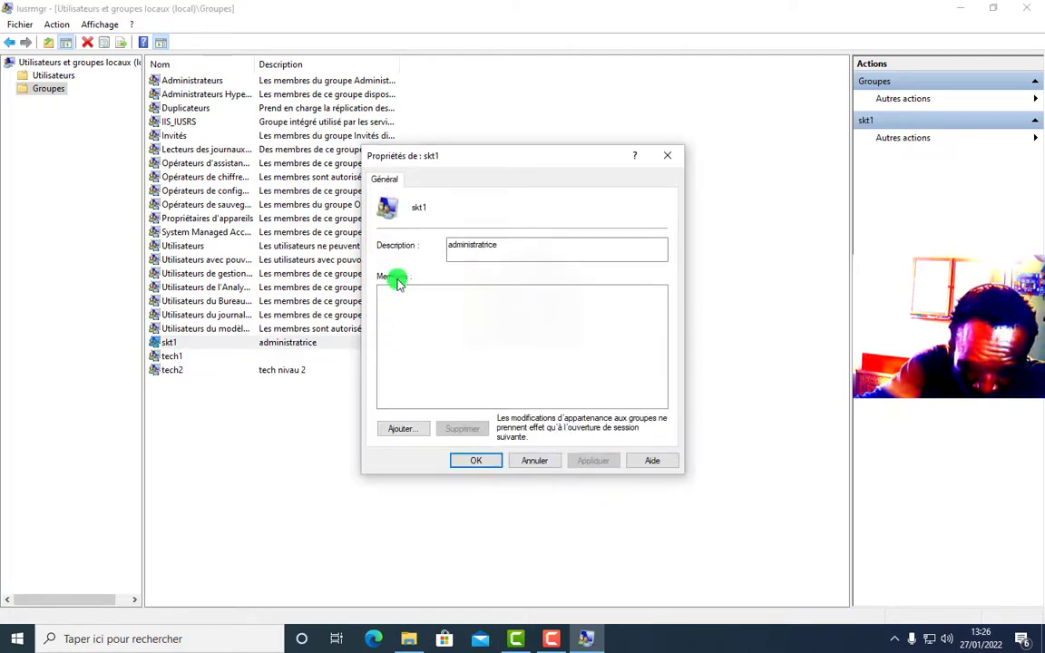
left_click(400, 427)
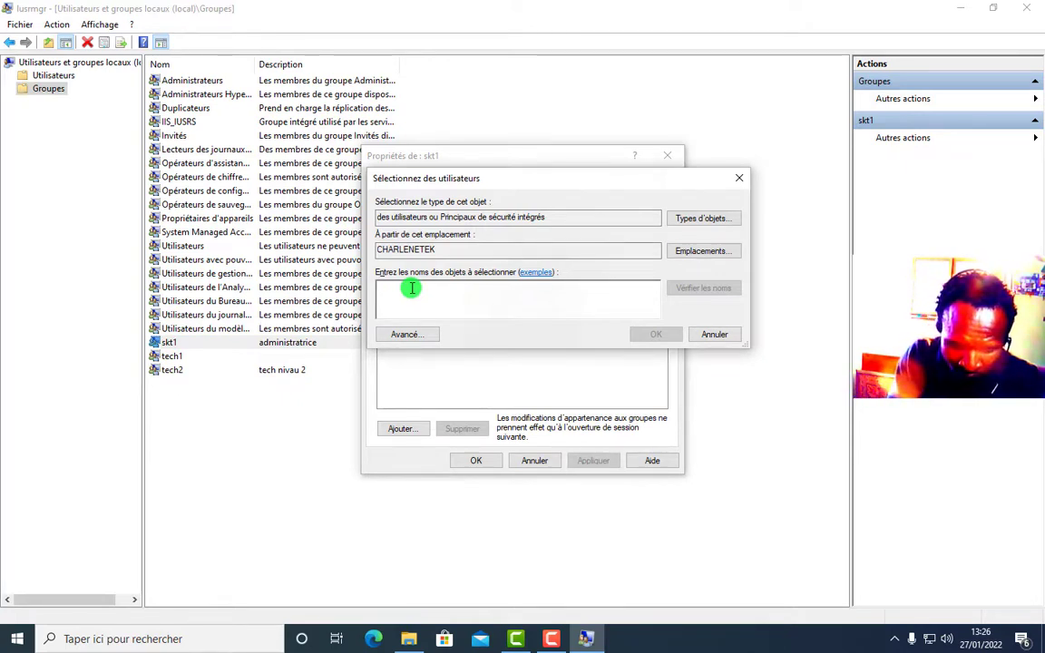
type("tech2")
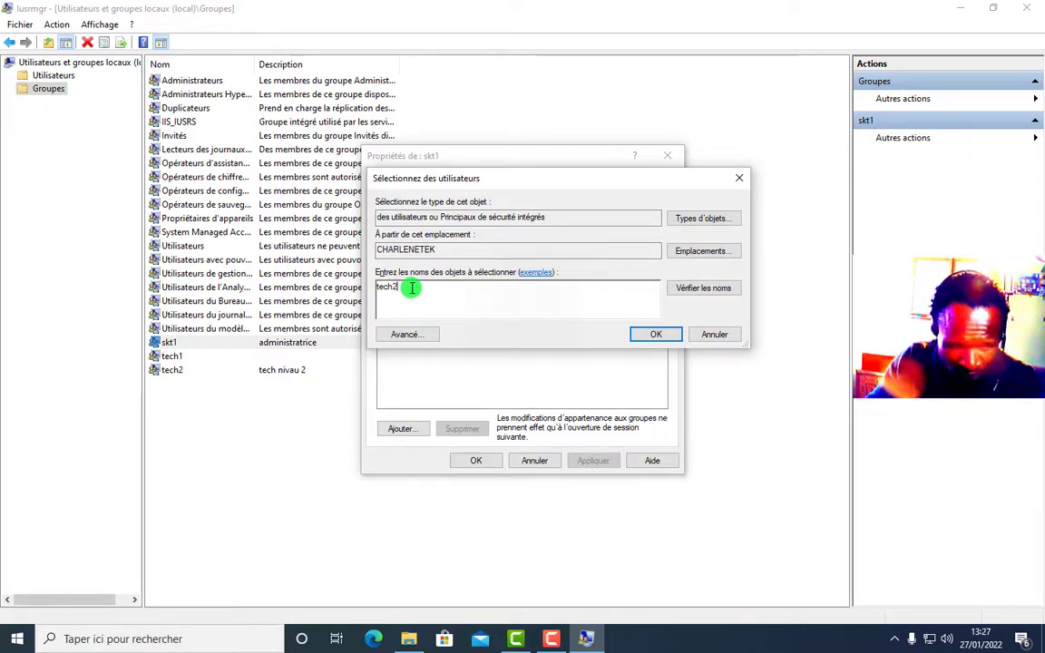
left_click(697, 287)
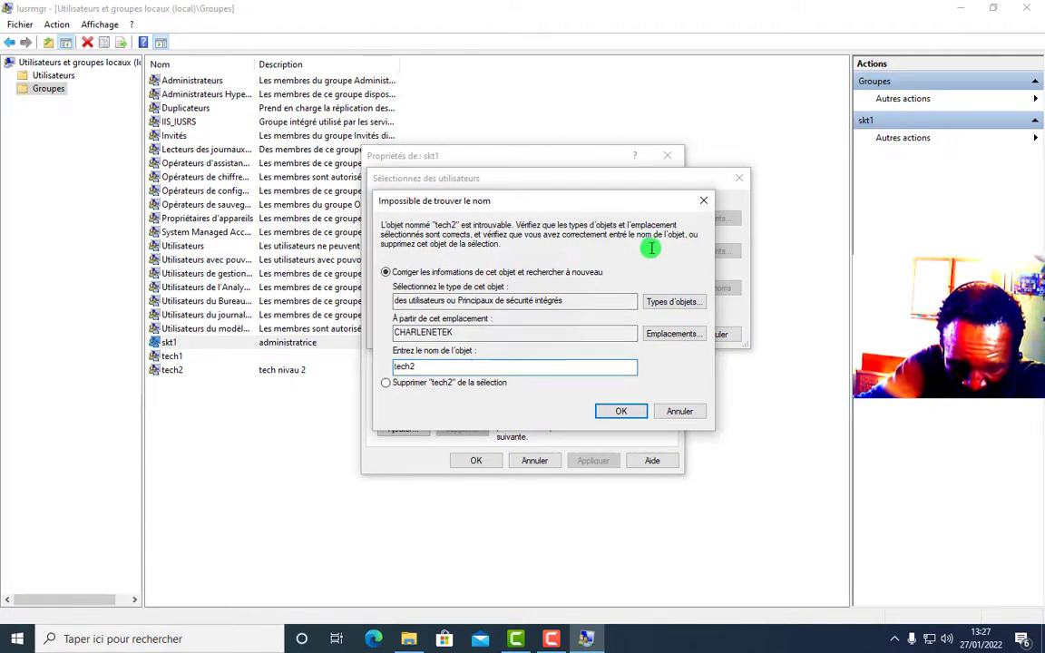
left_click(701, 203)
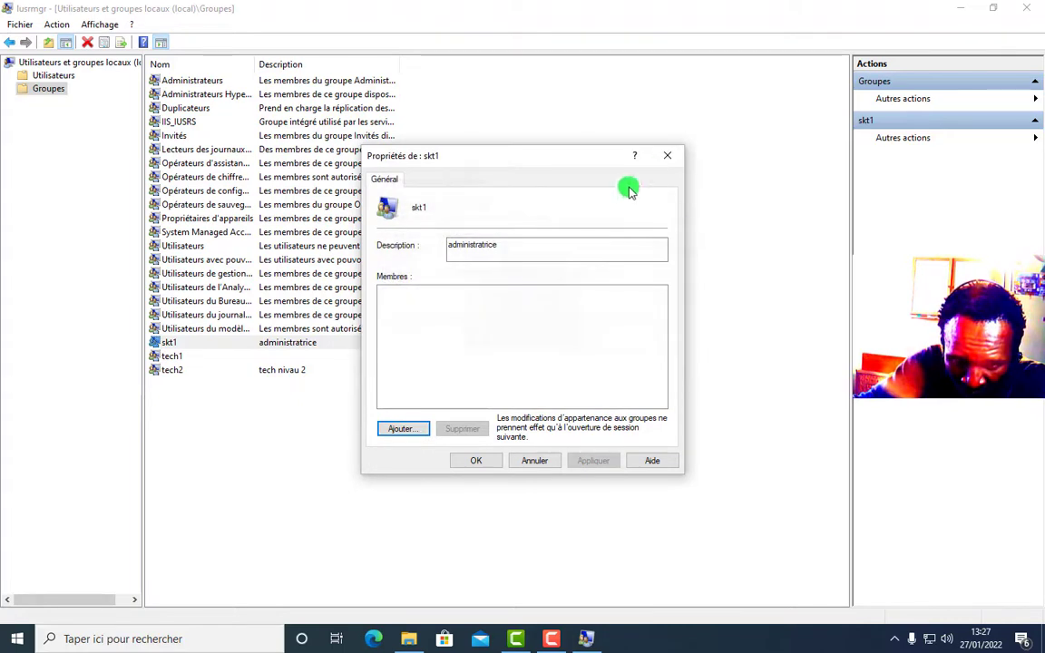
left_click(667, 155)
left_click(247, 421)
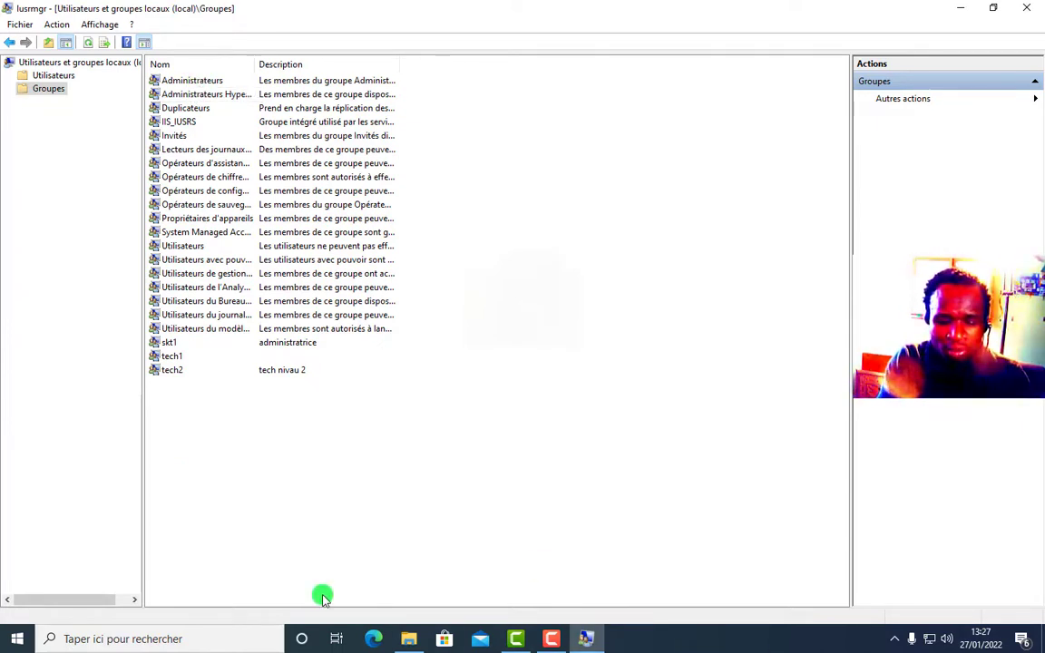
- Find the Command Prompt (Invite de commandes) through the Windows search and run it as administrator
left_click(136, 636)
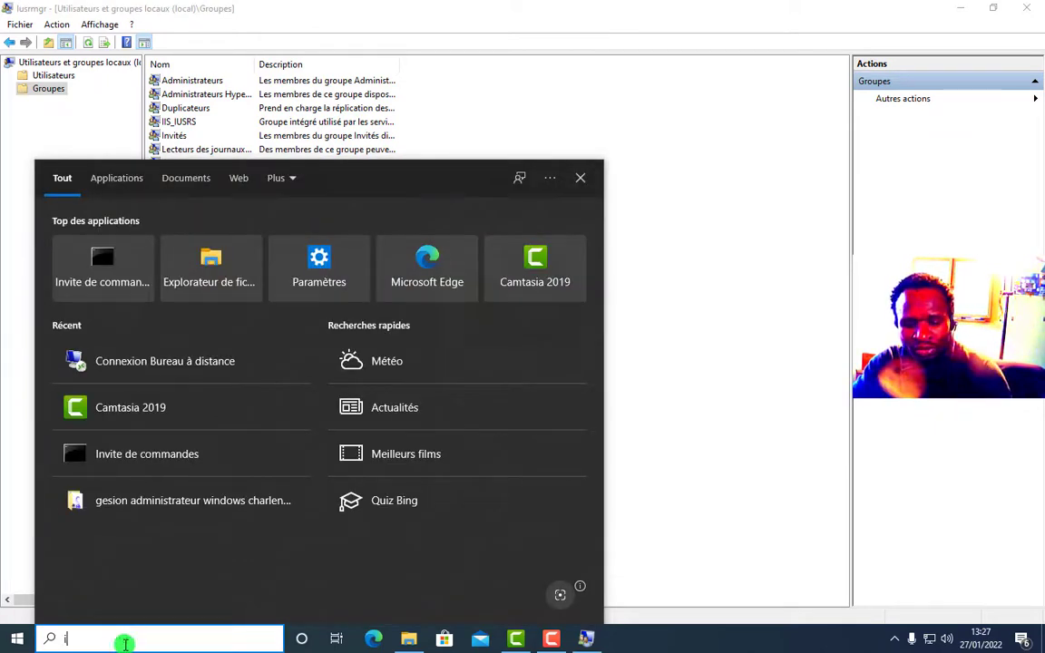
type("iv")
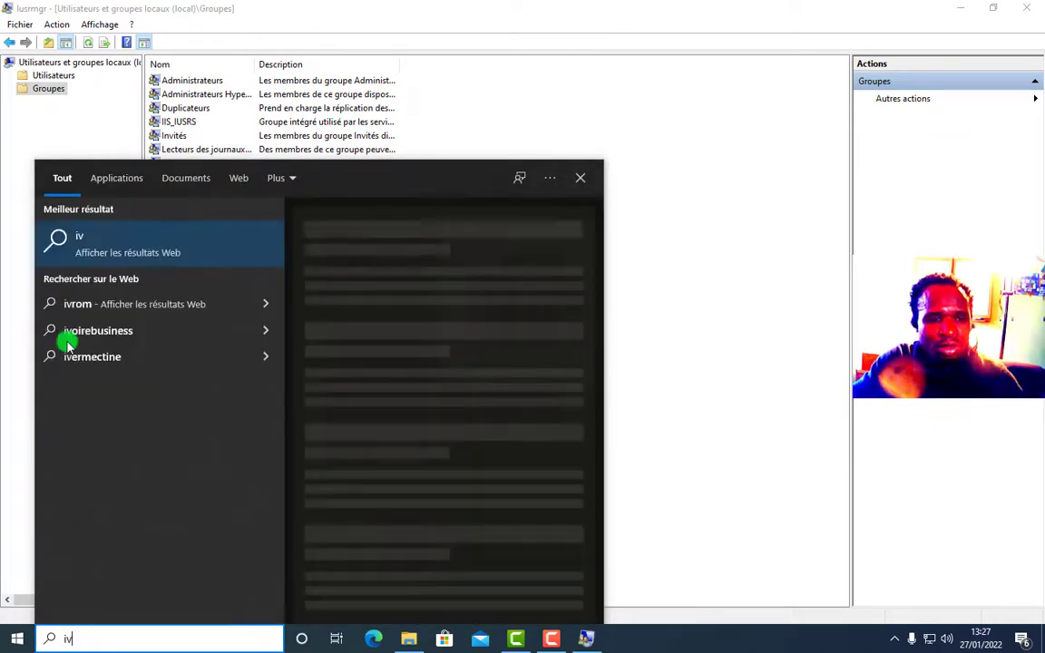
key("BackSpace")
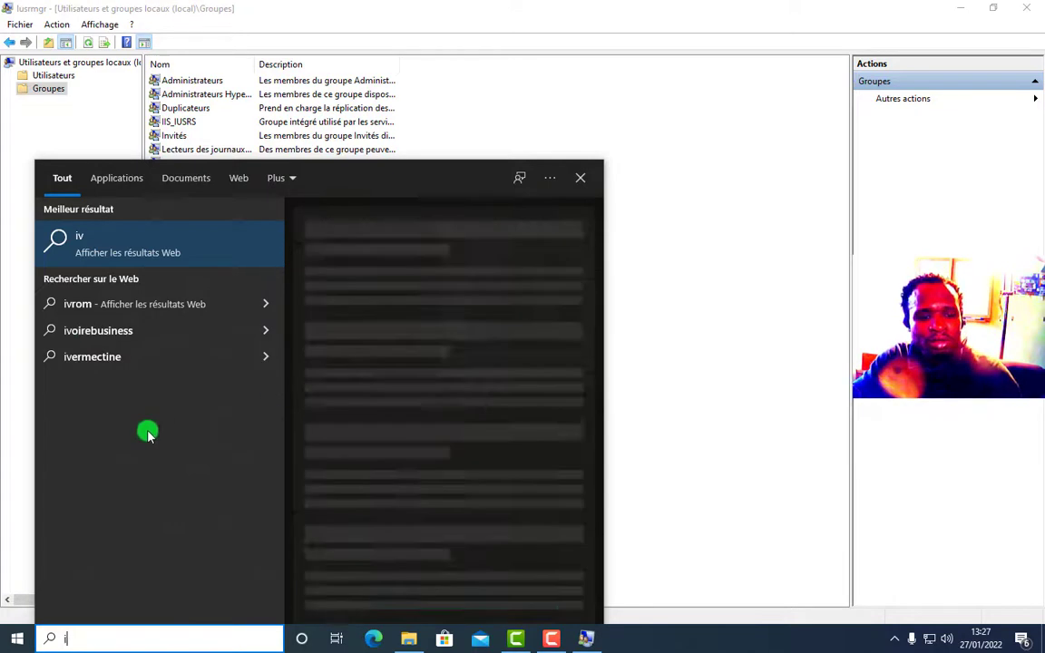
right_click(81, 257)
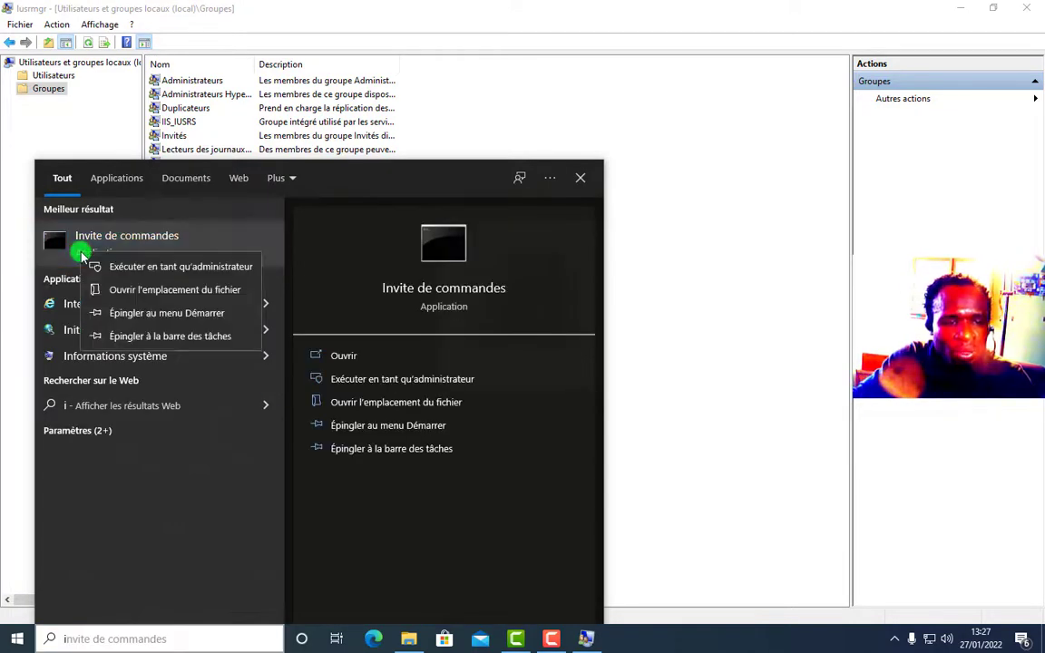
left_click(144, 264)
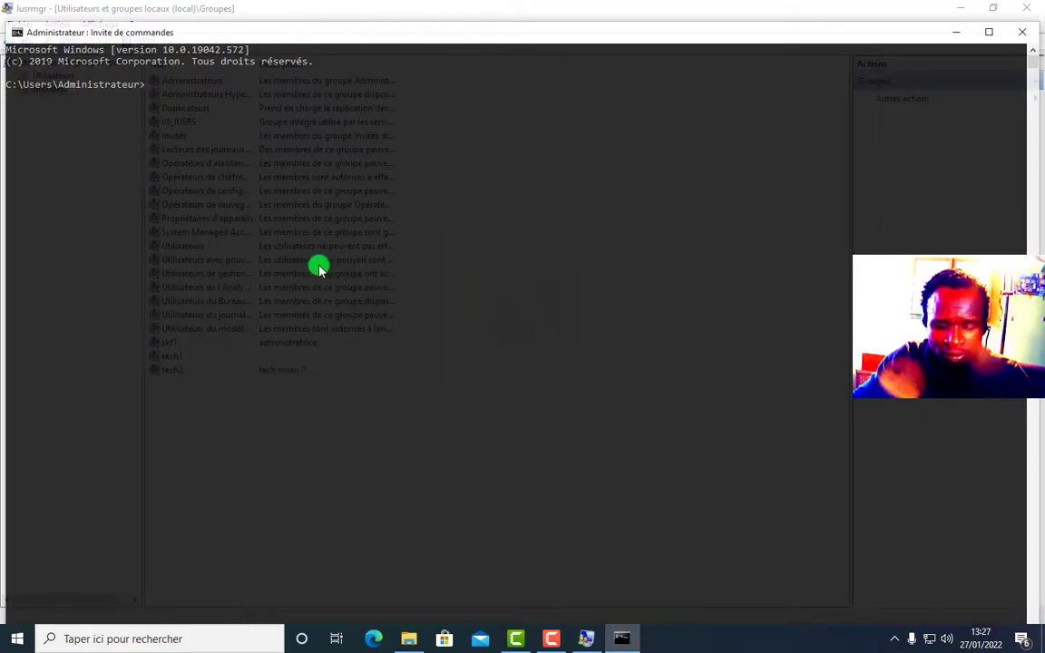
- Set the console text to green with the command color a and maximize the Command Prompt window
type("colo")
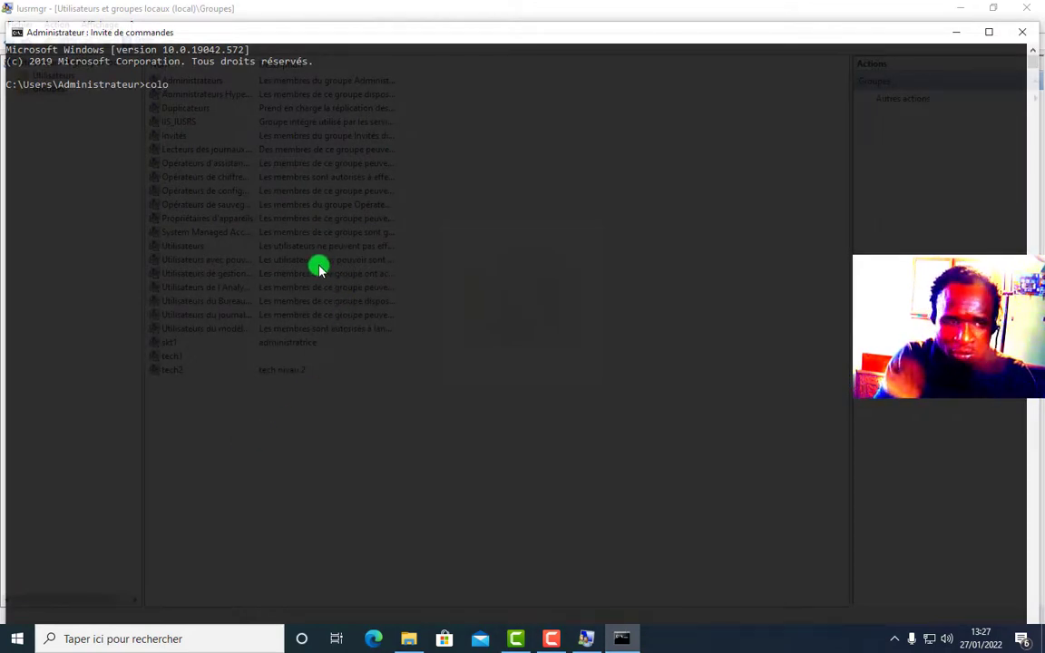
type("r a")
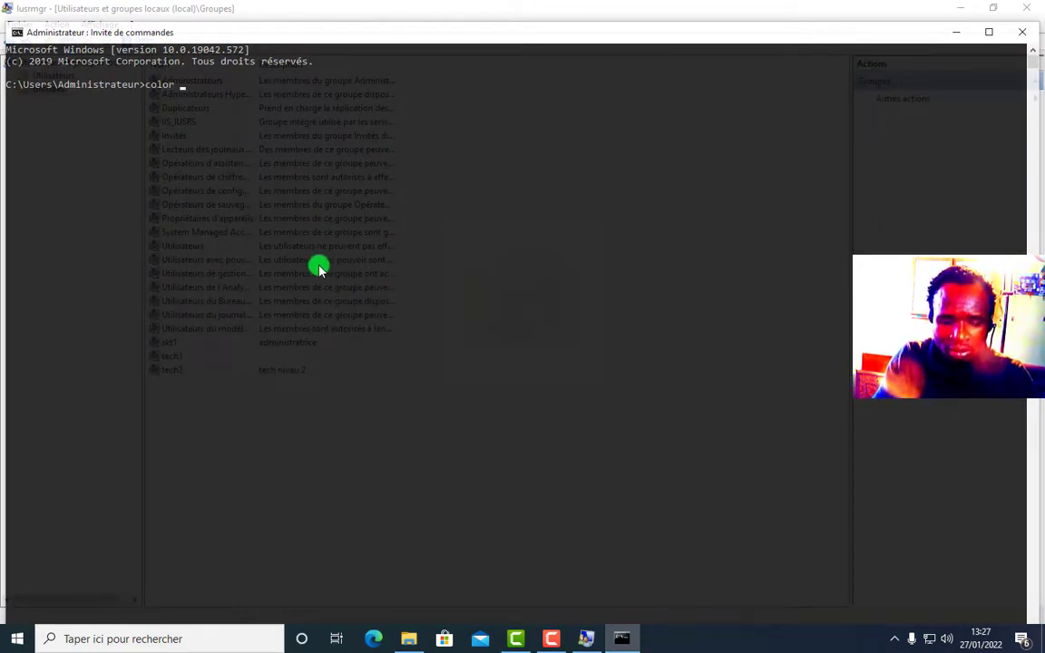
key("Return")
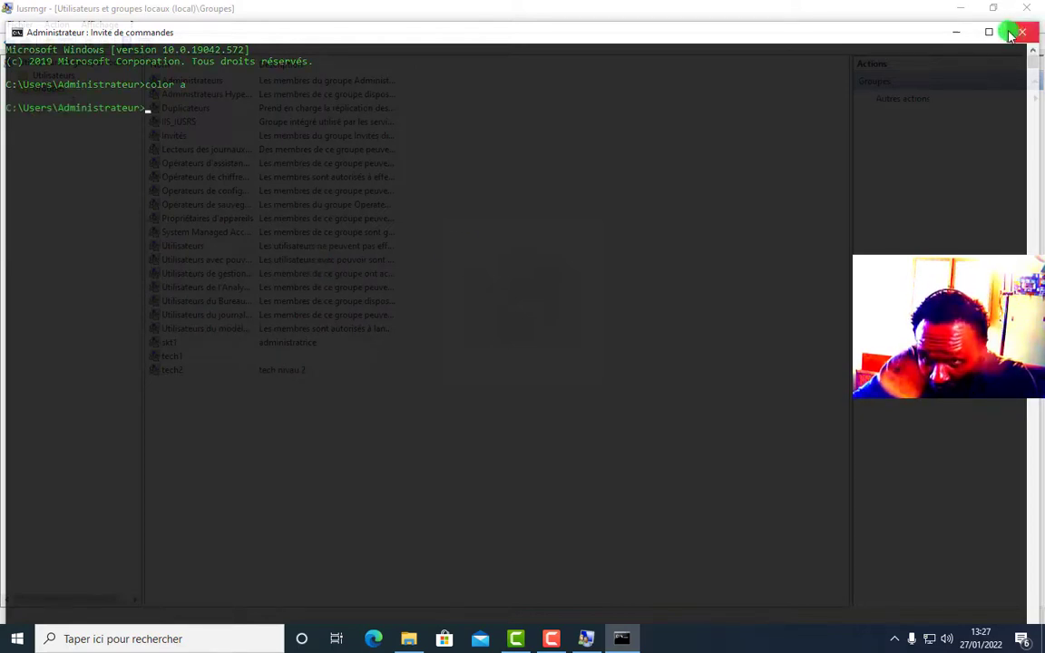
left_click(993, 31)
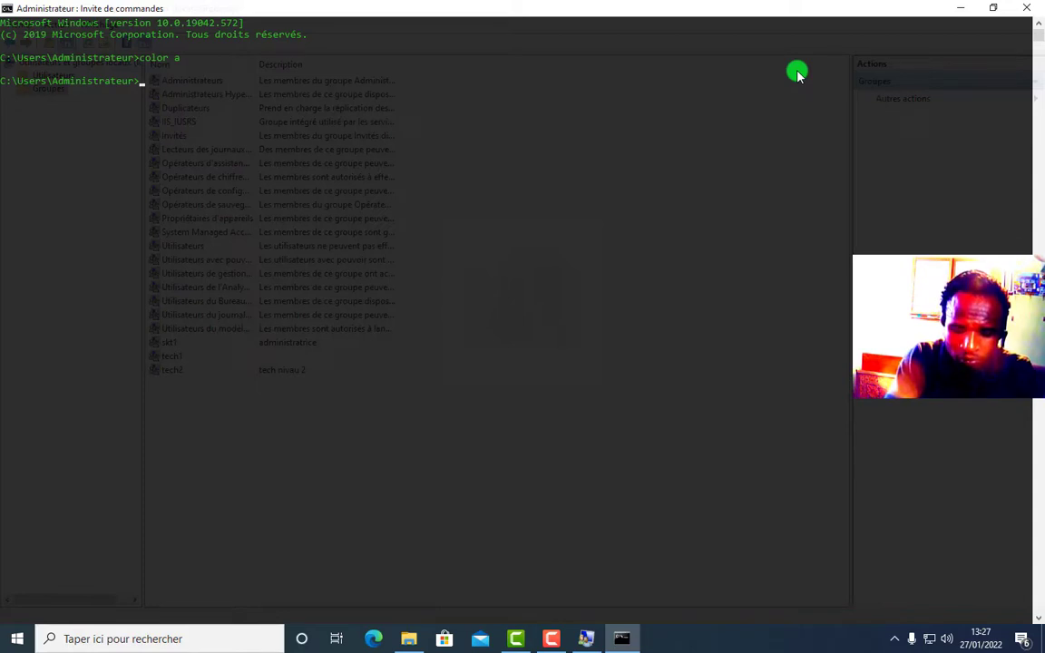
- Run net localgroup administrateurs tech2 /add, and check the member list in the Administrateurs group's properties in lusrmgr
type("ne")
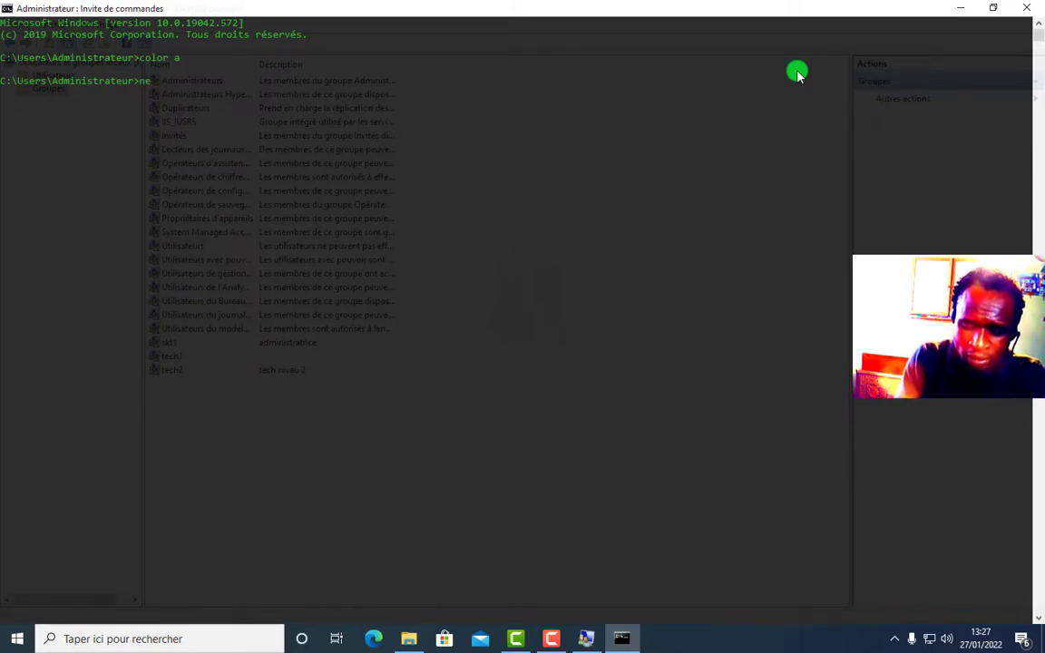
type("t lo")
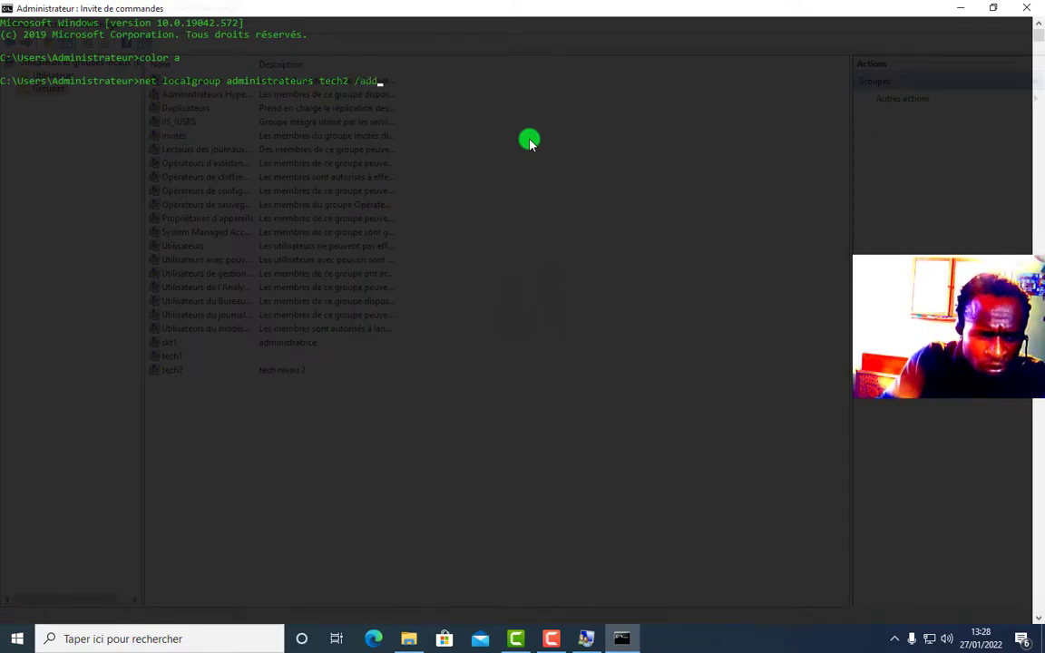
key("Return")
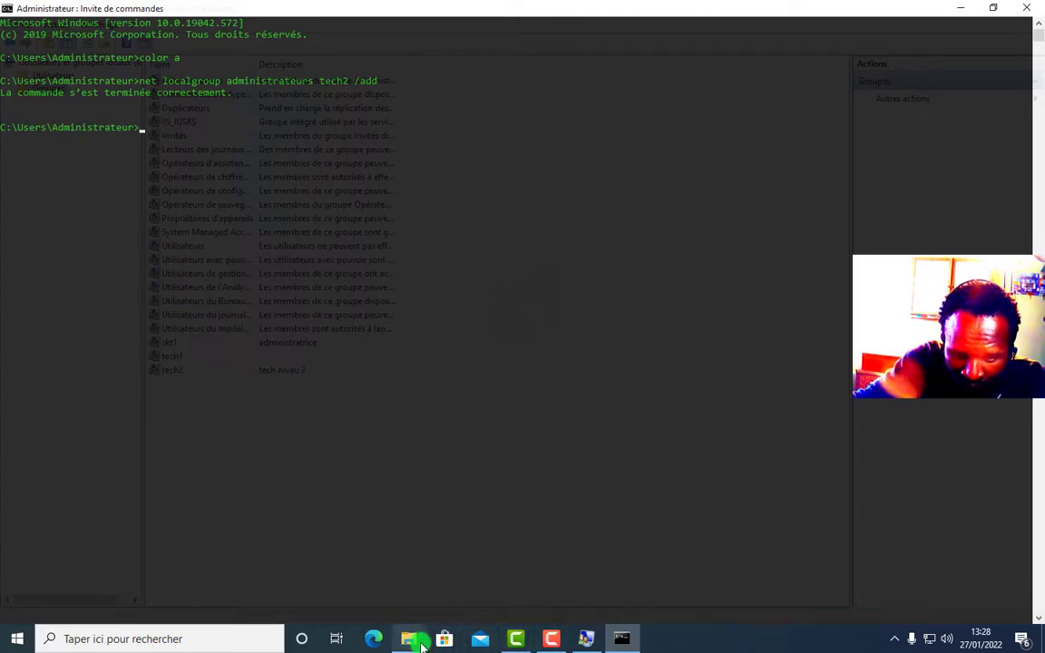
left_click(585, 638)
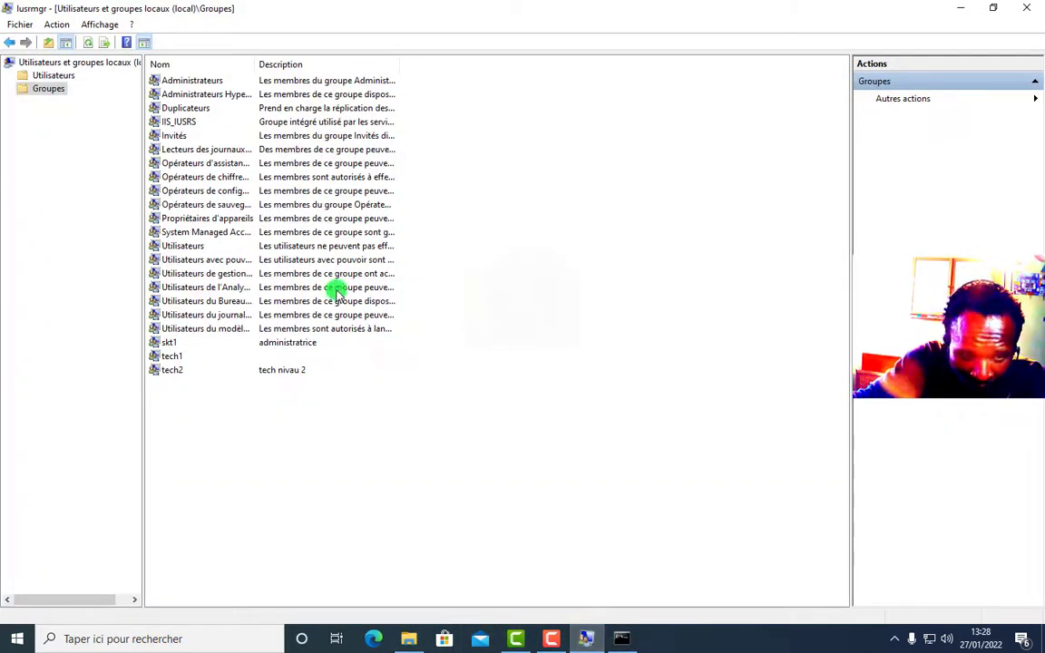
double_click(206, 81)
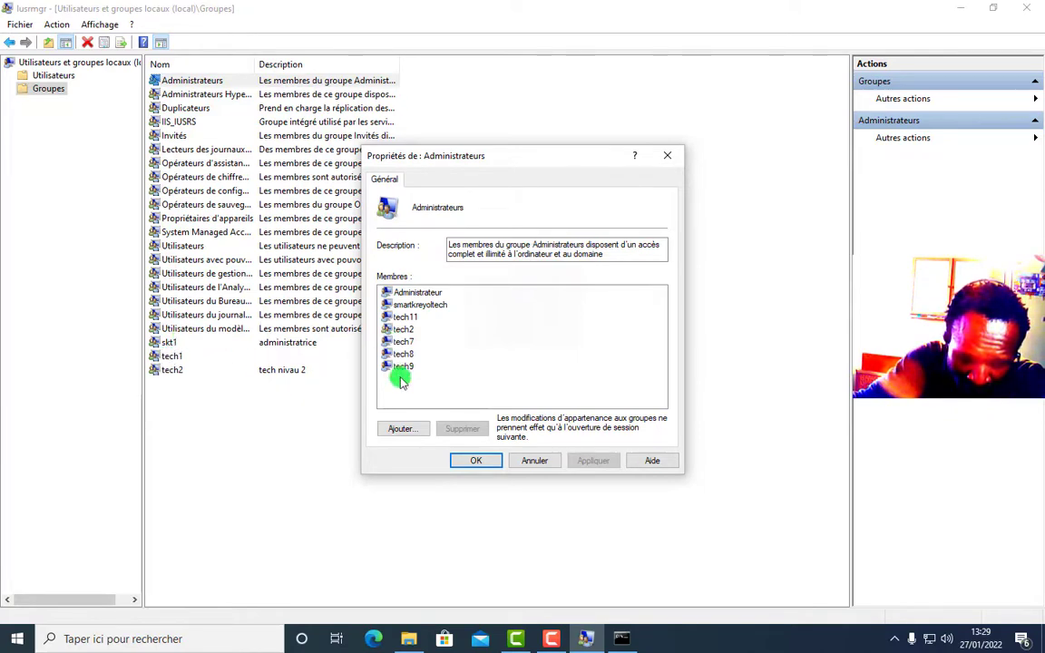
- Try to add the tech2 group to skt1 in the Command Prompt with net localgroup skt1 tech2 /add
left_click(623, 635)
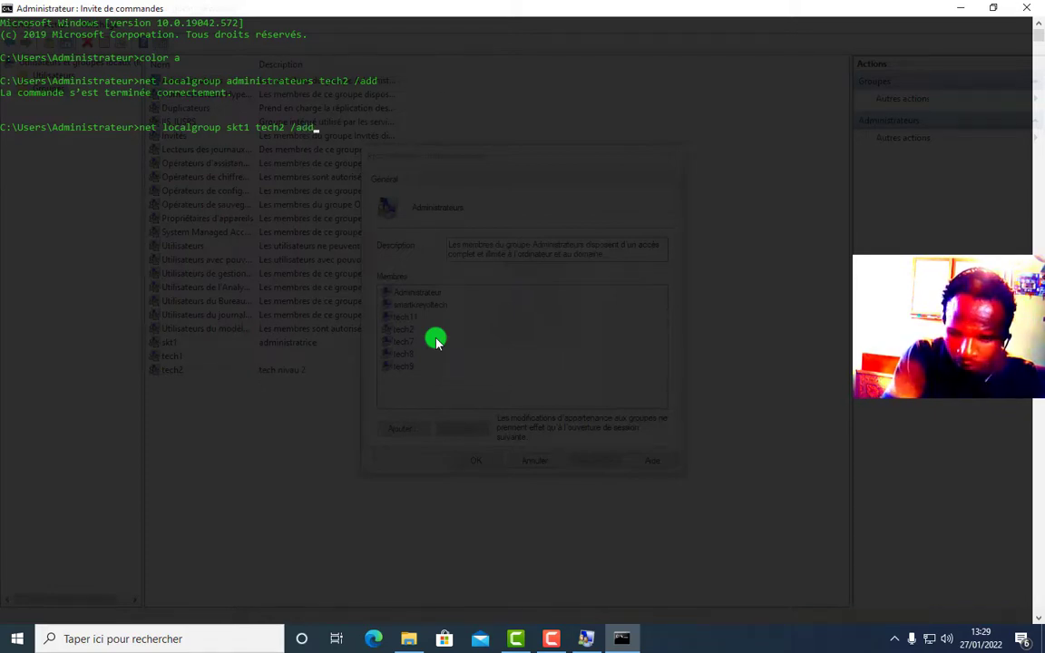
key("Return")
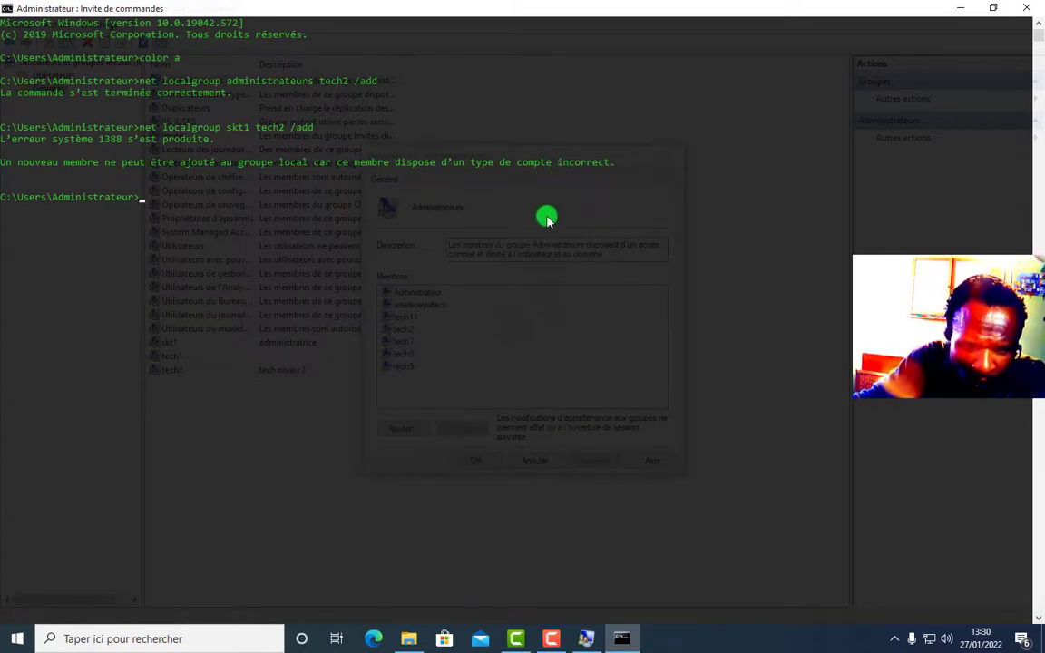
left_click(961, 8)
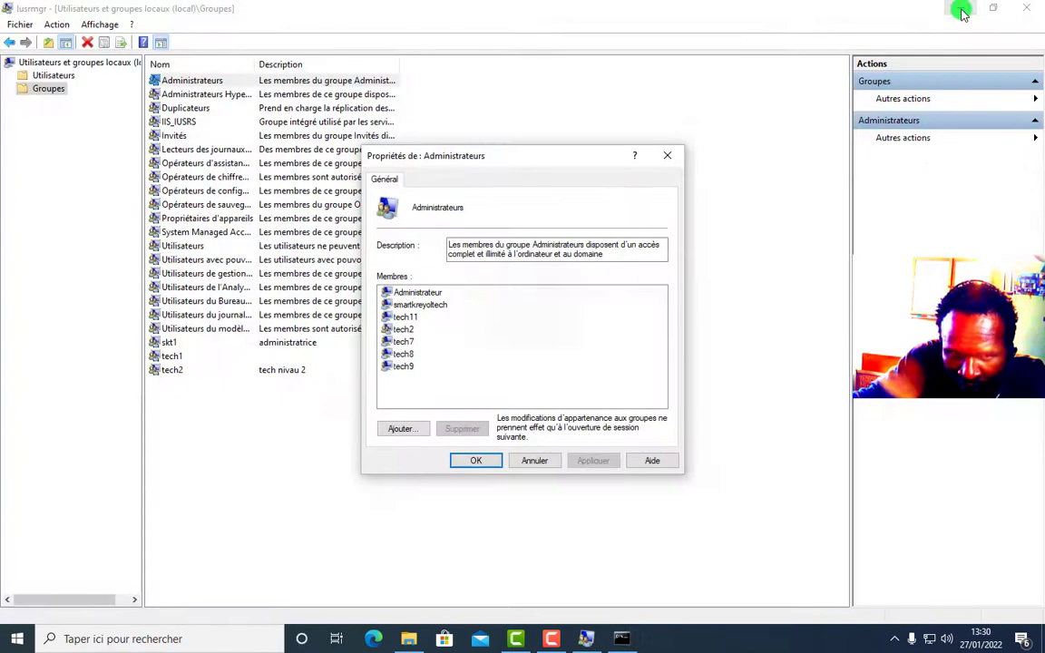
- Compare the tech2 entry among the Administrateurs members with the tech2 group's properties, and review the skt1 command's output
left_click(402, 329)
left_click(667, 155)
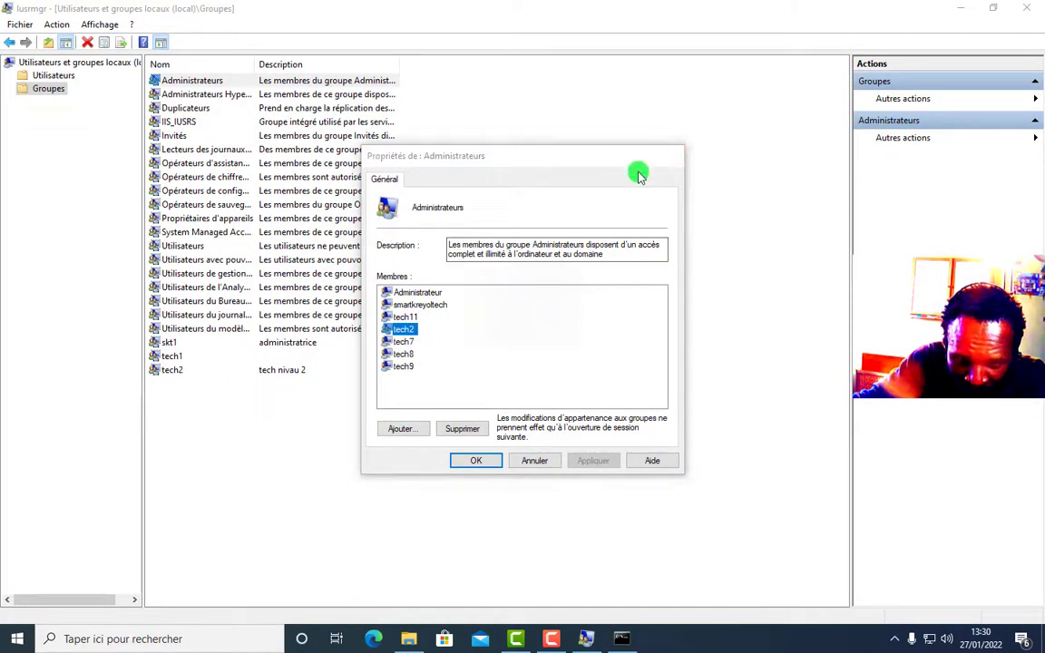
double_click(171, 371)
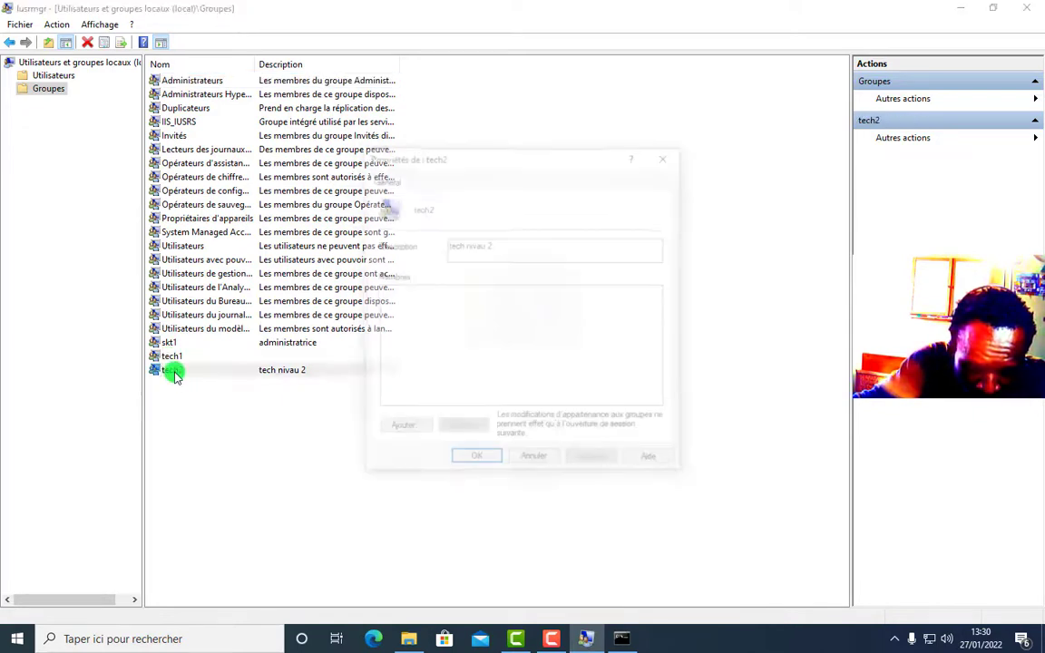
left_click(667, 155)
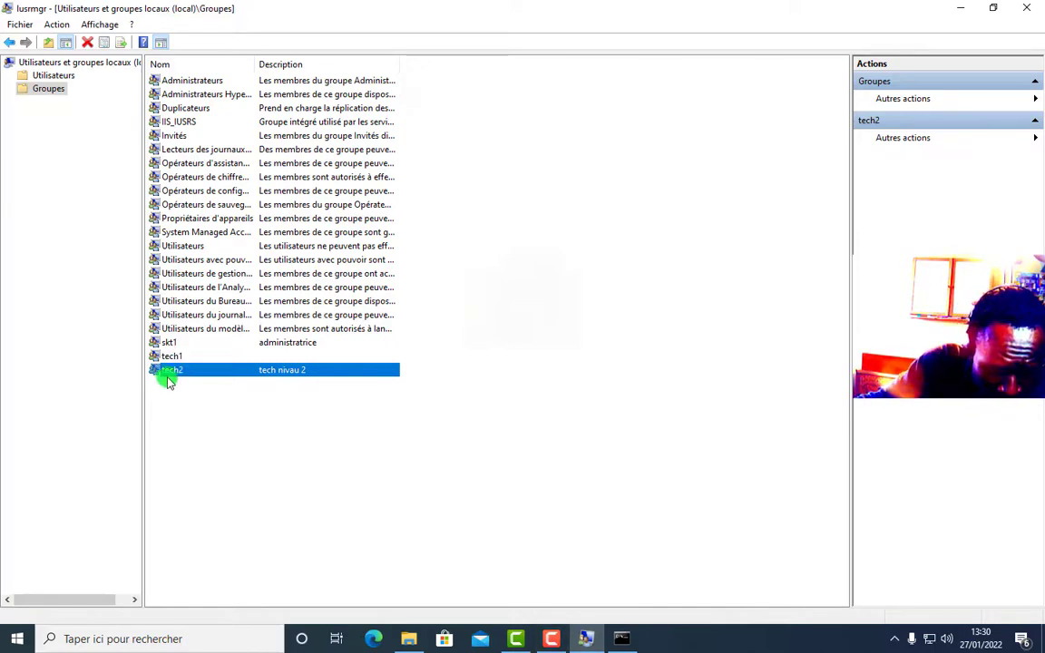
left_click(622, 639)
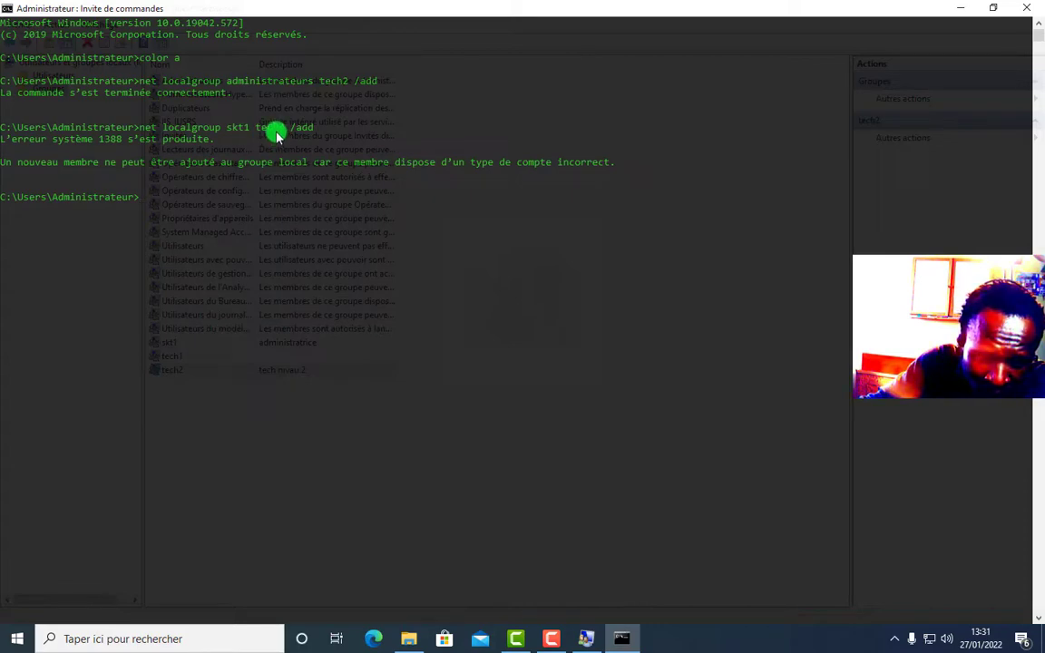
left_click(961, 7)
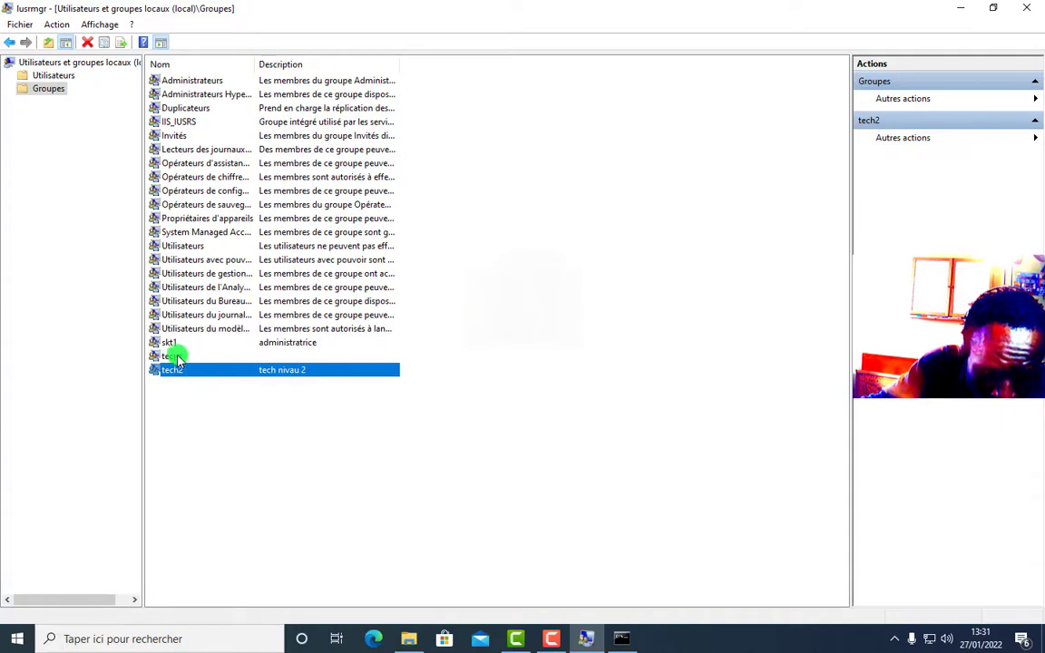
left_click(176, 380)
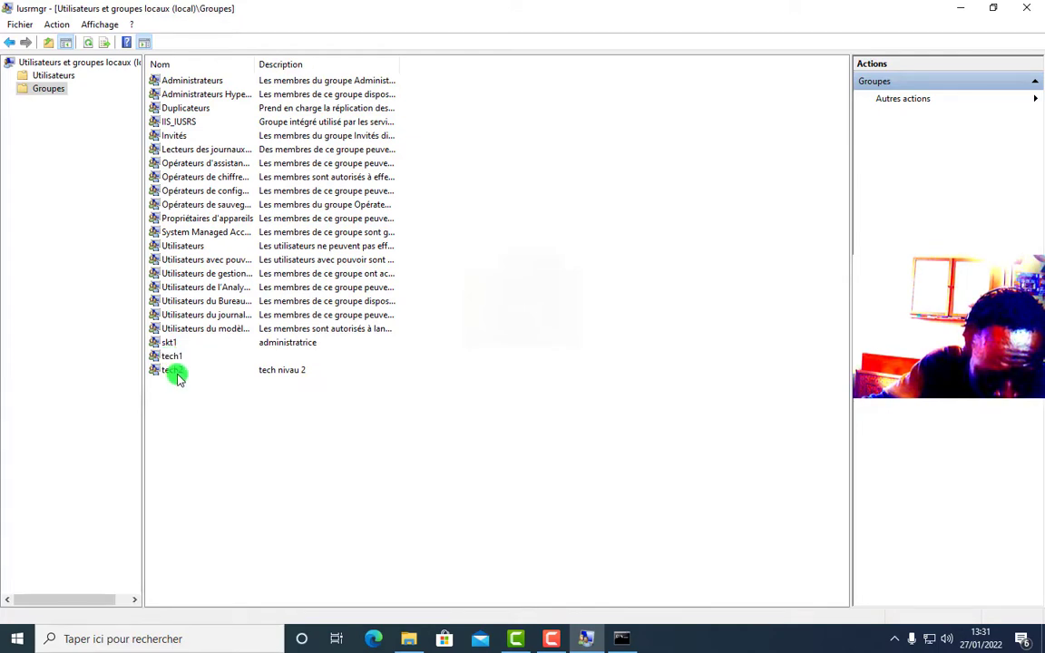
- Rerun the previous net localgroup skt1 tech2 /add command in the Command Prompt
left_click(634, 634)
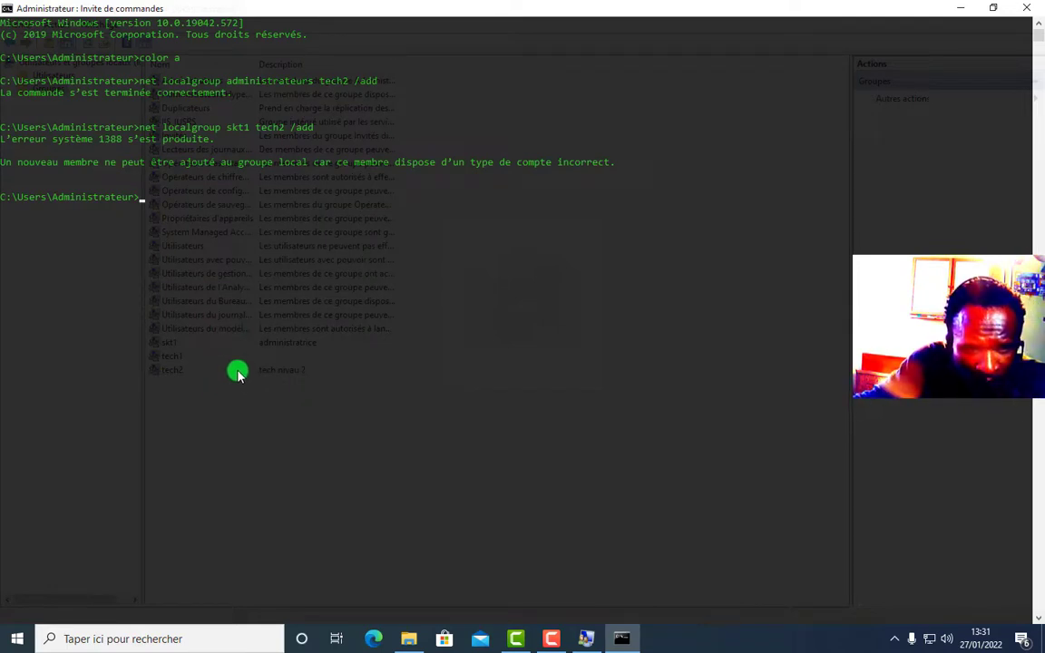
key("Up")
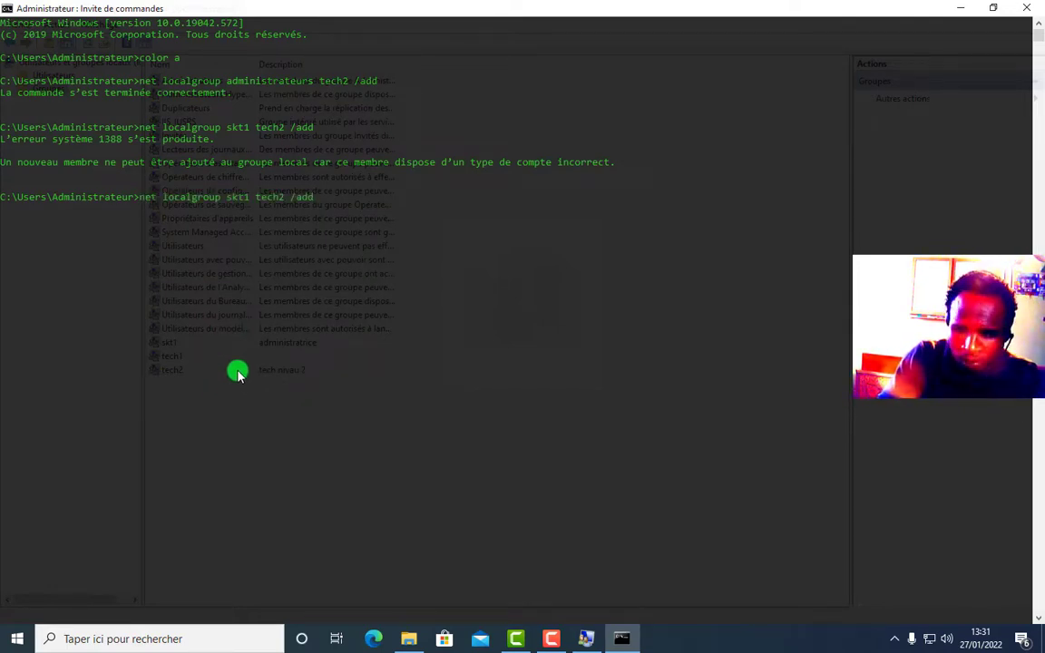
key("Return")
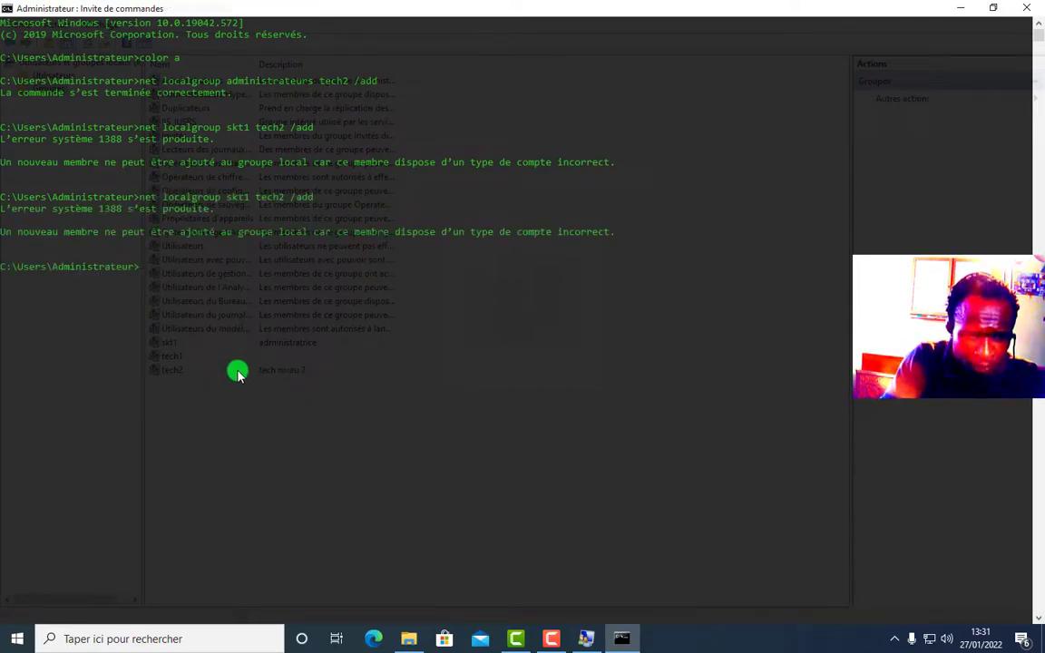
- Edit the recalled command to net localgroup tech2 skt1 /add and run it to try adding skt1 to the tech2 group
key("Up")
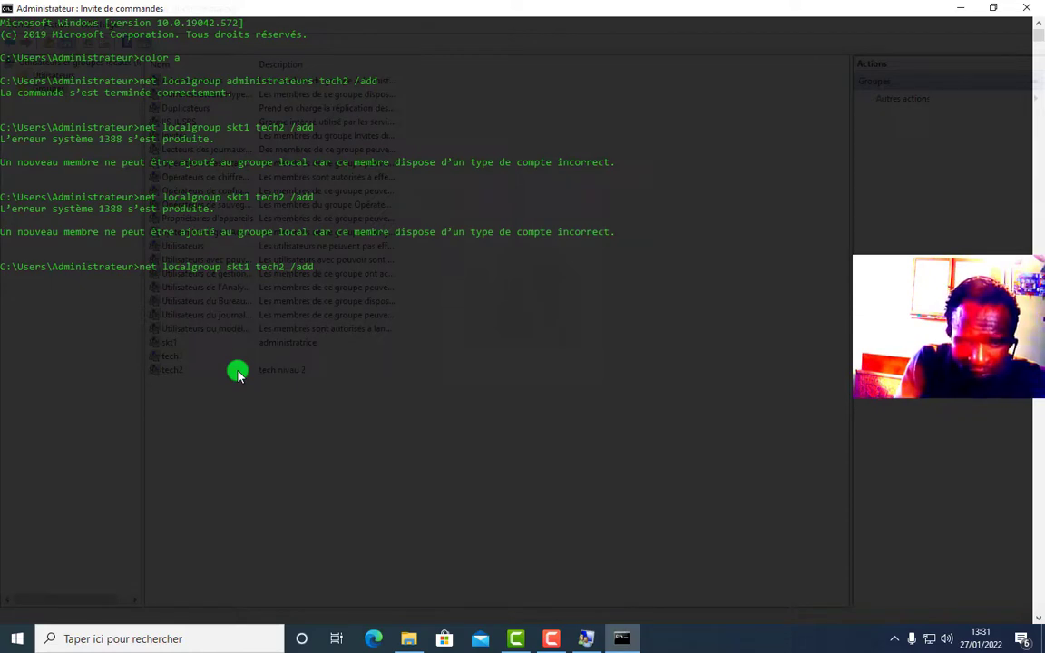
key("Left")
key("Left")
key("Left")
key("Left")
key("Left")
key("BackSpace")
key("BackSpace")
key("BackSpace")
key("BackSpace")
key("BackSpace")
key("BackSpace")
key("BackSpace")
key("BackSpace")
key("BackSpace")
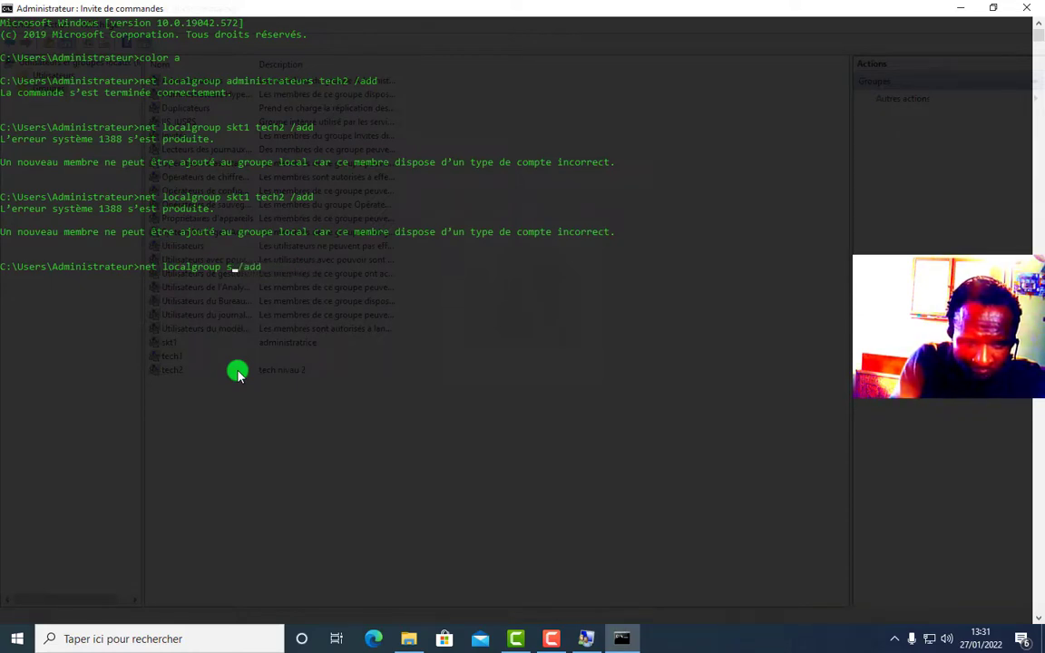
key("BackSpace")
type("tecjh")
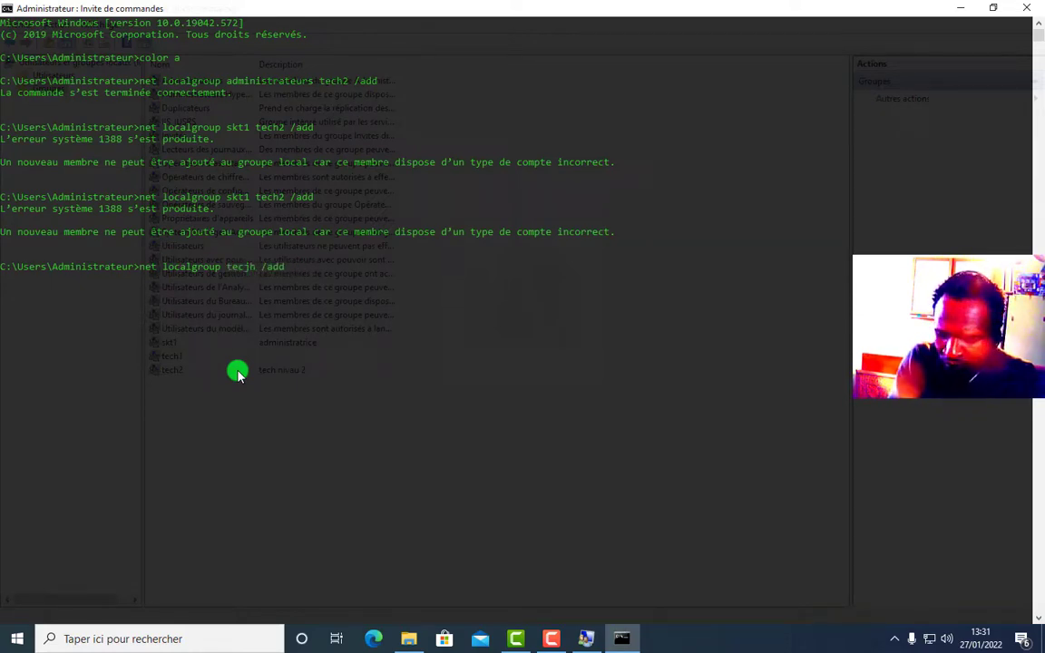
type("2")
key("BackSpace")
key("BackSpace")
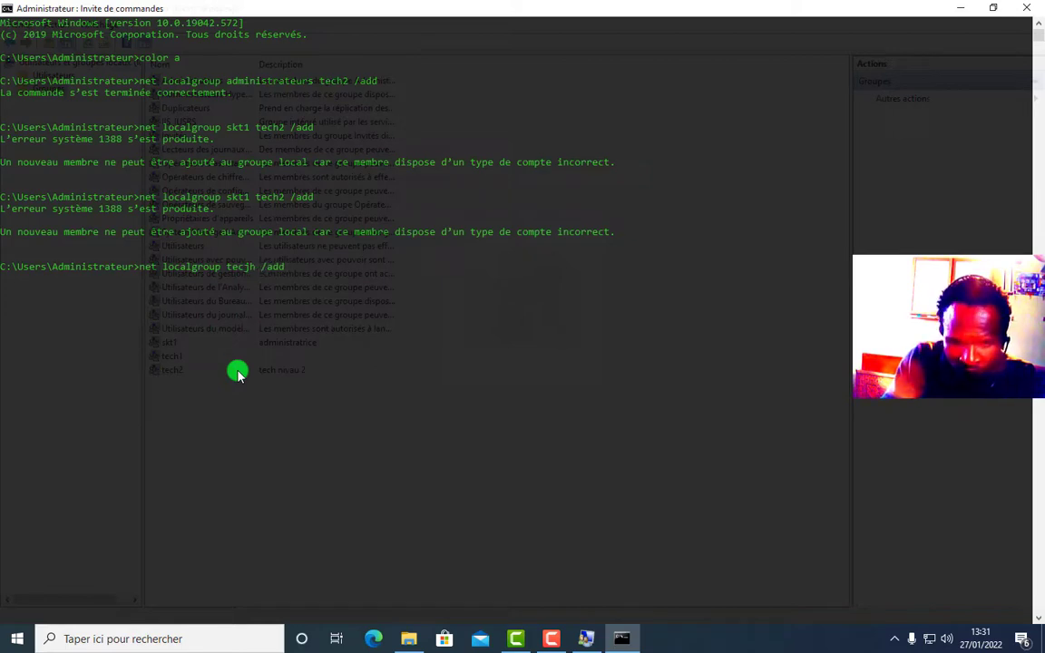
key("BackSpace")
type("h2")
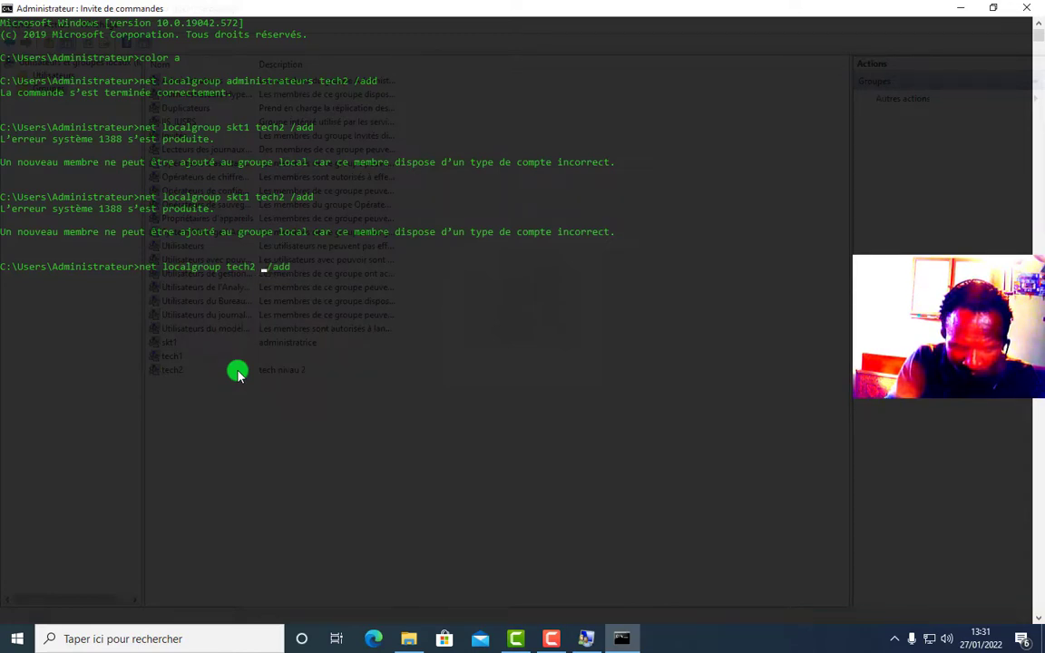
type(" sk")
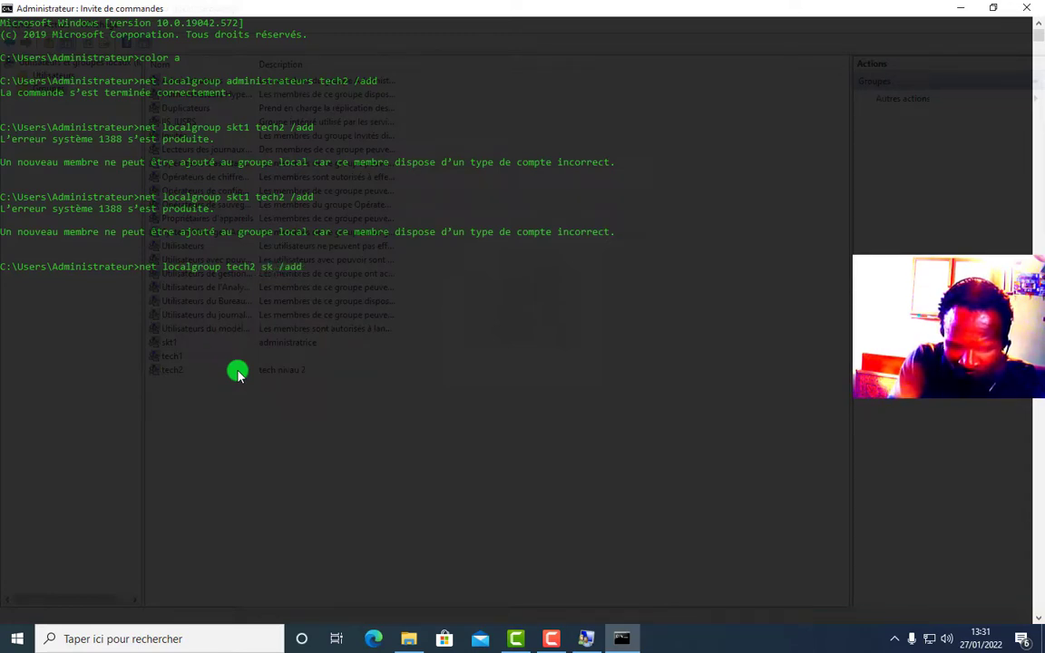
type("t1")
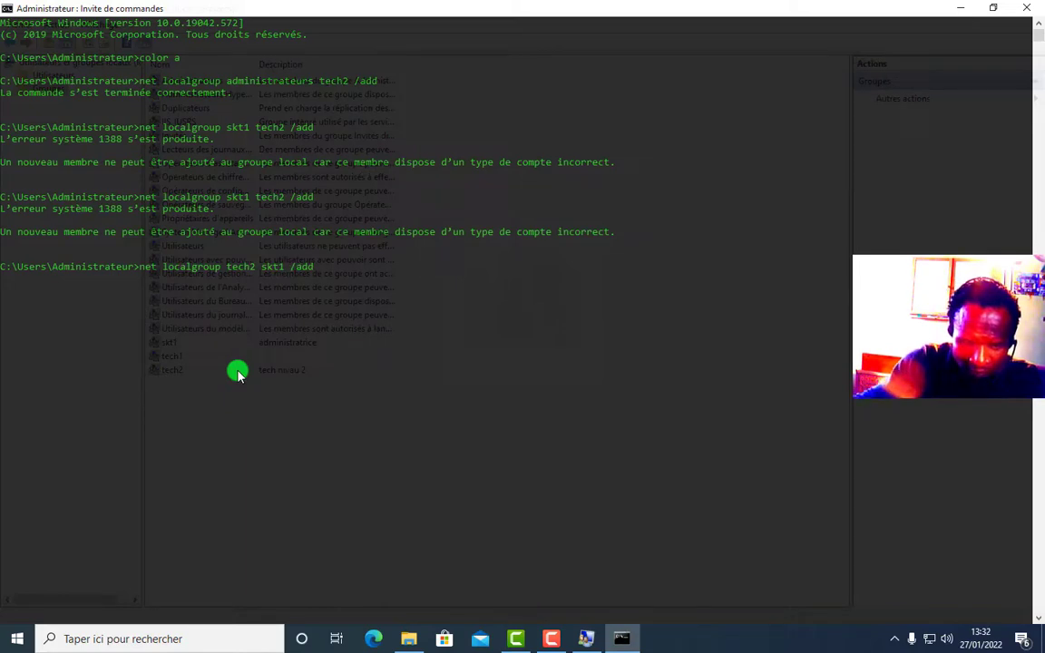
key("Return")
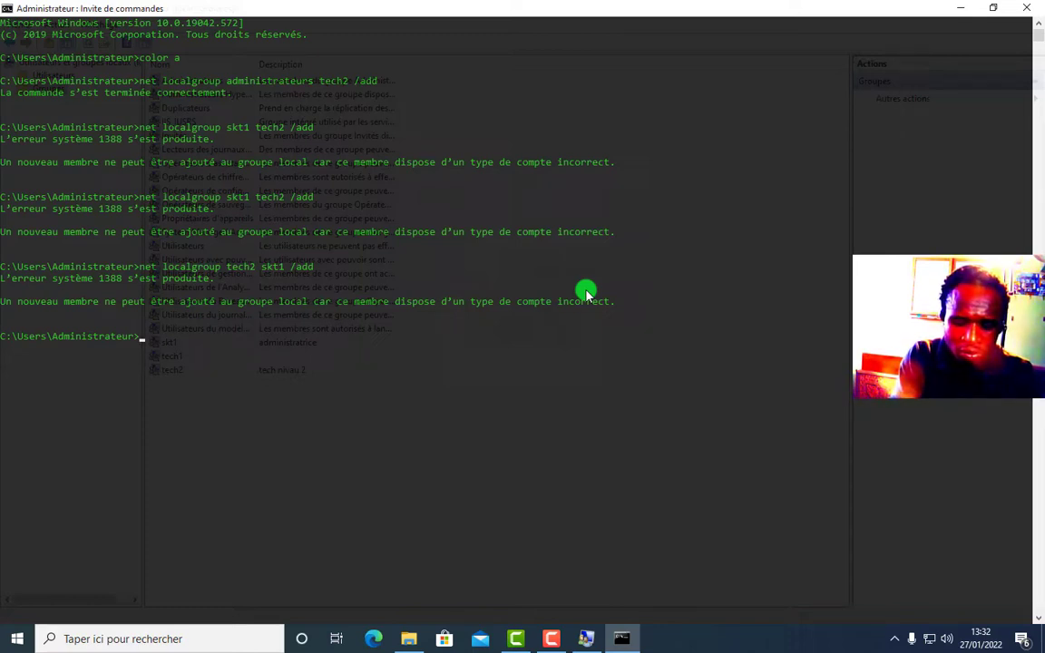
- Add the skt1 group to the built-in administrators group by running net localgroup administrateurs skt1 /add
type("nett")
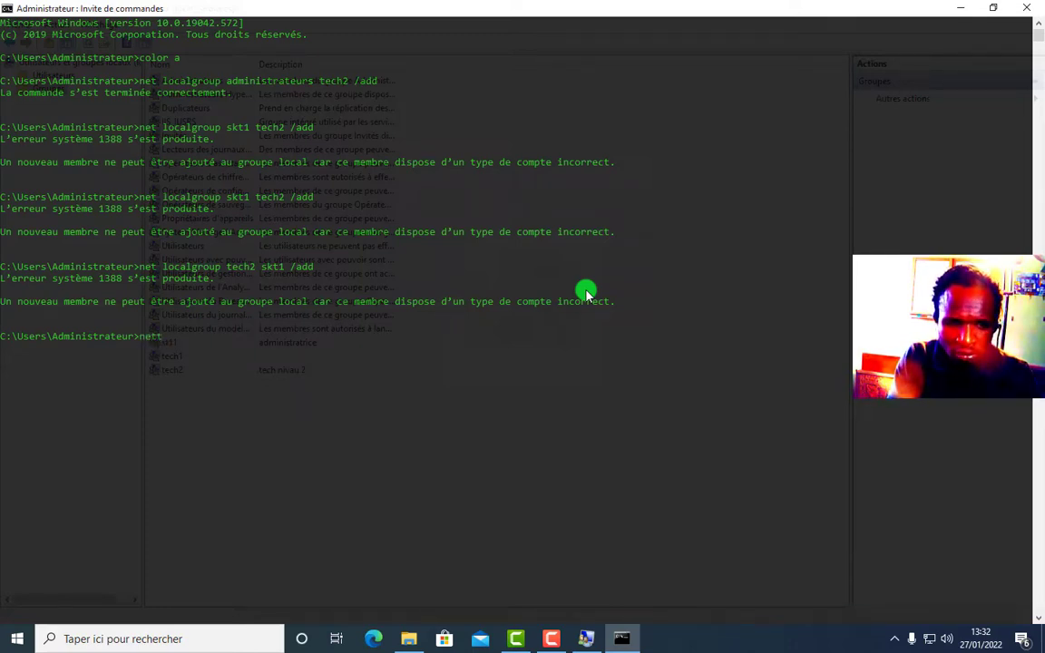
key("BackSpace")
key("BackSpace")
key("BackSpace")
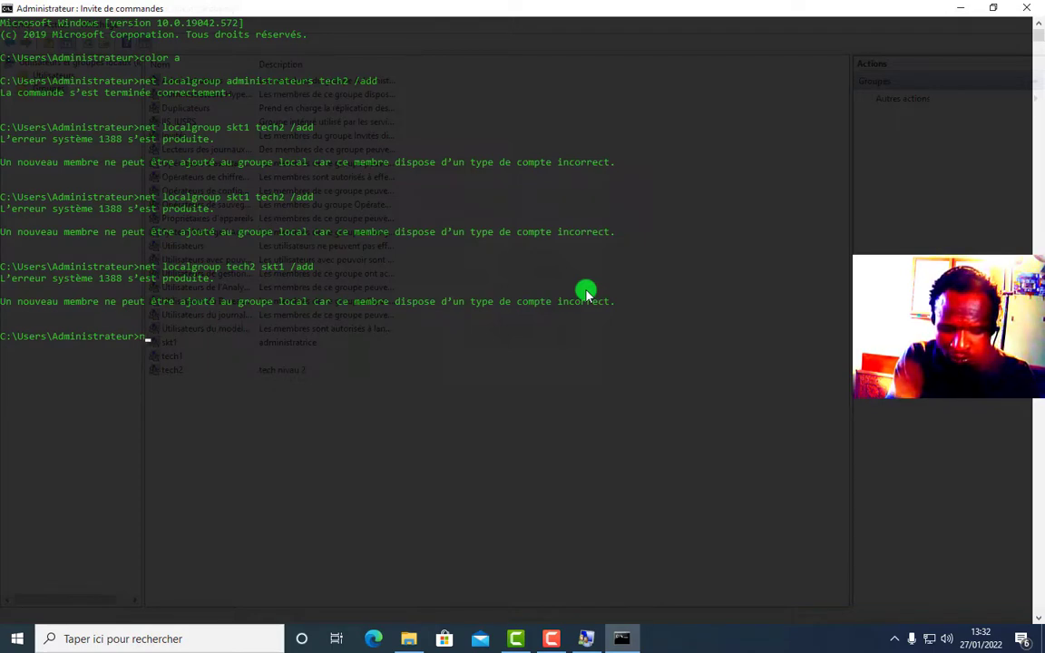
type("et")
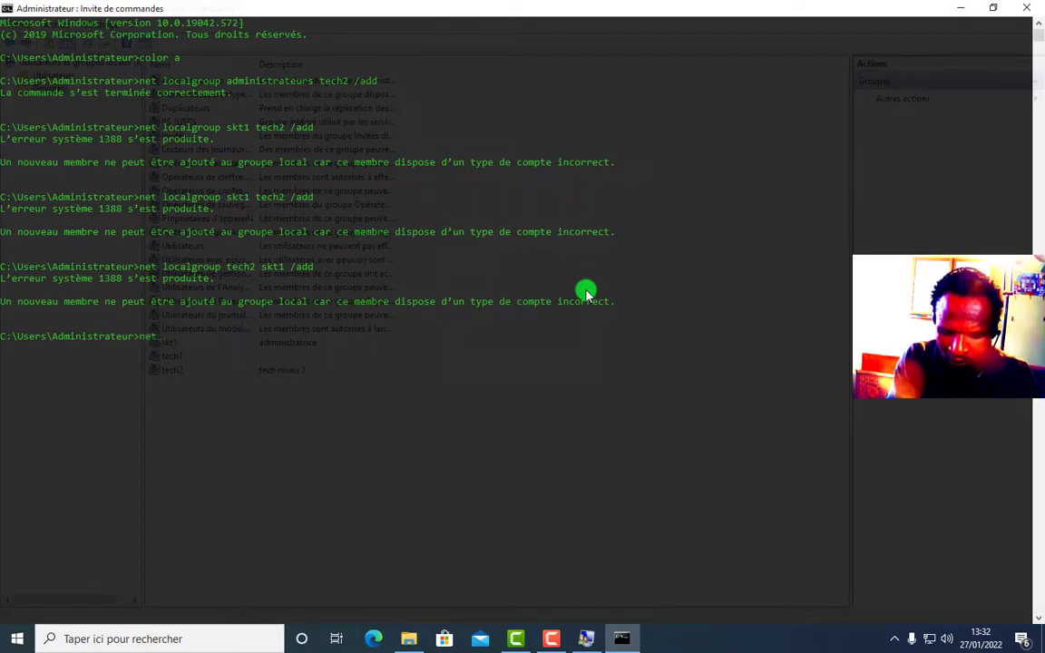
type(" local")
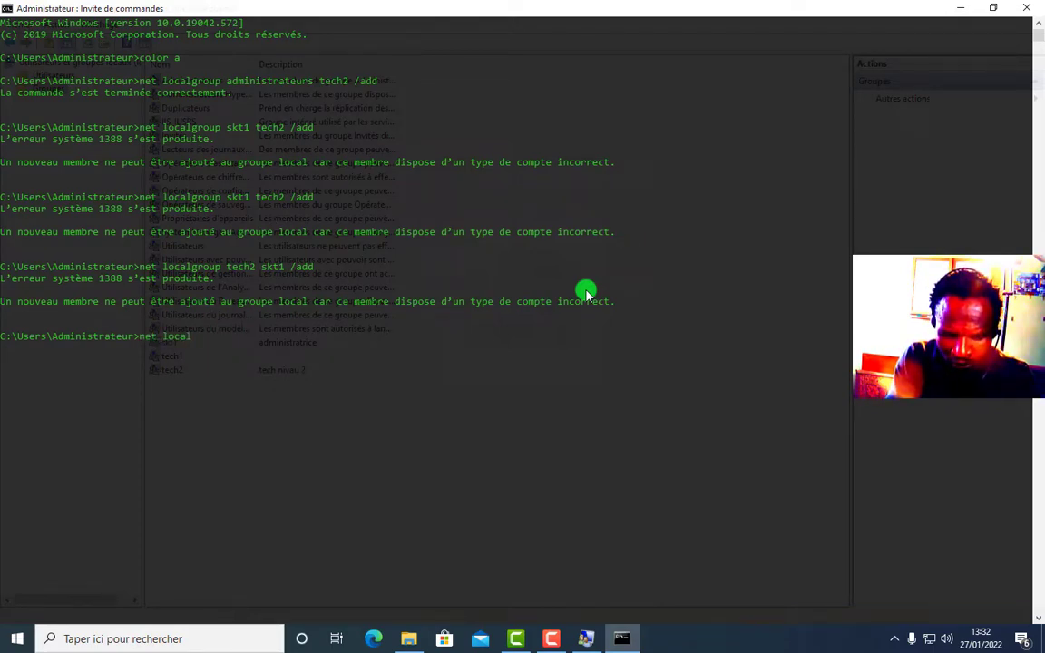
type("group")
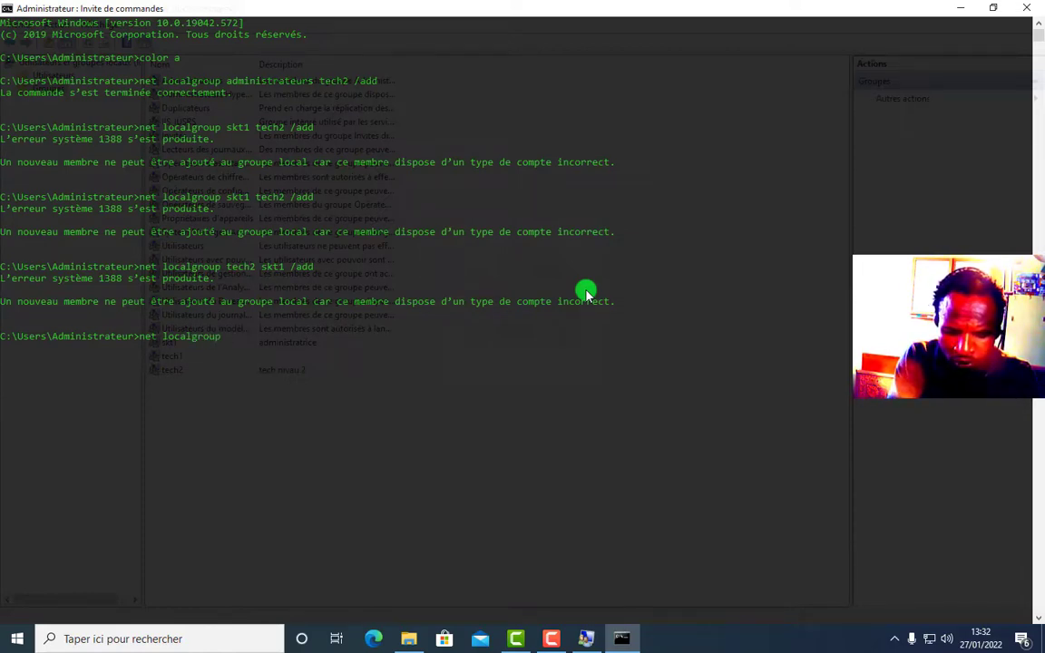
type(" admini")
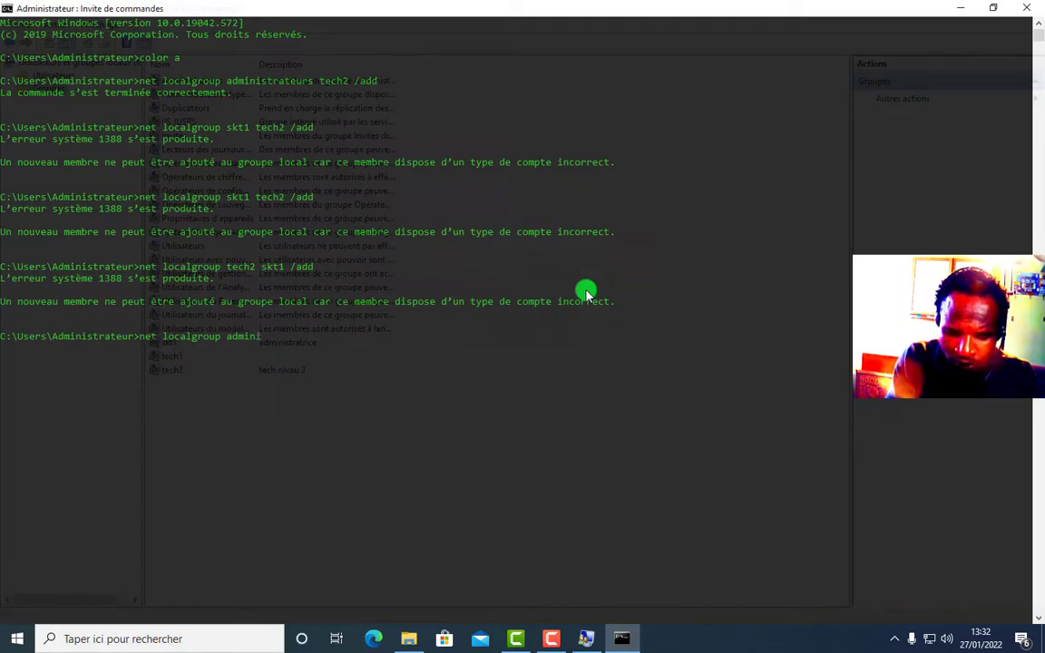
type("strateur")
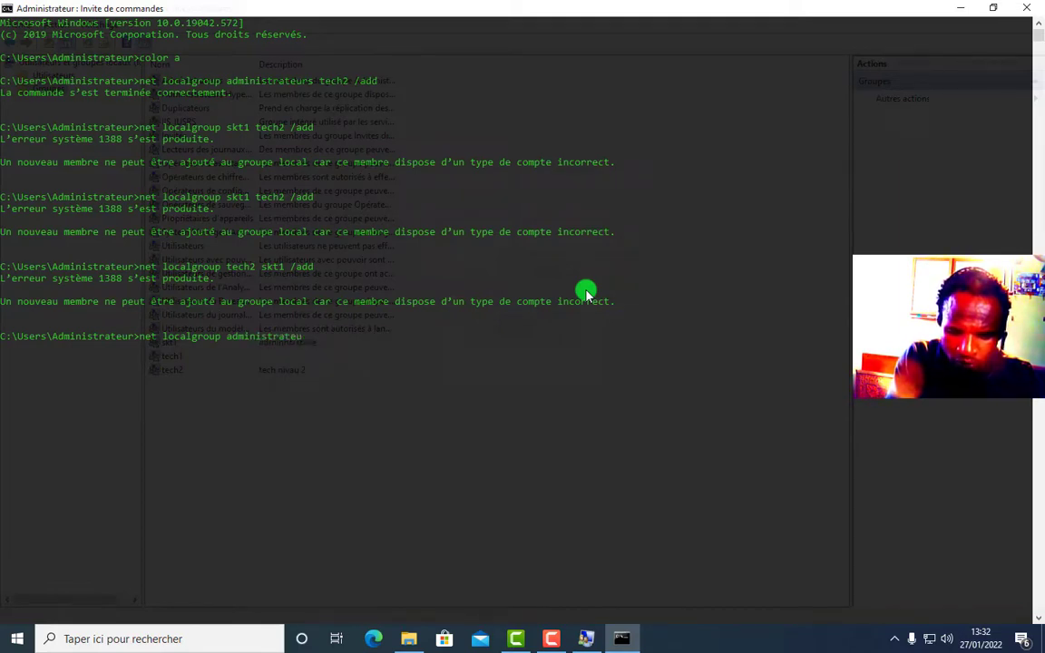
type("s")
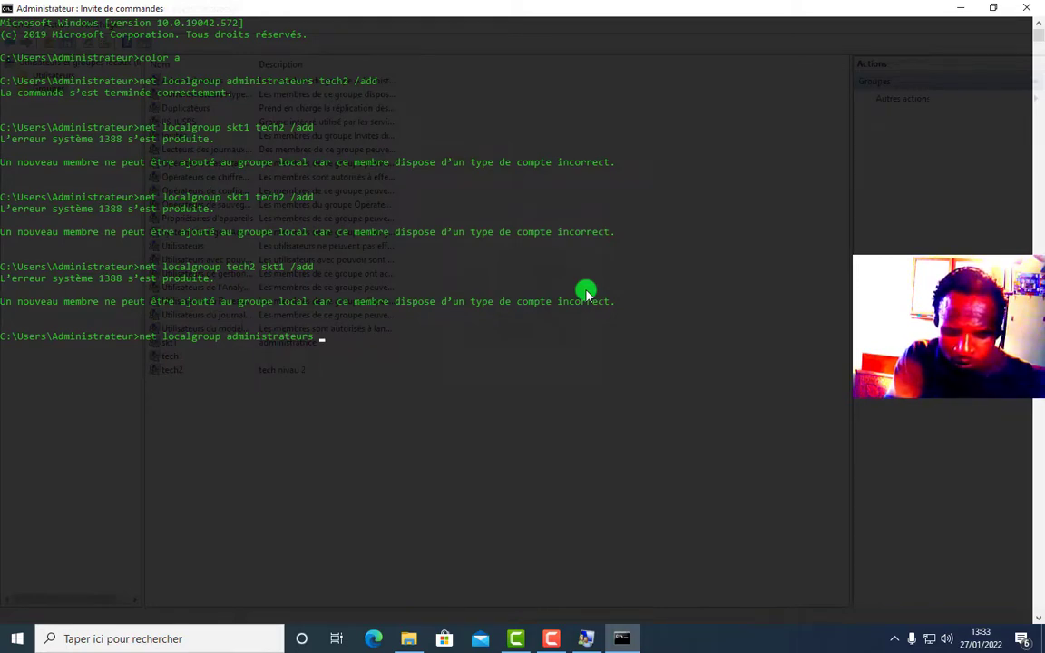
type("skt1")
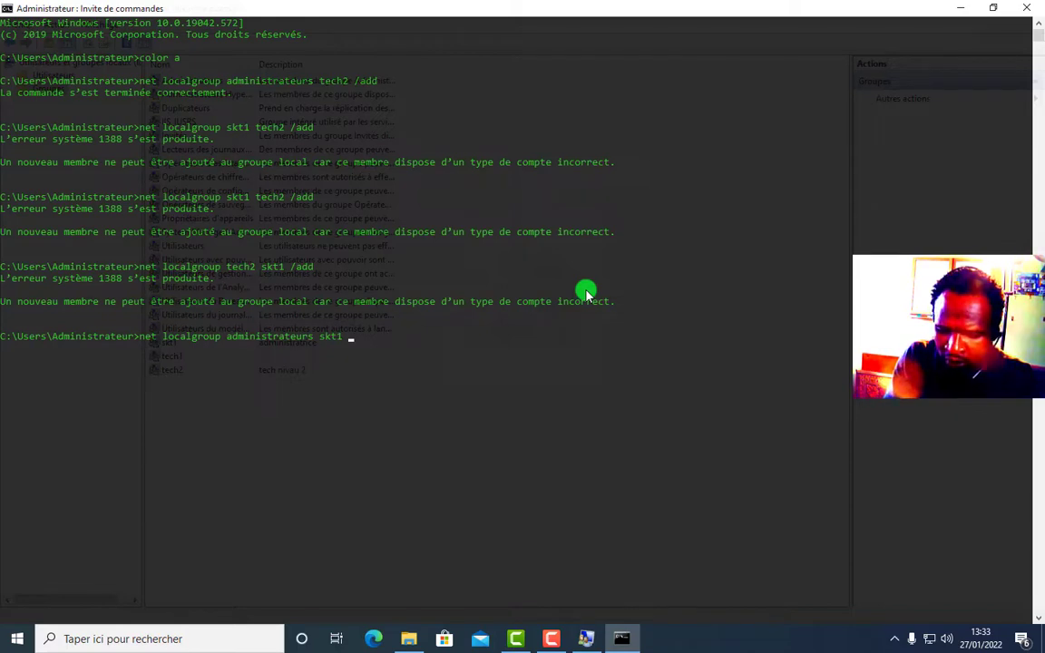
type(" /add")
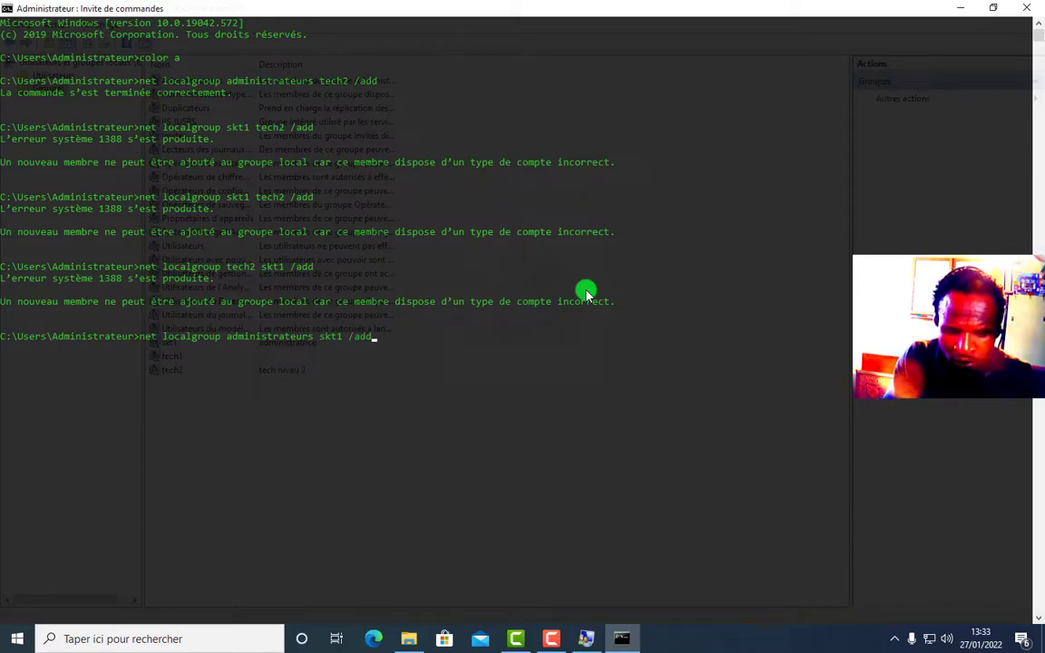
key("Return")
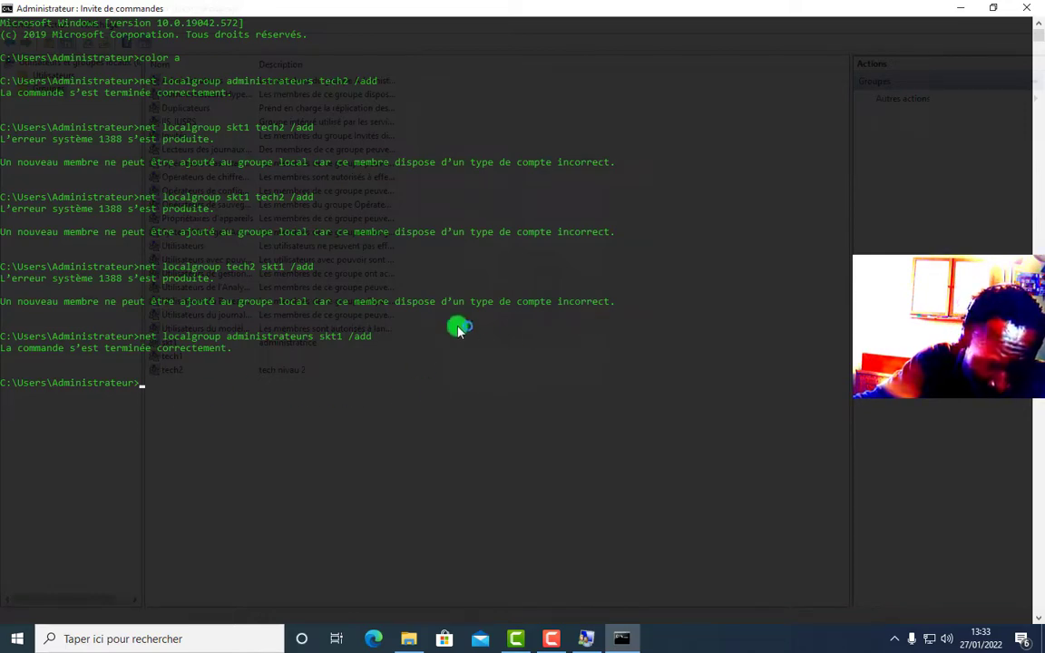
- Switch to lusrmgr and check the member list in the Administrateurs group's properties
left_click(960, 7)
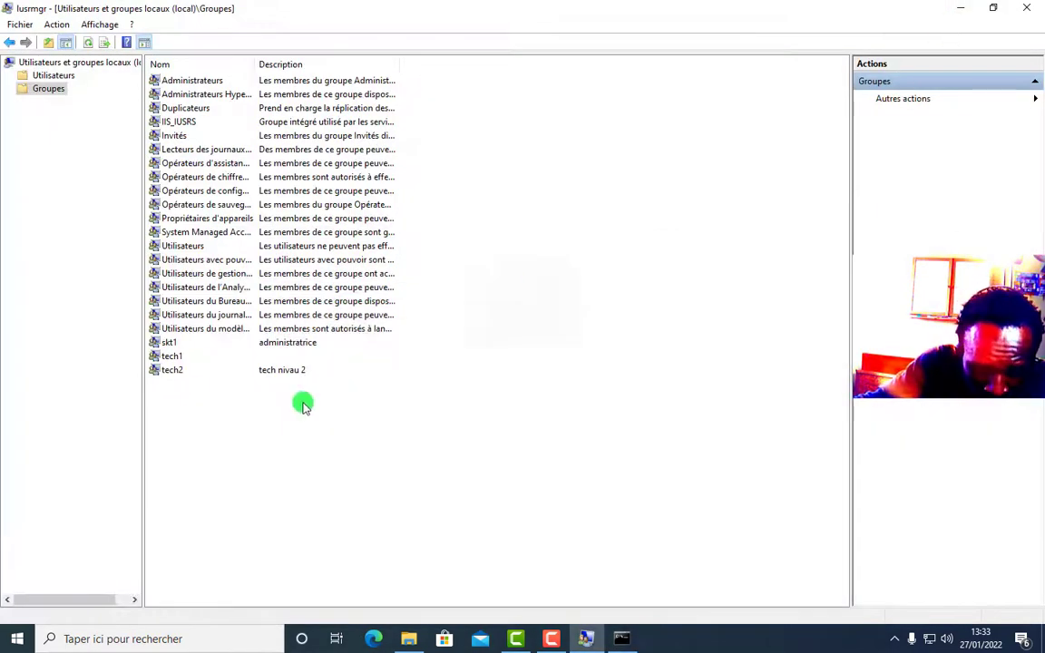
double_click(187, 80)
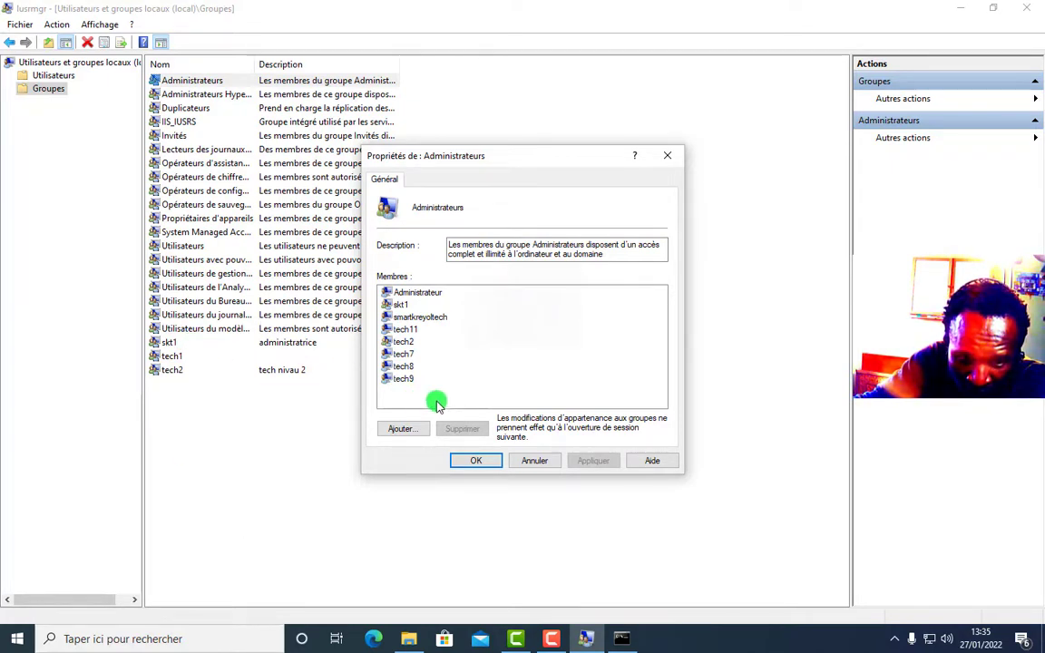
left_click(481, 461)
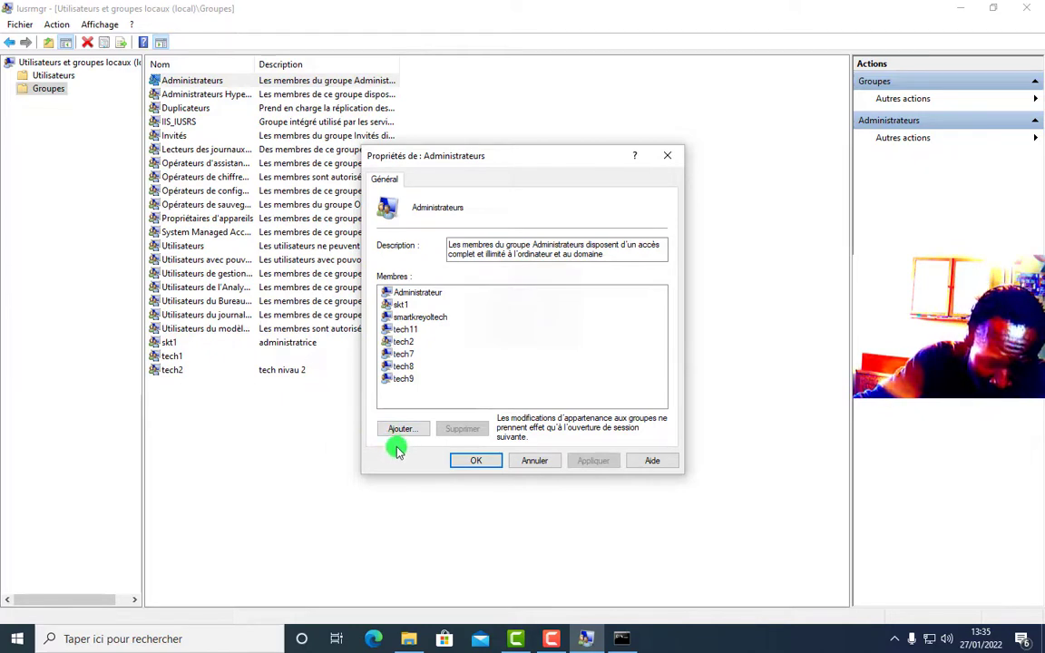
- Switch to the Command Prompt and compare the outputs of the net localgroup commands run on administrateurs, tech2 and skt1
left_click(618, 639)
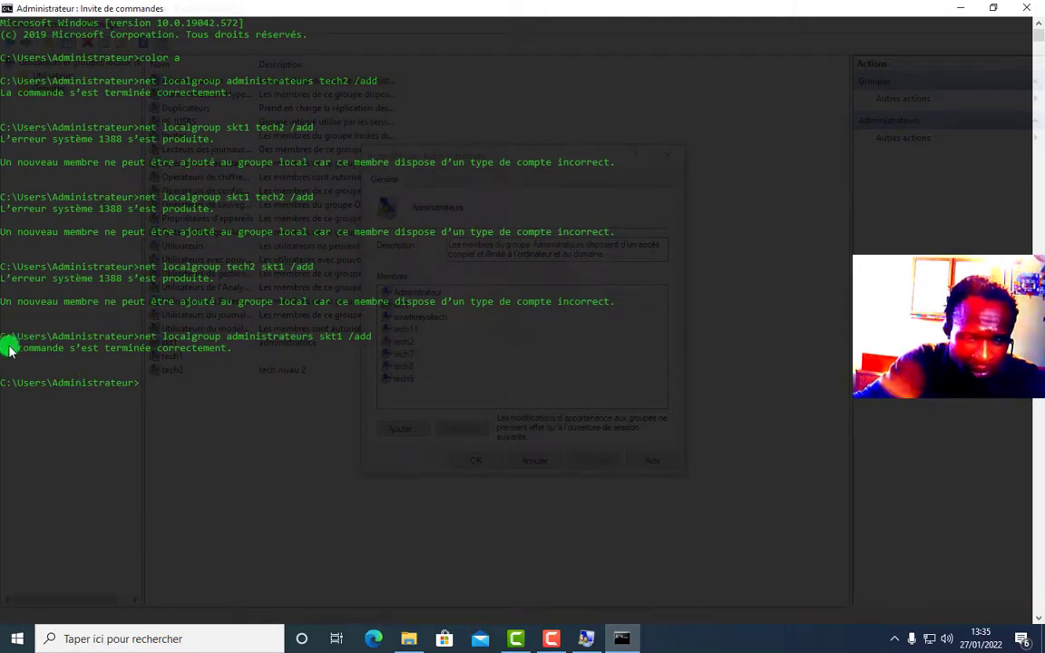
mouse_move(5, 340)
left_mouse_down()
mouse_move(238, 351)
mouse_move(221, 364)
mouse_move(304, 338)
mouse_move(253, 339)
left_mouse_up()
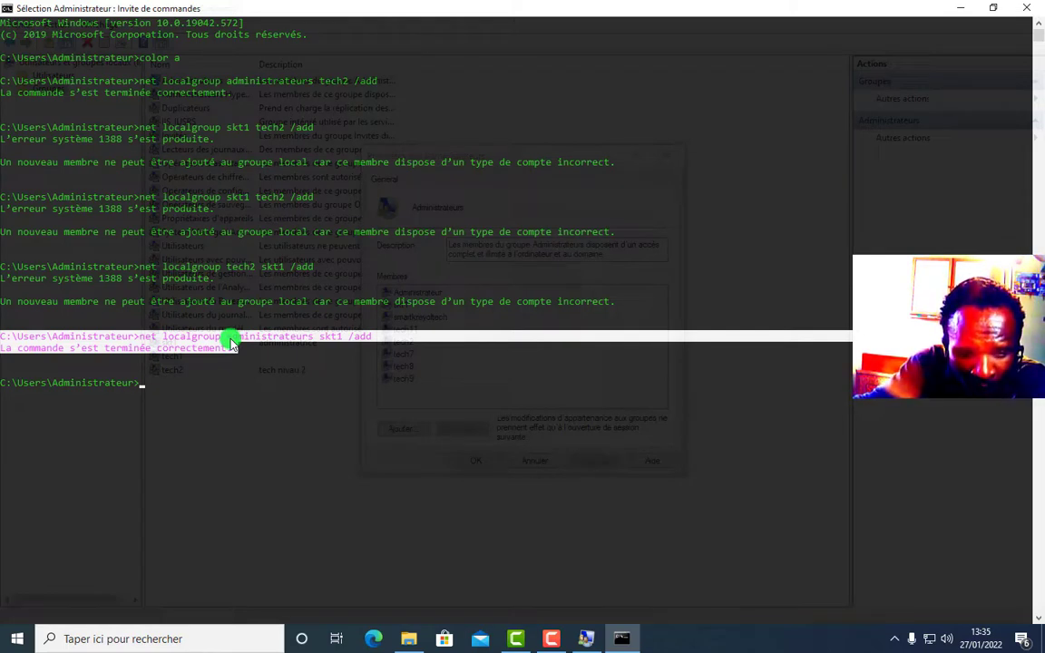
mouse_move(236, 350)
left_mouse_down()
mouse_move(310, 346)
mouse_move(168, 345)
mouse_move(216, 351)
mouse_move(285, 337)
mouse_move(299, 365)
mouse_move(302, 349)
mouse_move(234, 360)
mouse_move(269, 280)
left_mouse_up()
left_click(269, 280)
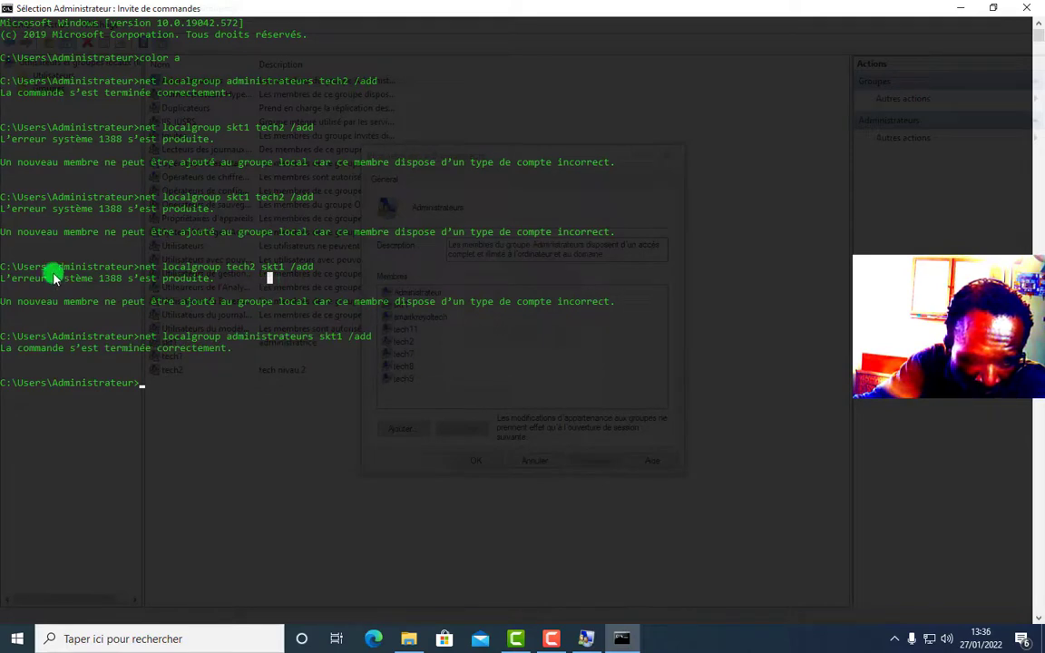
left_click_drag(40, 269, 141, 289)
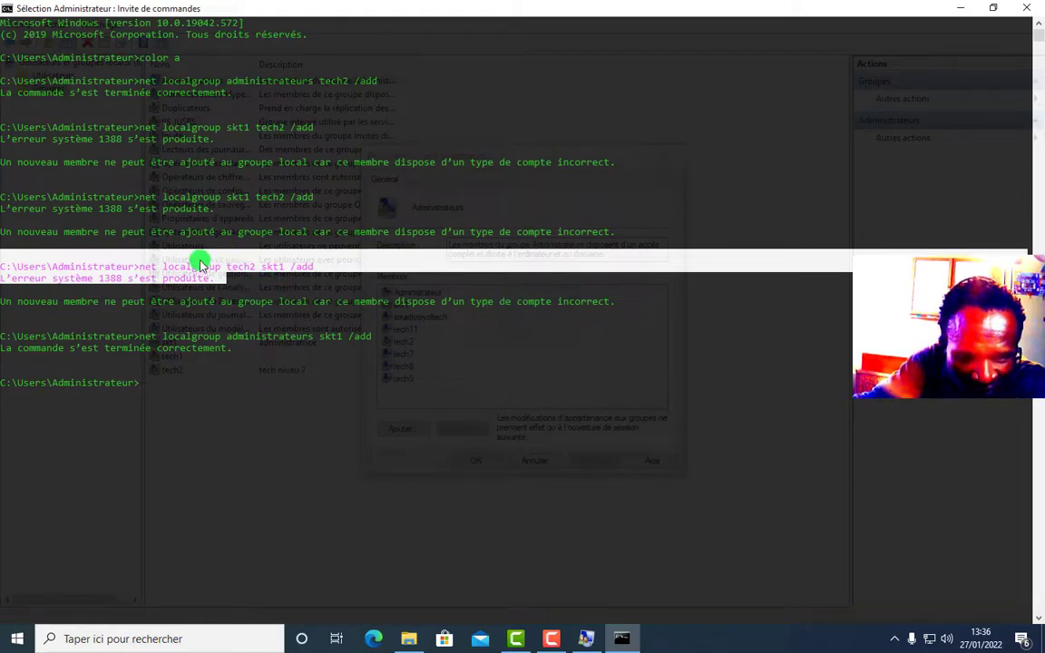
left_click_drag(4, 197, 258, 209)
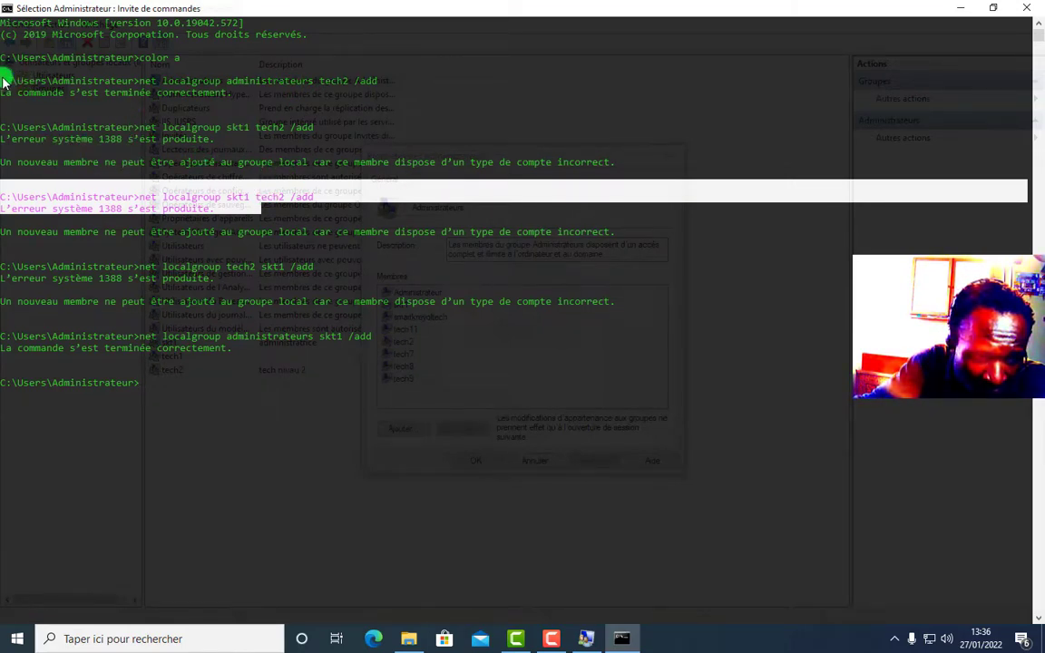
left_click_drag(4, 82, 117, 103)
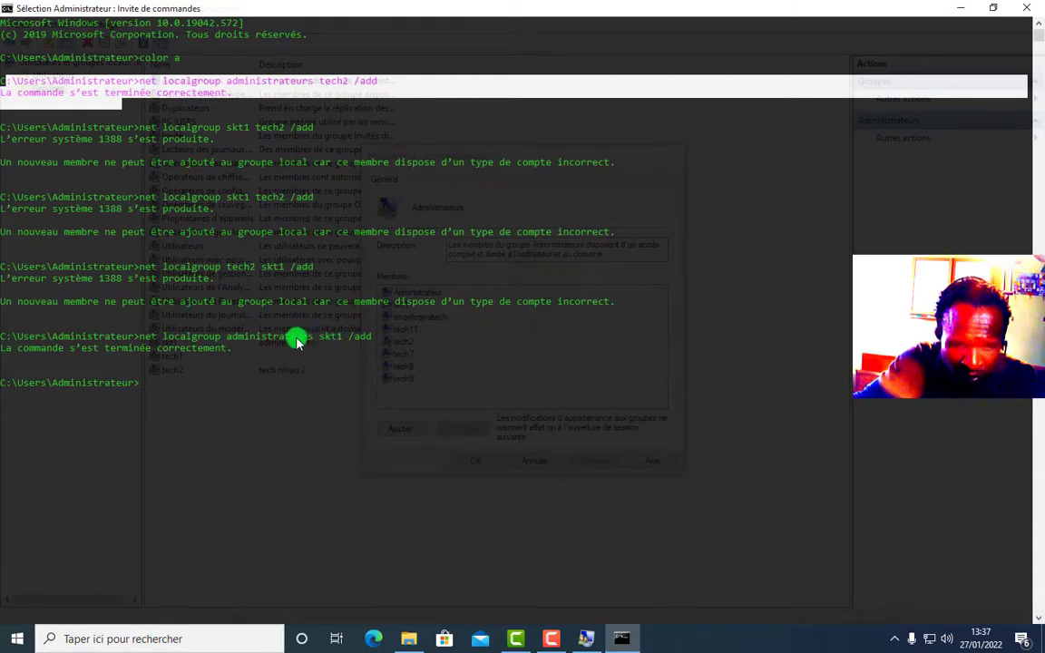
- Switch to lusrmgr and remove the tech2 group from the Administrateurs group's members, applying the change
left_click(588, 635)
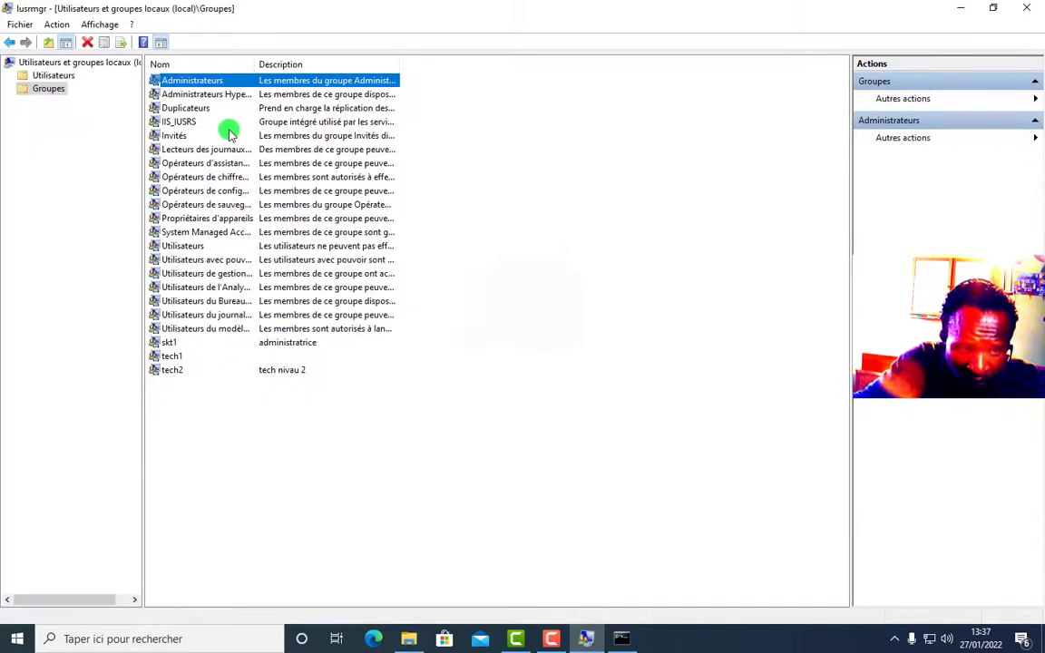
double_click(192, 80)
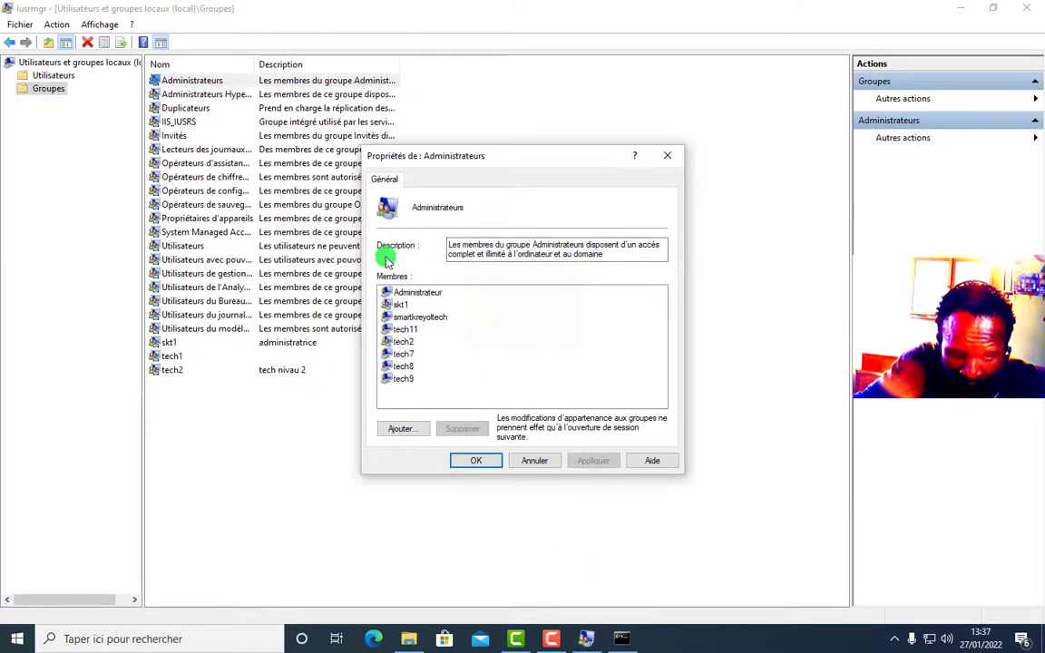
left_click(399, 306)
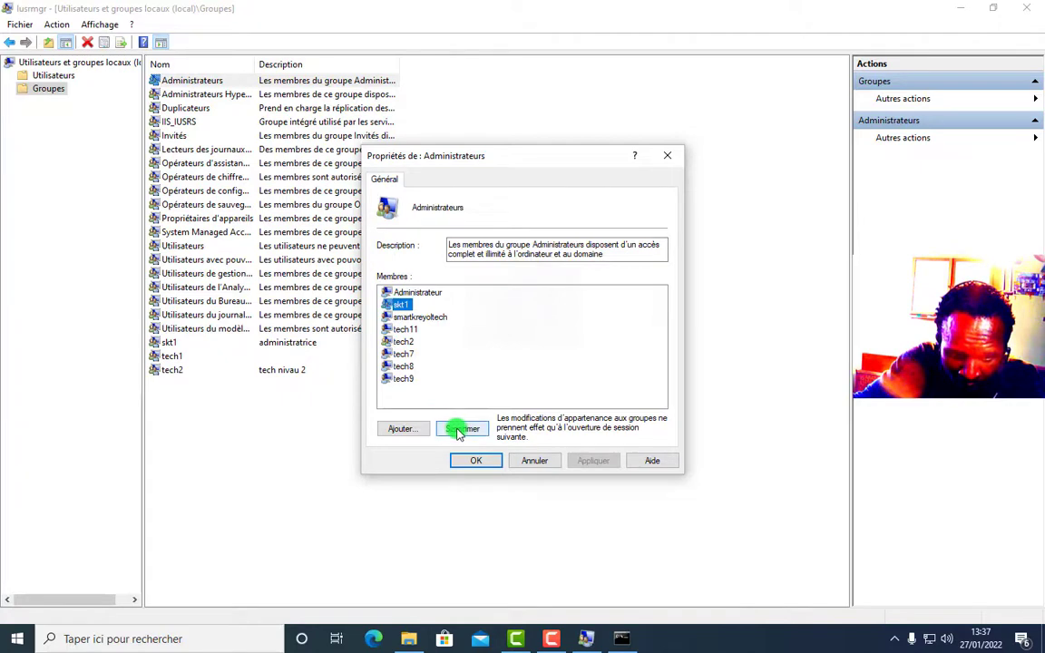
left_click(404, 342)
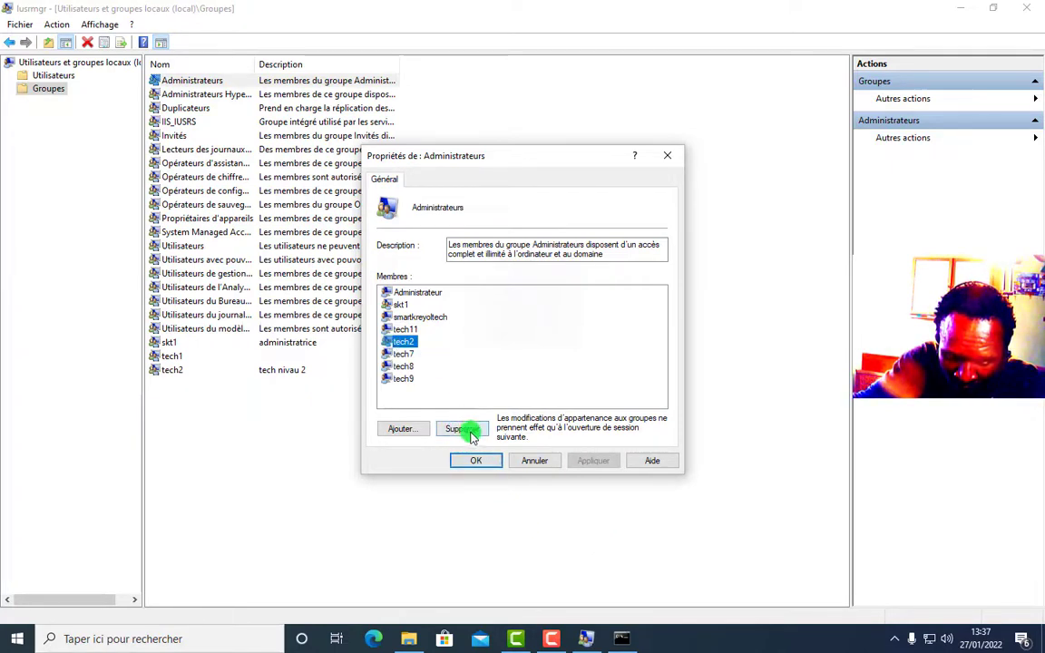
left_click(467, 431)
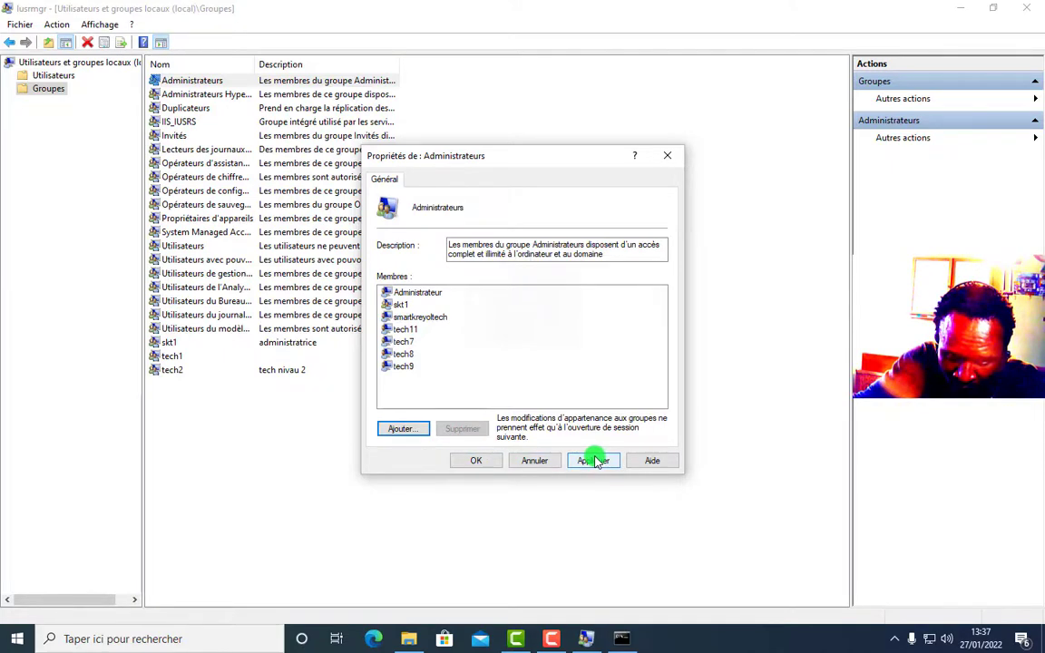
left_click(595, 461)
left_click(477, 460)
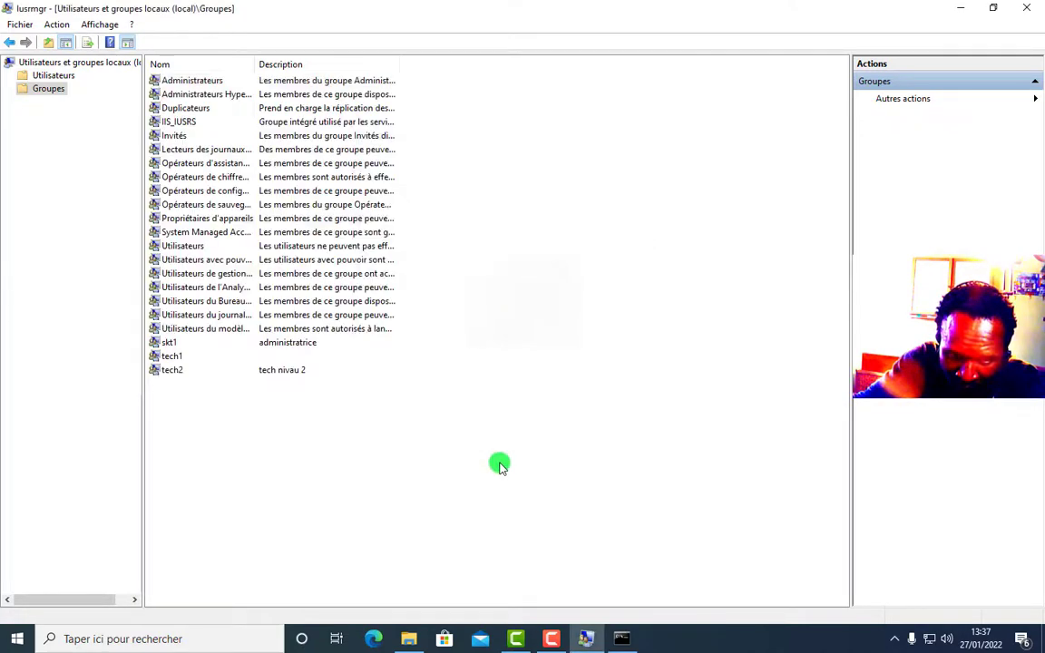
- Sort the groups by name and recheck the Administrateurs group's member list
left_click(194, 64)
double_click(195, 80)
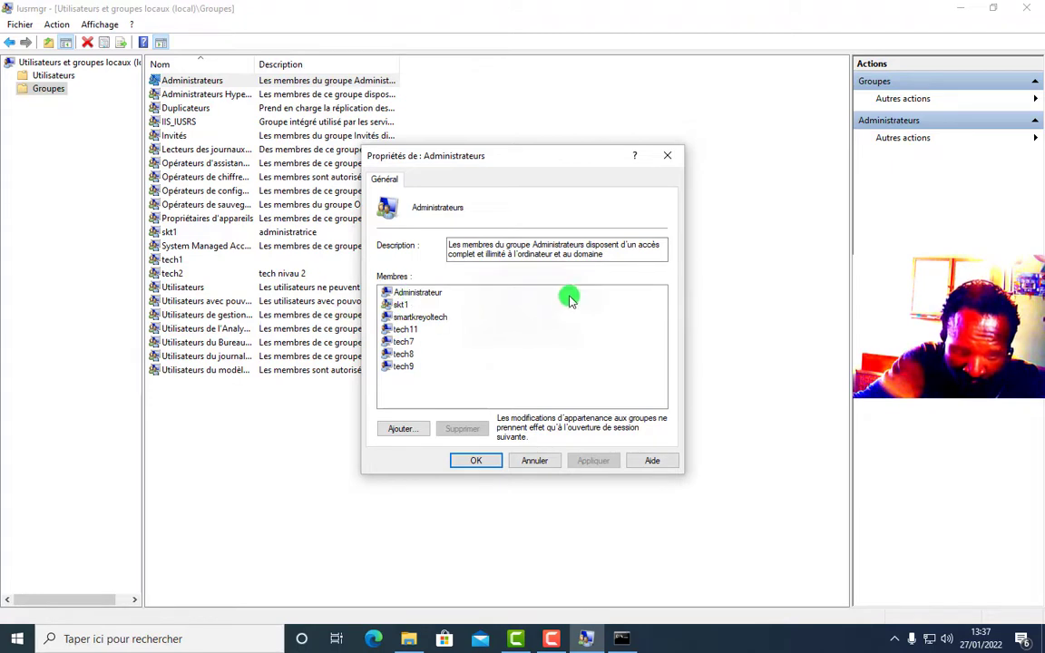
left_click(666, 155)
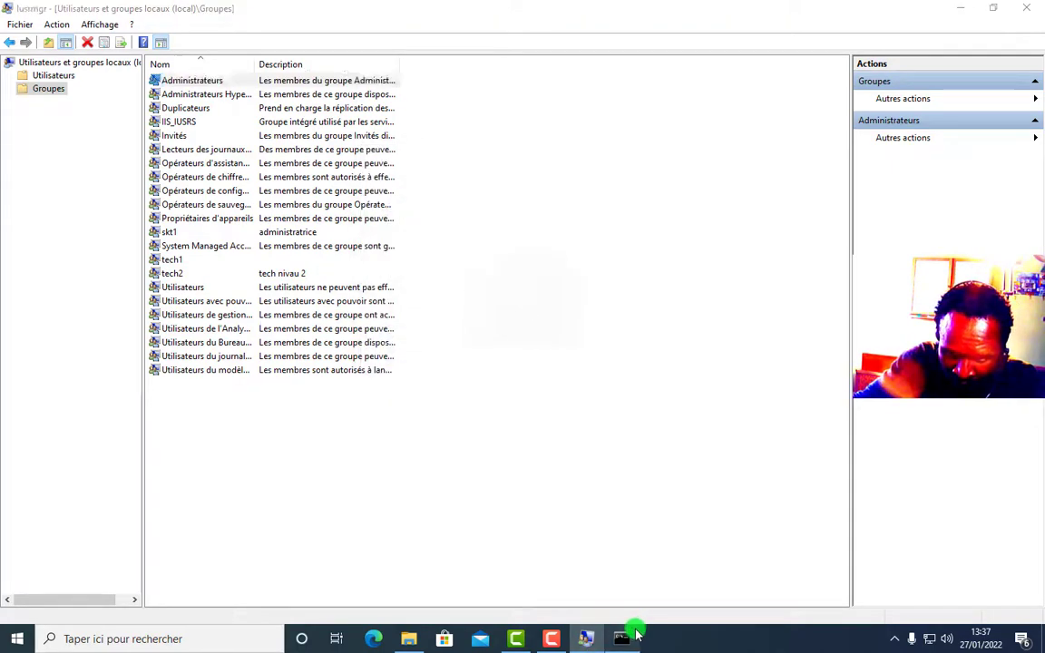
- Switch to the Command Prompt and remove skt1 from the administrators group with net localgroup administrateurs skt1 /delete
left_click(633, 635)
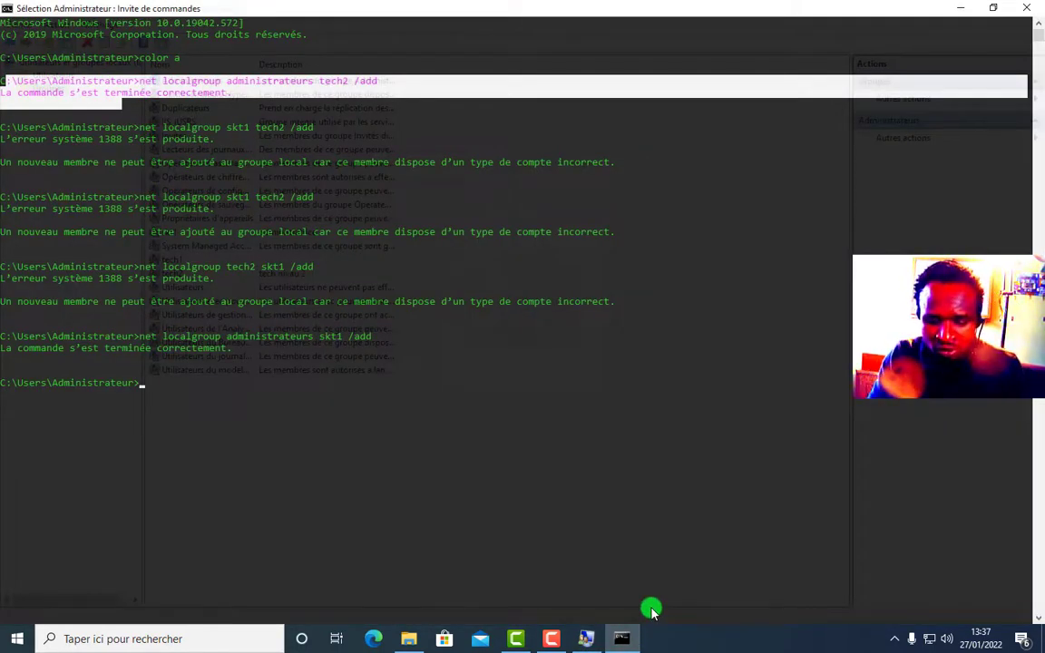
type("n")
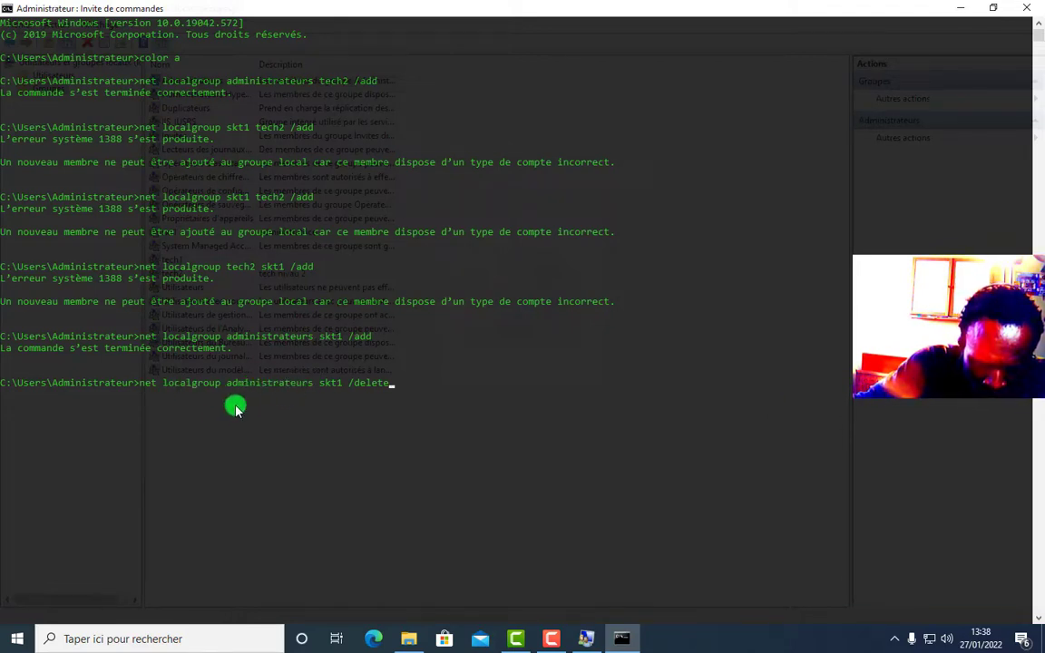
key("Return")
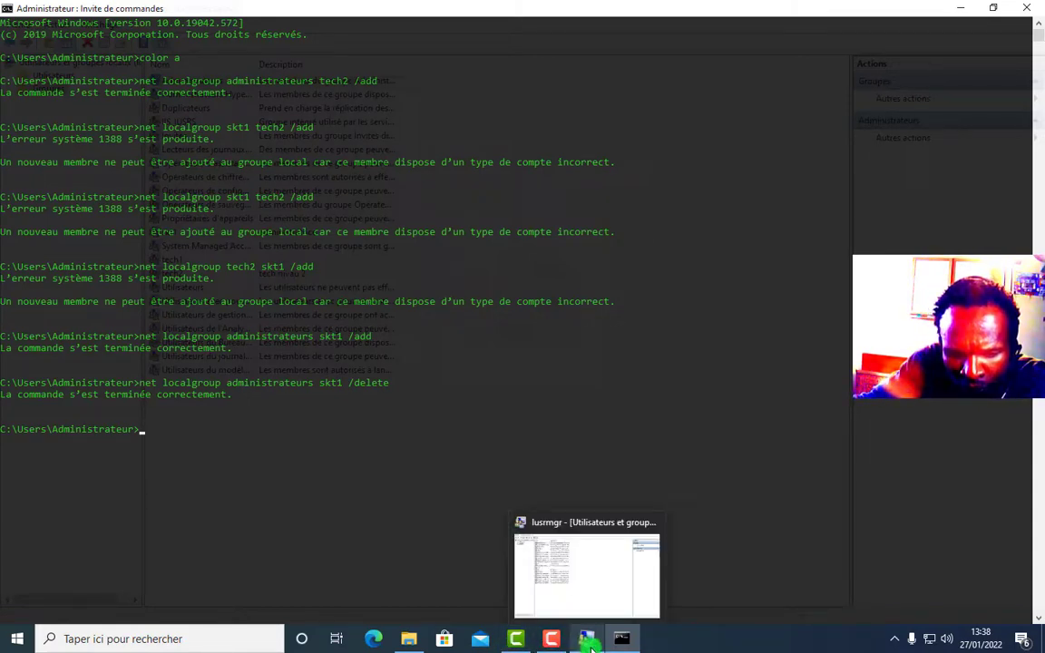
- Switch to lusrmgr to check the Administrateurs group's members, and return to the Command Prompt
mouse_move(635, 640)
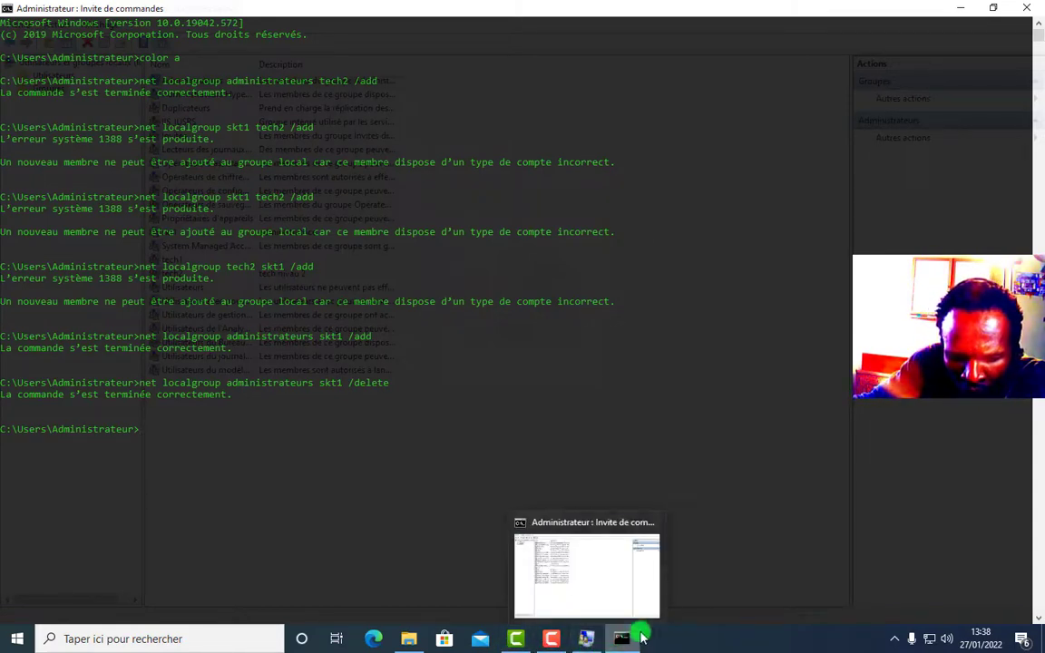
left_click(588, 639)
left_click(210, 81)
double_click(211, 82)
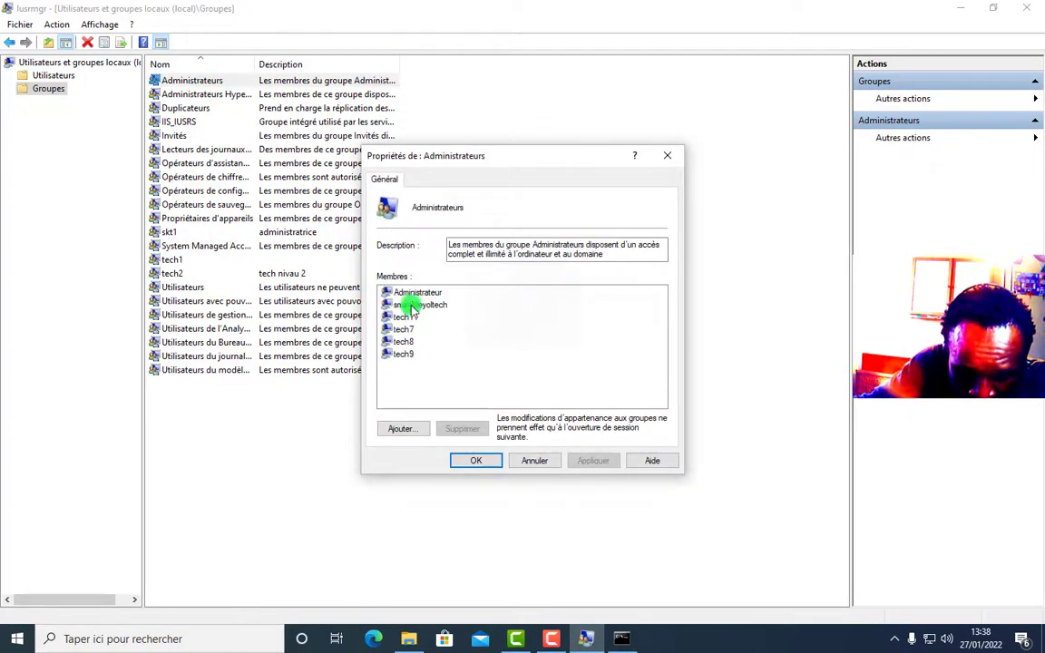
left_click(665, 160)
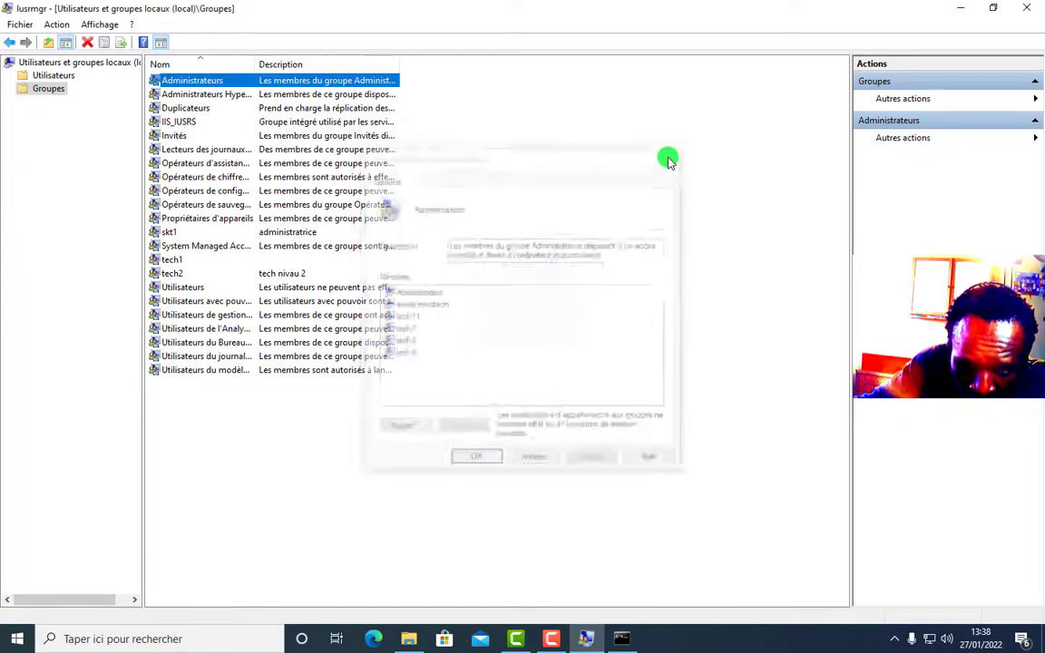
left_click(619, 639)
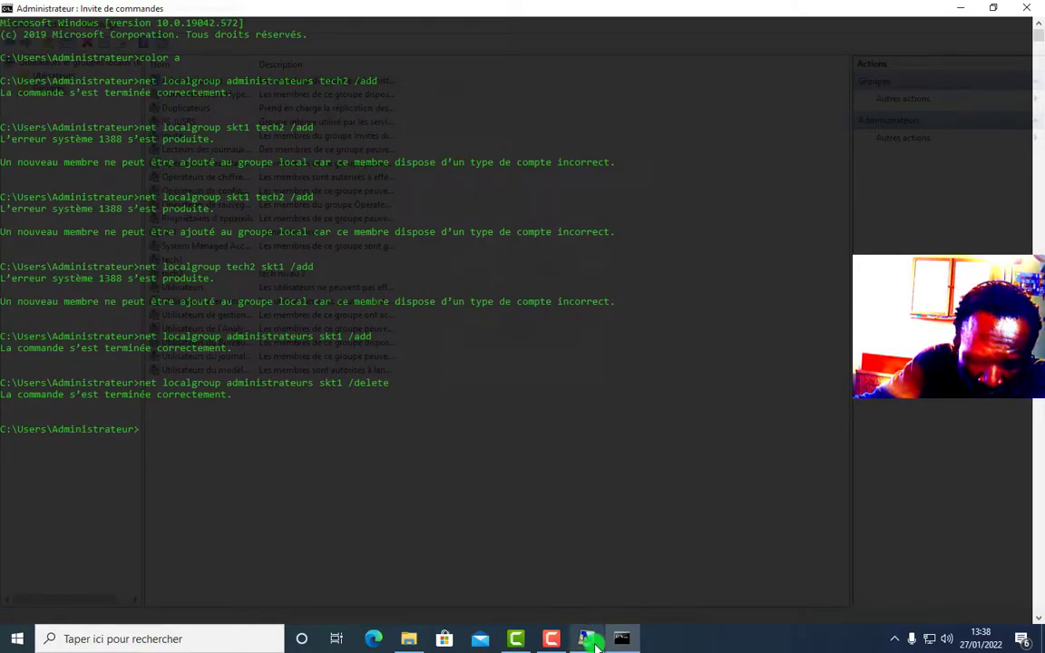
- Switch to lusrmgr, display the local users, and view the lili account's properties without changing them
mouse_move(590, 640)
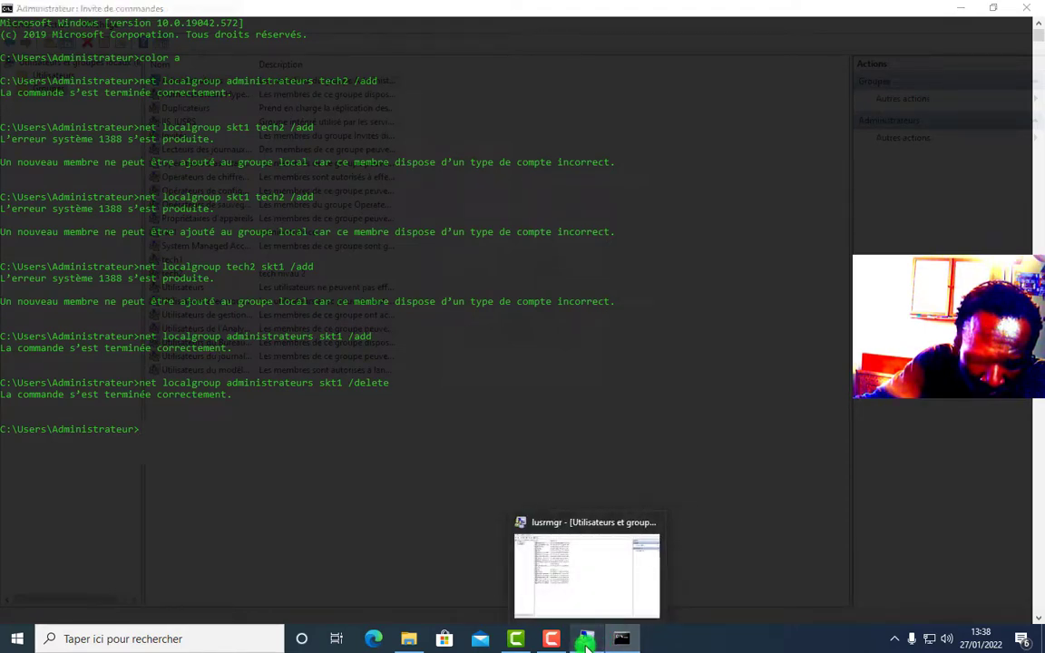
left_click(528, 578)
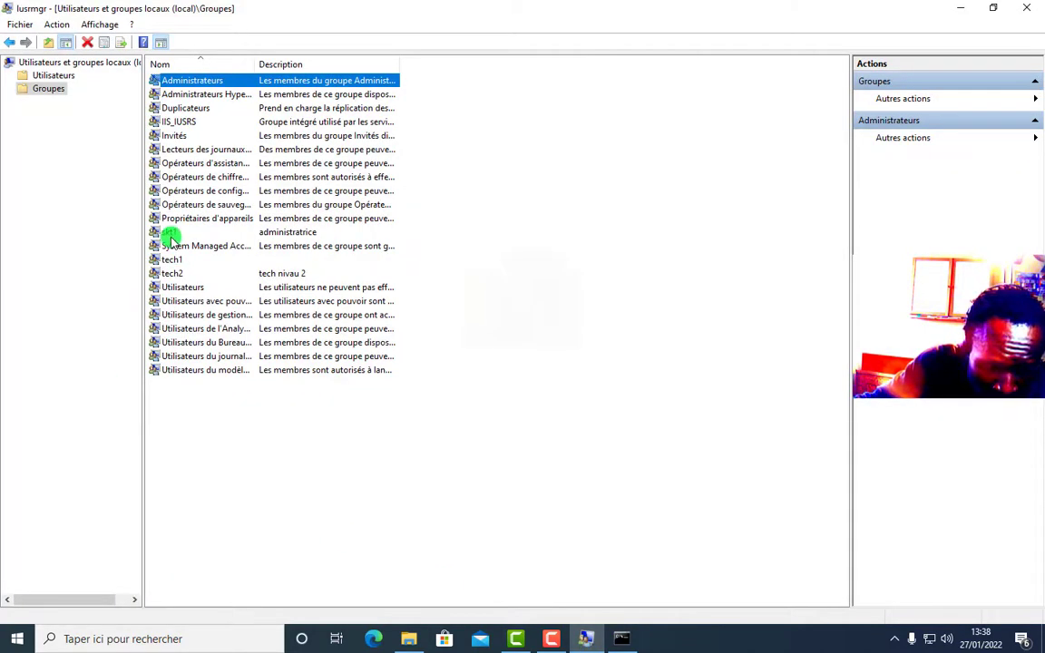
left_click(53, 76)
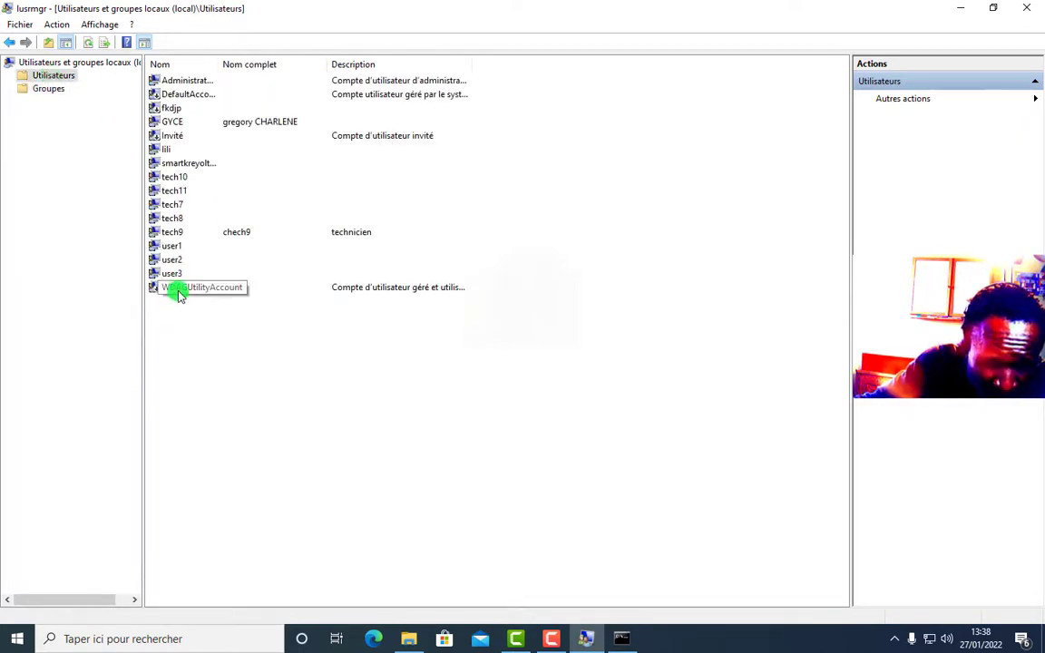
left_click(159, 150)
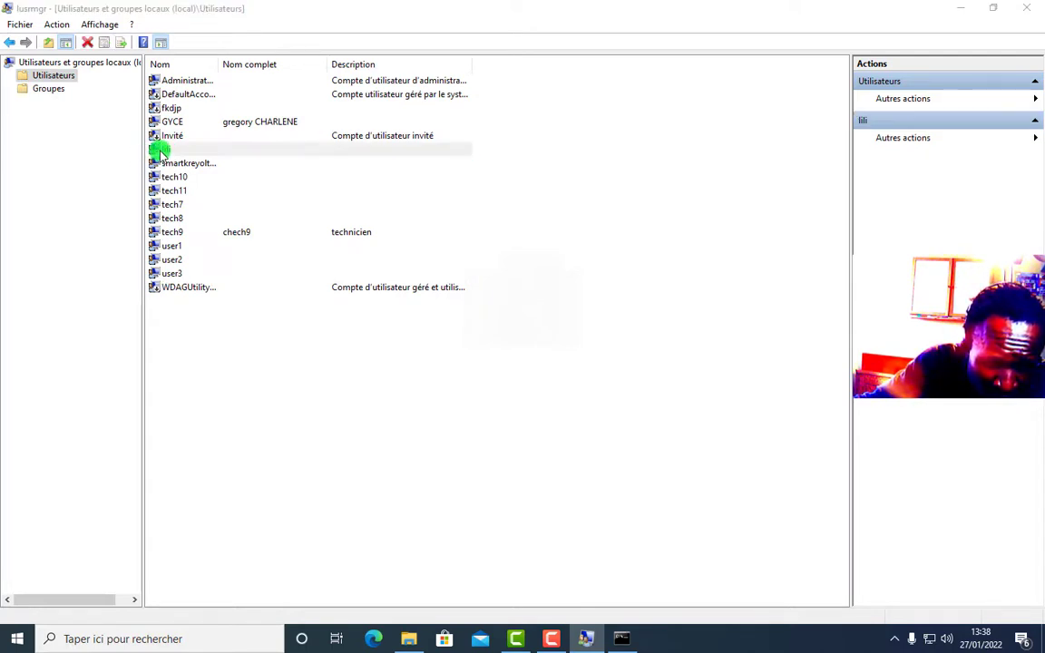
double_click(156, 150)
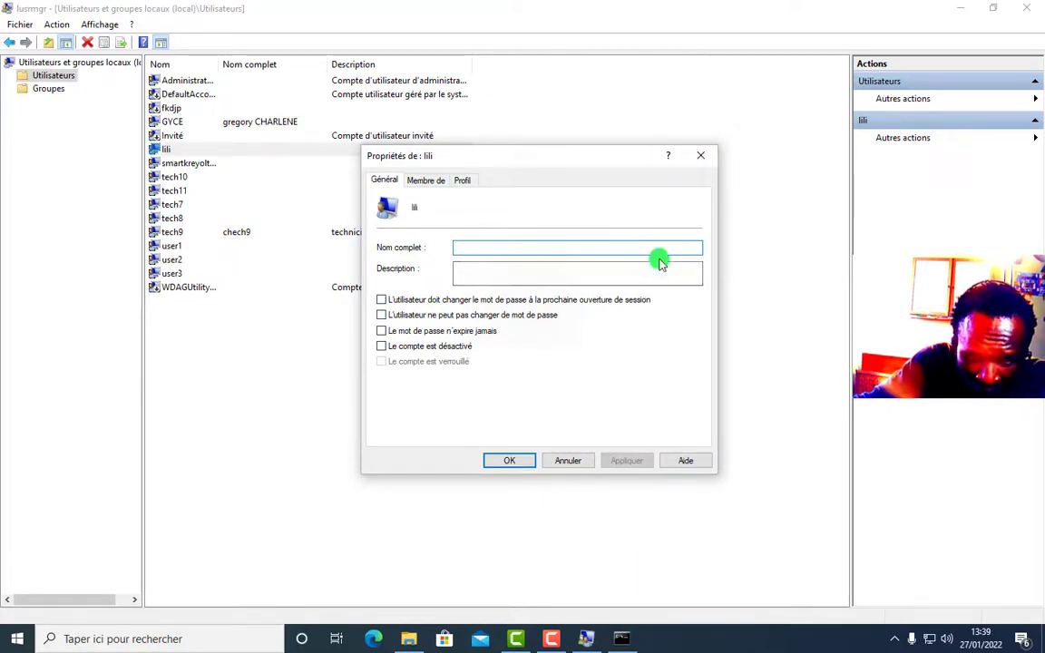
left_click(700, 163)
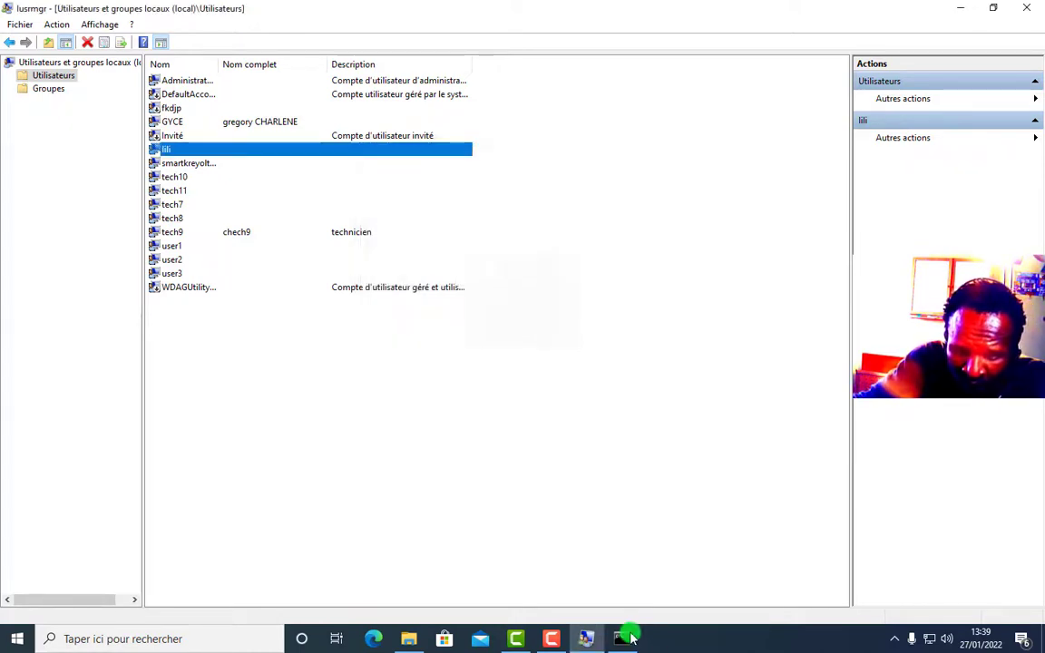
- Switch to the Command Prompt, delete the lili account with net user lili /delete, and list the remaining accounts with net user
left_click(626, 637)
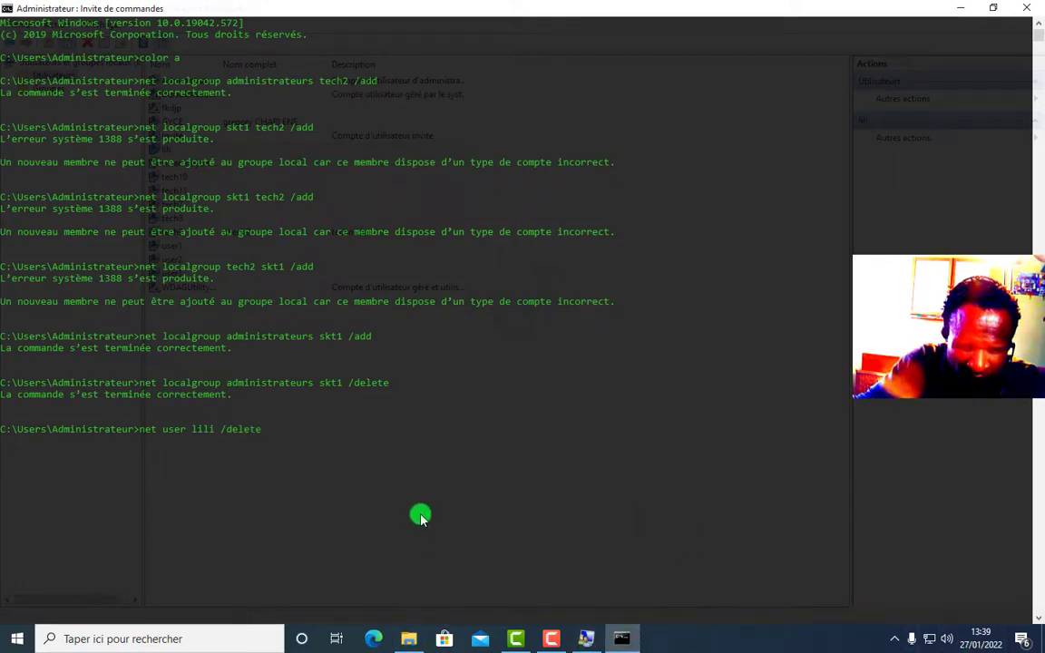
key("Return")
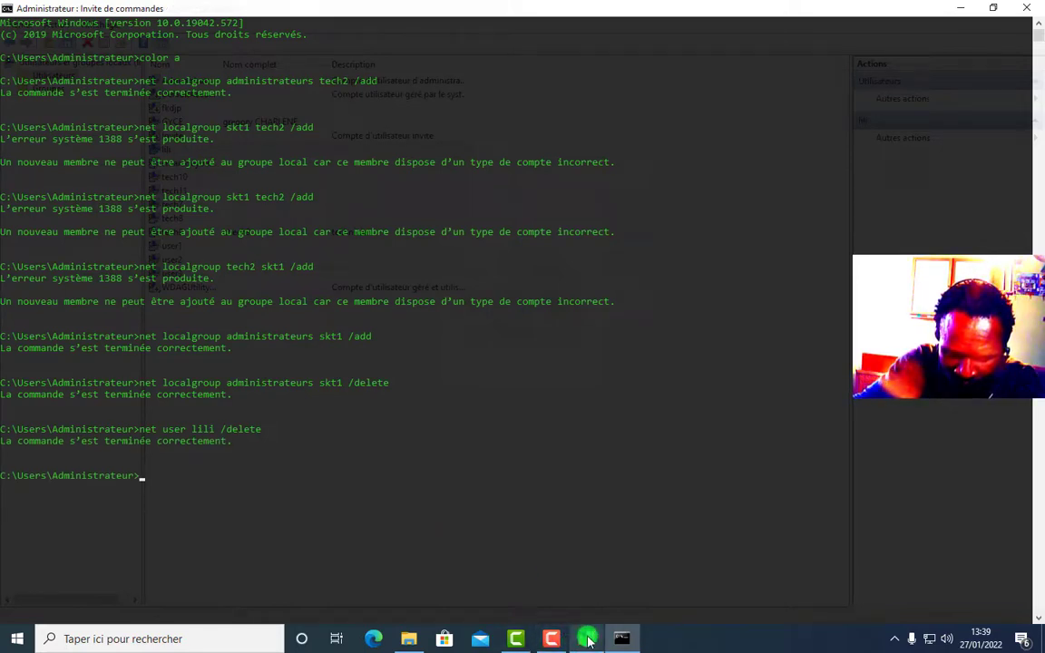
mouse_move(588, 641)
type("net user")
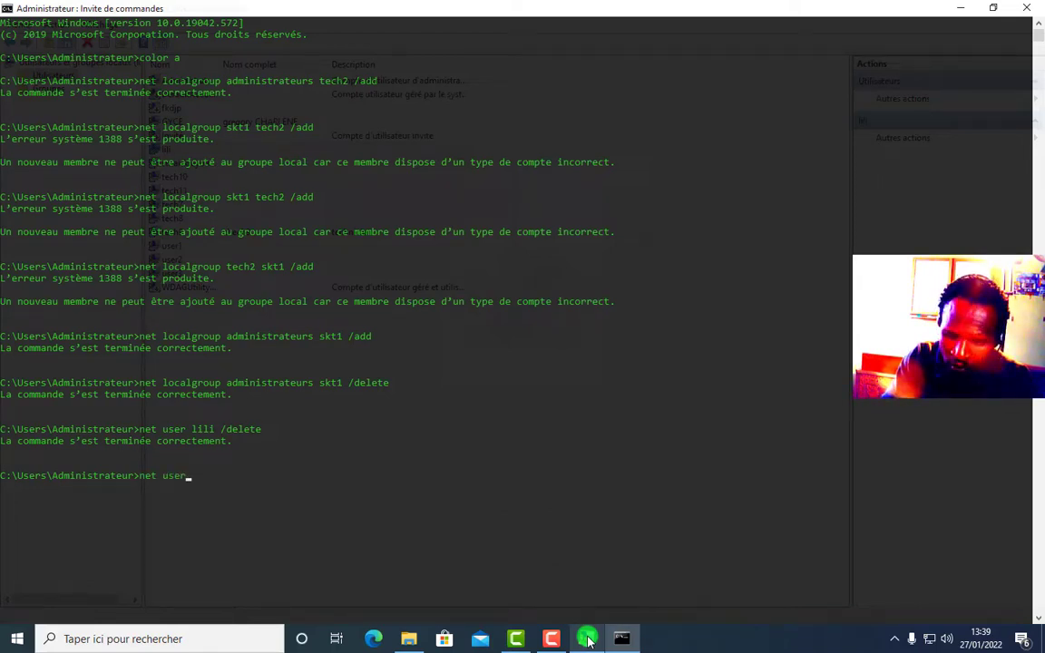
key("Return")
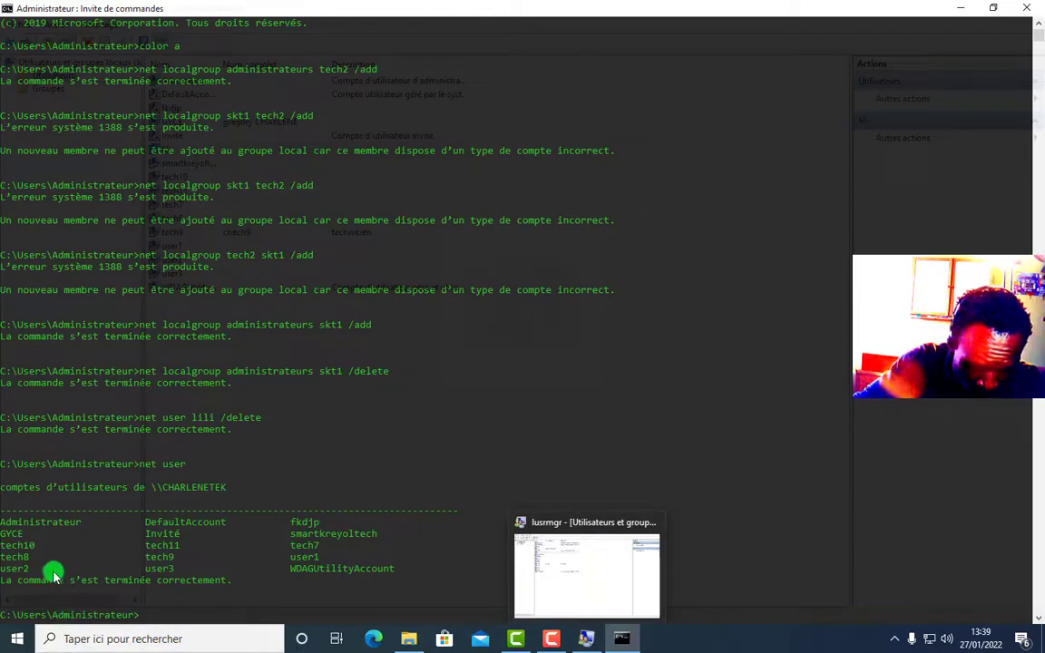
left_click_drag(5, 524, 127, 580)
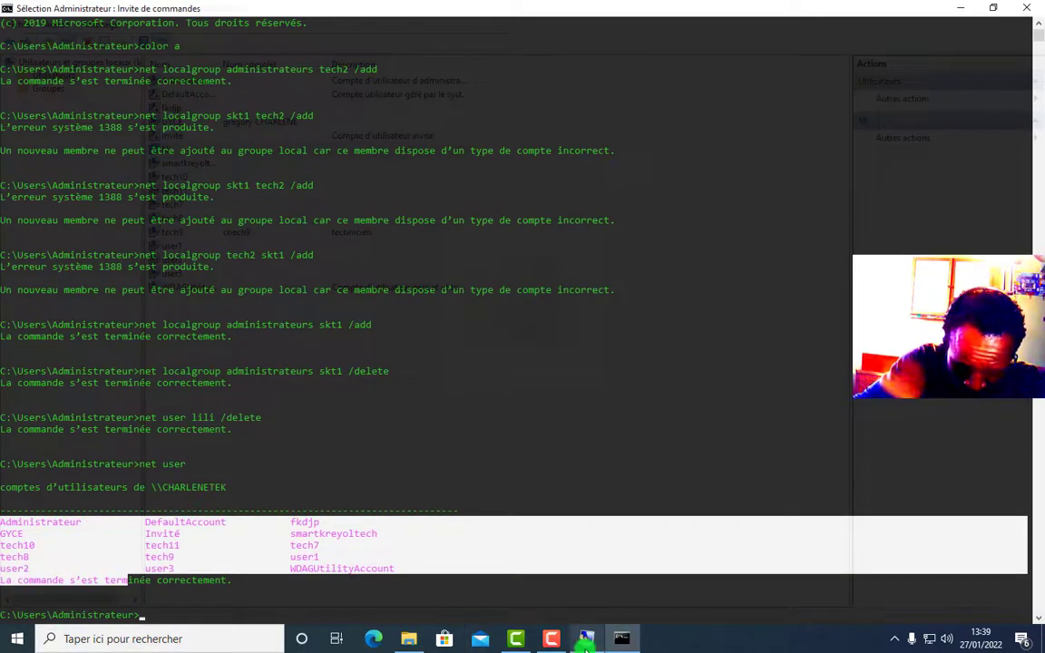
- Switch to lusrmgr and reopen the Utilisateurs folder to check for the lili account
left_click(585, 639)
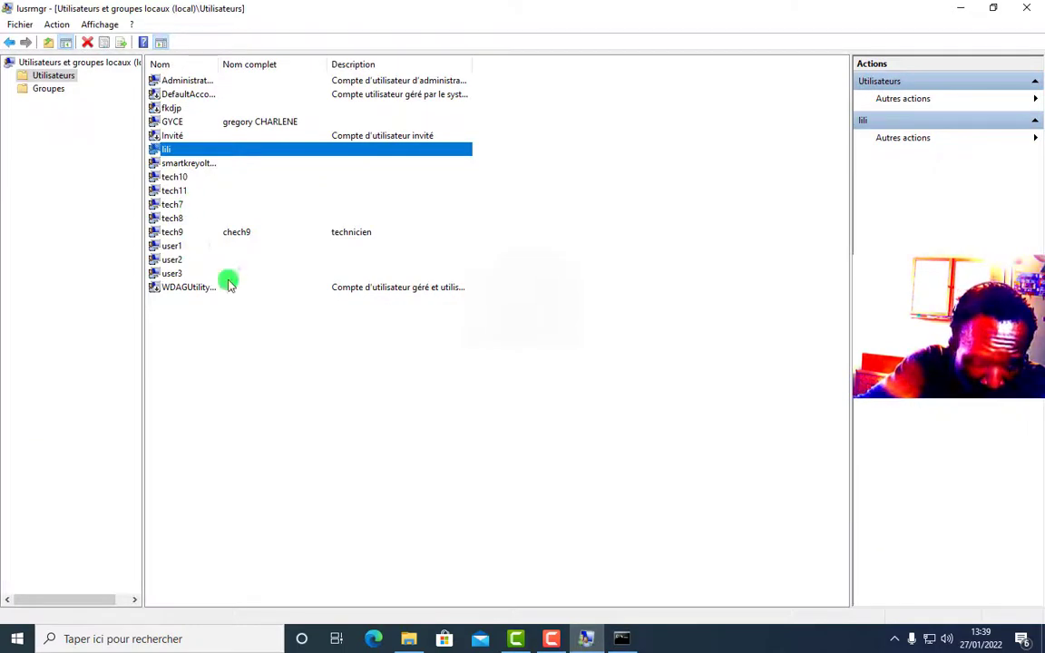
left_click(13, 42)
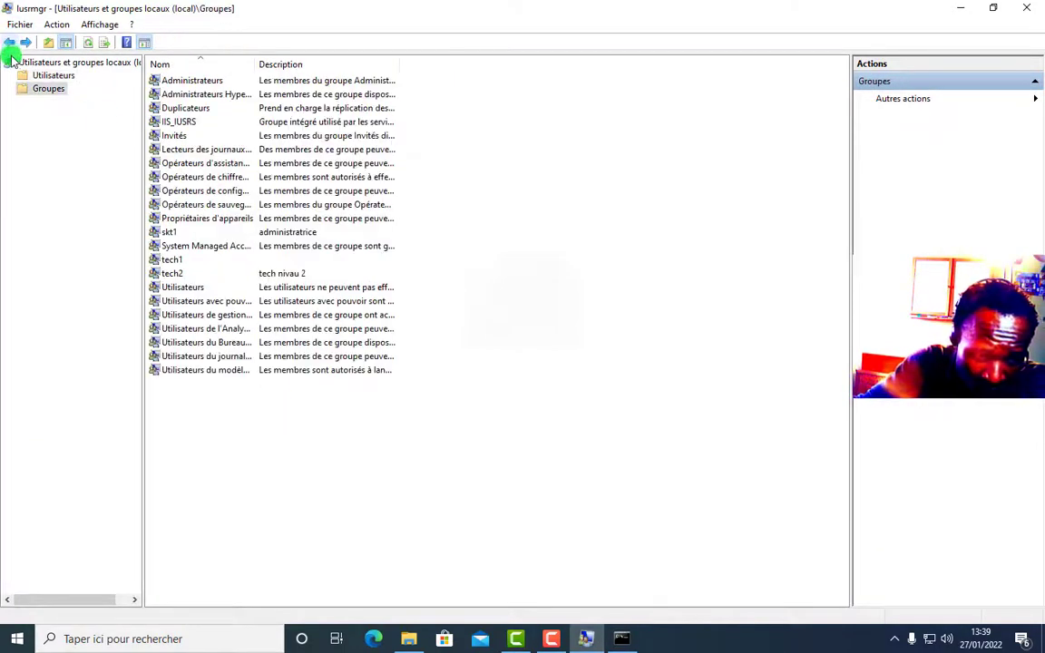
left_click(64, 73)
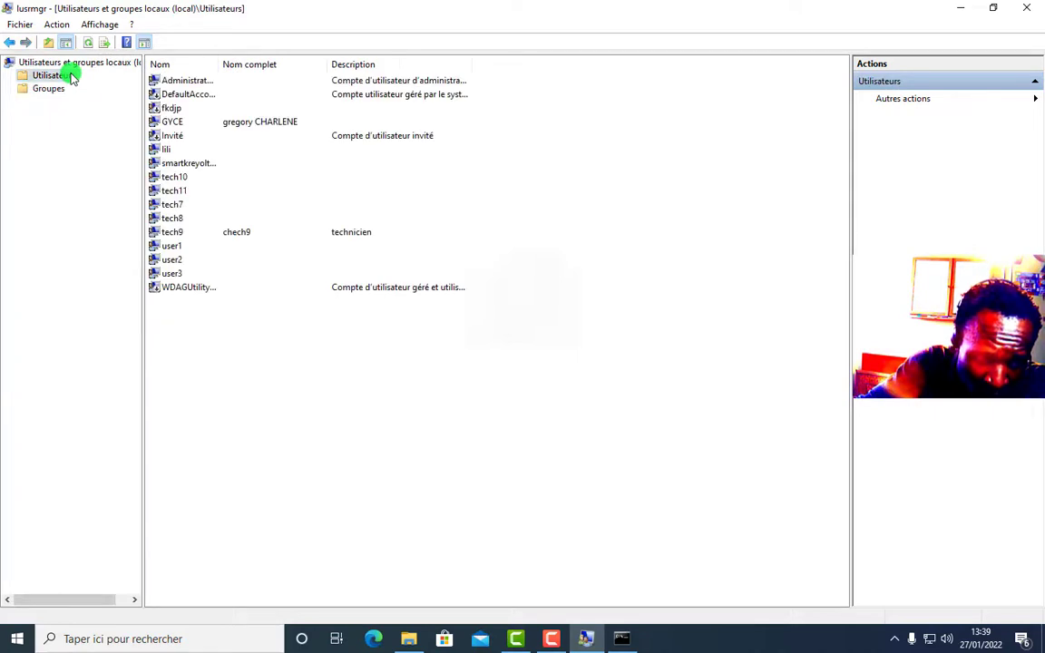
left_click(162, 149)
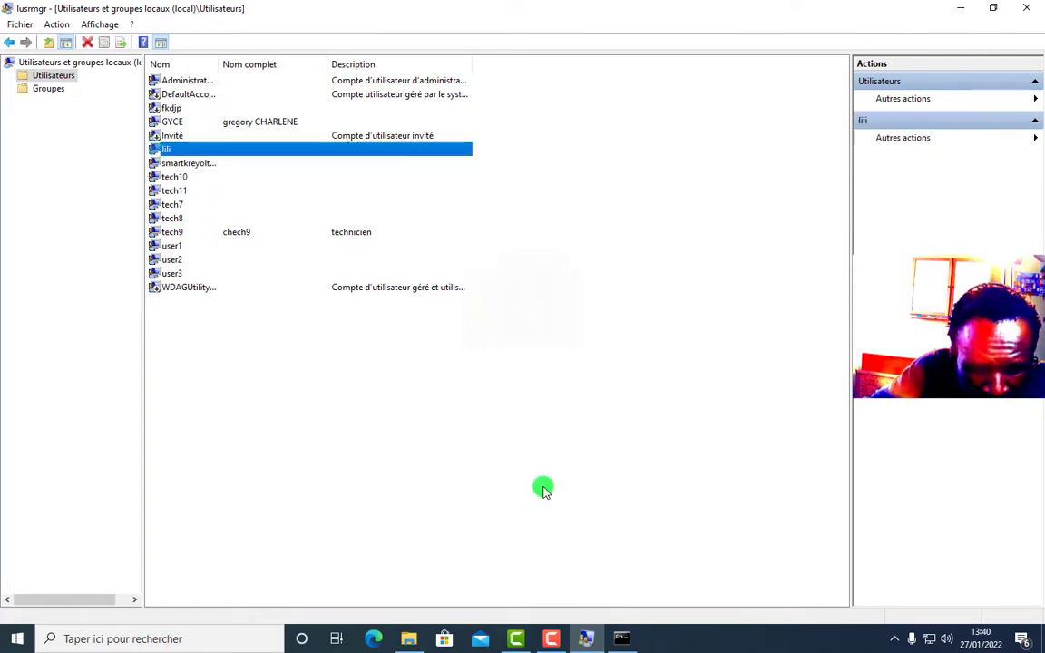
- Return to the Command Prompt and review the account names in the net user output
left_click(621, 637)
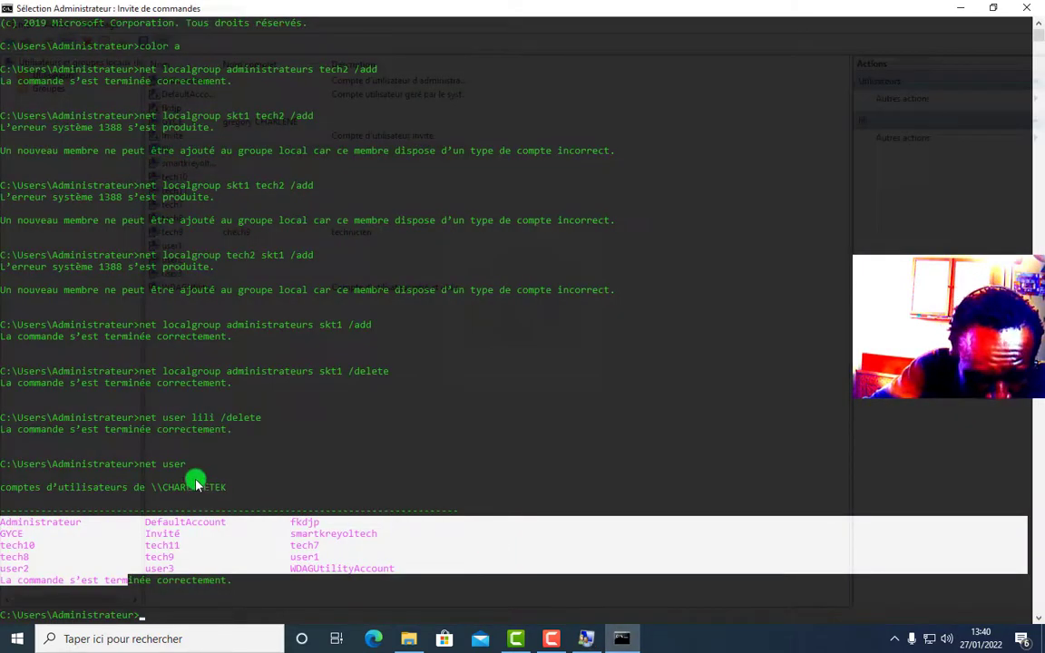
scroll(263, 445, "down", 2)
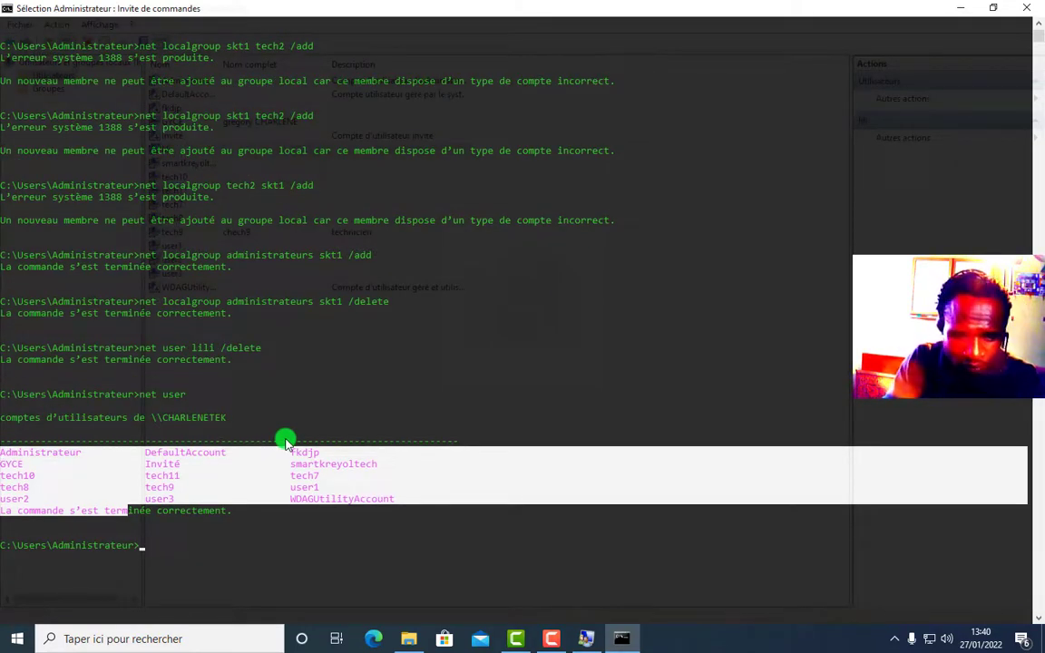
left_click(285, 442)
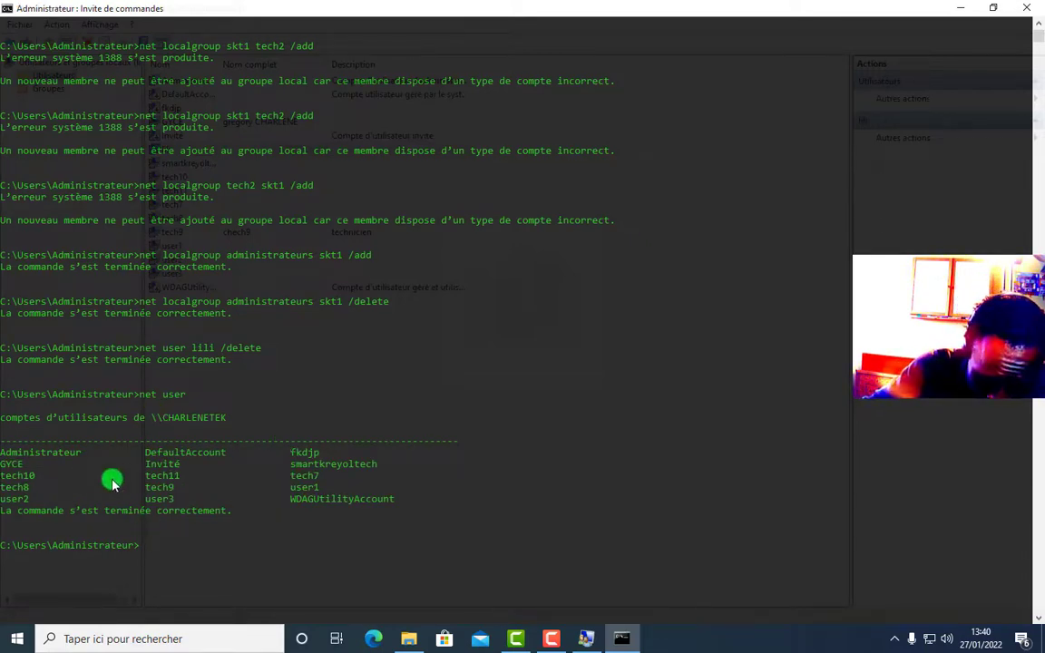
left_click(5, 469)
left_click_drag(5, 468, 200, 469)
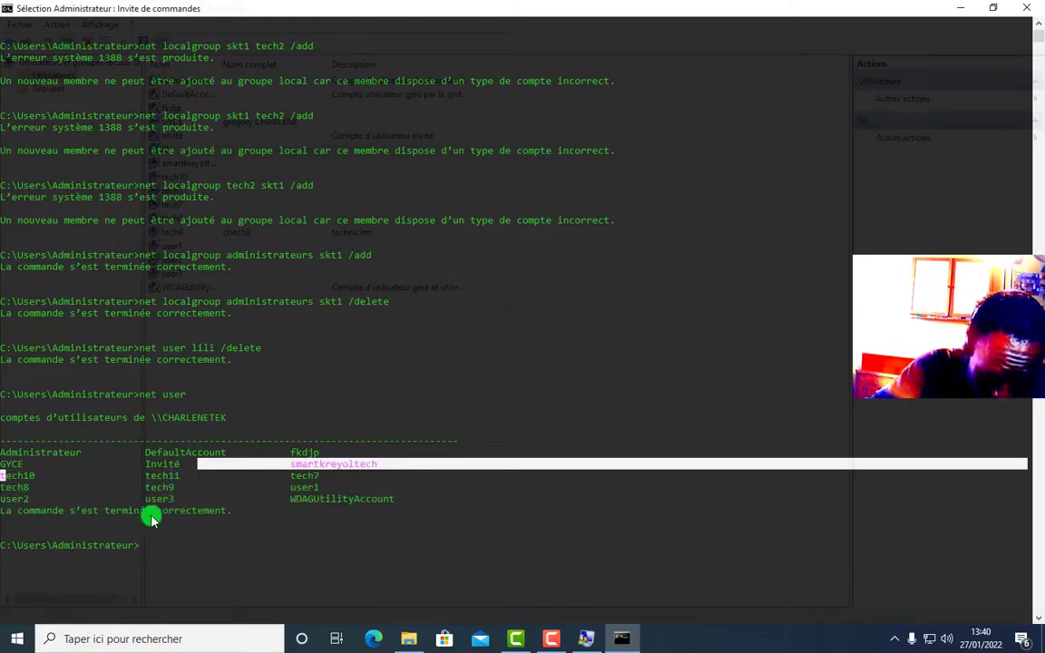
right_click(242, 545)
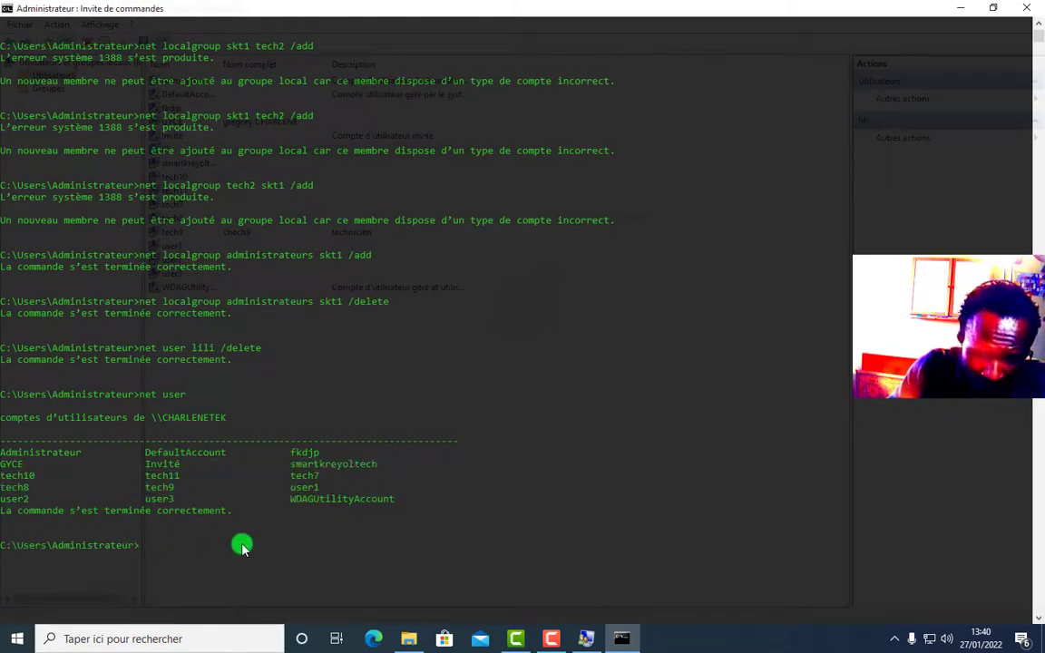
- Minimize the Command Prompt and lusrmgr windows and refresh the desktop
left_click(959, 9)
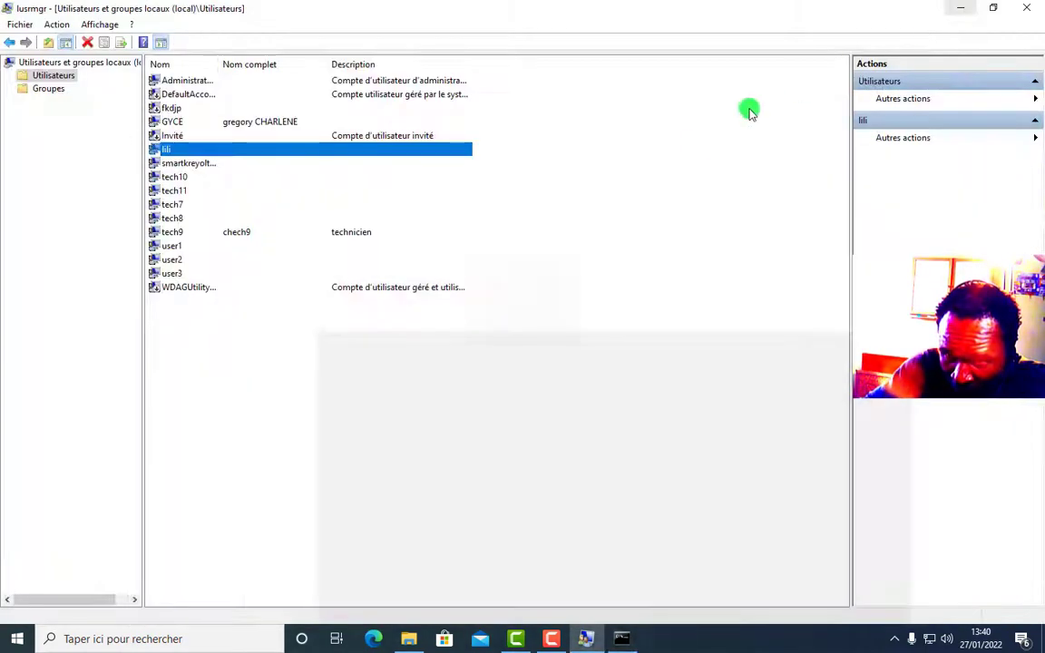
left_click(961, 8)
right_click(637, 116)
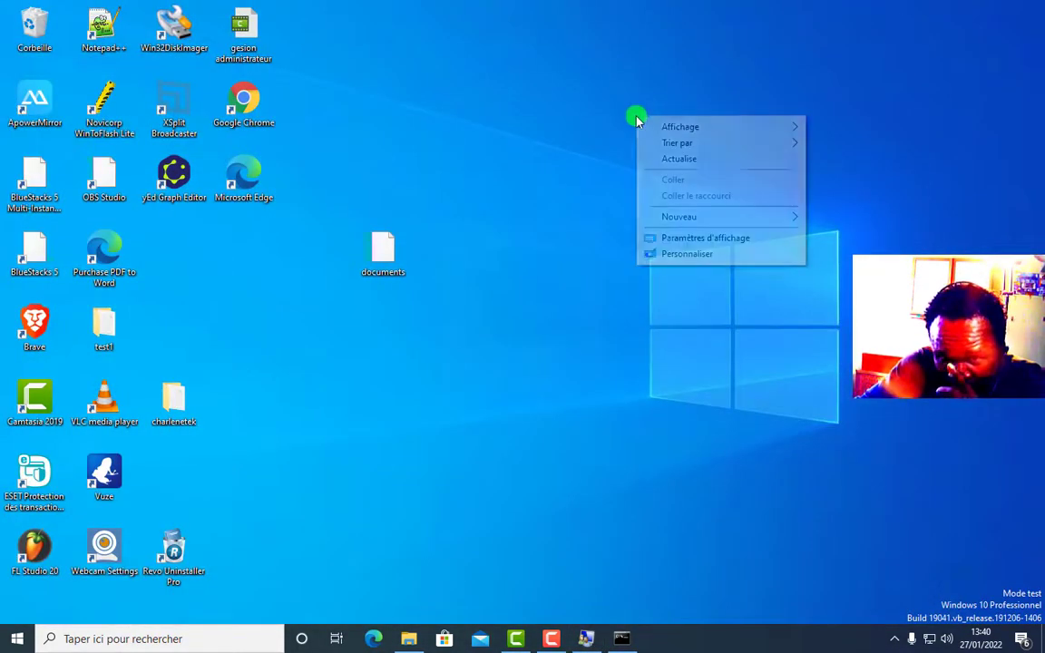
left_click(703, 162)
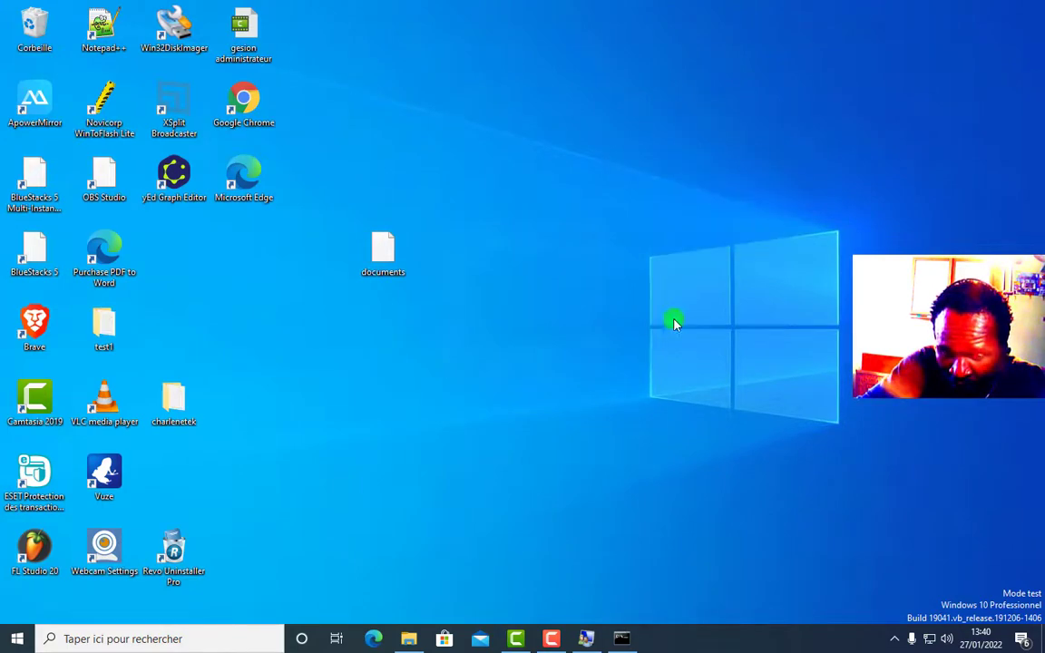
- Restore lusrmgr and try to delete the lili account from the Utilisateurs folder, confirming the deletion
left_click(591, 641)
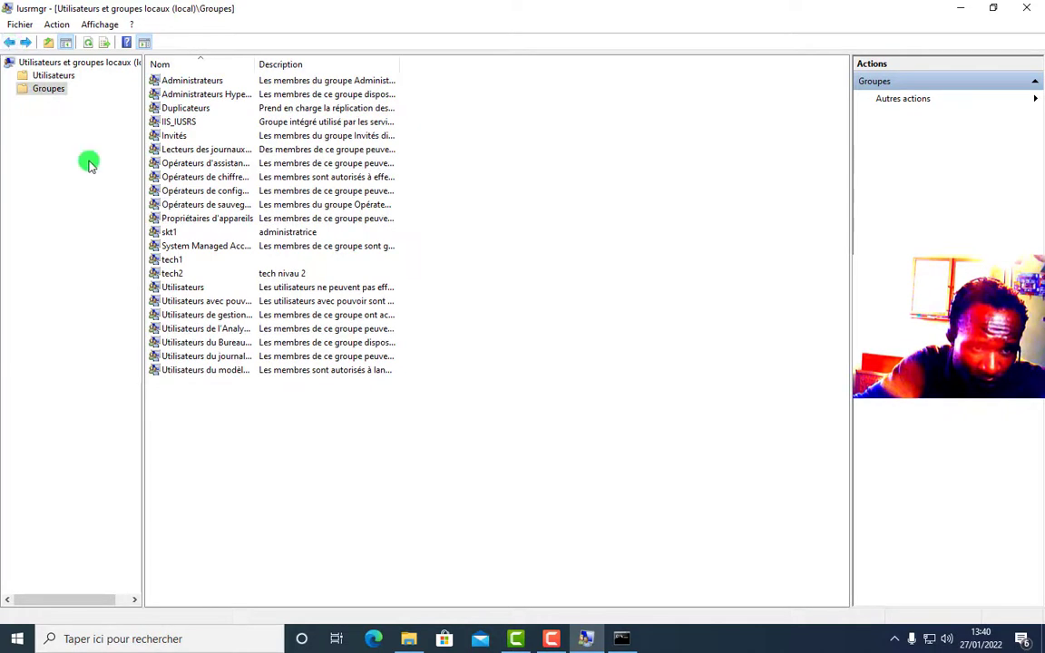
left_click(53, 75)
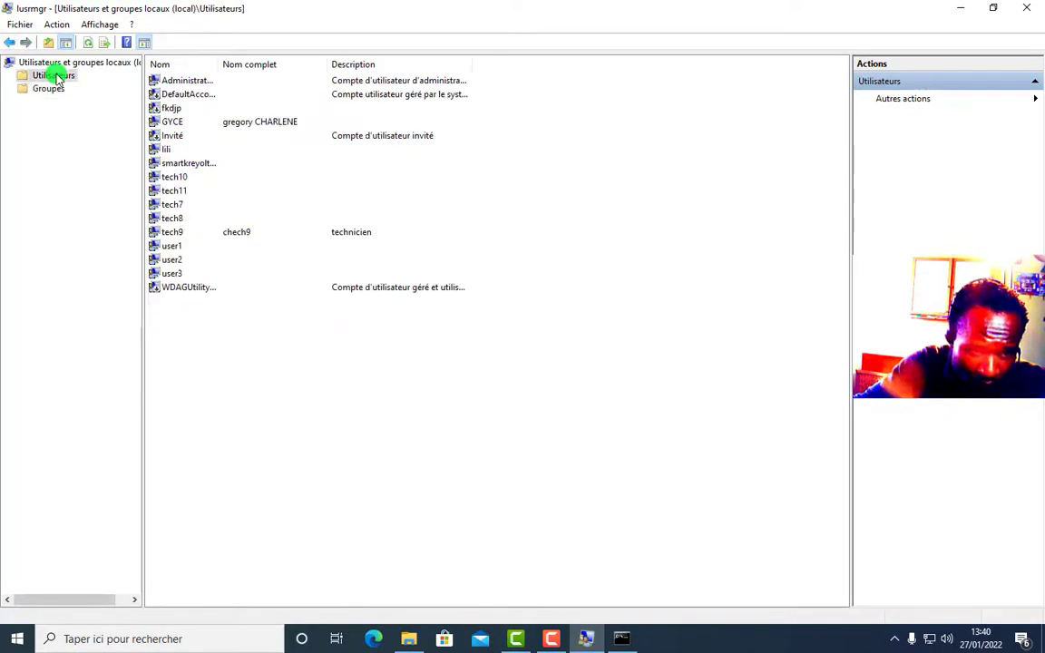
right_click(157, 150)
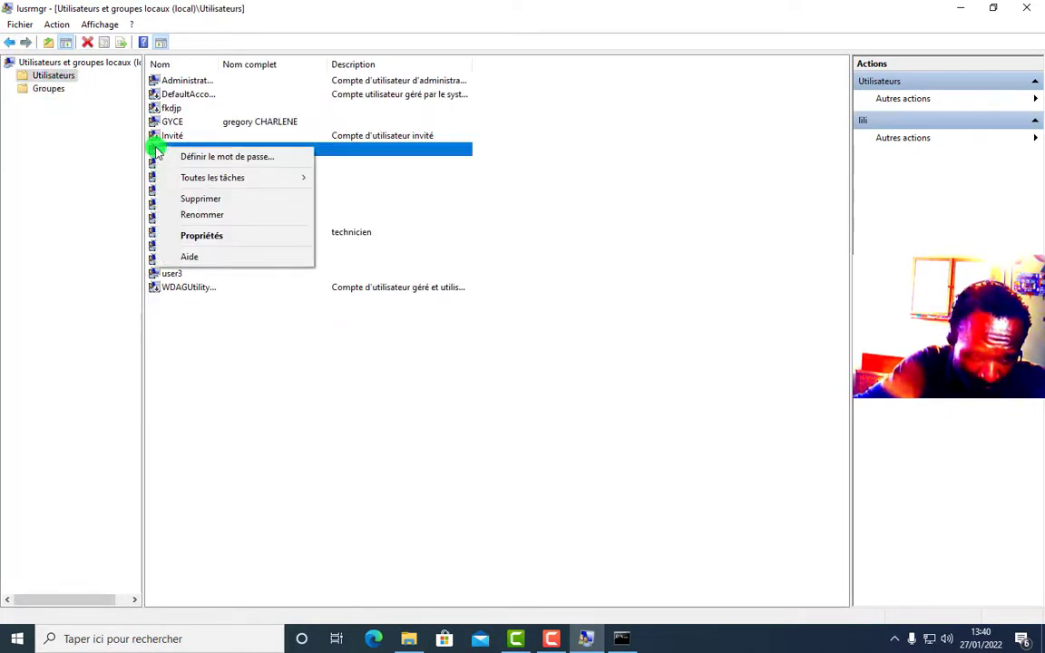
left_click(191, 198)
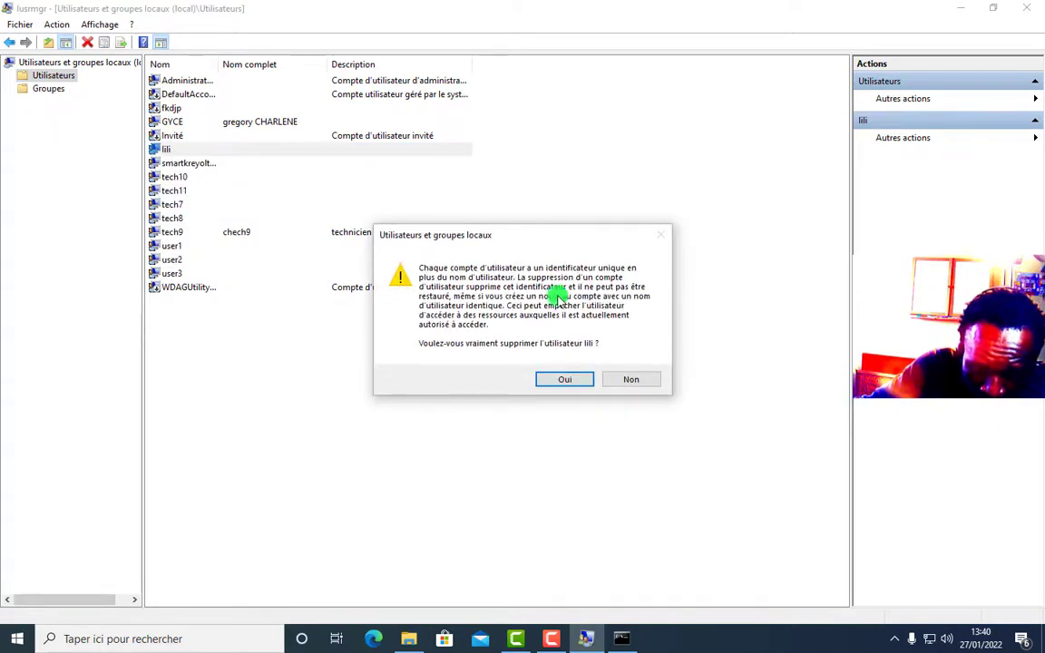
left_click(561, 381)
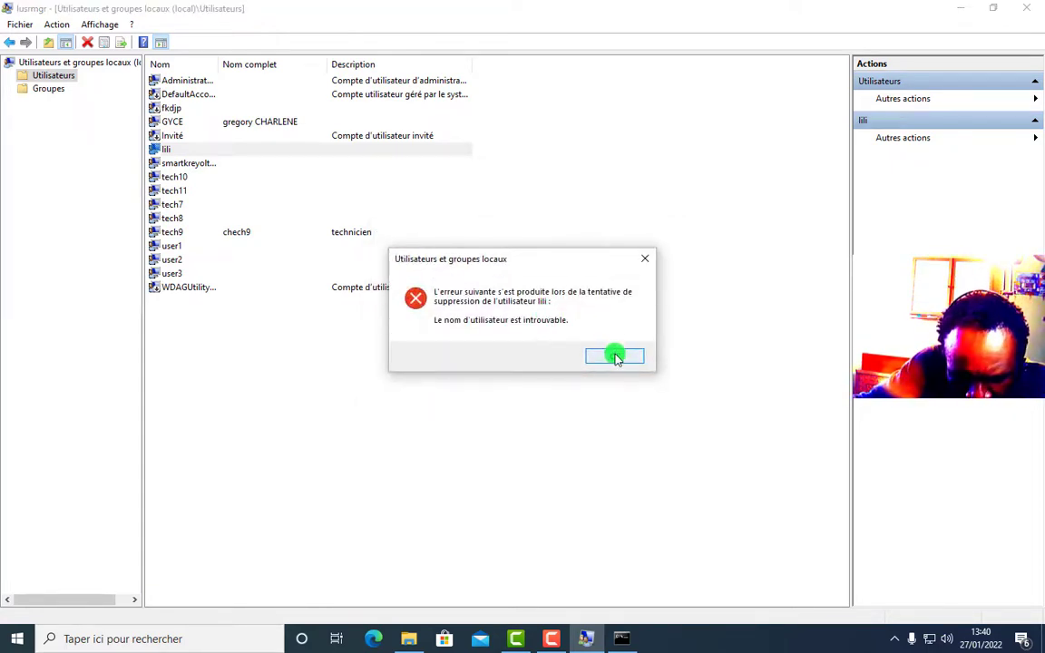
left_click(615, 356)
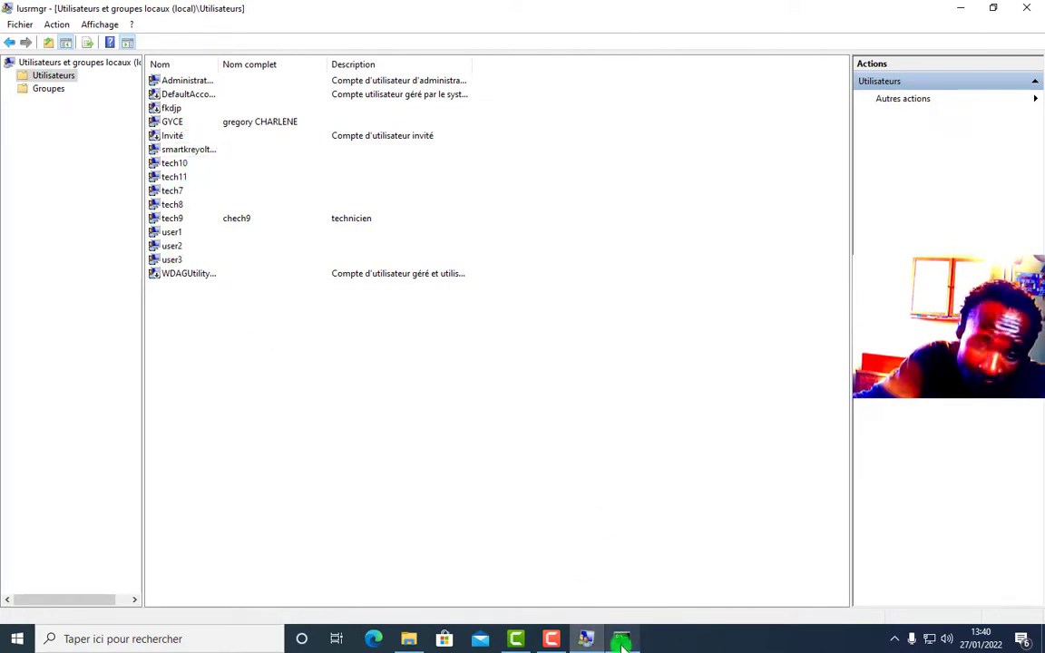
mouse_move(623, 642)
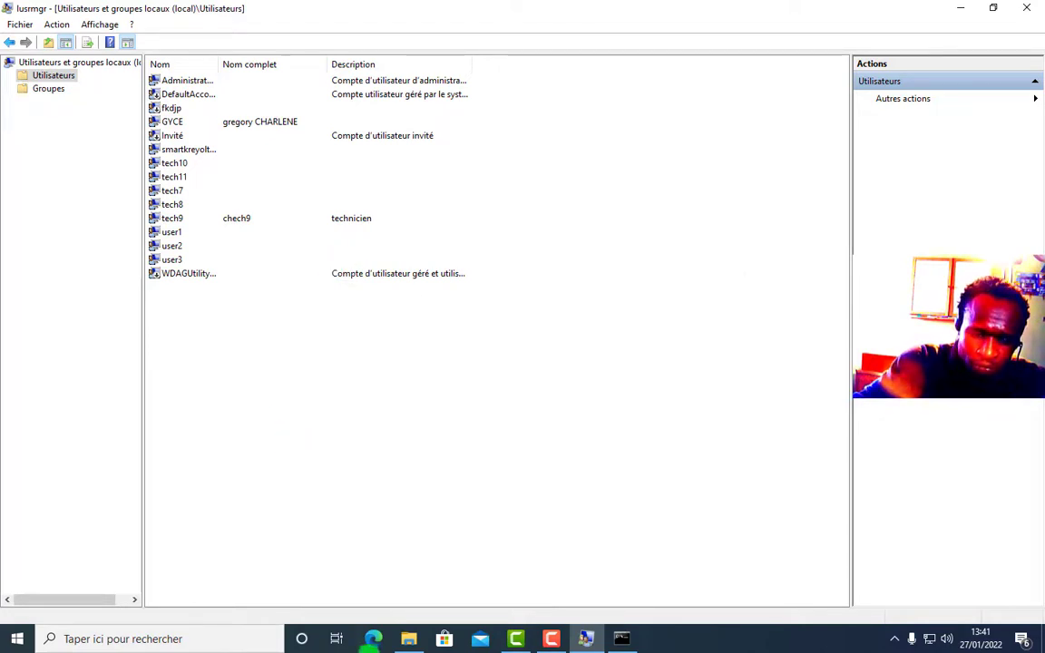
left_click(550, 639)
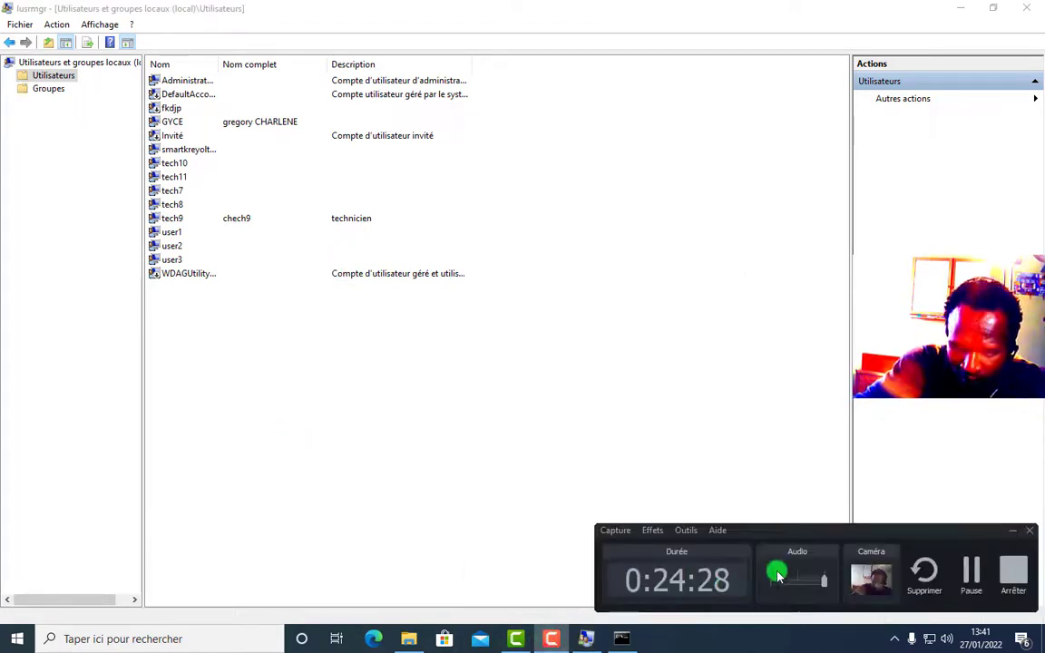
left_click_drag(894, 522, 675, 427)
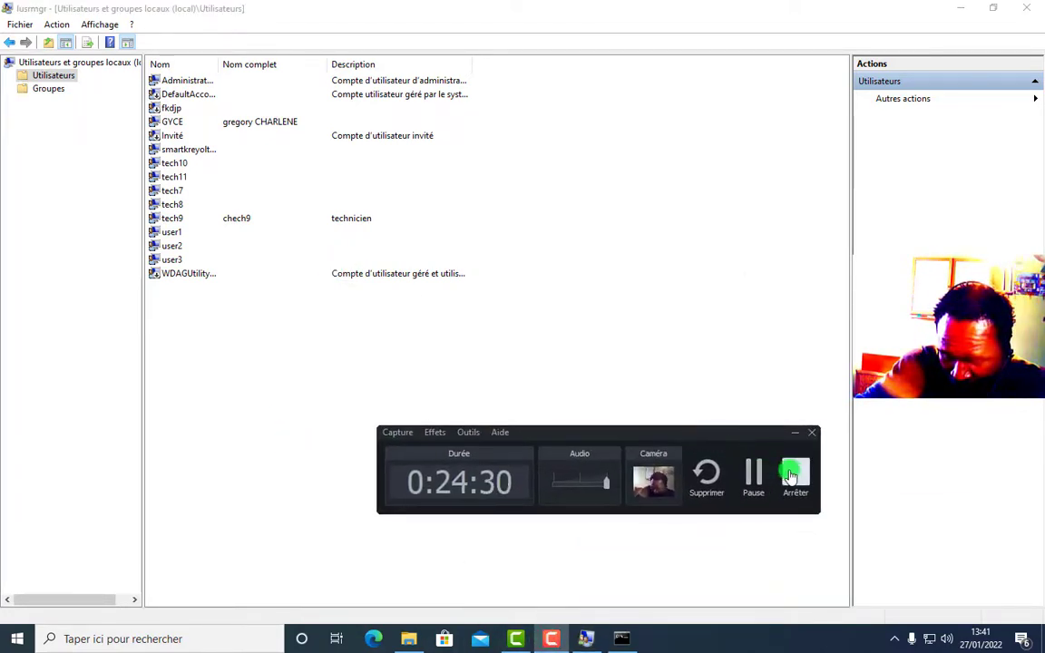
left_click(792, 476)
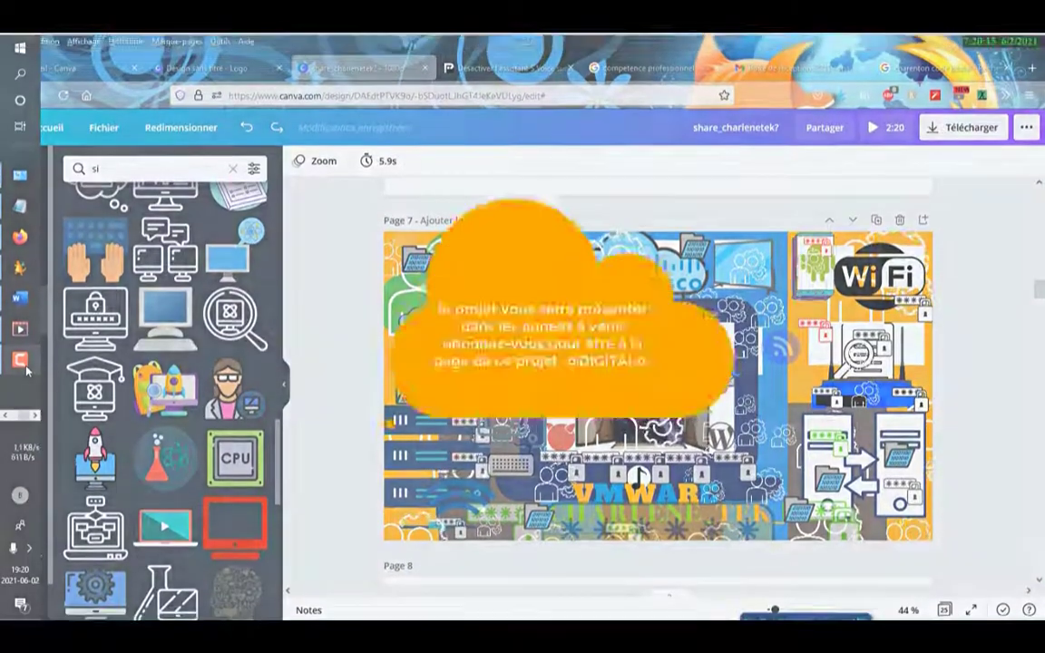